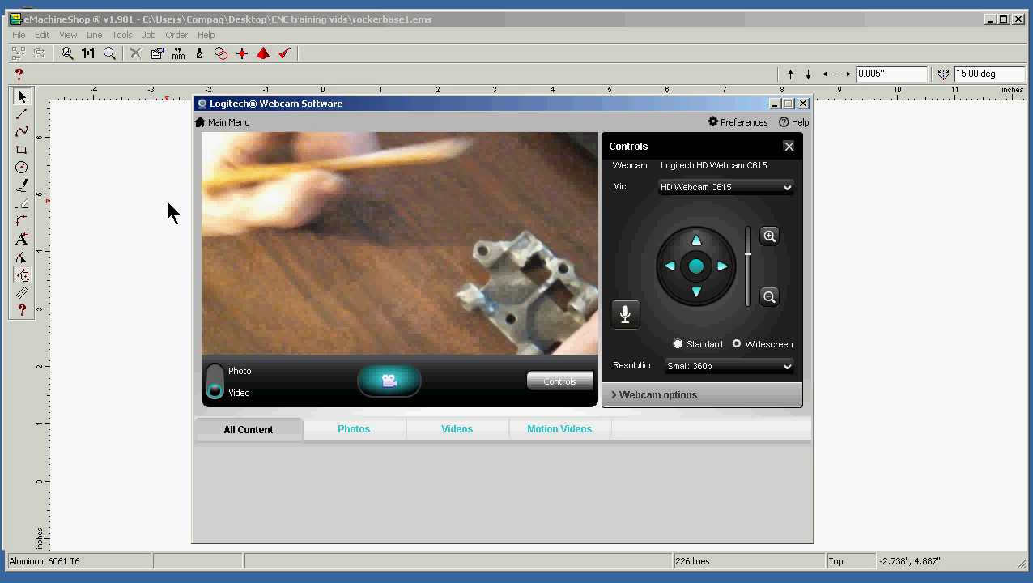
Switch to eMachineShop and draw a horizontal guide line about 0.764 in long rightward from the Back view's lower-right base corner.
{"action": "left_click", "coordinate": [865, 263]}
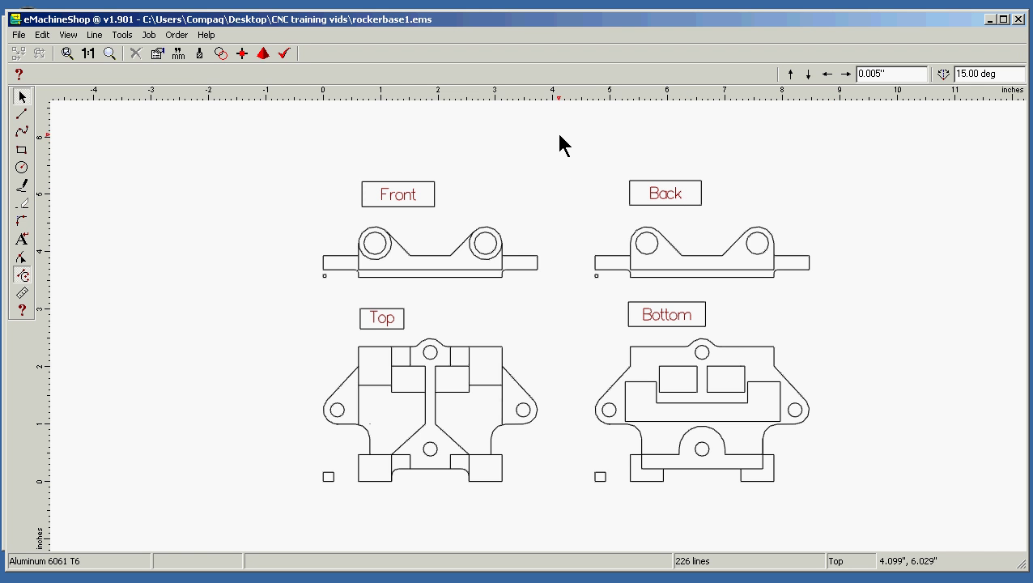
{"action": "left_click_drag", "start_coordinate": [558, 131], "coordinate": [929, 305]}
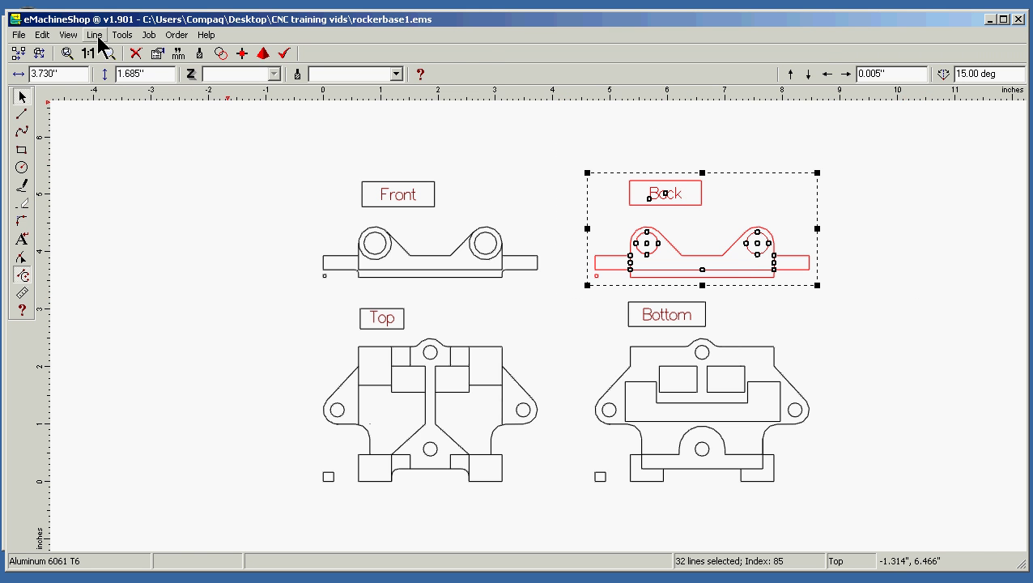
{"action": "left_click", "coordinate": [68, 35]}
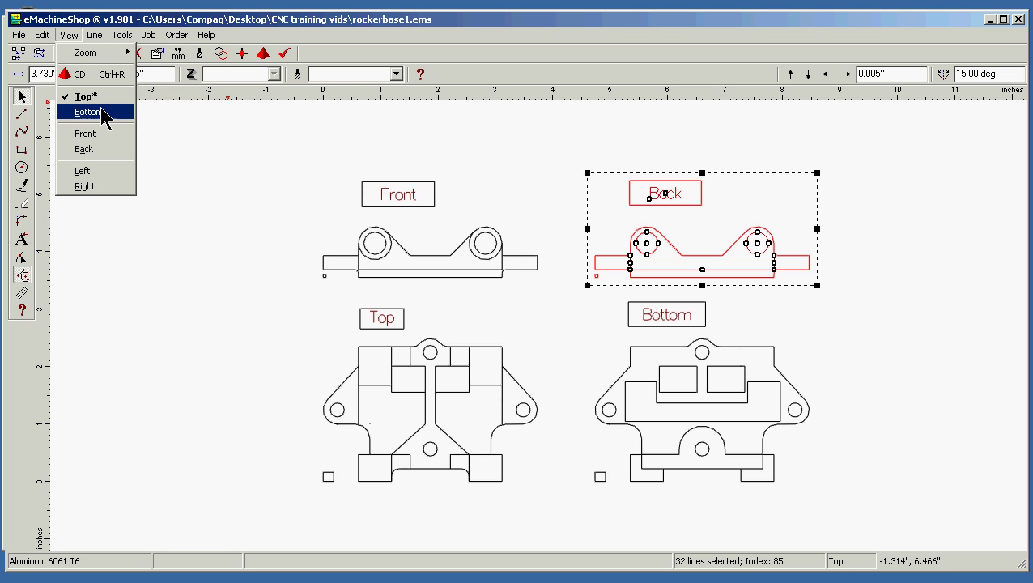
{"action": "mouse_move", "coordinate": [120, 54]}
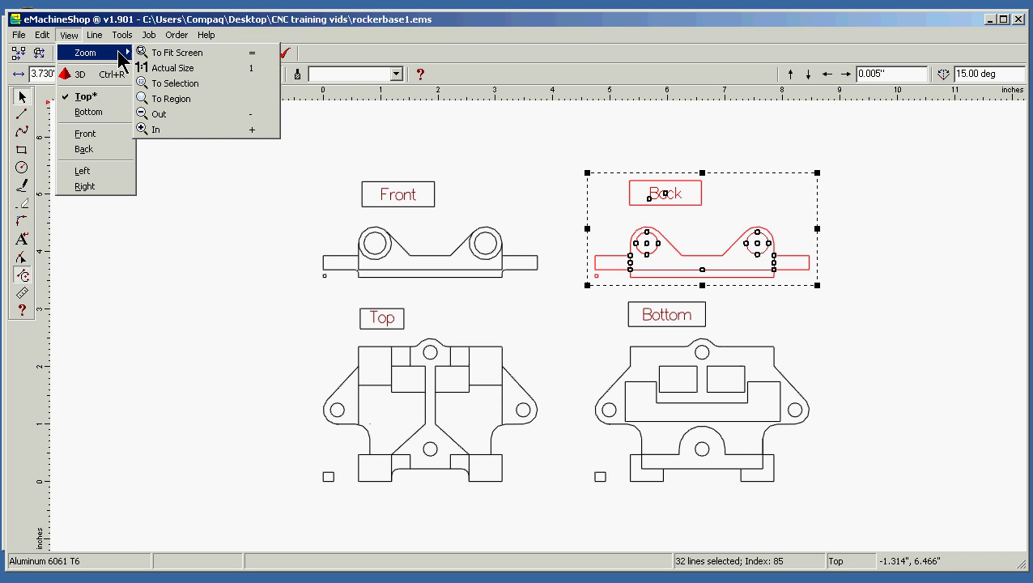
{"action": "left_click", "coordinate": [202, 84]}
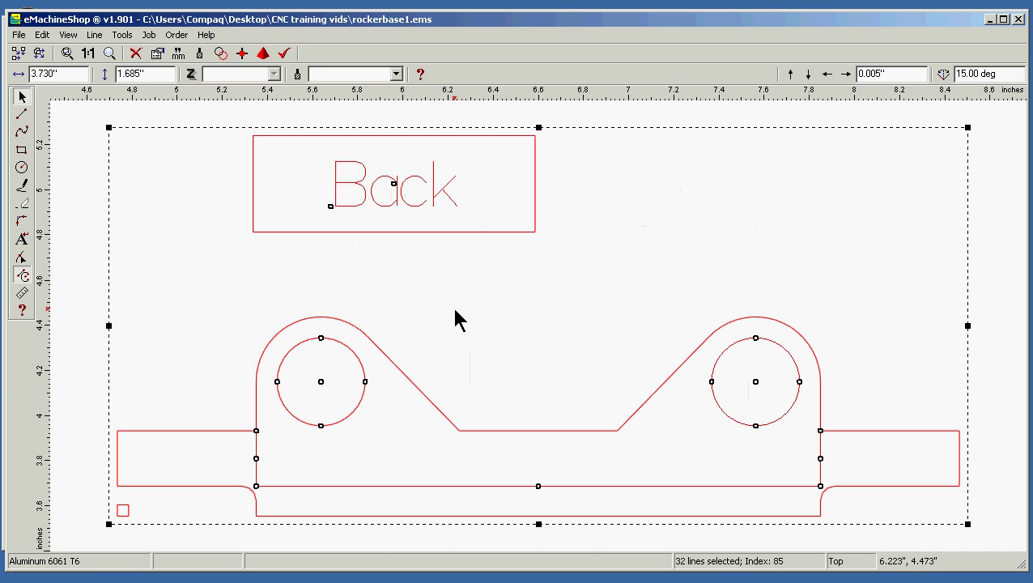
{"action": "left_click", "coordinate": [174, 377]}
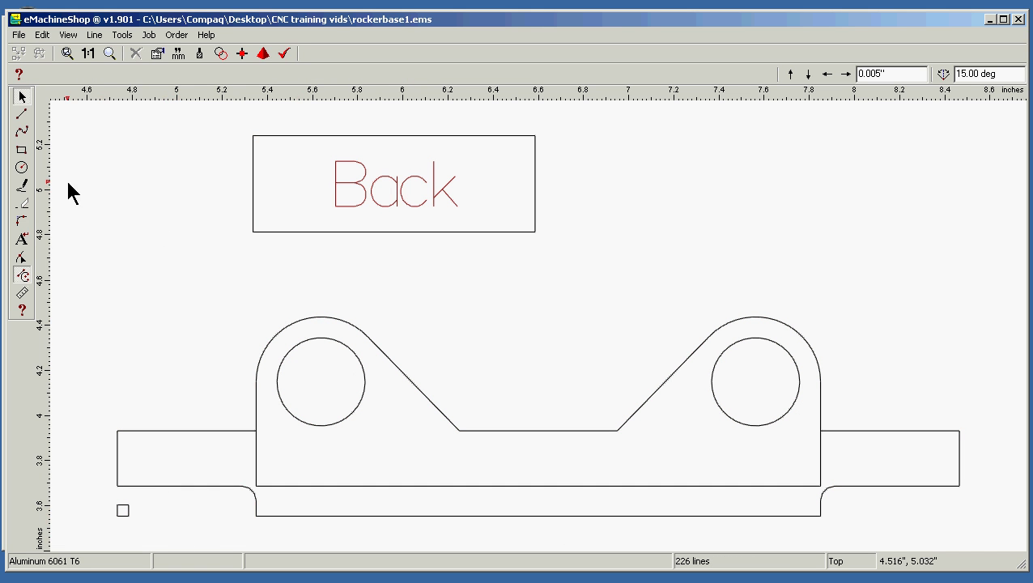
{"action": "left_click", "coordinate": [23, 115]}
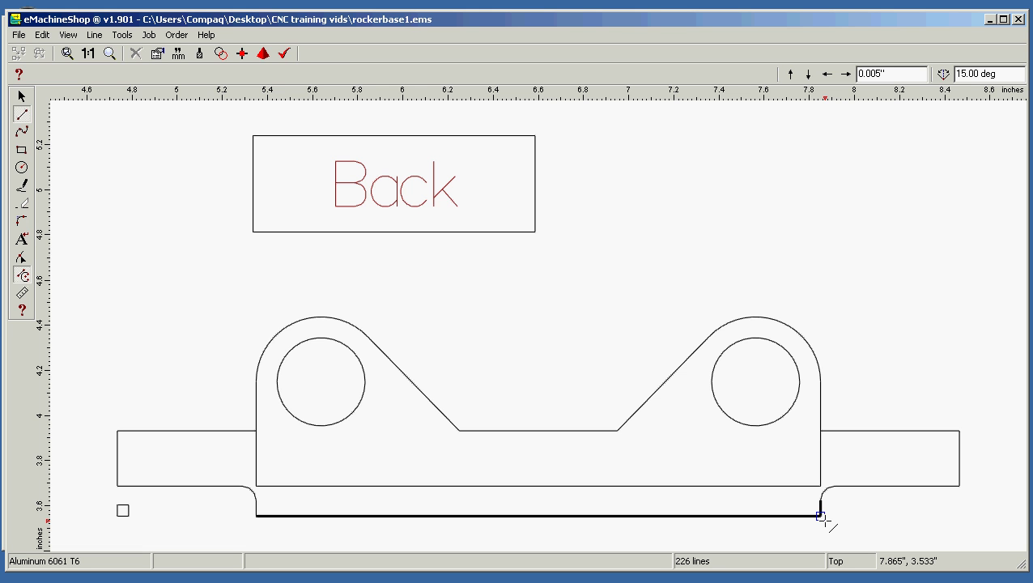
{"action": "left_click", "coordinate": [820, 515]}
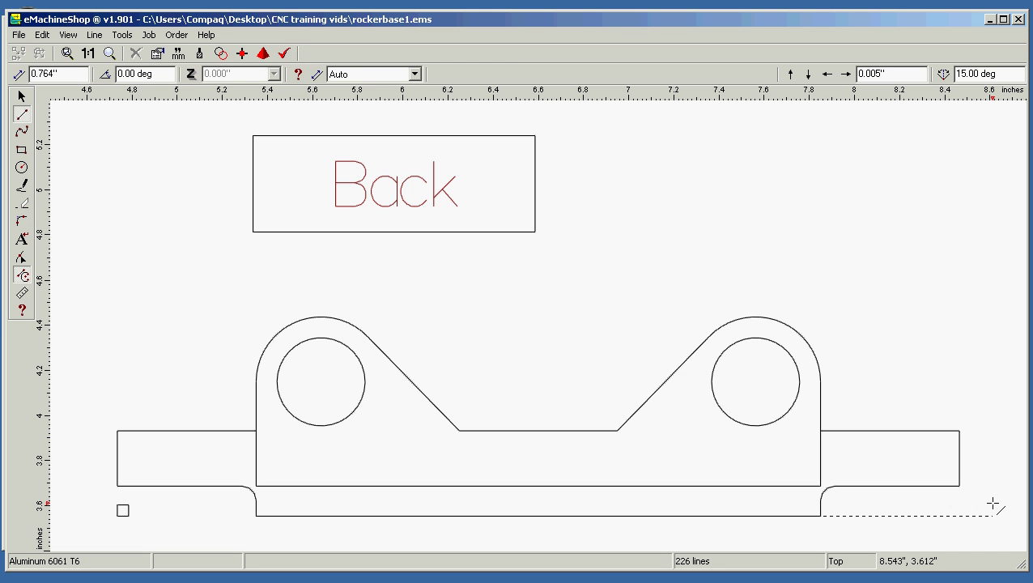
{"action": "left_click", "coordinate": [992, 502]}
Draw a vertical guide line about 0.502 in long downward from the lower outer corner of the Back view's right flange.
{"action": "key", "text": "Home"}
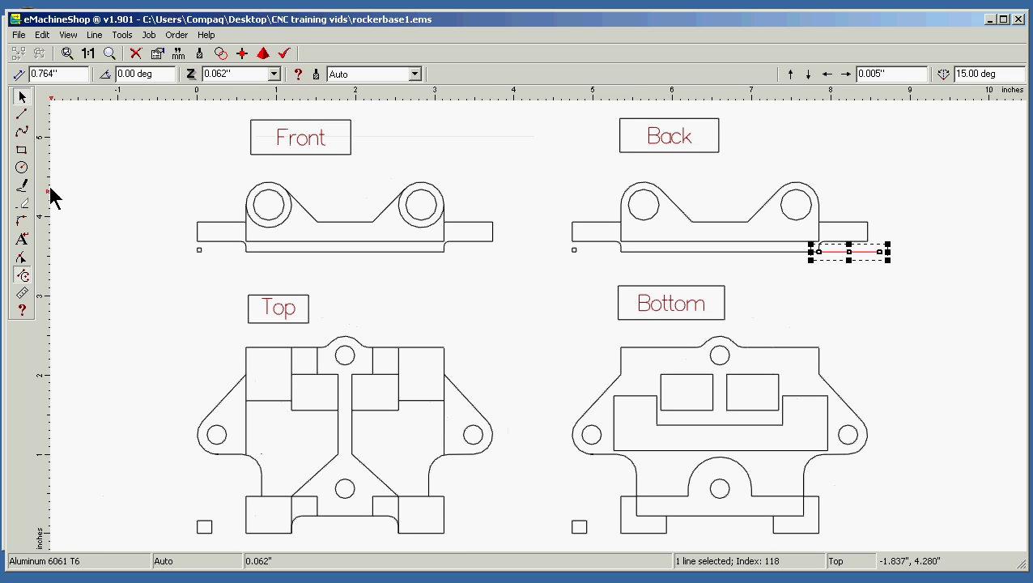
{"action": "left_click", "coordinate": [22, 115]}
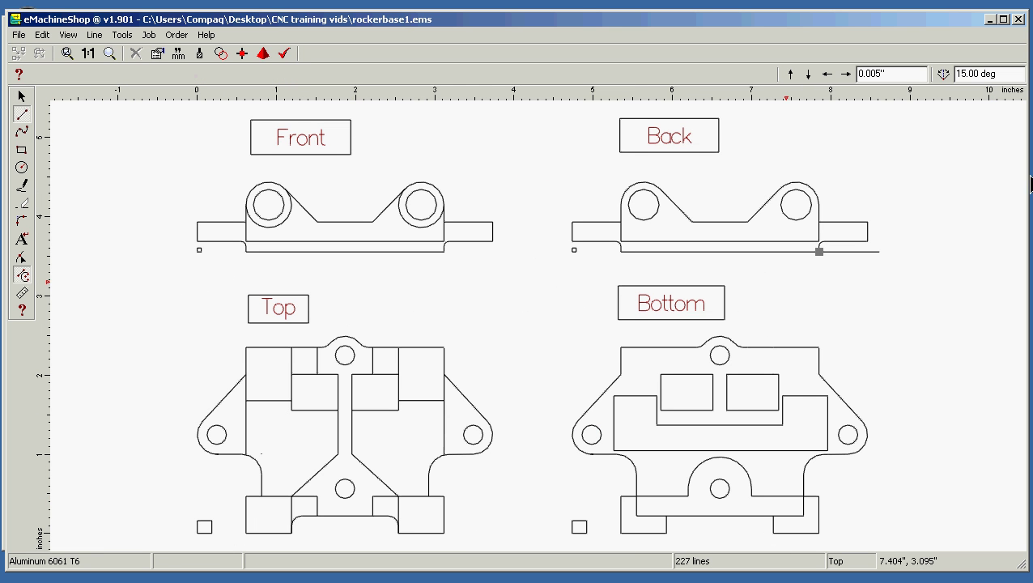
{"action": "left_click", "coordinate": [867, 240]}
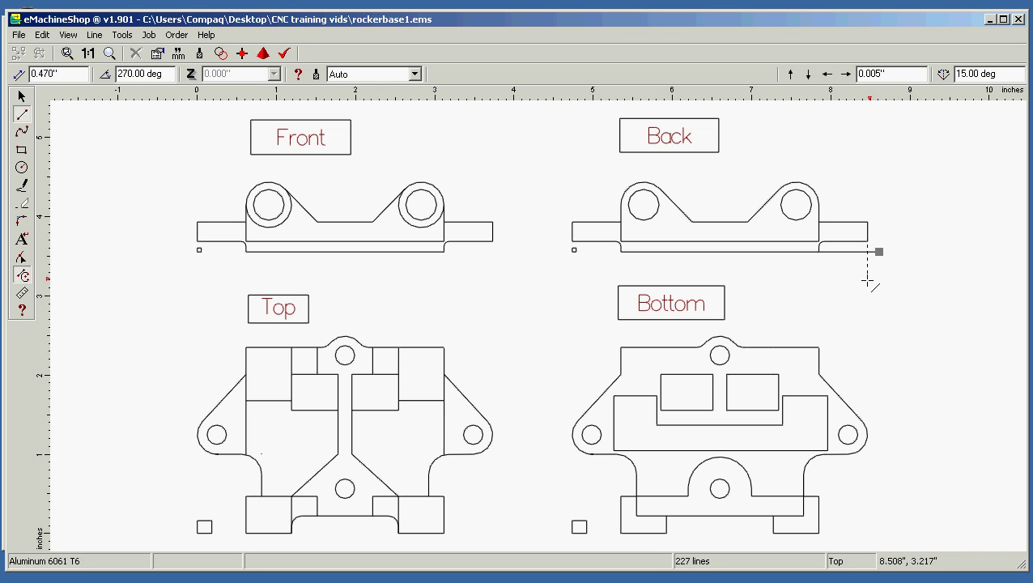
{"action": "left_click", "coordinate": [865, 281]}
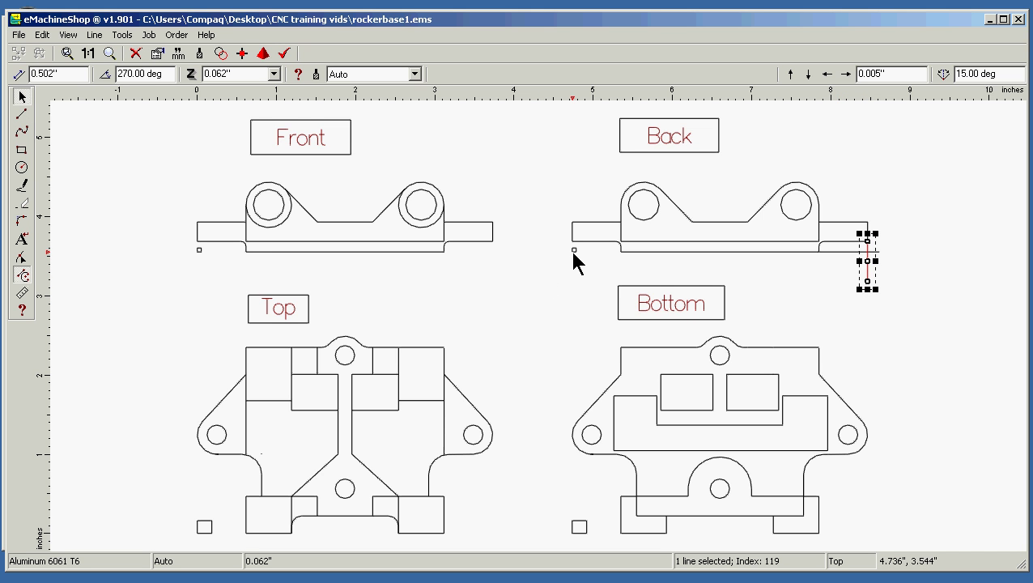
Move the Back view's small reference square to the right side, snapping it into the corner above the intersection of the two guide lines.
{"action": "mouse_move", "coordinate": [573, 250]}
{"action": "left_mouse_down"}
{"action": "mouse_move", "coordinate": [596, 247]}
{"action": "mouse_move", "coordinate": [673, 278]}
{"action": "mouse_move", "coordinate": [790, 270]}
{"action": "mouse_move", "coordinate": [858, 283]}
{"action": "mouse_move", "coordinate": [848, 267]}
{"action": "left_mouse_up"}
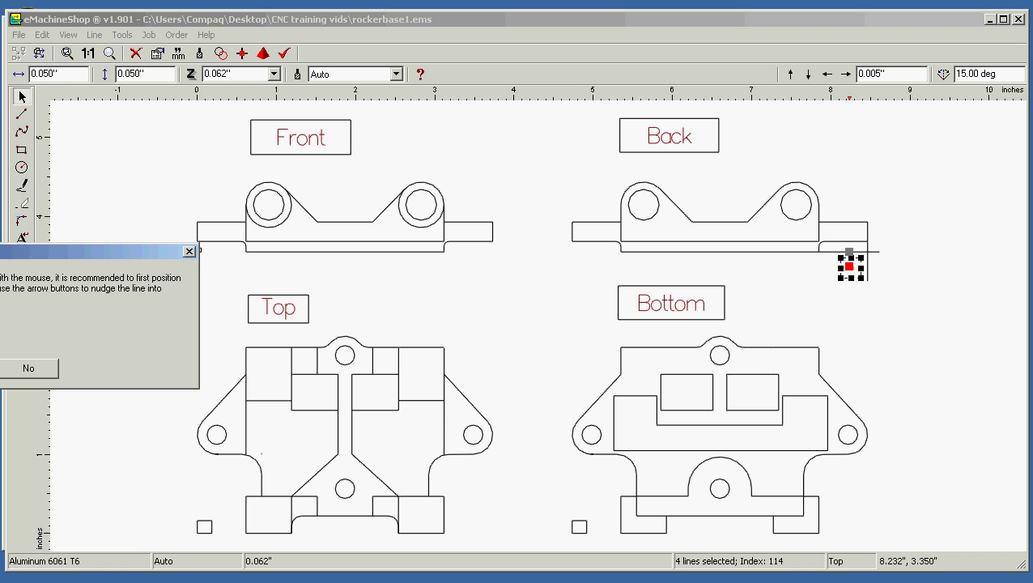
{"action": "key", "text": "Return"}
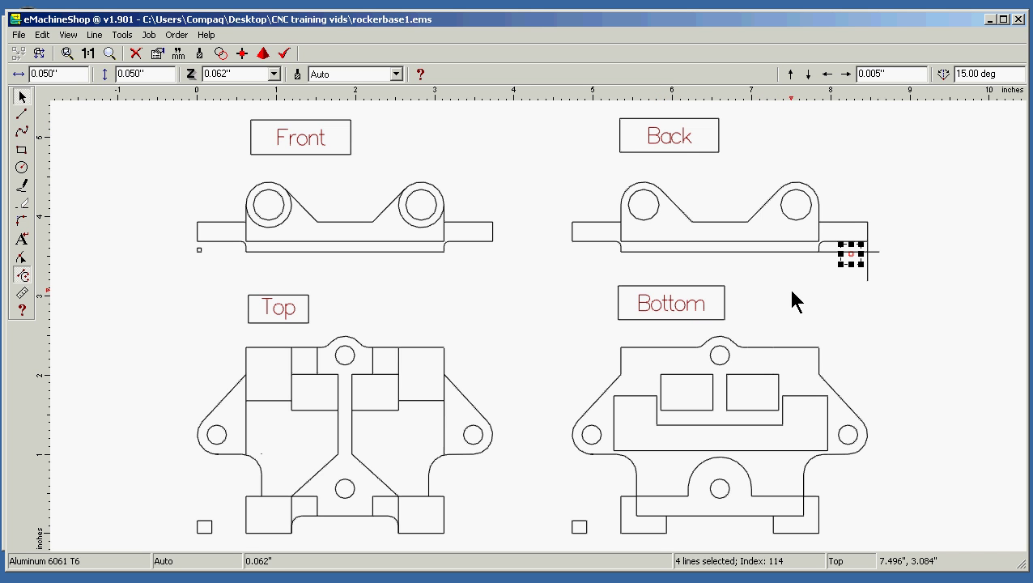
{"action": "left_click_drag", "start_coordinate": [798, 295], "coordinate": [918, 194]}
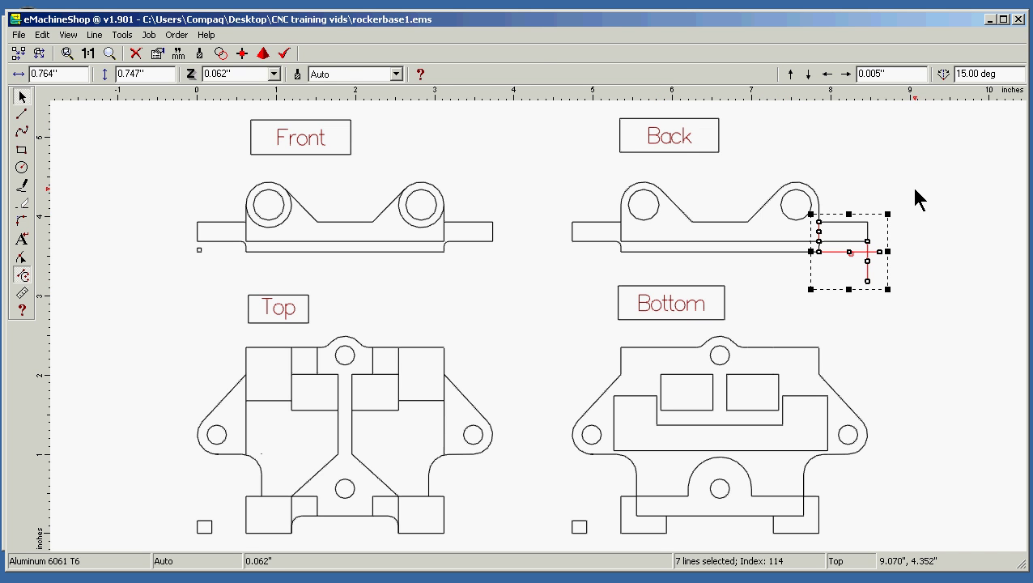
{"action": "left_click", "coordinate": [69, 35]}
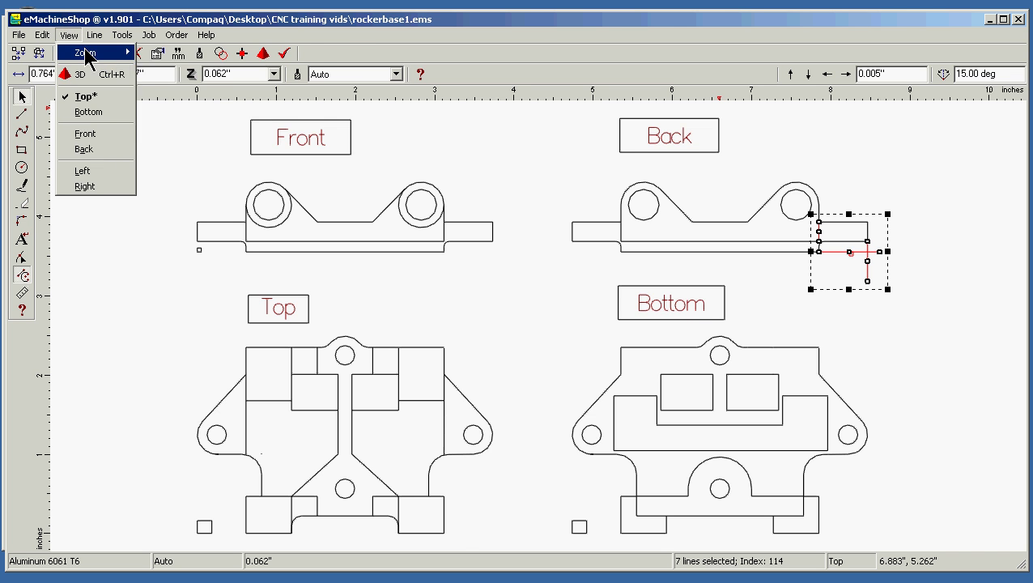
{"action": "mouse_move", "coordinate": [85, 55]}
{"action": "left_click", "coordinate": [246, 84]}
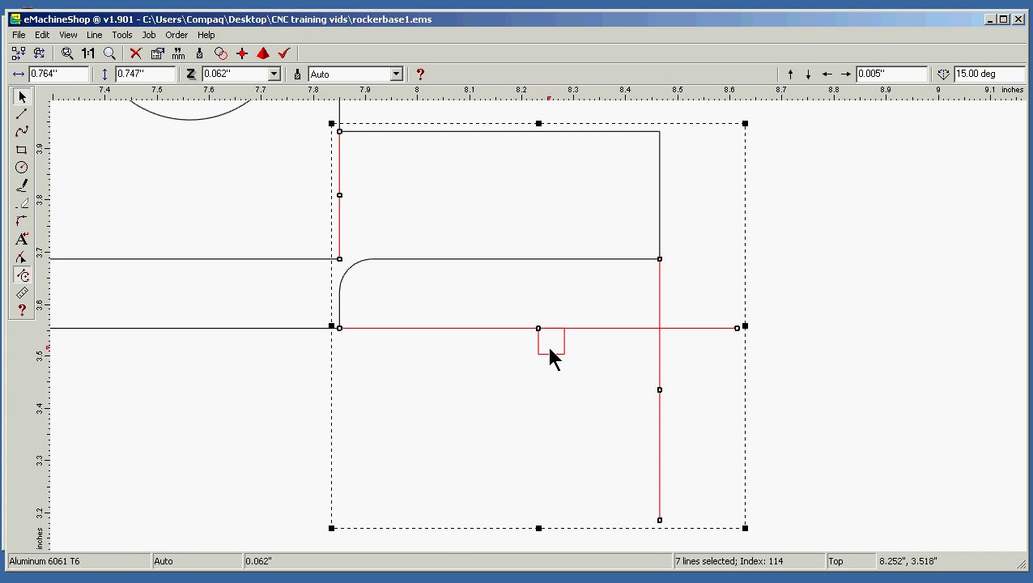
{"action": "left_click", "coordinate": [522, 386]}
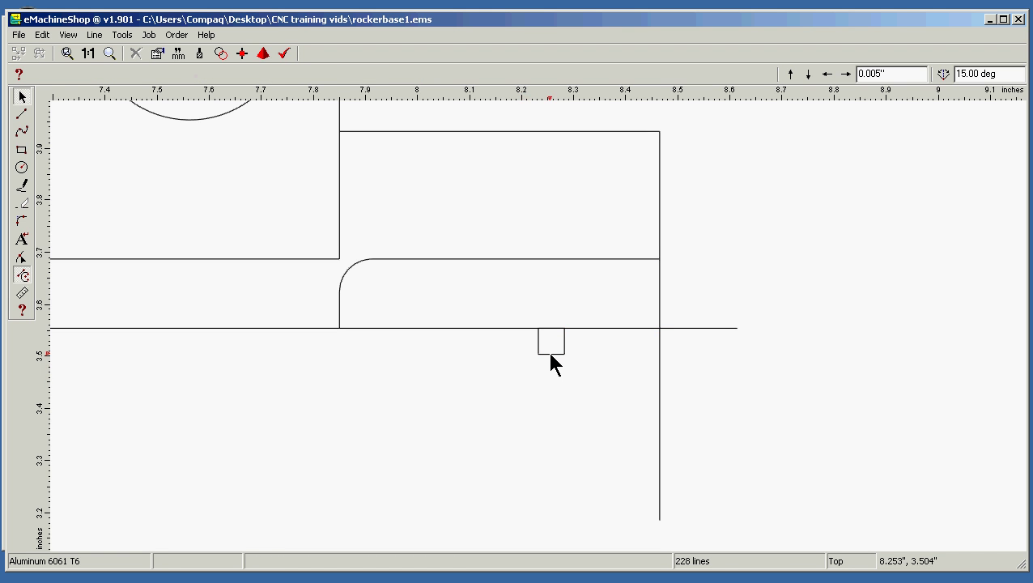
{"action": "left_click_drag", "start_coordinate": [551, 354], "coordinate": [646, 325]}
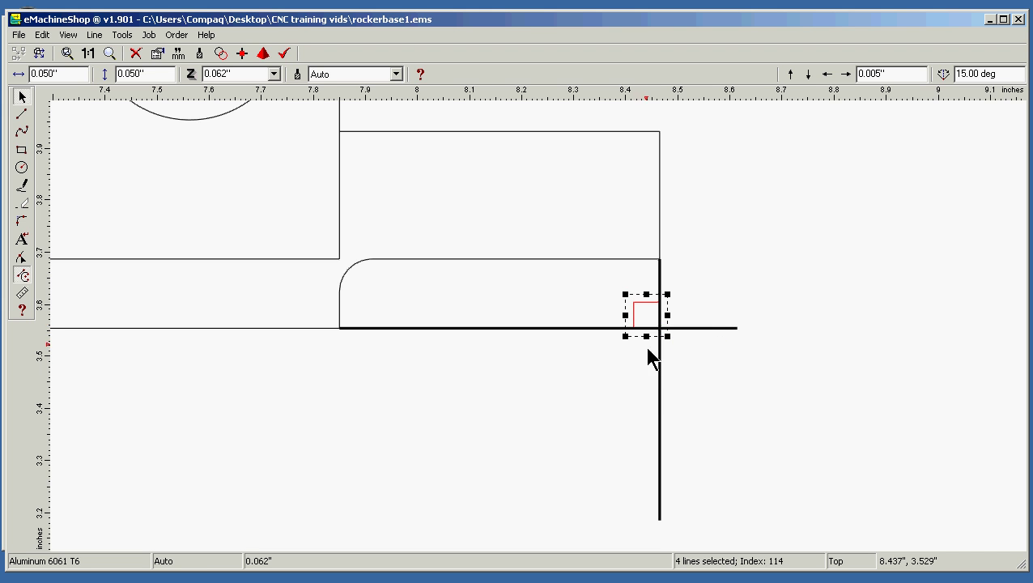
Delete the vertical and horizontal guide lines beside the Back view's reference square.
{"action": "left_click", "coordinate": [660, 389]}
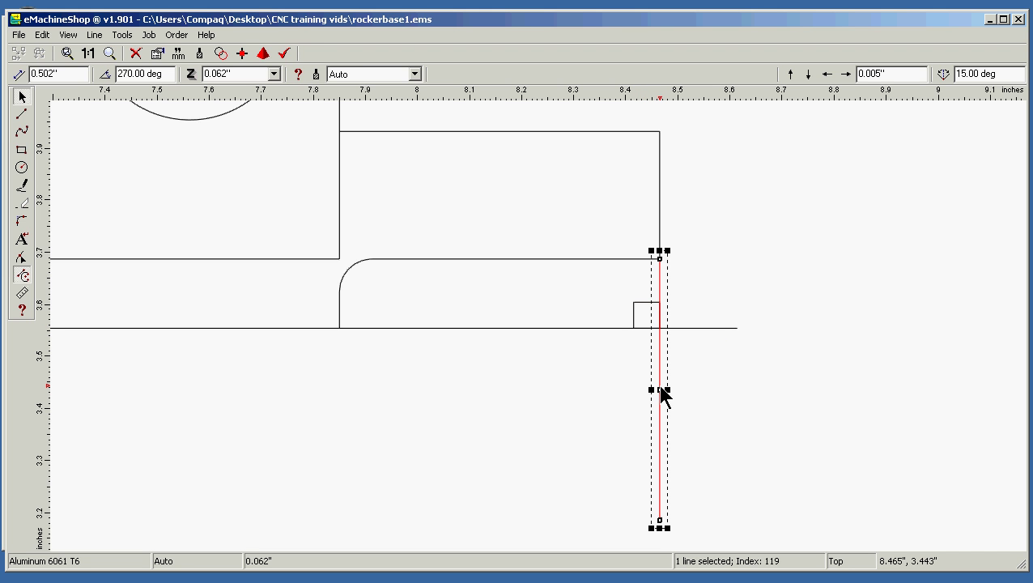
{"action": "key", "text": "Delete"}
{"action": "left_click", "coordinate": [611, 329]}
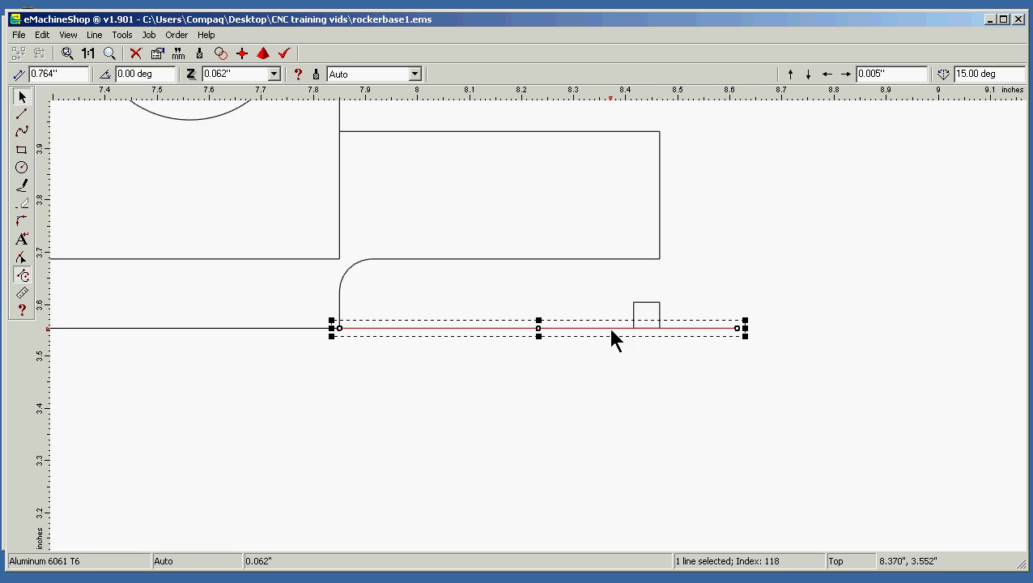
{"action": "key", "text": "Delete"}
Draw a vertical guide line about 1.374 in long downward from the outermost point of the Bottom view's right ear.
{"action": "scroll", "coordinate": [611, 331], "scroll_direction": "down", "scroll_amount": 5}
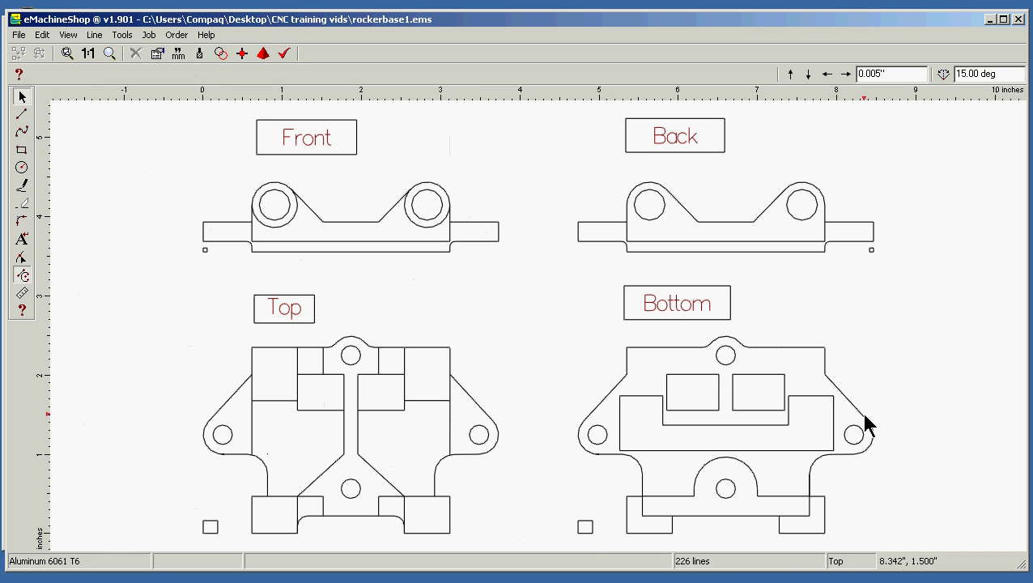
{"action": "left_click", "coordinate": [22, 115]}
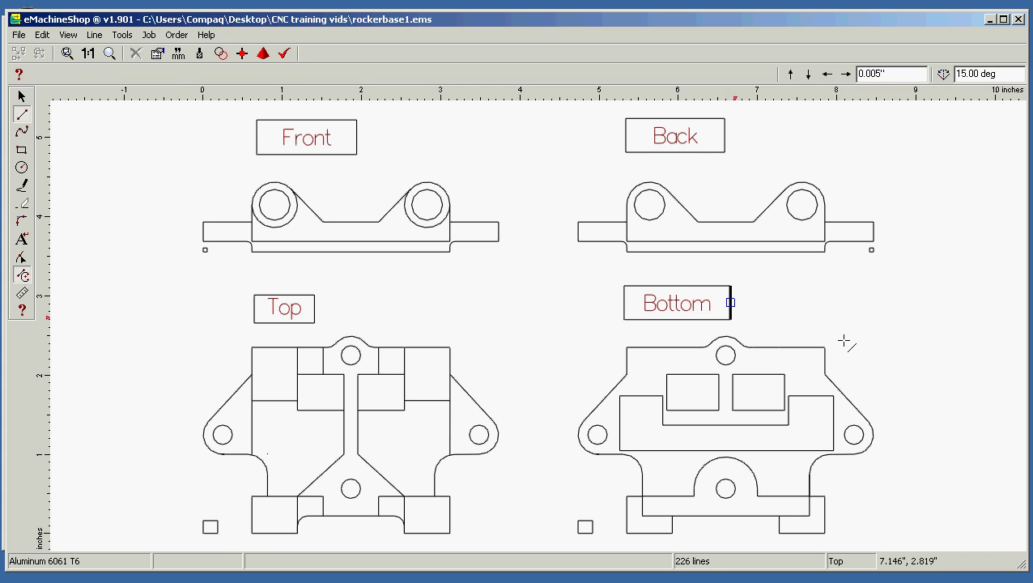
{"action": "left_click", "coordinate": [880, 435]}
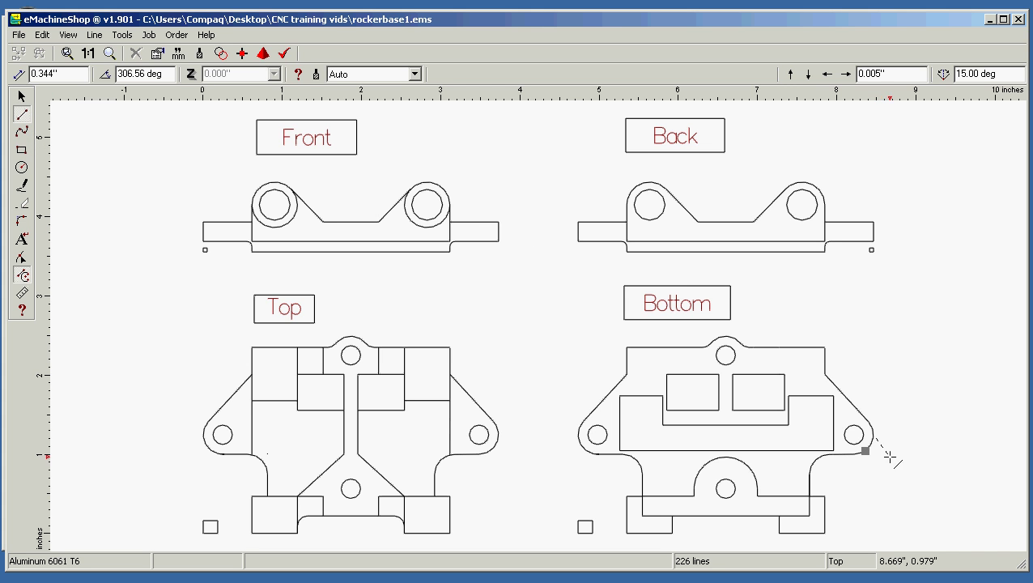
{"action": "left_click", "coordinate": [882, 544]}
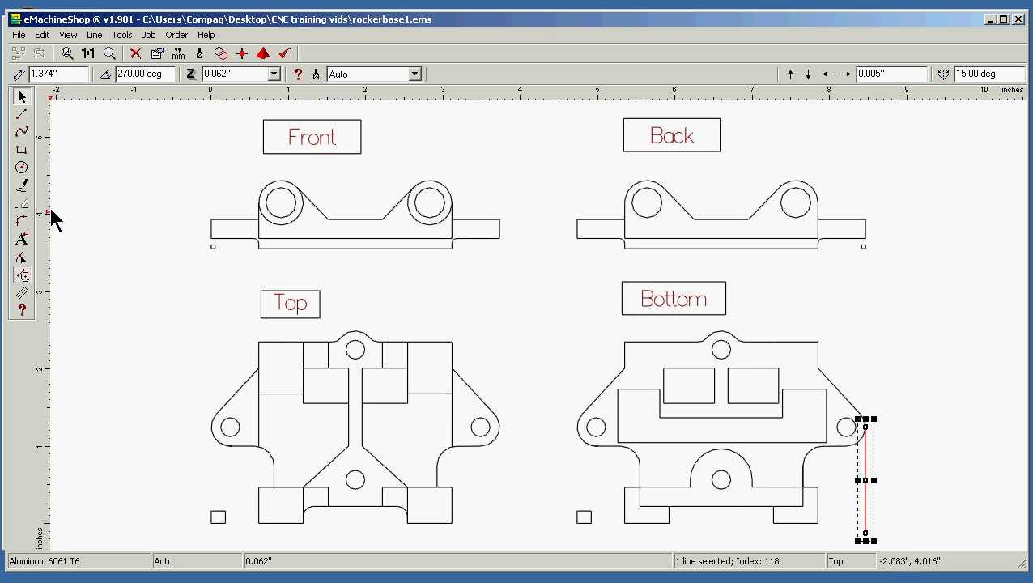
Draw a horizontal guide line about 1.247 in long level with the Bottom view's lower edge, crossing the vertical guide.
{"action": "left_click", "coordinate": [22, 114]}
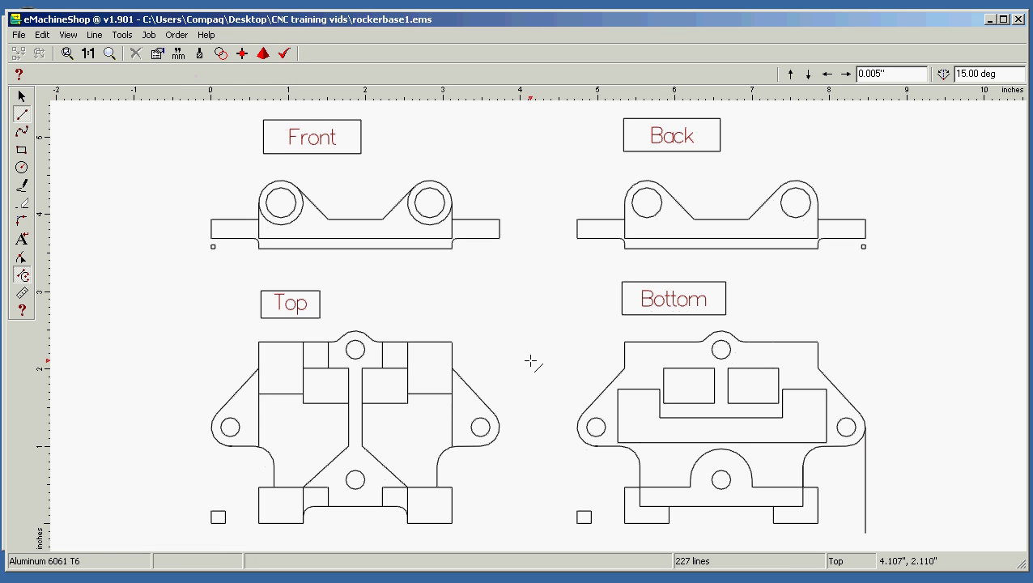
{"action": "left_click", "coordinate": [829, 523]}
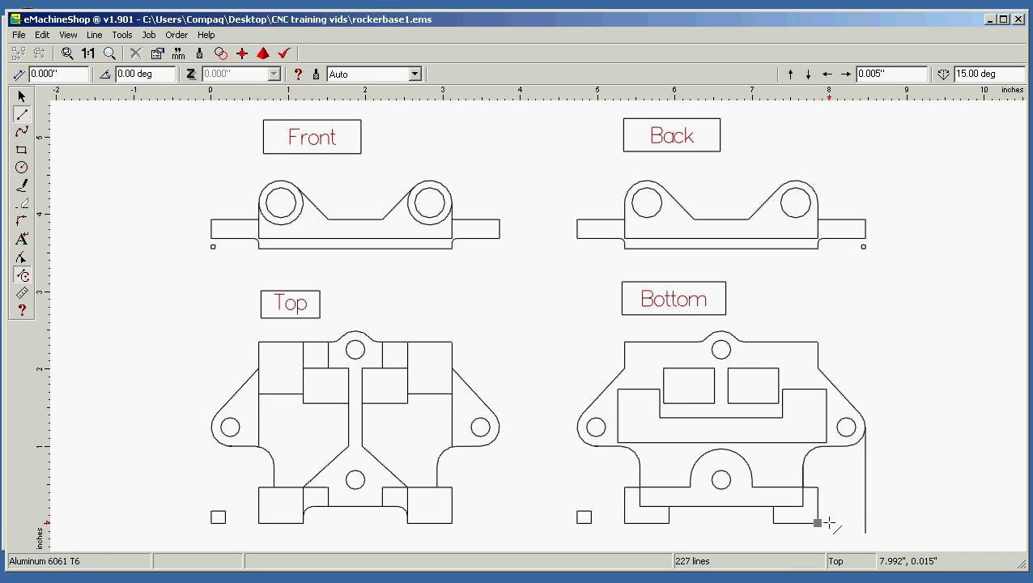
{"action": "left_click", "coordinate": [925, 525]}
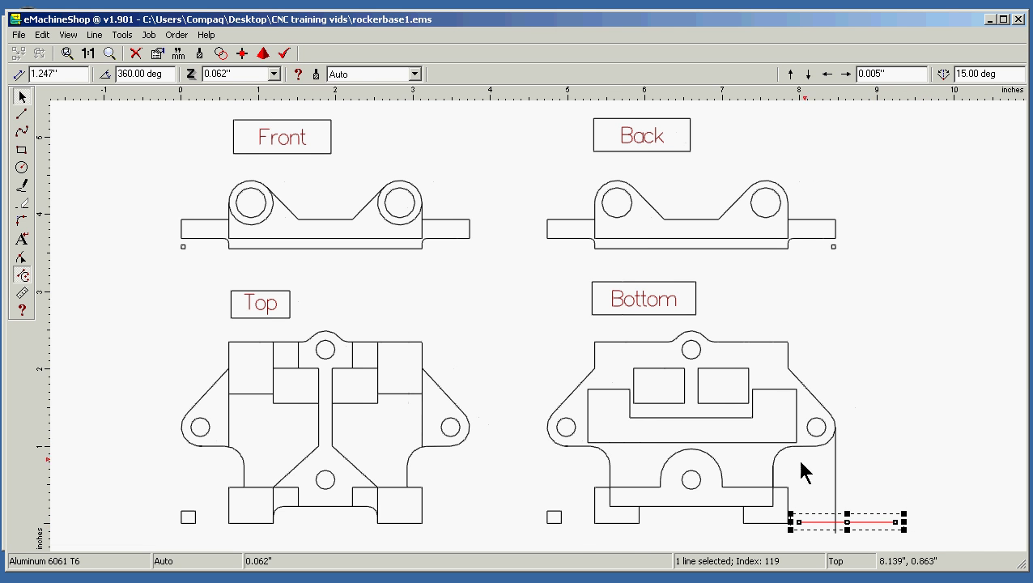
Move the Bottom view's reference square to the intersection of the guide lines on the right, and delete both guides.
{"action": "left_click", "coordinate": [557, 518]}
{"action": "left_click_drag", "start_coordinate": [557, 518], "coordinate": [833, 513]}
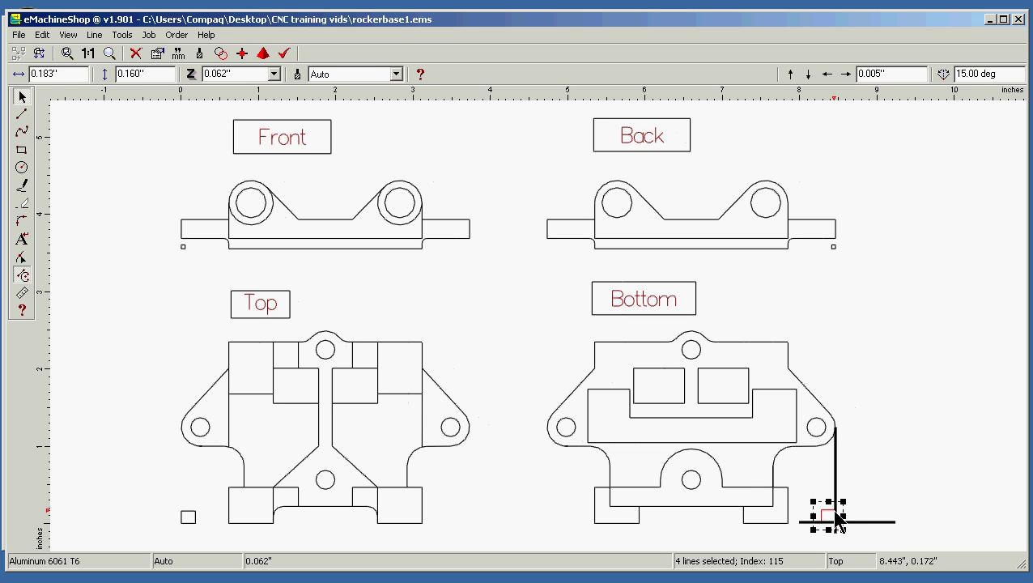
{"action": "left_click", "coordinate": [886, 523]}
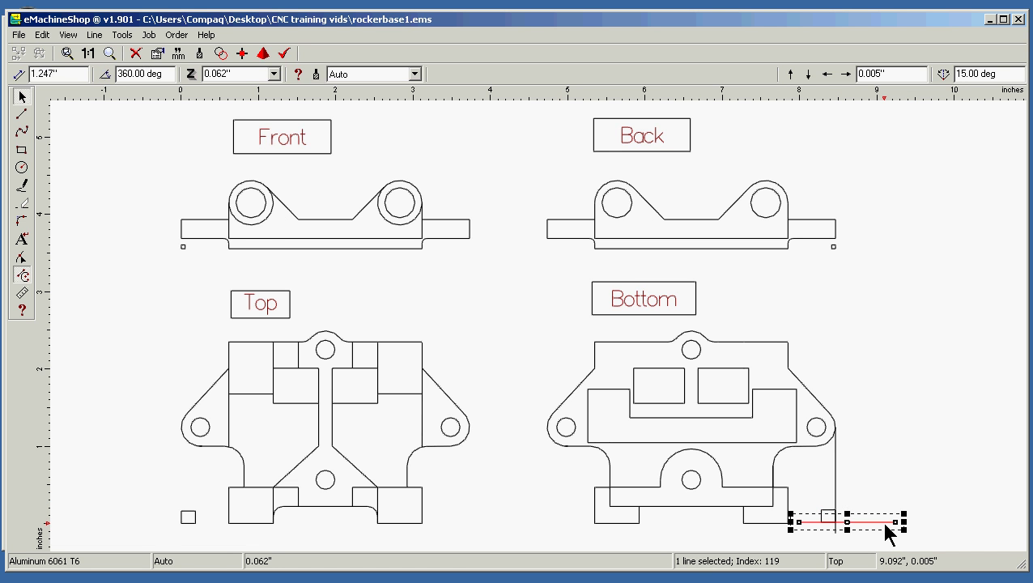
{"action": "key", "text": "Delete"}
{"action": "left_click", "coordinate": [865, 484]}
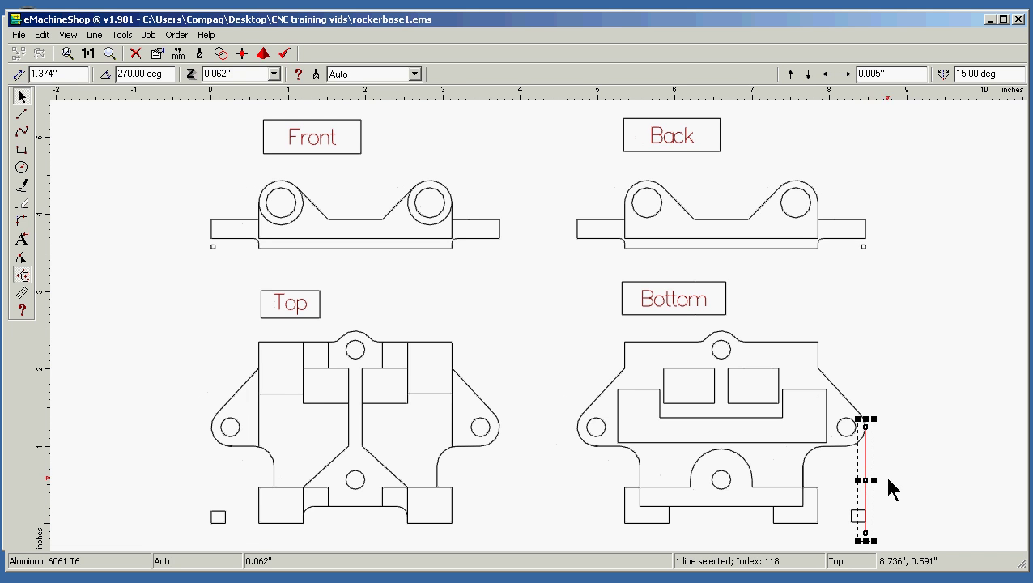
{"action": "key", "text": "Delete"}
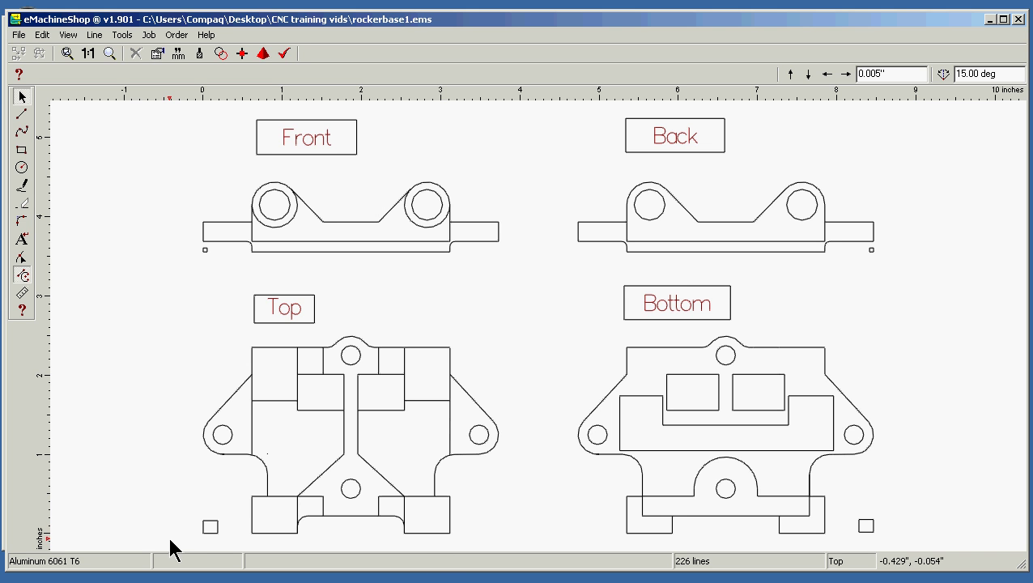
Select the whole Top view outline together with its reference square and copy it.
{"action": "left_click_drag", "start_coordinate": [169, 537], "coordinate": [535, 326]}
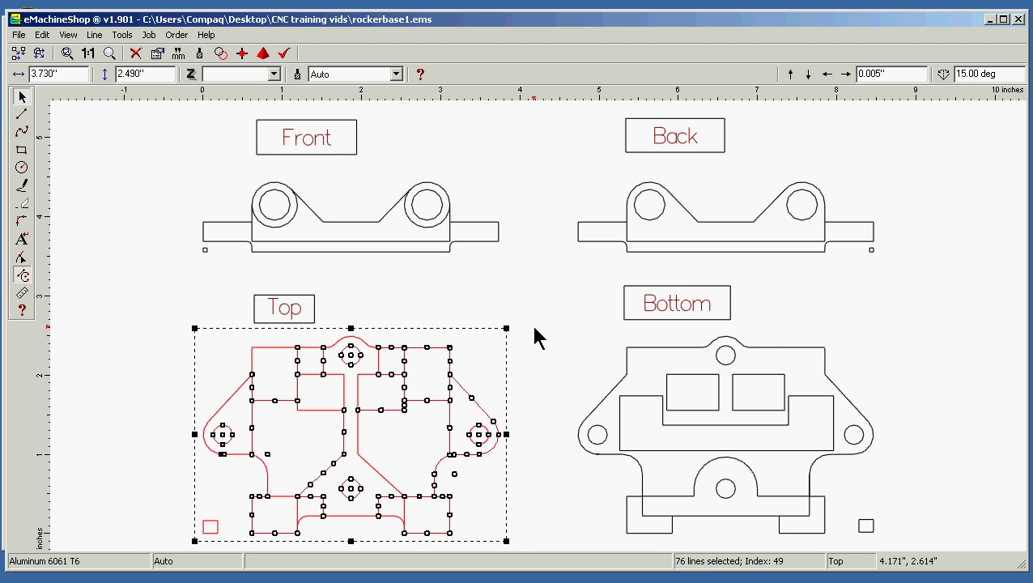
{"action": "right_click", "coordinate": [406, 389]}
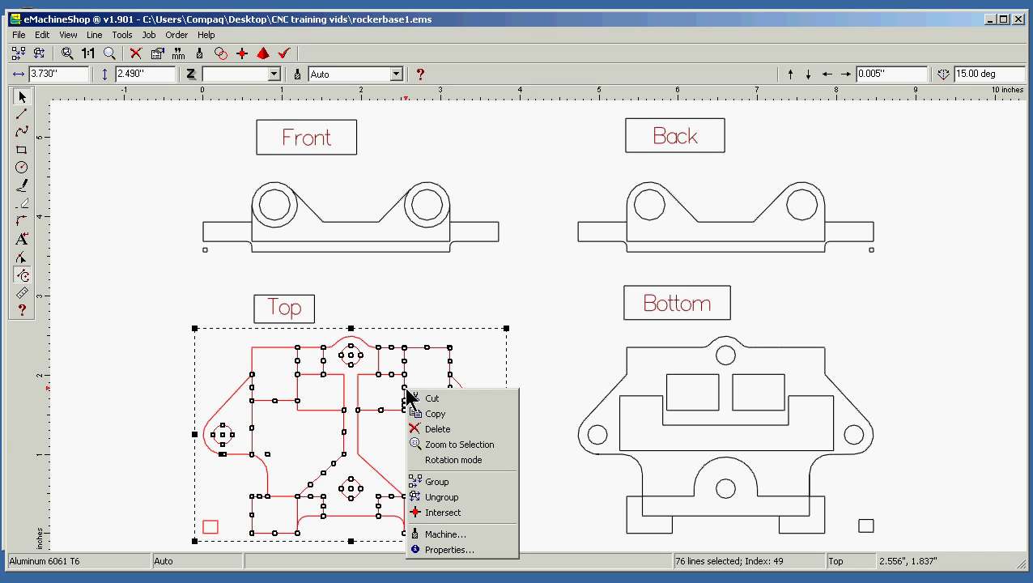
{"action": "left_click", "coordinate": [463, 414]}
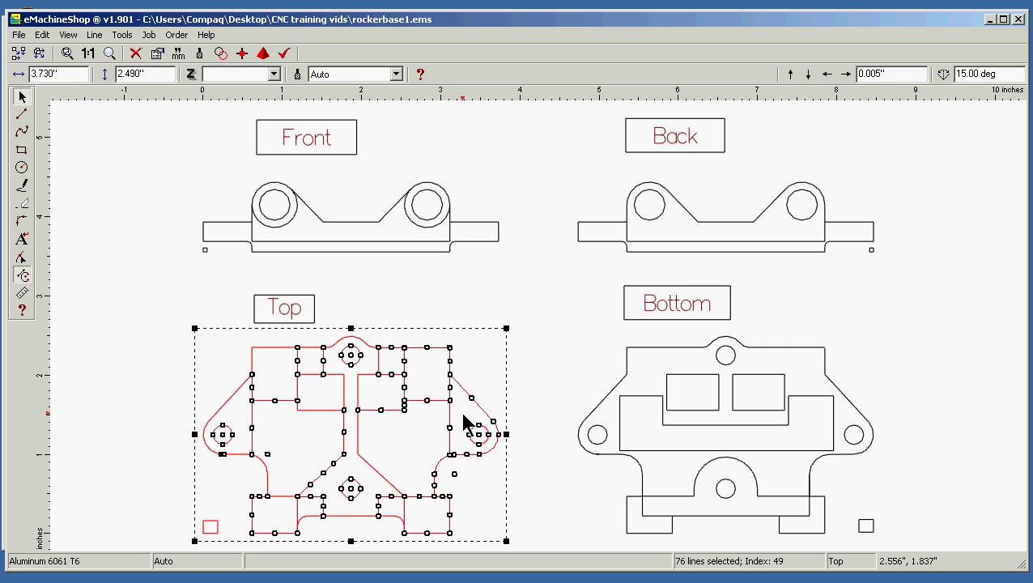
{"action": "right_click", "coordinate": [109, 380]}
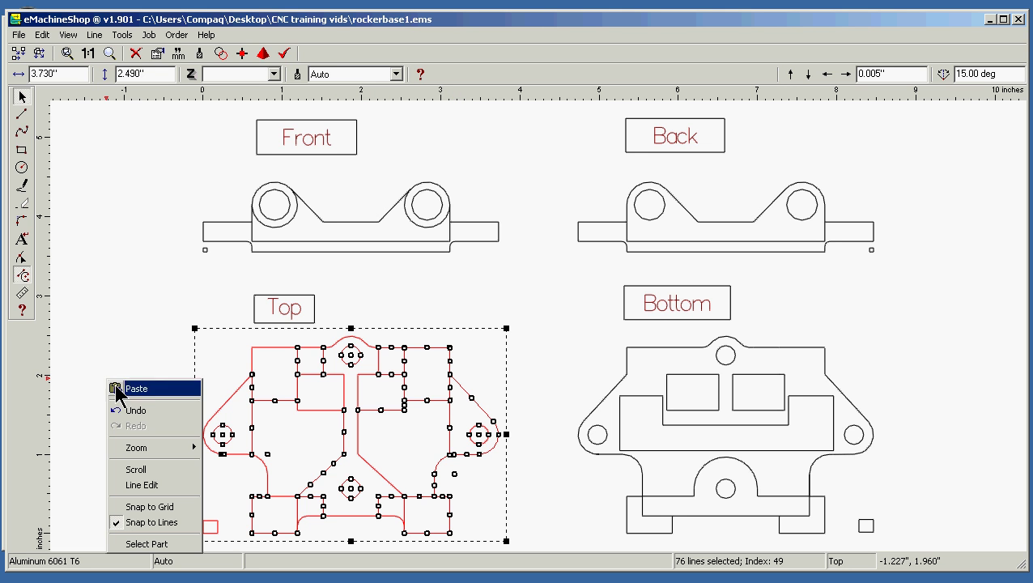
{"action": "left_click", "coordinate": [167, 389]}
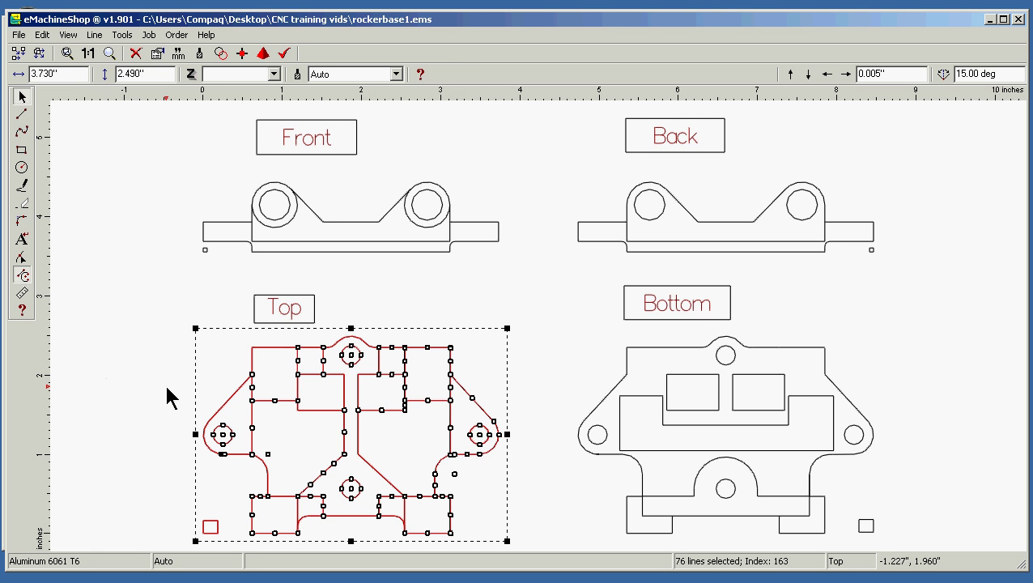
{"action": "left_click", "coordinate": [43, 35]}
{"action": "left_click", "coordinate": [62, 54]}
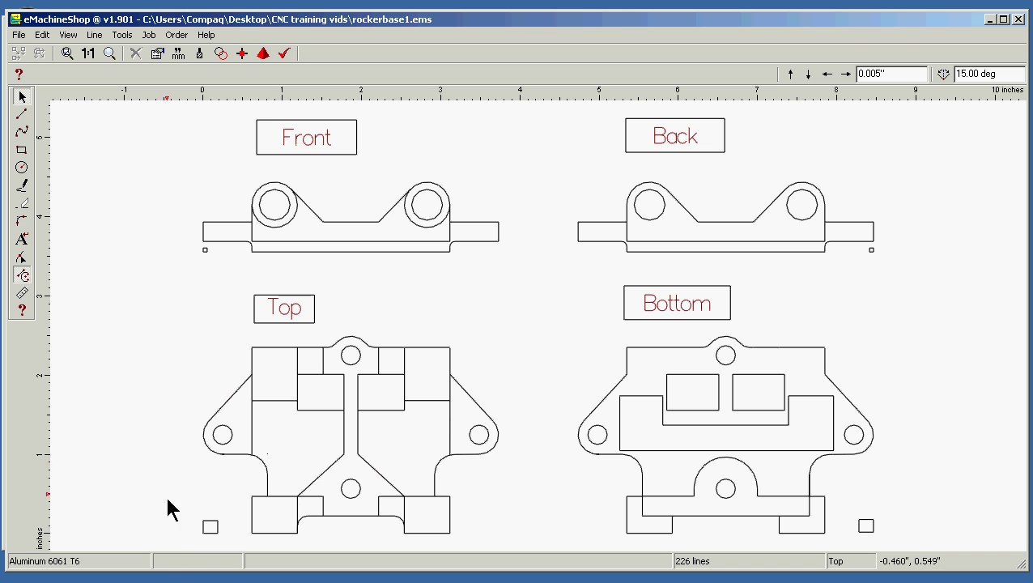
Select the whole Top view outline together with its reference square and group all the lines.
{"action": "left_click_drag", "start_coordinate": [175, 540], "coordinate": [529, 332]}
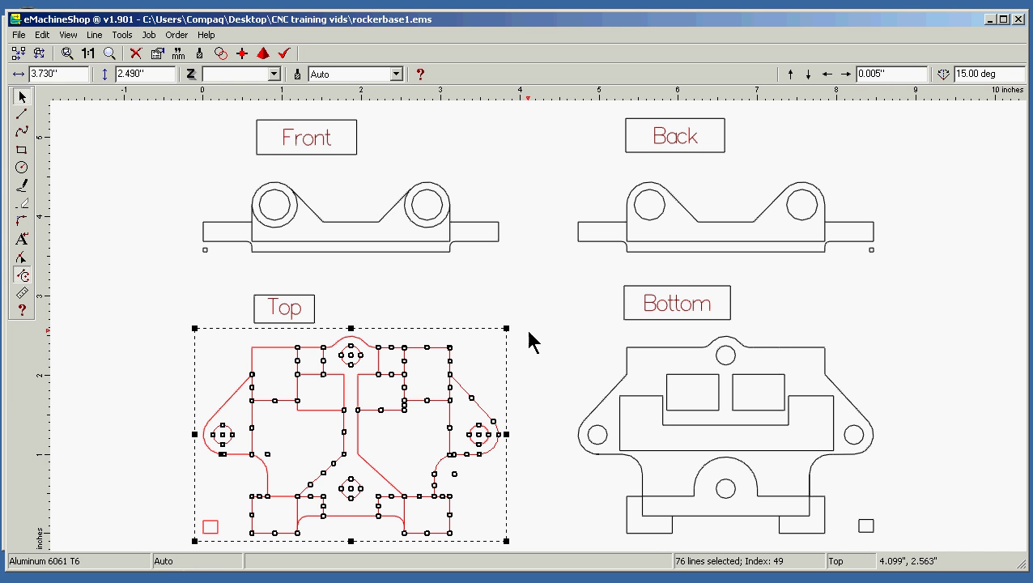
{"action": "left_click", "coordinate": [95, 34]}
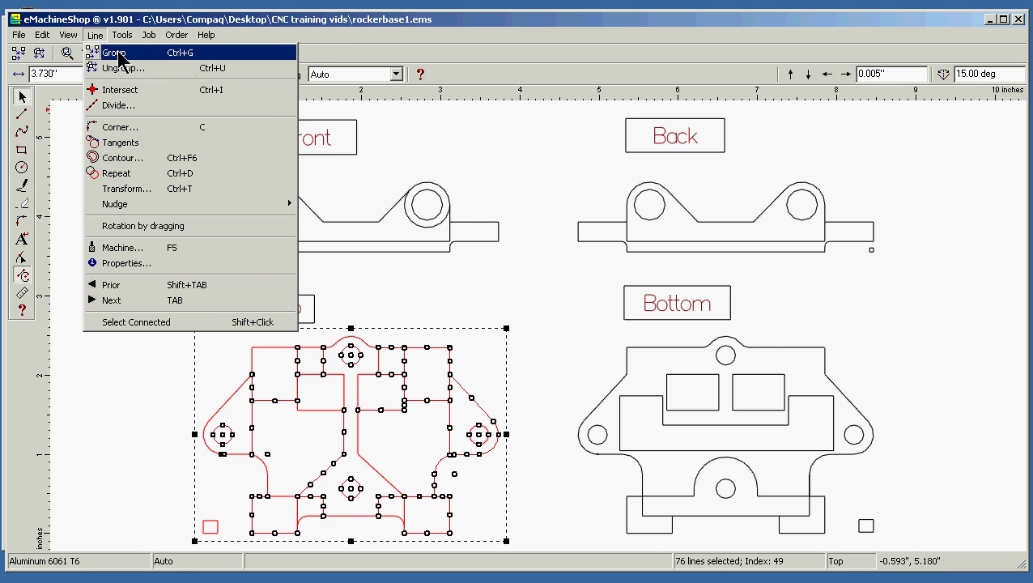
{"action": "left_click", "coordinate": [120, 51]}
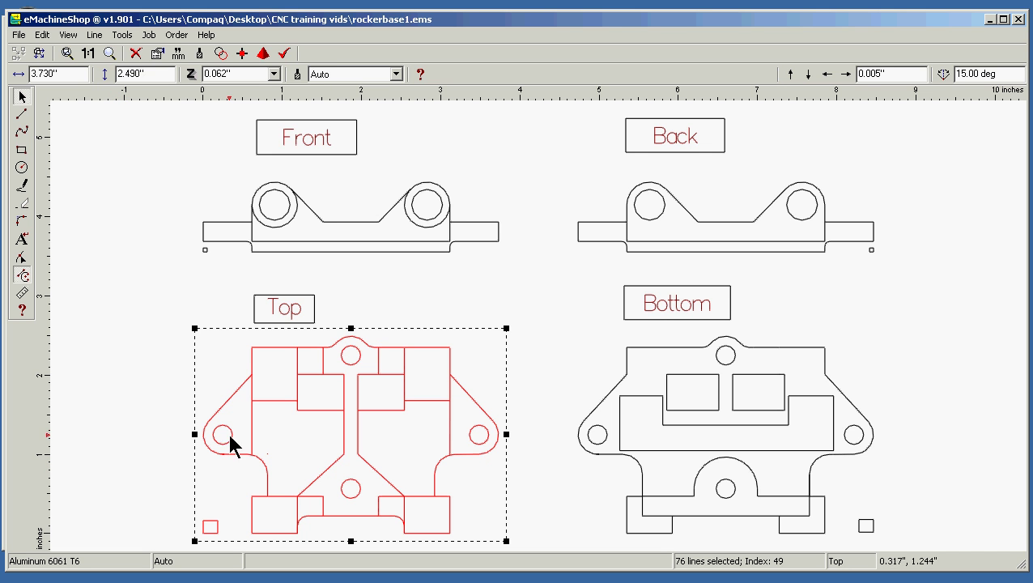
Copy the grouped Top view geometry and paste a duplicate of it.
{"action": "right_click", "coordinate": [345, 441]}
{"action": "left_click", "coordinate": [364, 286]}
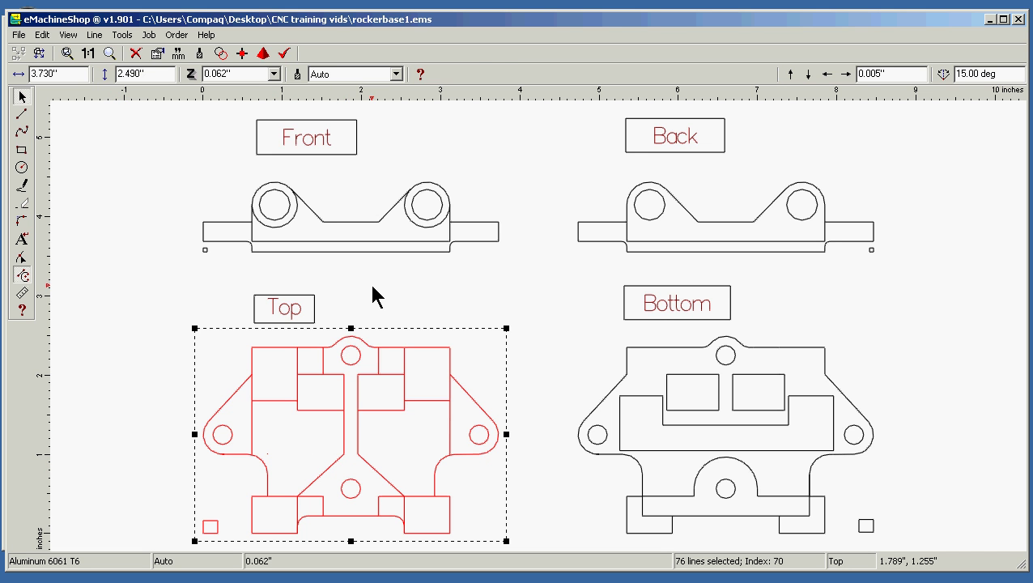
{"action": "right_click", "coordinate": [335, 430]}
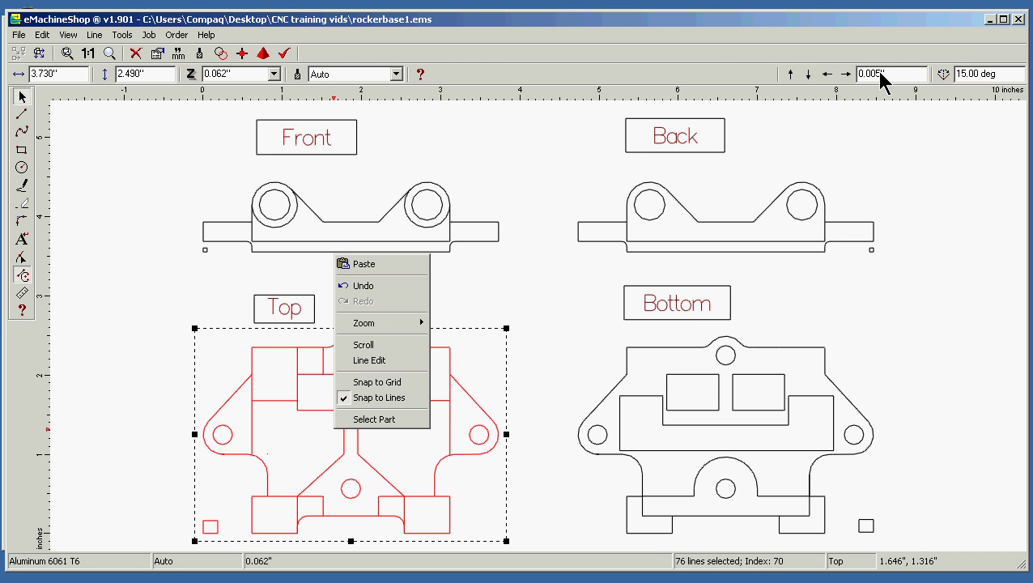
{"action": "left_click", "coordinate": [386, 266]}
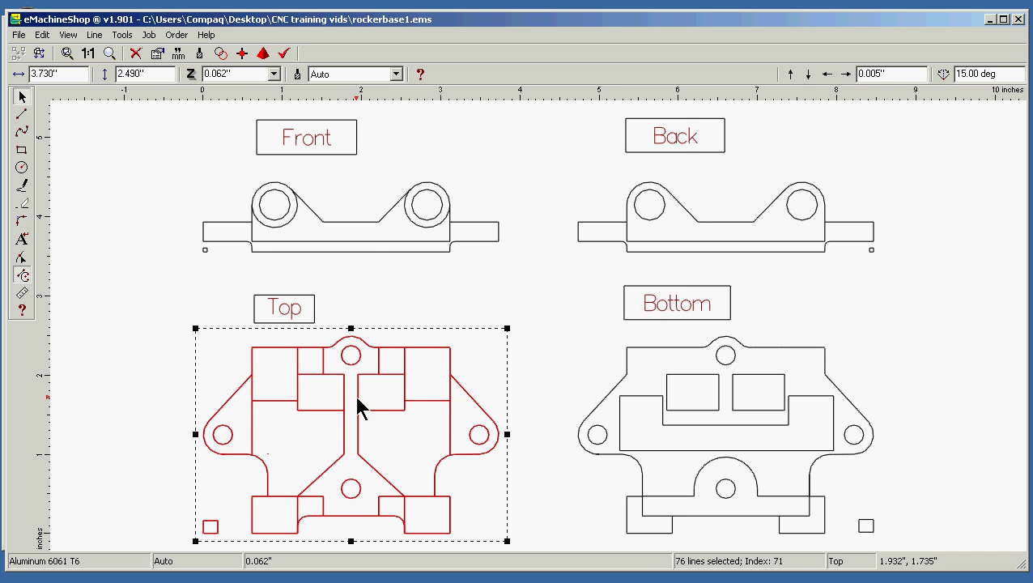
Move the pasted duplicate into the empty area left of the original Top view, clear of its outline, accepting automatic snapping when offered.
{"action": "mouse_move", "coordinate": [354, 391]}
{"action": "left_mouse_down"}
{"action": "mouse_move", "coordinate": [49, 405]}
{"action": "mouse_move", "coordinate": [62, 387]}
{"action": "mouse_move", "coordinate": [215, 379]}
{"action": "mouse_move", "coordinate": [237, 390]}
{"action": "left_mouse_up"}
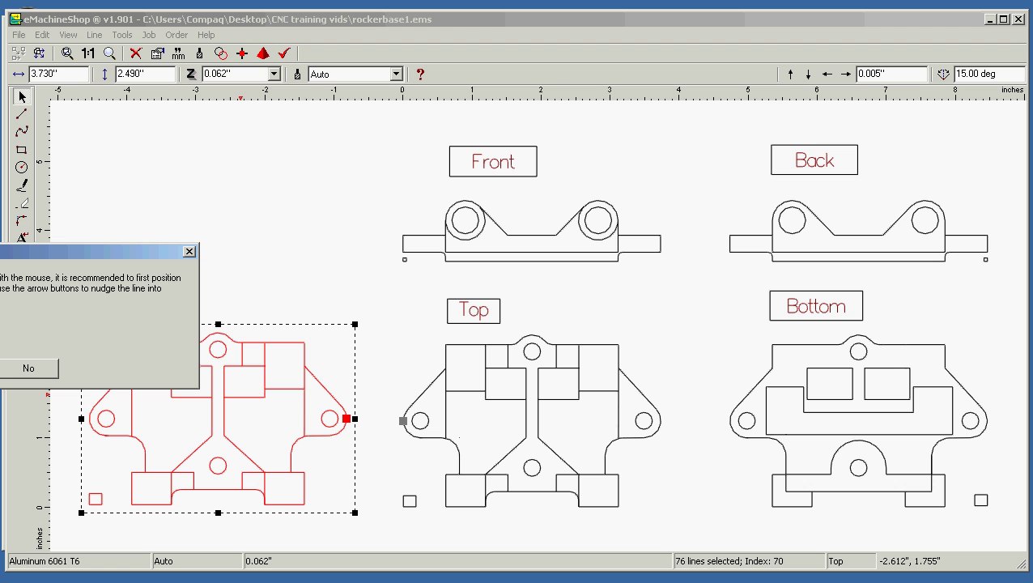
{"action": "left_click_drag", "start_coordinate": [0, 251], "coordinate": [568, 185]}
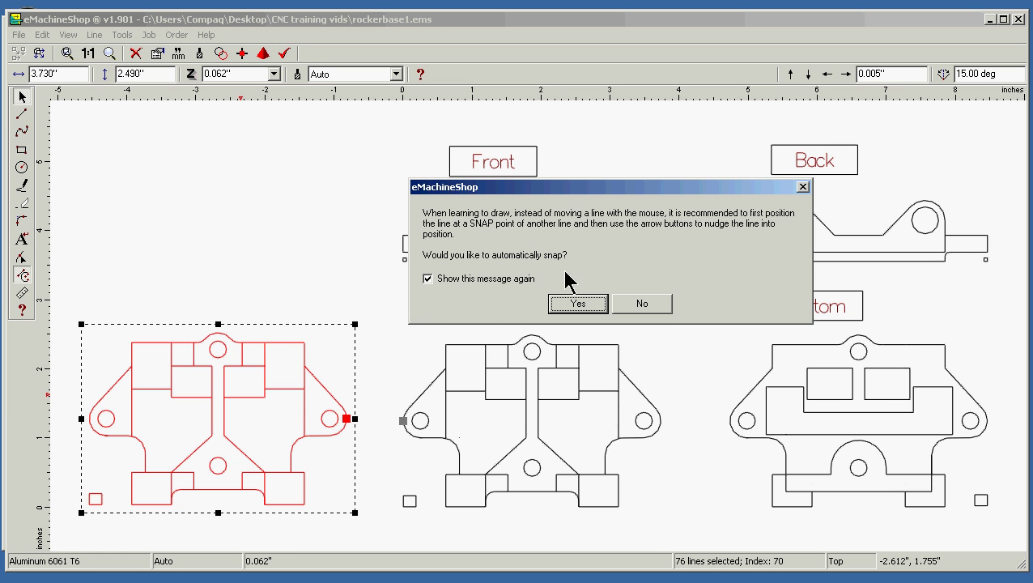
{"action": "left_click", "coordinate": [578, 304]}
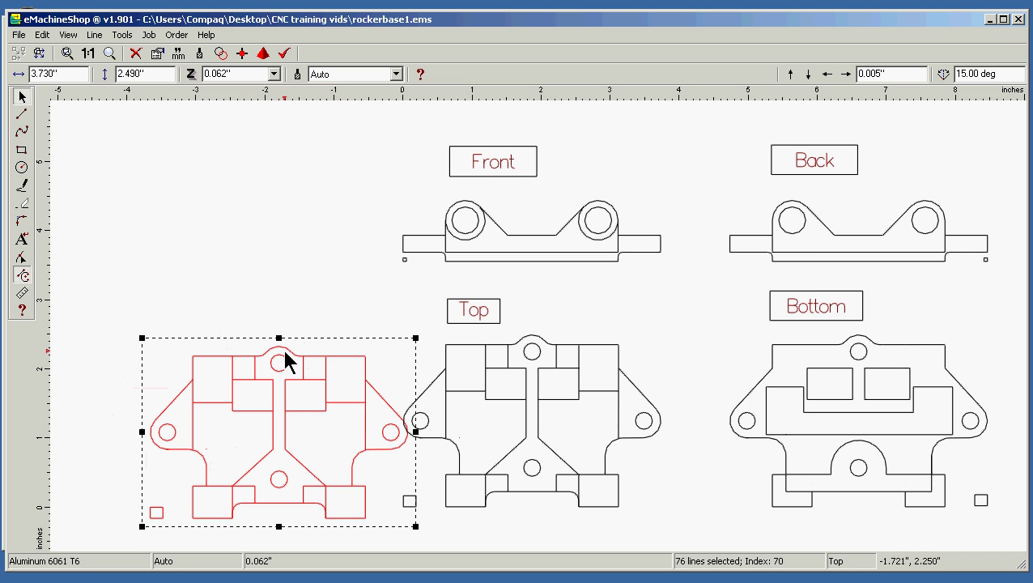
{"action": "left_click_drag", "start_coordinate": [284, 349], "coordinate": [213, 335]}
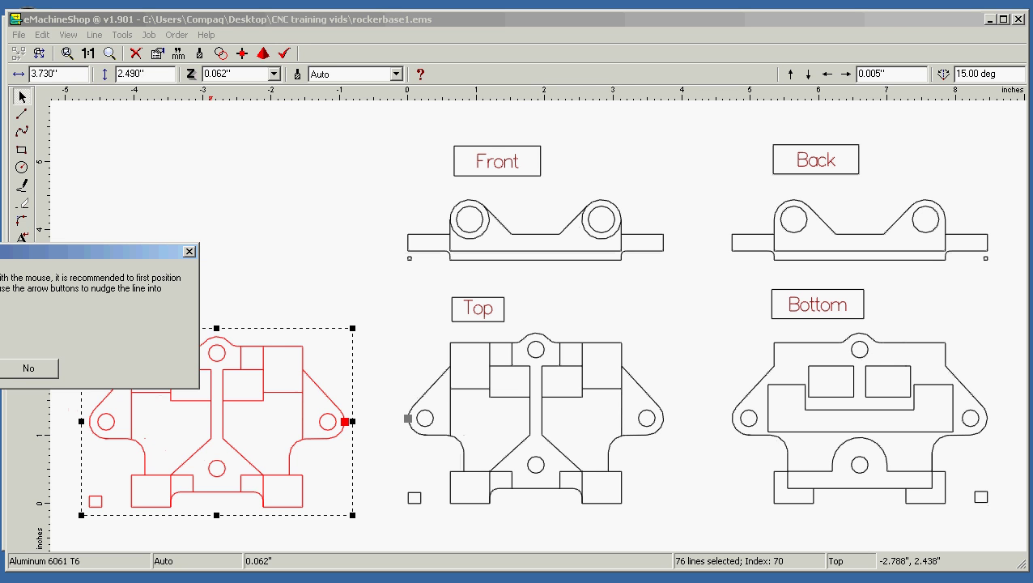
{"action": "key", "text": "Return"}
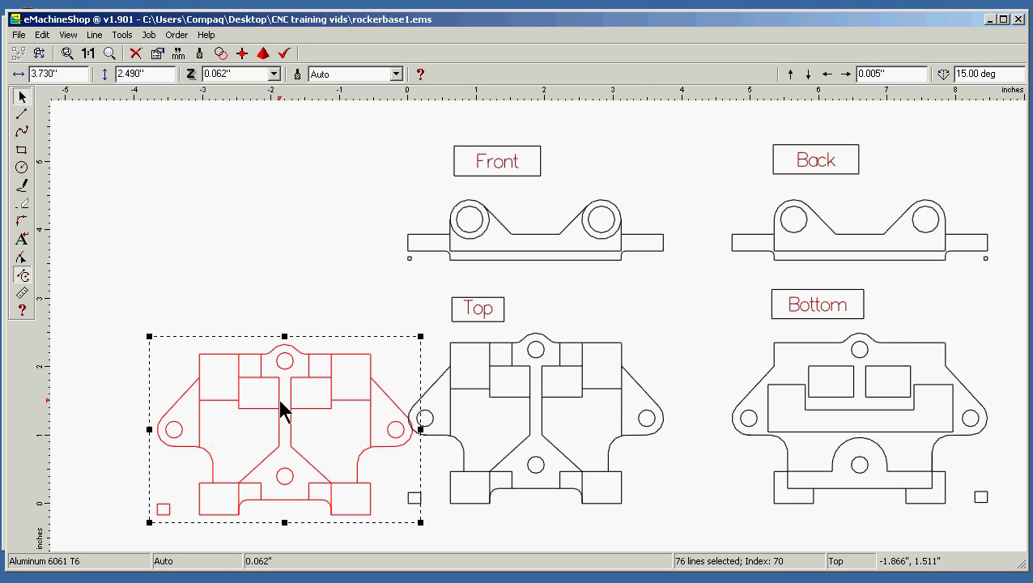
{"action": "left_click_drag", "start_coordinate": [279, 401], "coordinate": [207, 390]}
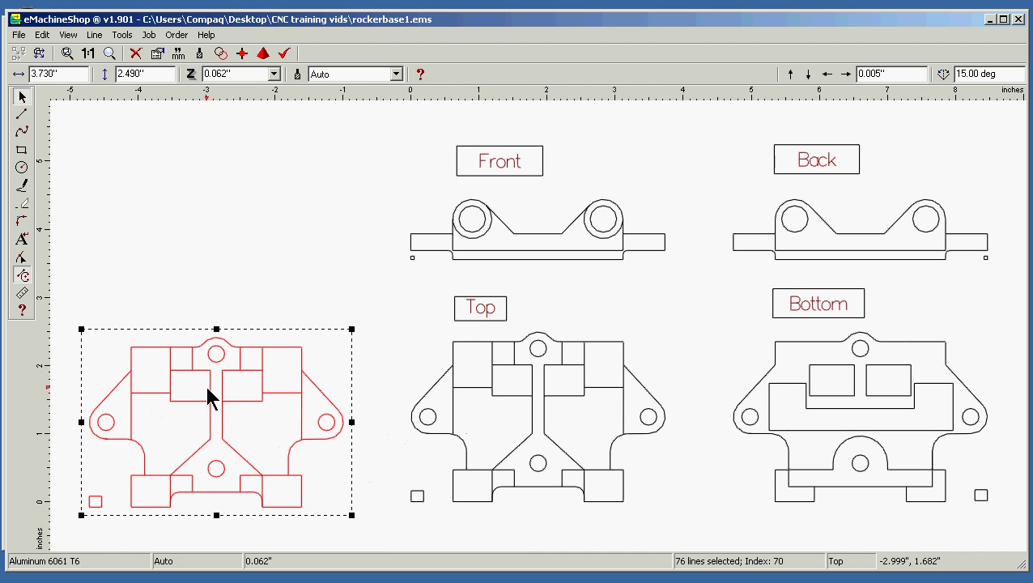
{"action": "left_click", "coordinate": [109, 536]}
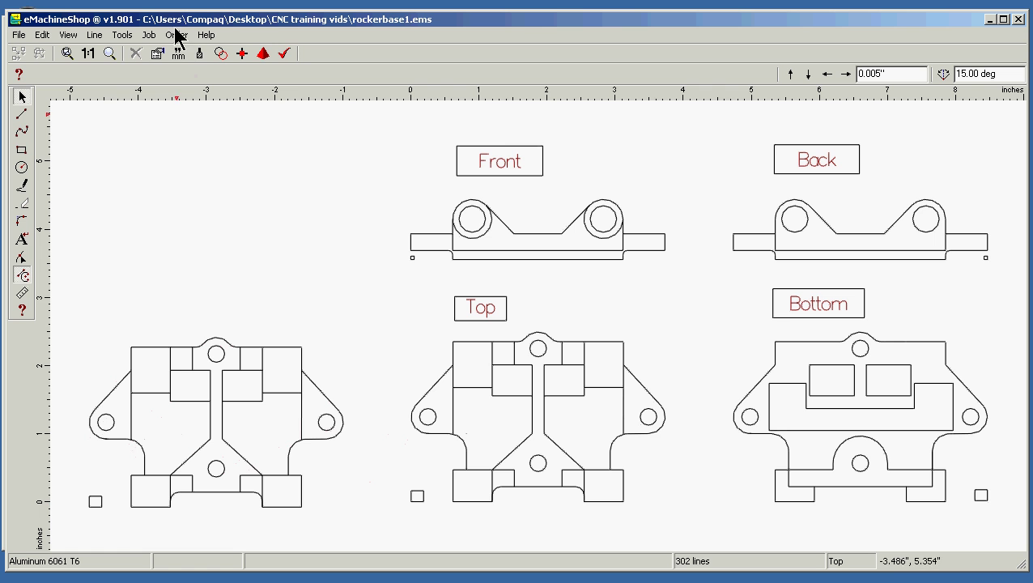
Ungroup the duplicated Top view left of the original.
{"action": "left_click", "coordinate": [143, 483]}
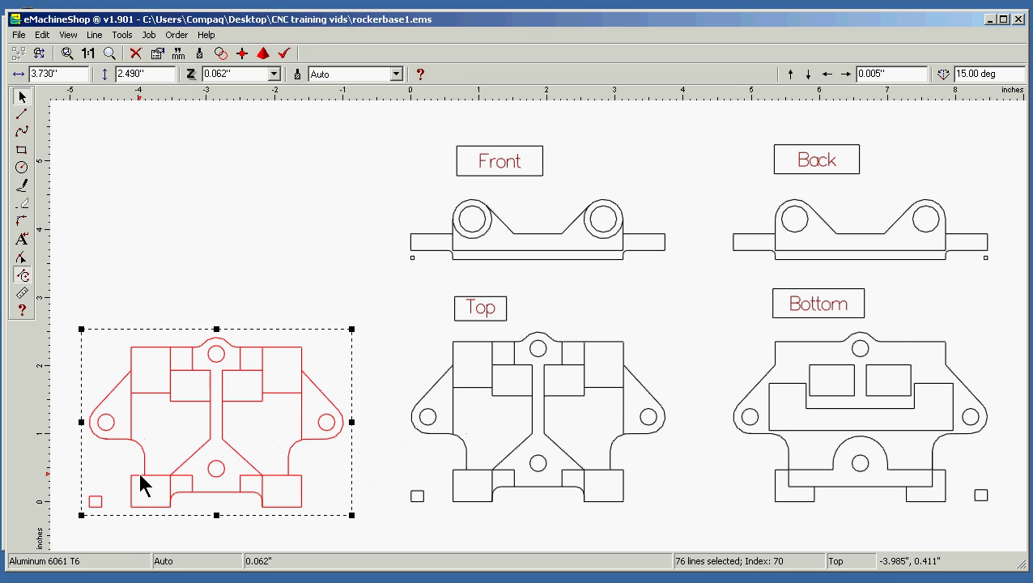
{"action": "left_click", "coordinate": [96, 36]}
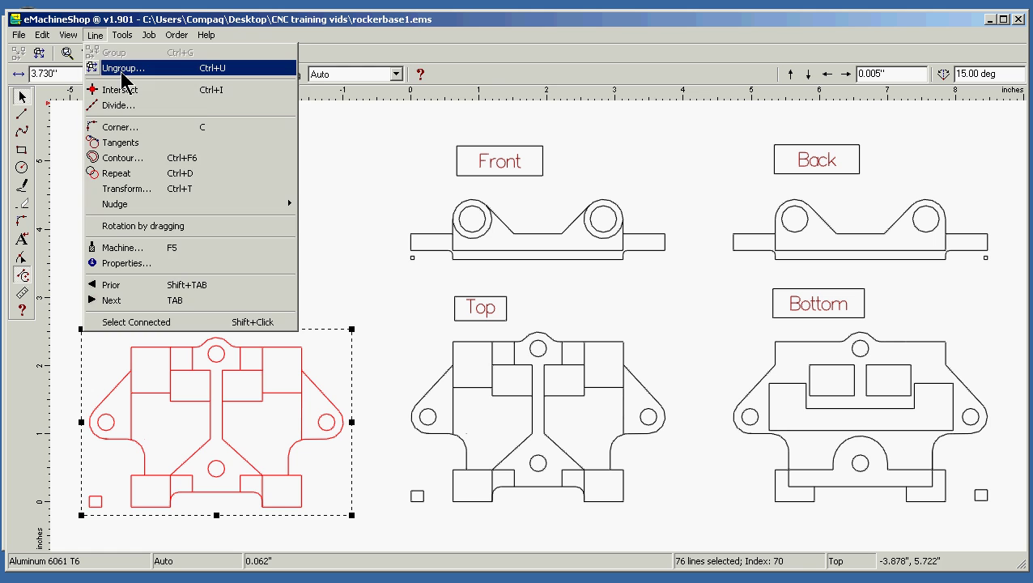
{"action": "left_click", "coordinate": [123, 68]}
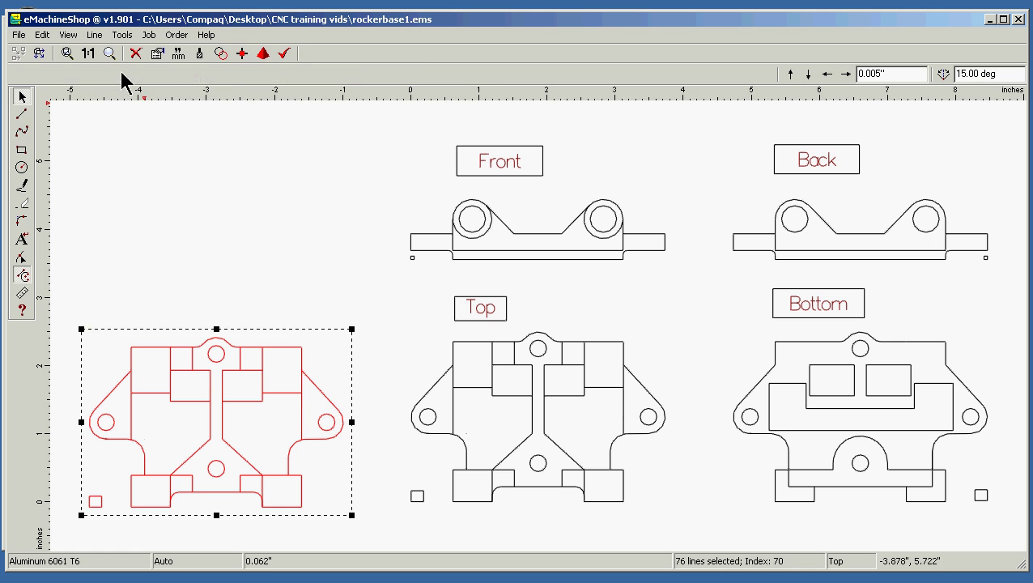
{"action": "left_click", "coordinate": [166, 164]}
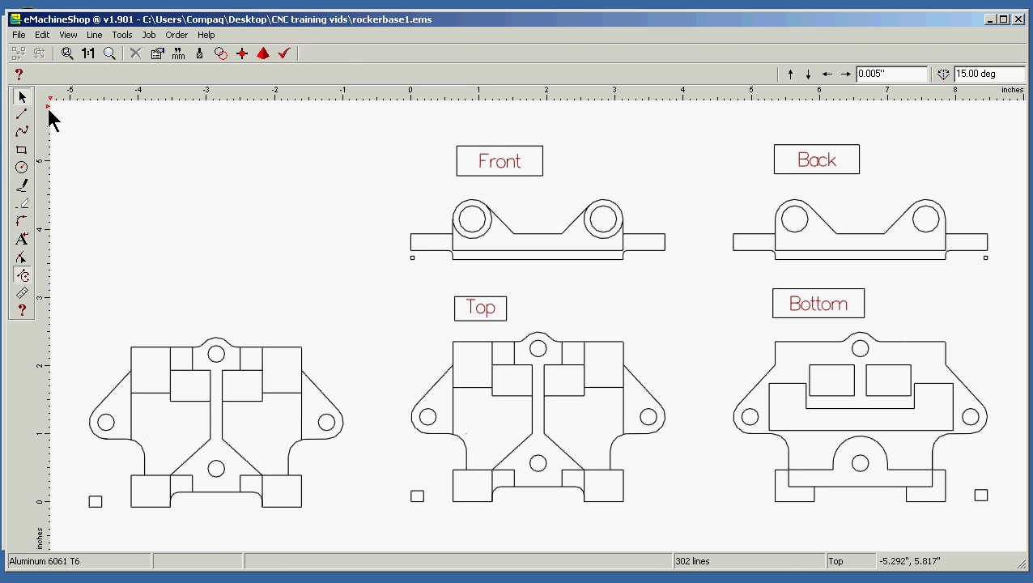
Draw a circle about 0.387 in in diameter and move it onto the duplicate's reference square.
{"action": "left_click", "coordinate": [22, 168]}
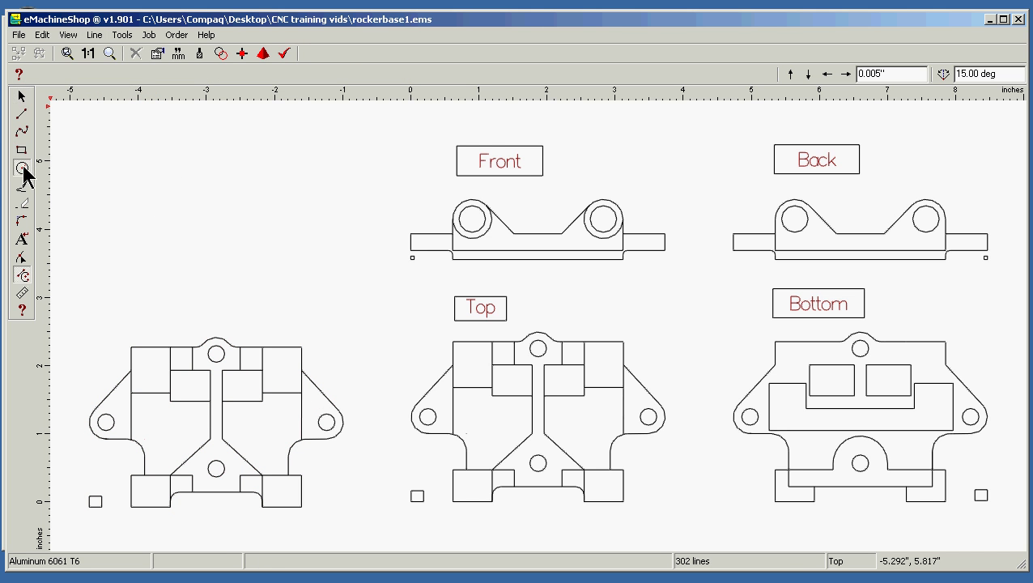
{"action": "left_click", "coordinate": [155, 211]}
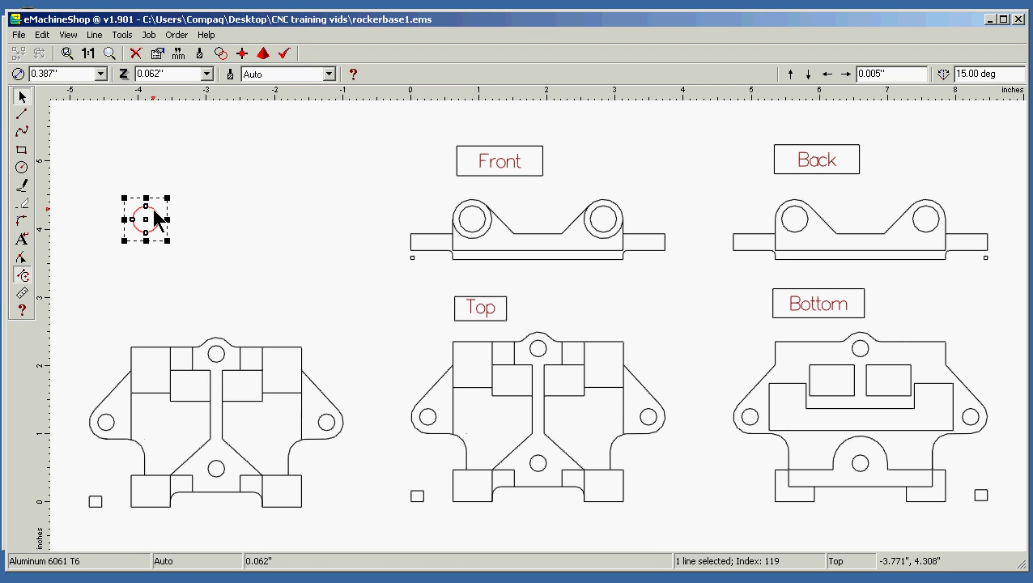
{"action": "left_click_drag", "start_coordinate": [139, 219], "coordinate": [86, 491]}
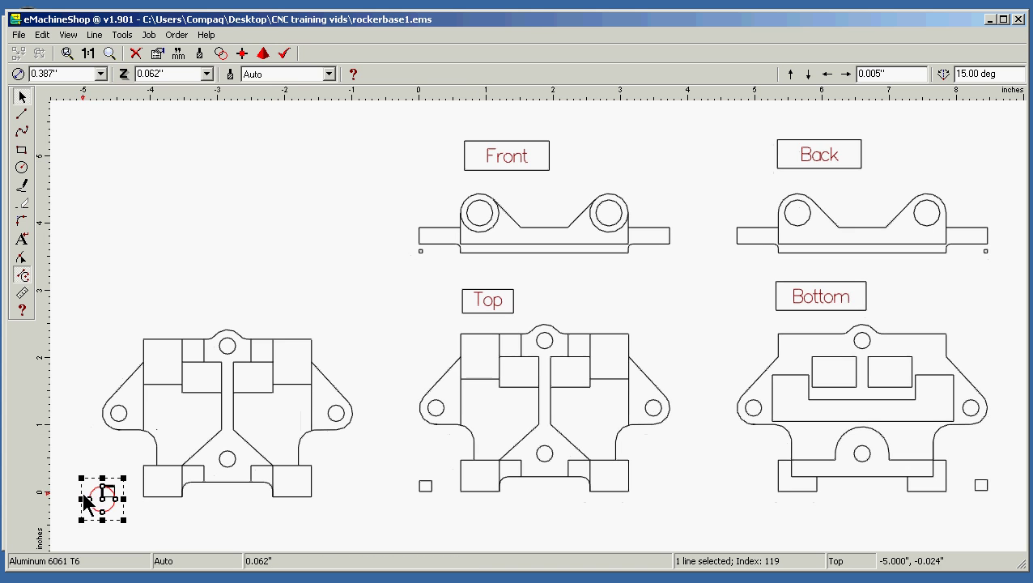
{"action": "left_click", "coordinate": [308, 127]}
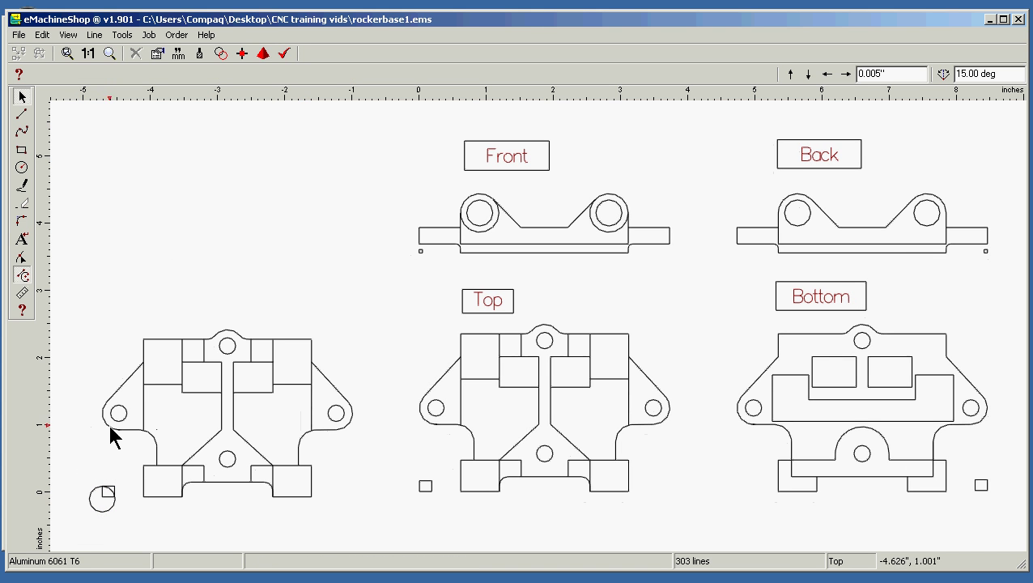
Center the circle precisely on the lower-left corner of the duplicate's reference square.
{"action": "left_click", "coordinate": [106, 494]}
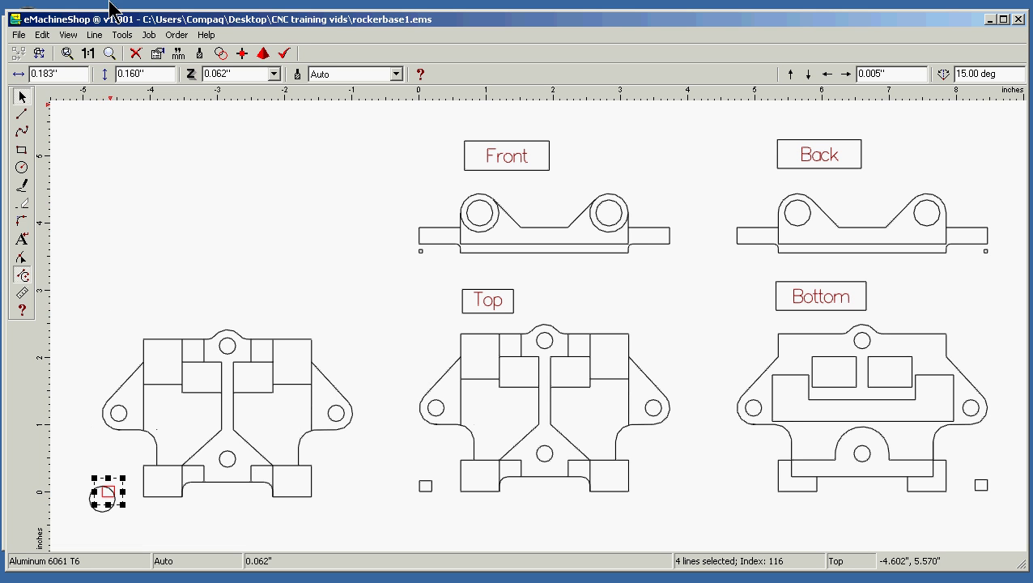
{"action": "left_click", "coordinate": [72, 35]}
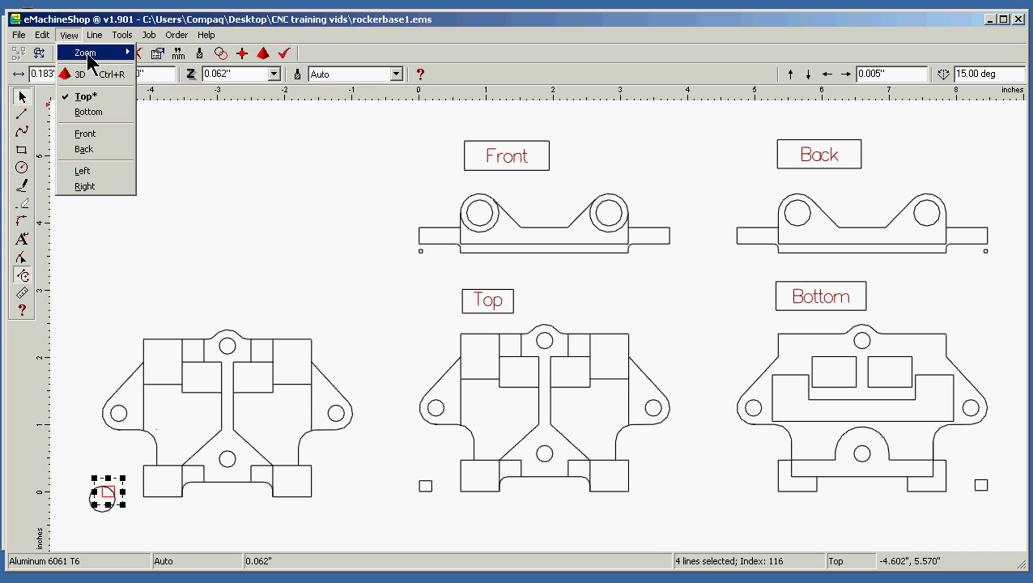
{"action": "mouse_move", "coordinate": [87, 55]}
{"action": "left_click", "coordinate": [184, 87]}
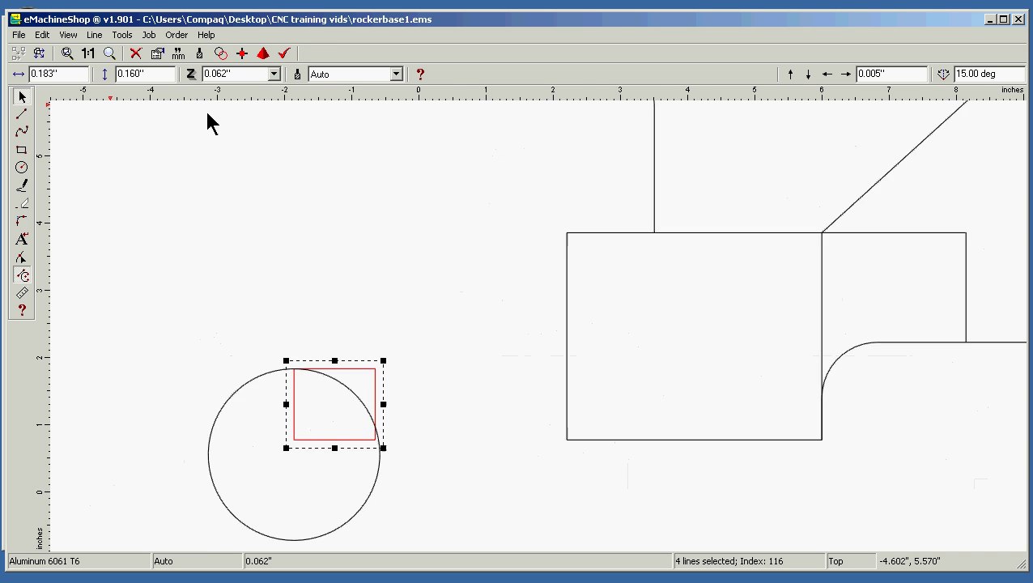
{"action": "scroll", "coordinate": [914, 287], "scroll_direction": "down", "scroll_amount": 1}
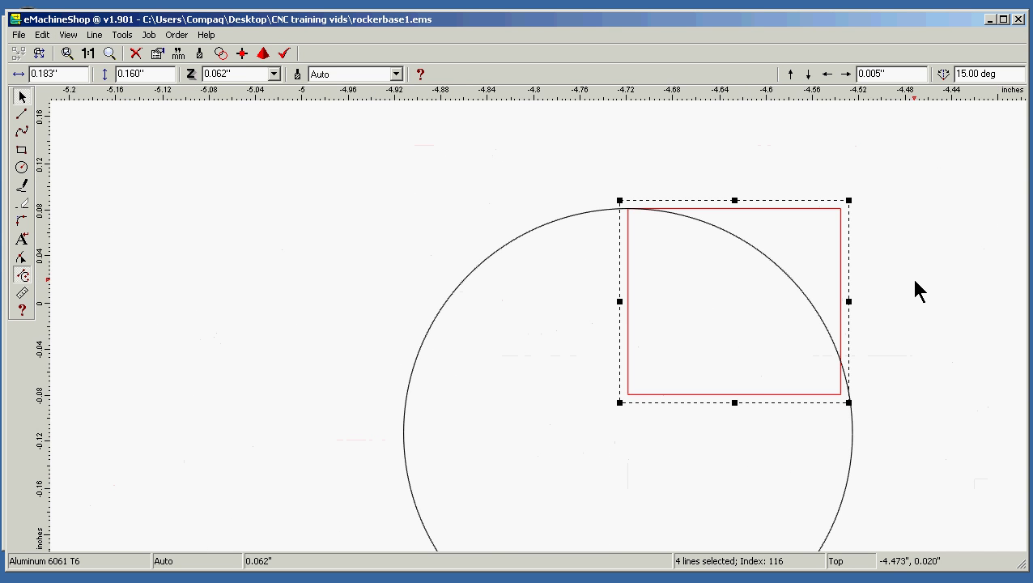
{"action": "scroll", "coordinate": [914, 290], "scroll_direction": "down", "scroll_amount": 1}
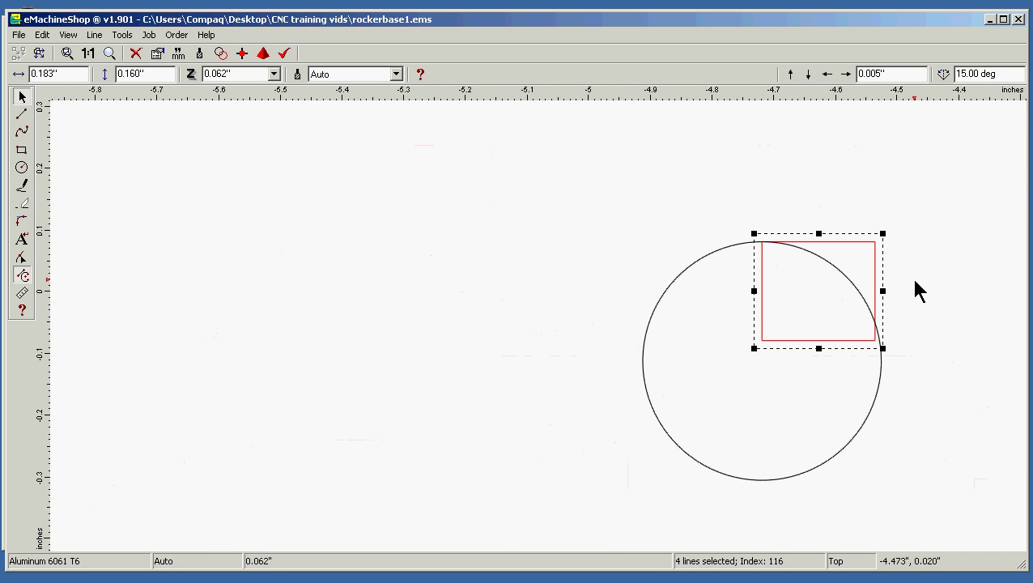
{"action": "left_click", "coordinate": [829, 460]}
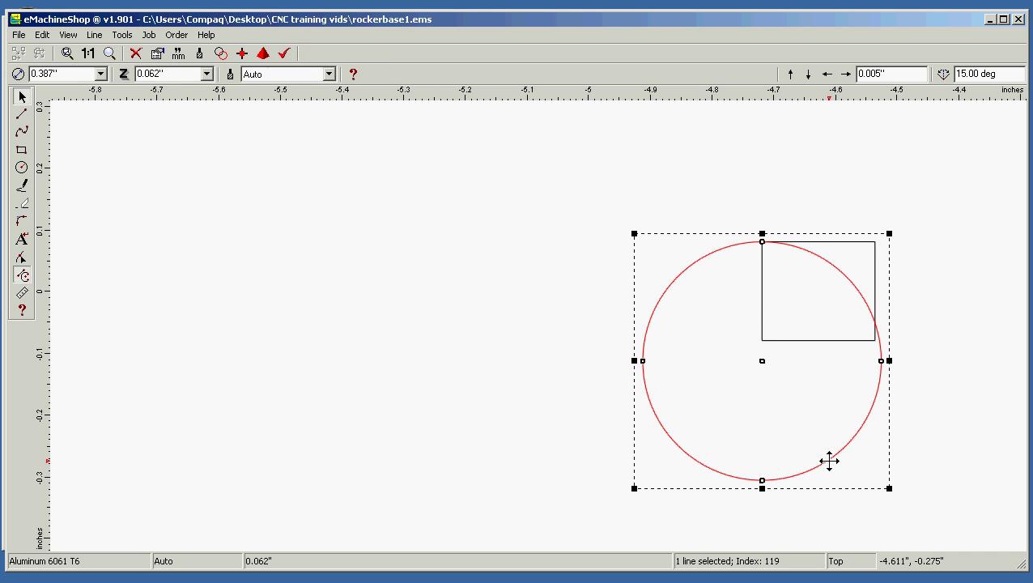
{"action": "left_click_drag", "start_coordinate": [829, 460], "coordinate": [834, 444]}
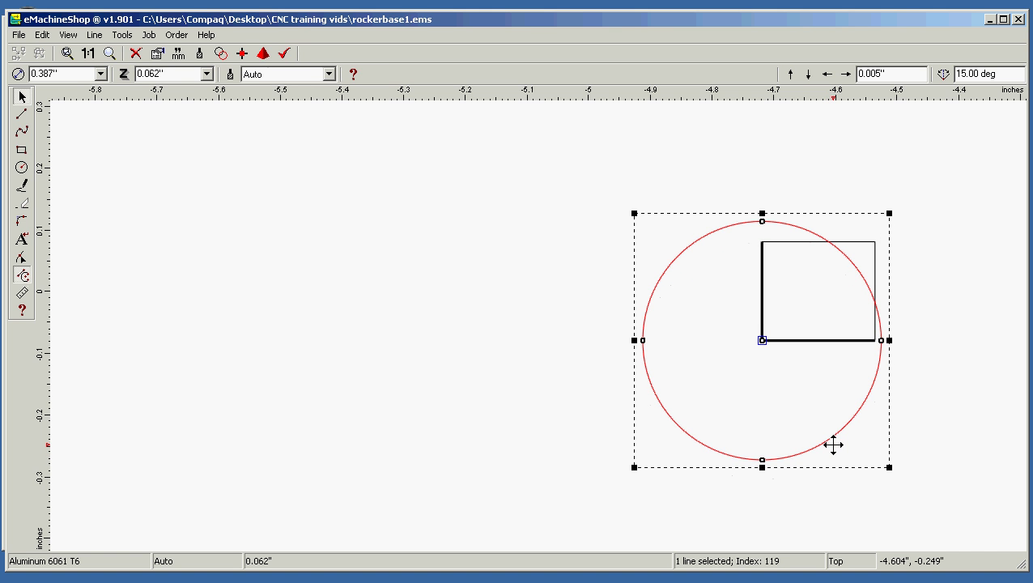
{"action": "scroll", "coordinate": [834, 445], "scroll_direction": "down", "scroll_amount": 5}
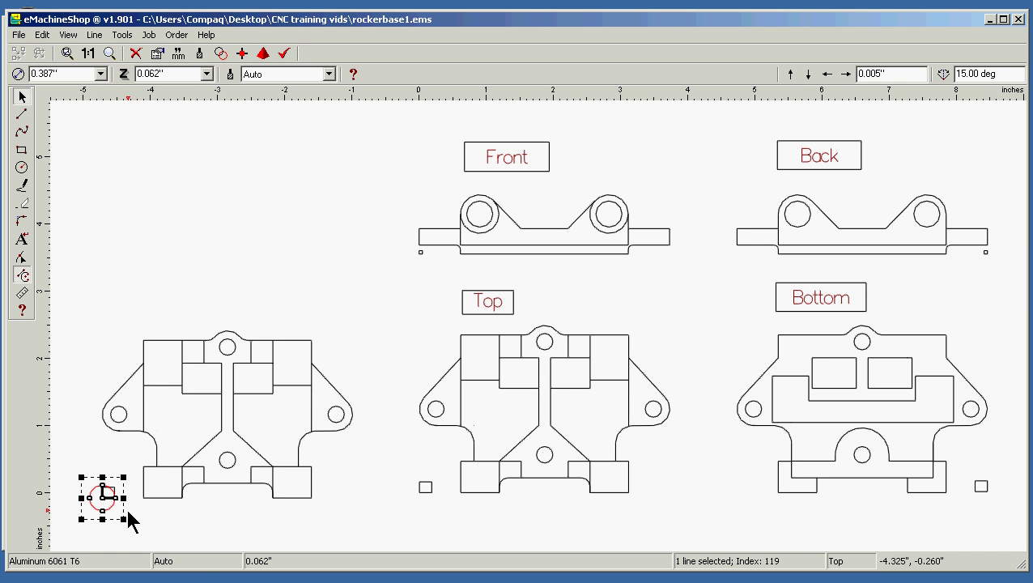
Delete the duplicate's reference square, keeping the circle in its place.
{"action": "left_click", "coordinate": [173, 530]}
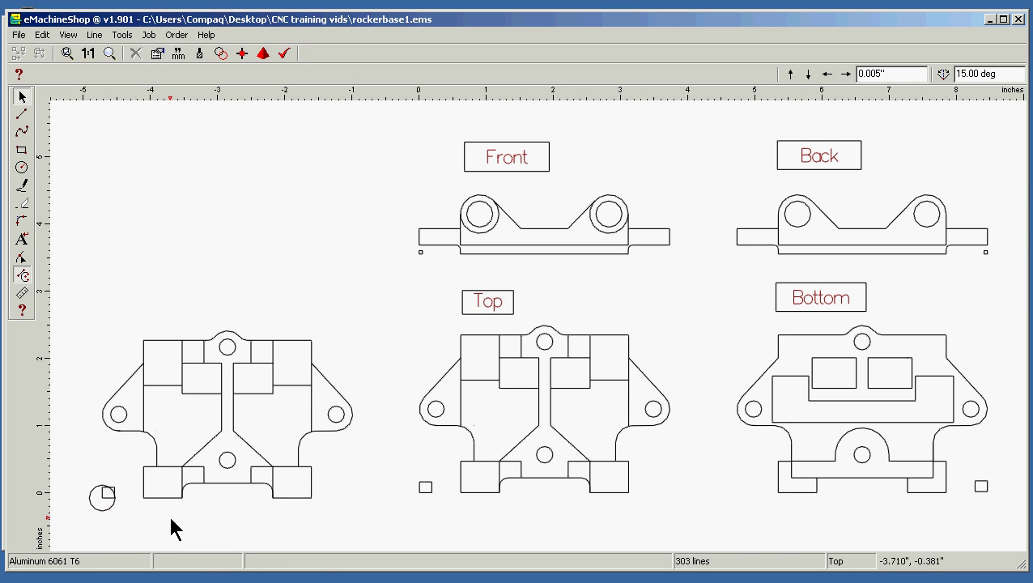
{"action": "left_click", "coordinate": [105, 503]}
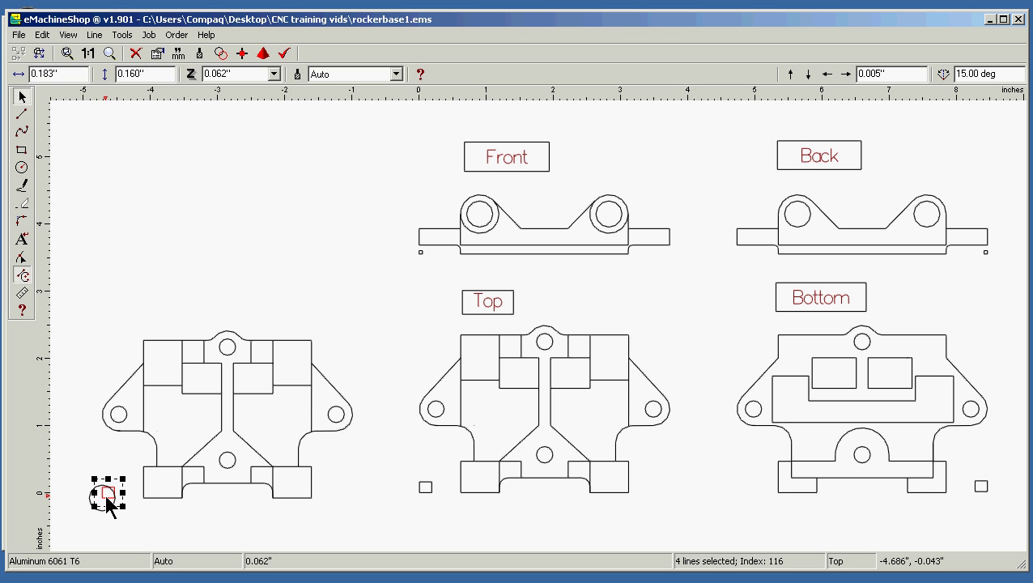
{"action": "key", "text": "Delete"}
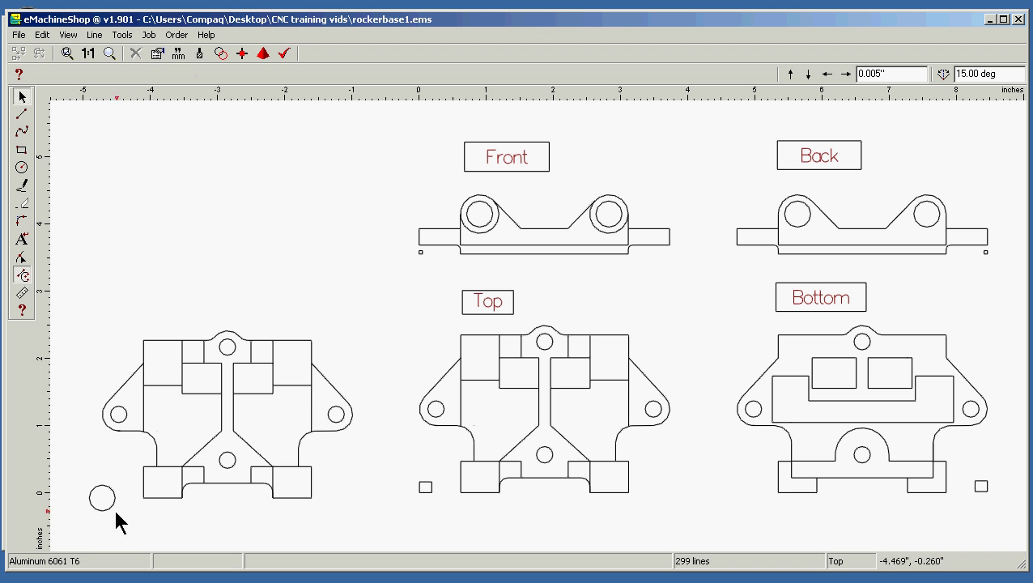
Delete the duplicated Top view's outline, keeping only its four holes and the reference circle.
{"action": "mouse_move", "coordinate": [77, 522]}
{"action": "left_mouse_down"}
{"action": "mouse_move", "coordinate": [278, 436]}
{"action": "mouse_move", "coordinate": [379, 312]}
{"action": "left_mouse_up"}
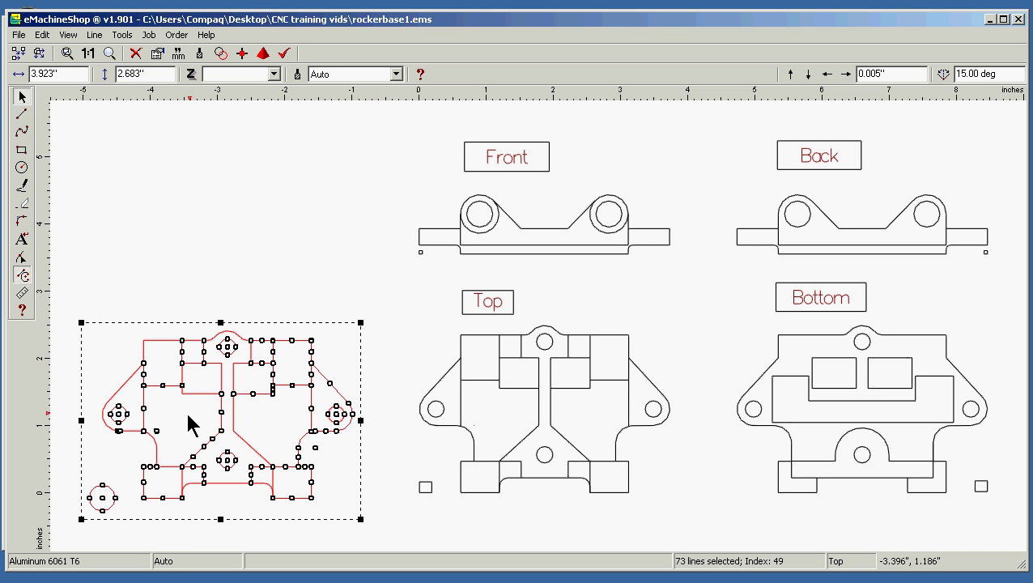
{"action": "left_click", "coordinate": [125, 420], "text": "shift"}
{"action": "left_click", "coordinate": [231, 468], "text": "shift"}
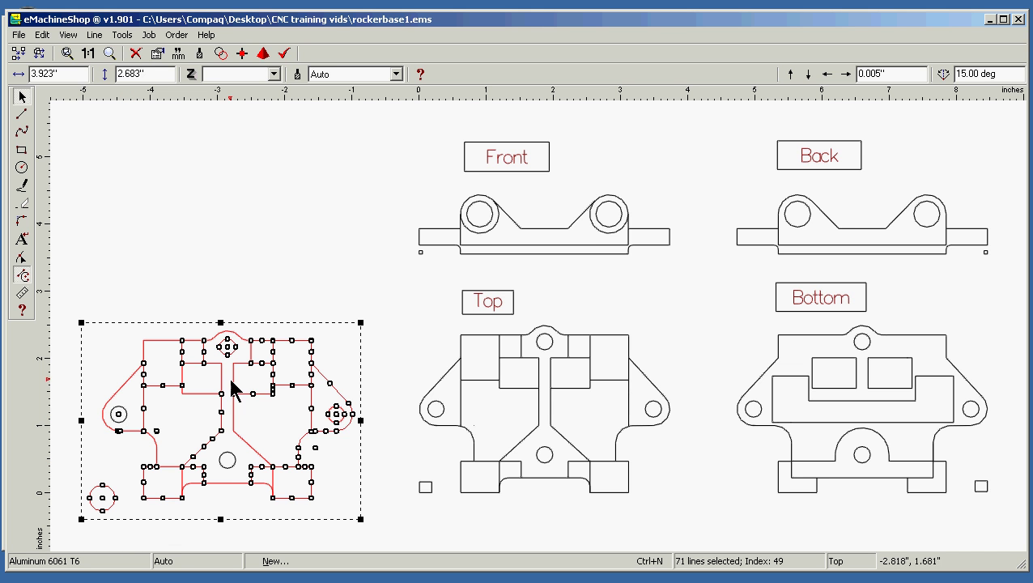
{"action": "left_click", "coordinate": [232, 354], "text": "shift"}
{"action": "left_click", "coordinate": [332, 415], "text": "shift"}
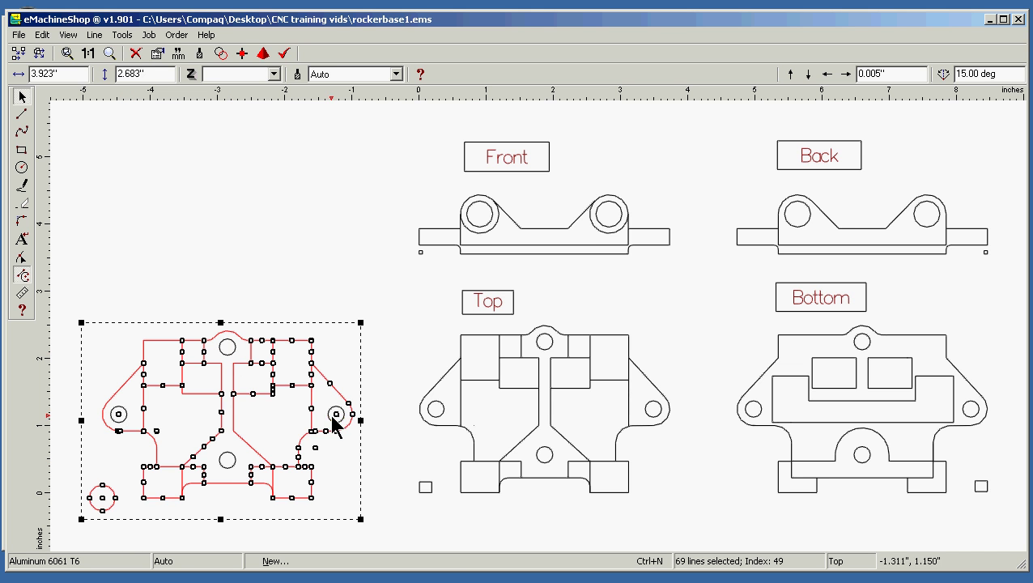
{"action": "left_click", "coordinate": [113, 506], "text": "shift"}
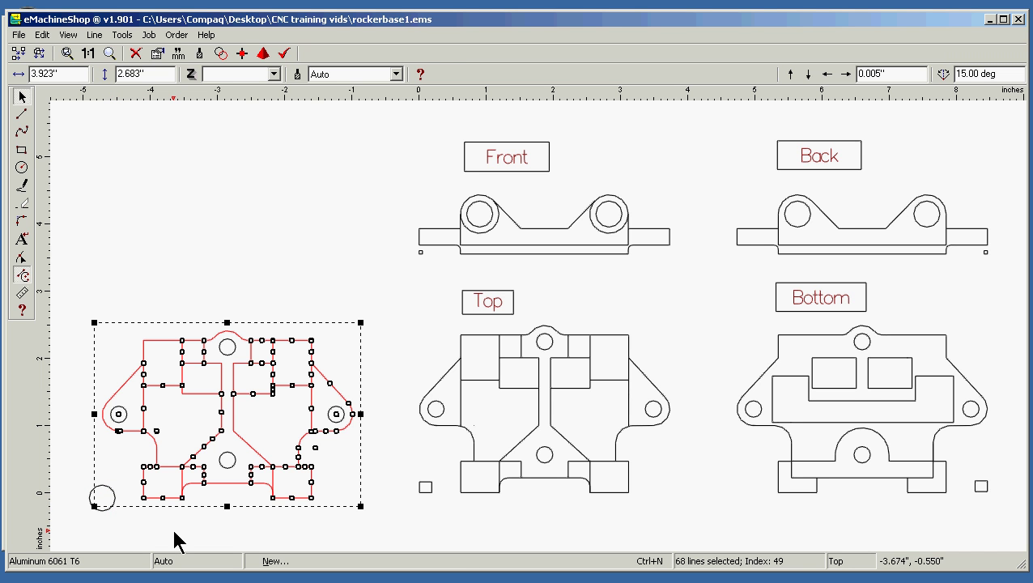
{"action": "key", "text": "Delete"}
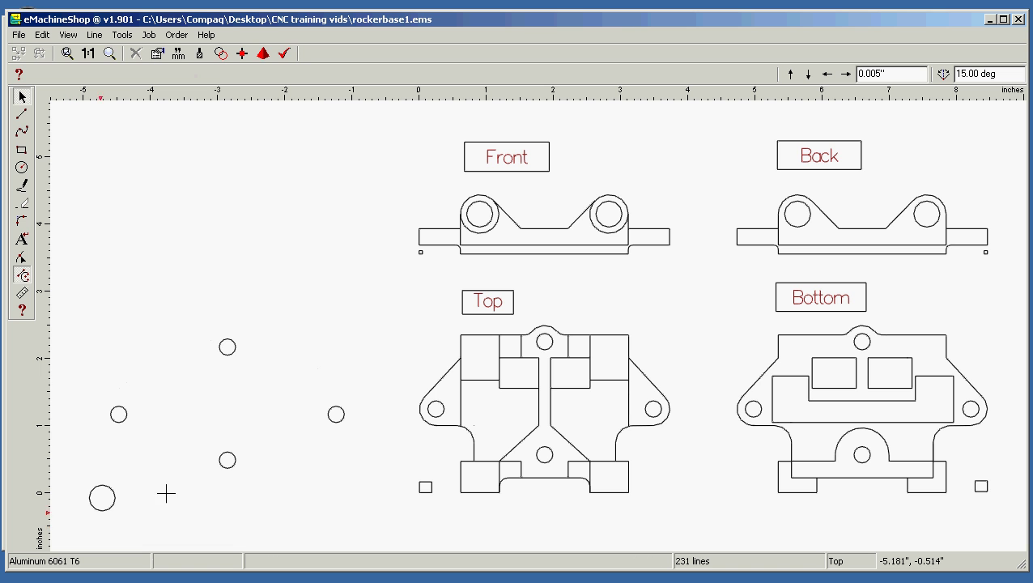
Group the four remaining holes with the reference circle.
{"action": "left_click_drag", "start_coordinate": [72, 526], "coordinate": [352, 340]}
{"action": "left_click_drag", "start_coordinate": [372, 318], "coordinate": [373, 324]}
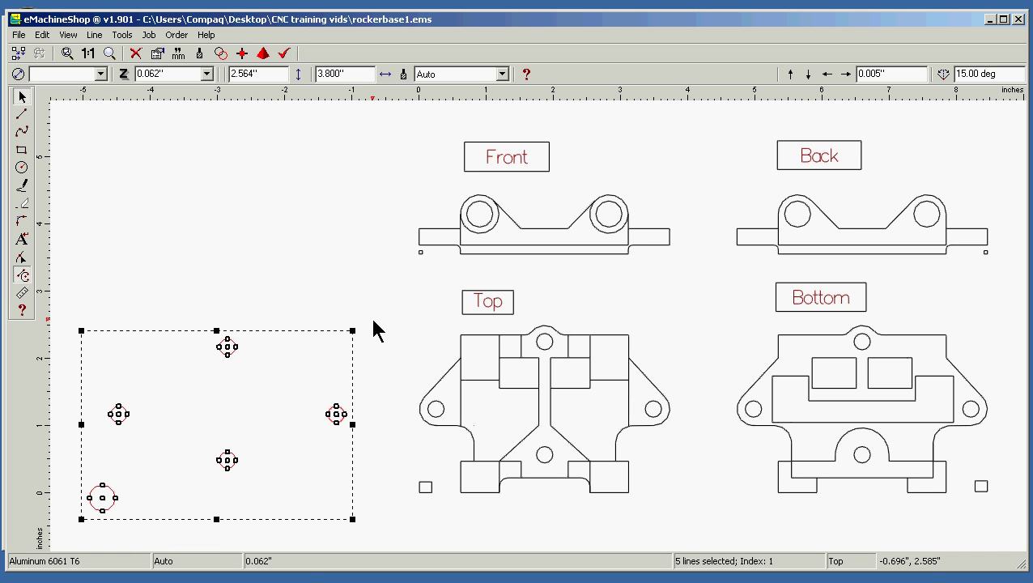
{"action": "left_click", "coordinate": [95, 36]}
{"action": "left_click", "coordinate": [113, 53]}
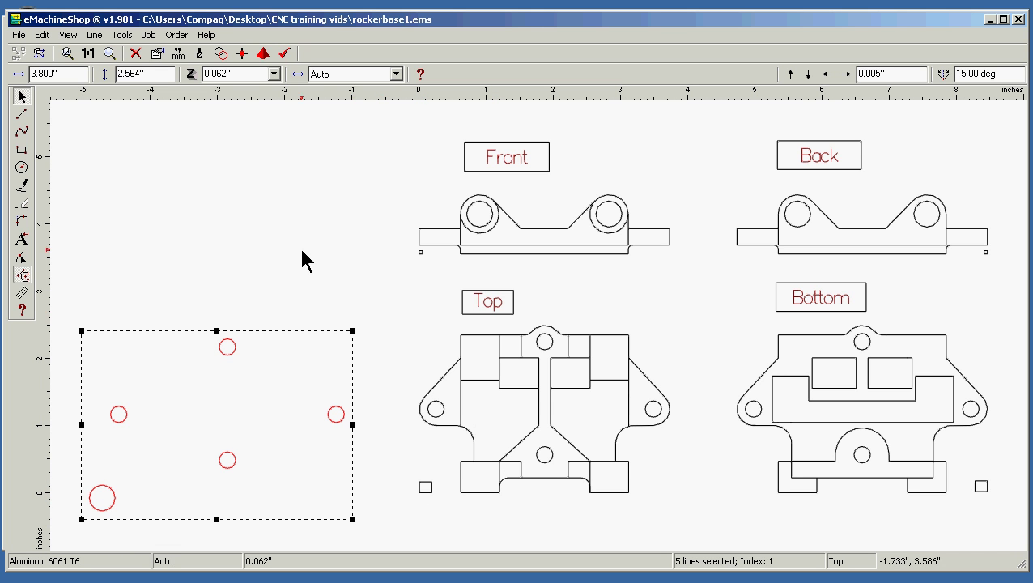
{"action": "left_click", "coordinate": [183, 161]}
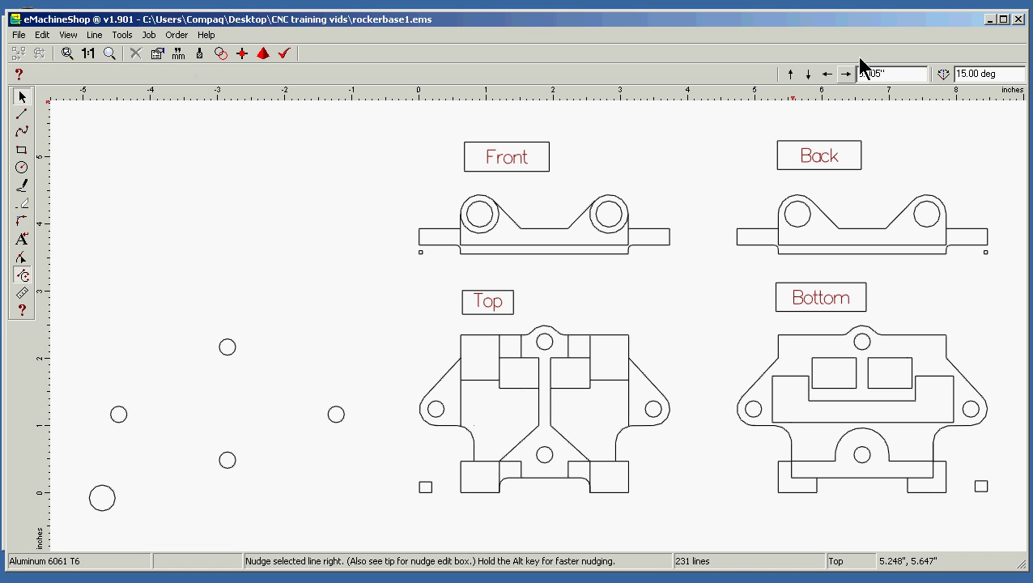
Set the nudge distance to 2 inches.
{"action": "left_click", "coordinate": [897, 73]}
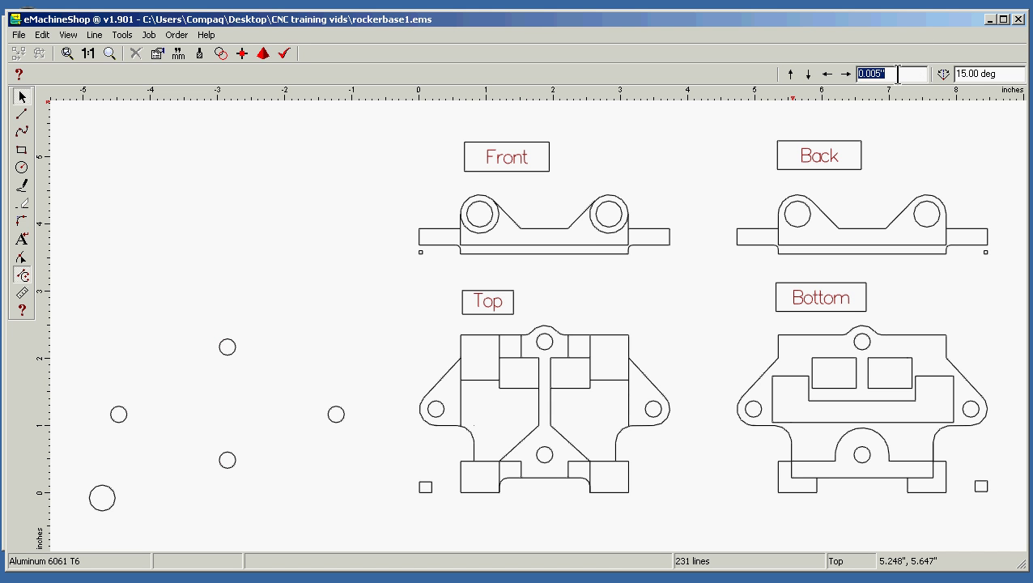
{"action": "type", "text": "2"}
{"action": "key", "text": "Return"}
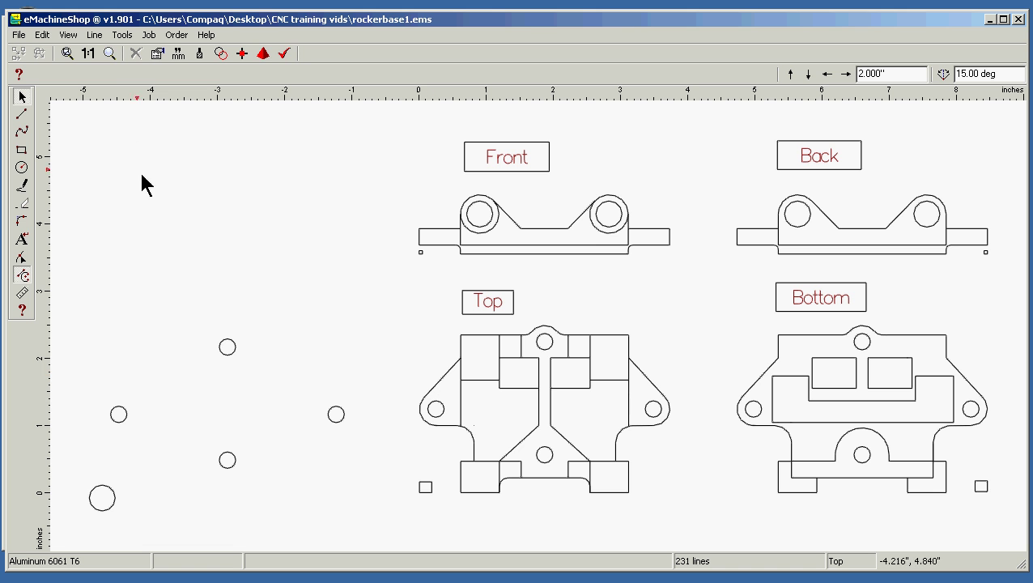
Paste another copy of the Top view and place it left of the grouped holes.
{"action": "right_click", "coordinate": [210, 183]}
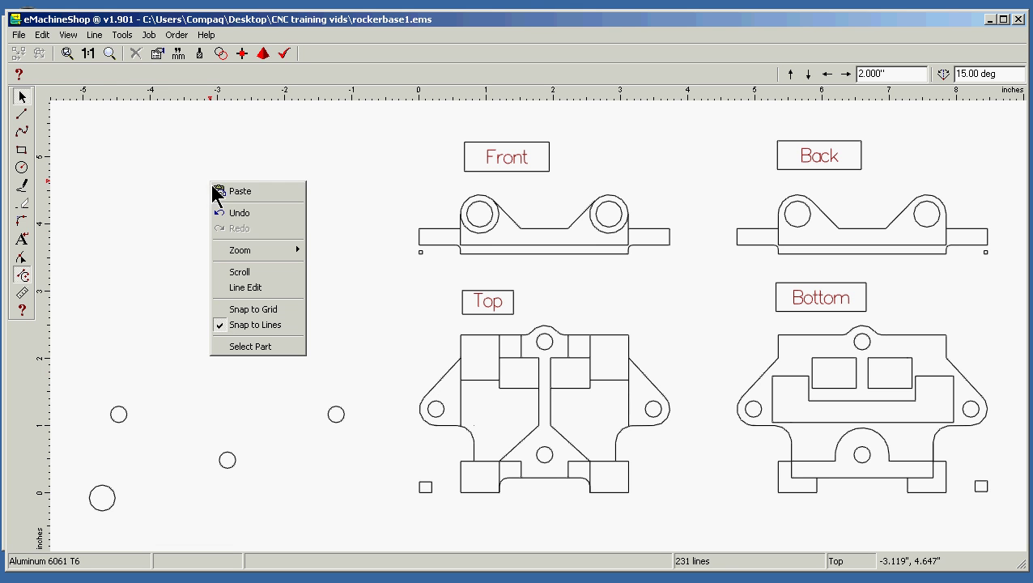
{"action": "left_click", "coordinate": [254, 188]}
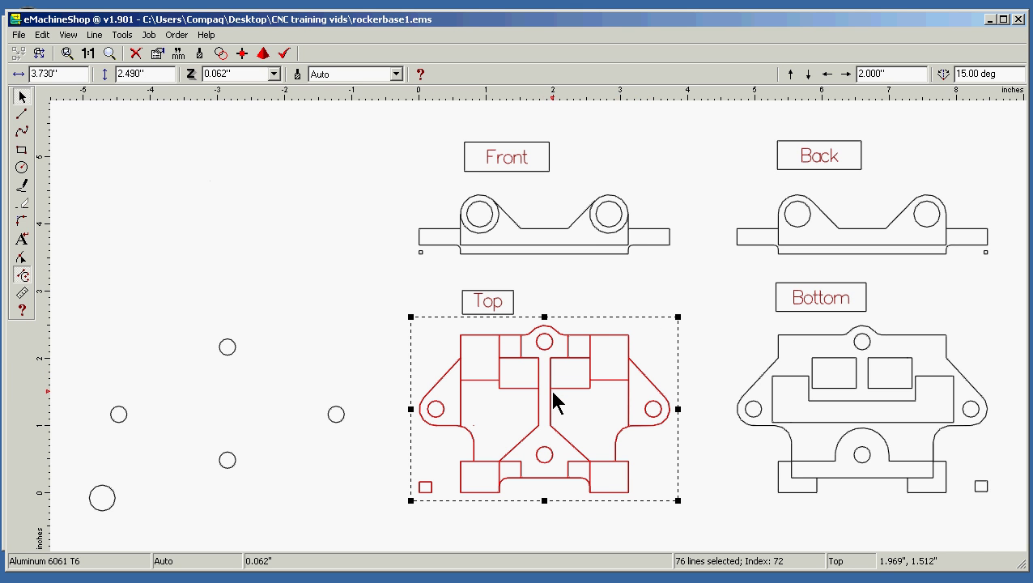
{"action": "left_click_drag", "start_coordinate": [548, 398], "coordinate": [227, 202]}
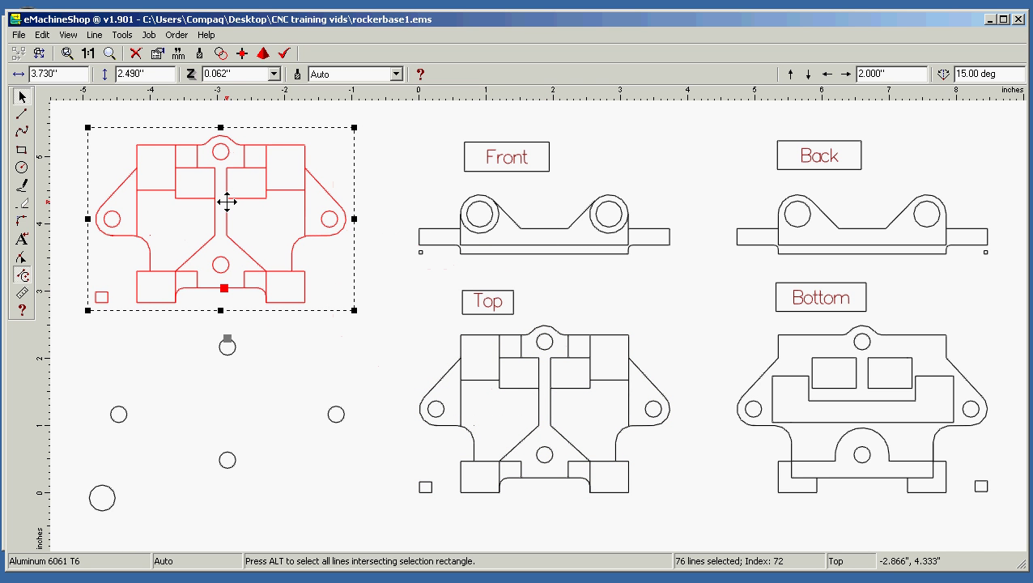
{"action": "left_click_drag", "start_coordinate": [227, 202], "coordinate": [229, 403]}
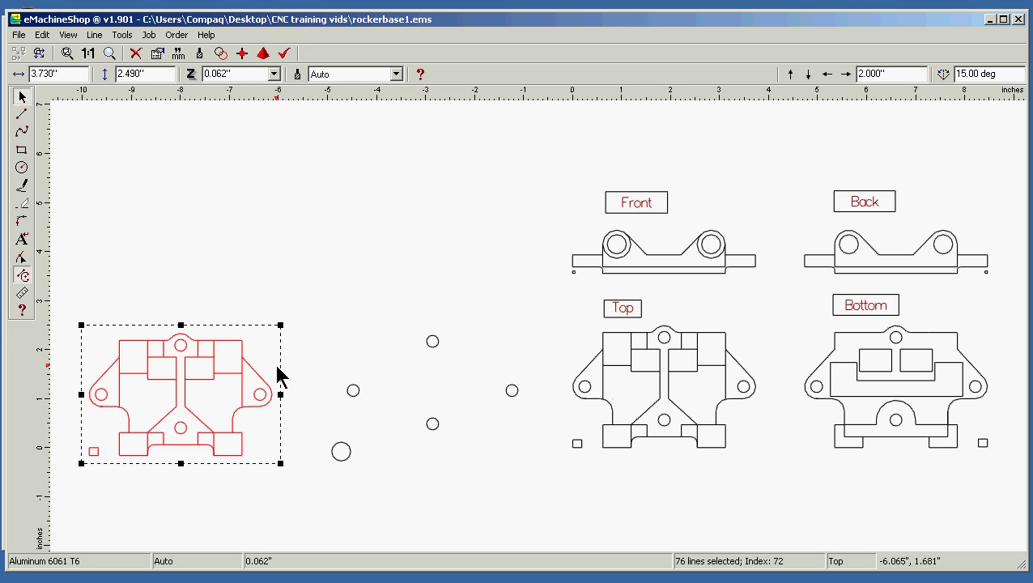
{"action": "left_click", "coordinate": [325, 346]}
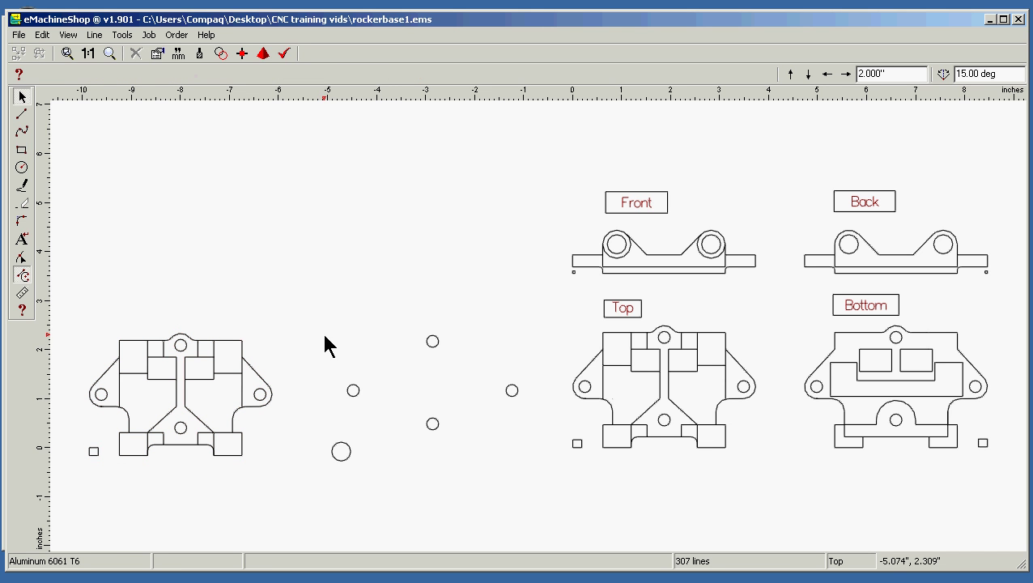
Ungroup the new Top view copy at the far left of the drawing.
{"action": "left_click", "coordinate": [256, 380]}
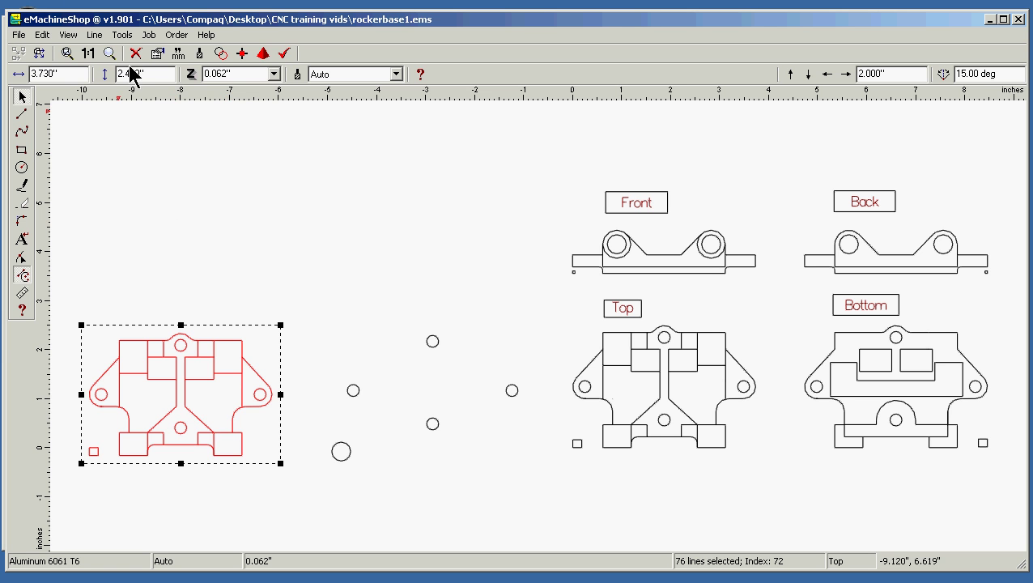
{"action": "left_click", "coordinate": [95, 35]}
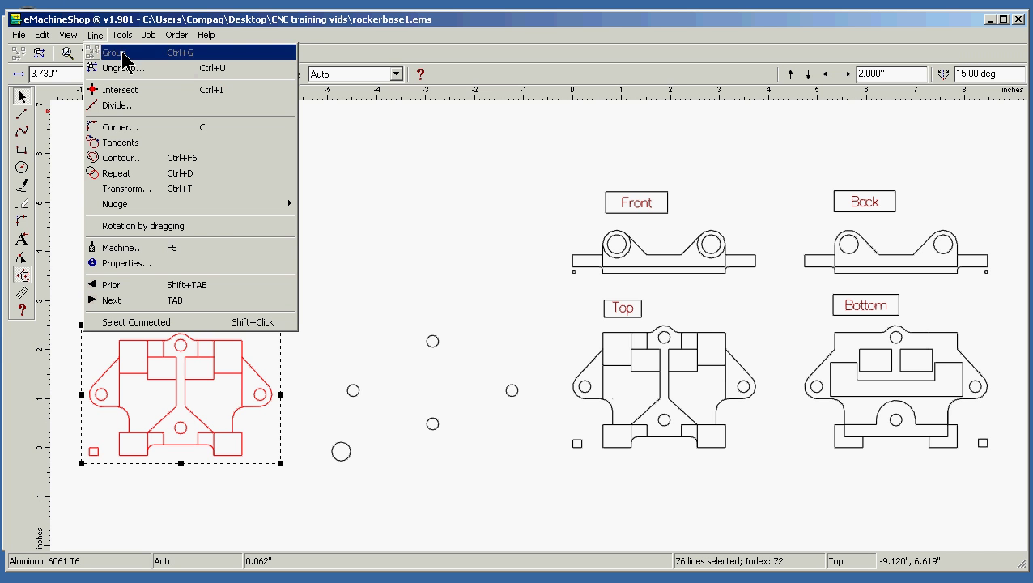
{"action": "left_click", "coordinate": [123, 68]}
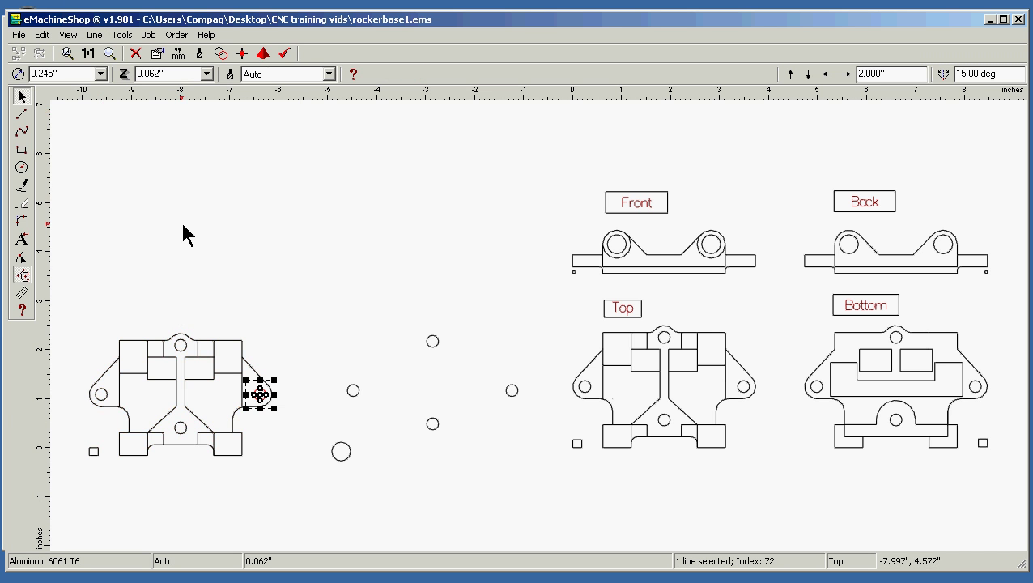
{"action": "left_click", "coordinate": [196, 247]}
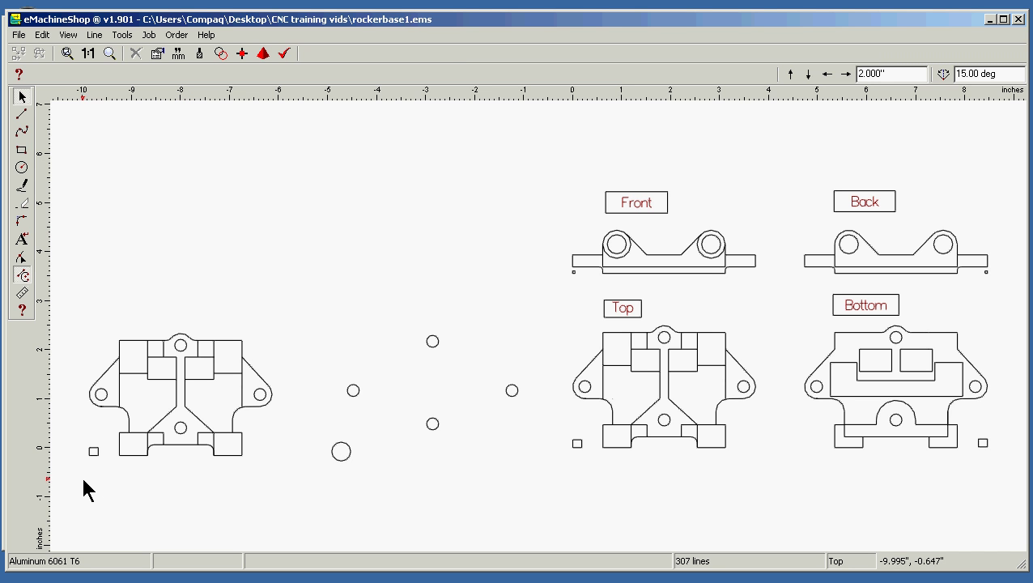
Split all lines of the new Top view copy at their crossings with the Intersect command.
{"action": "left_click_drag", "start_coordinate": [80, 478], "coordinate": [288, 318]}
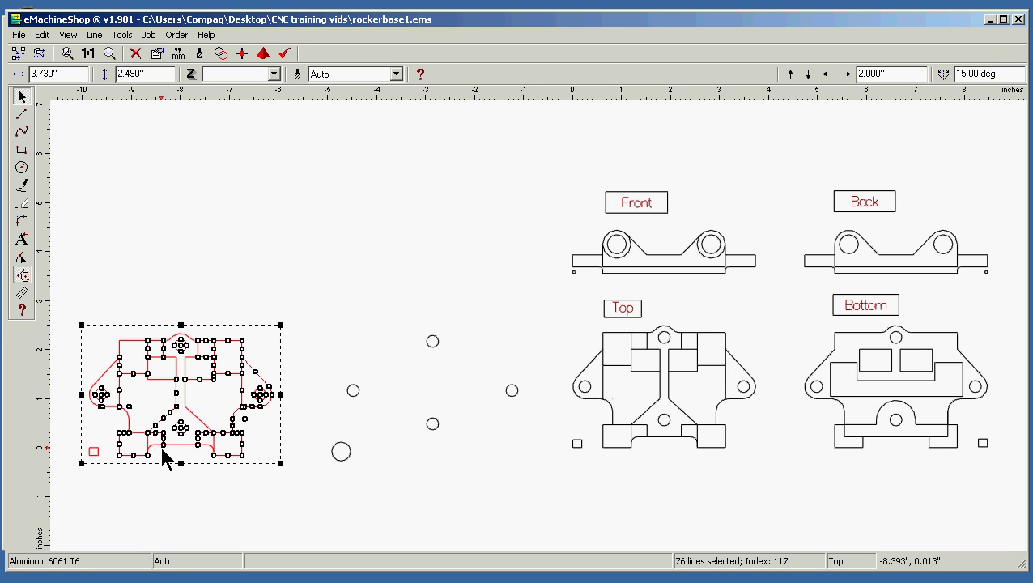
{"action": "left_click", "coordinate": [68, 35]}
{"action": "mouse_move", "coordinate": [113, 61]}
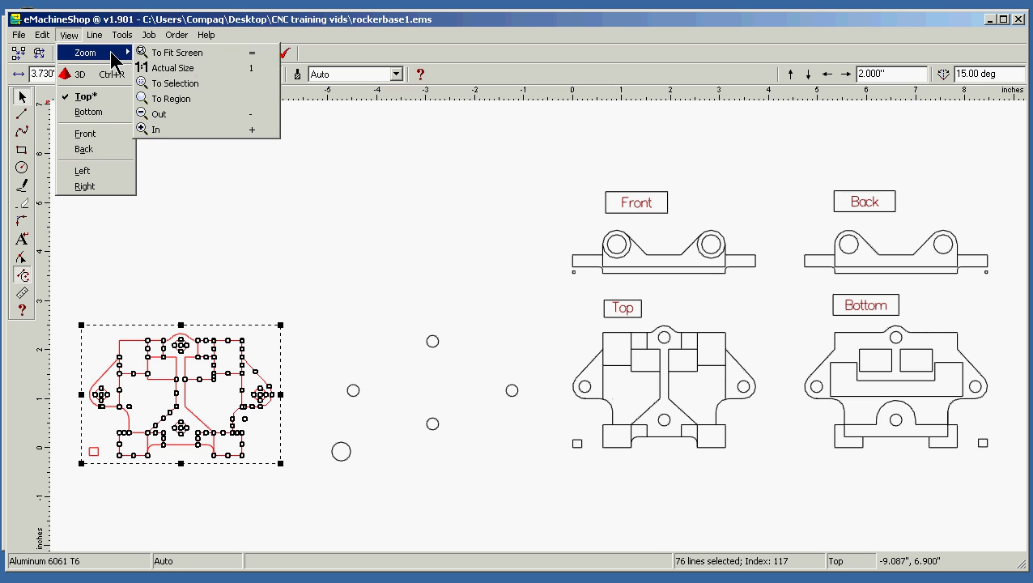
{"action": "left_click", "coordinate": [196, 85]}
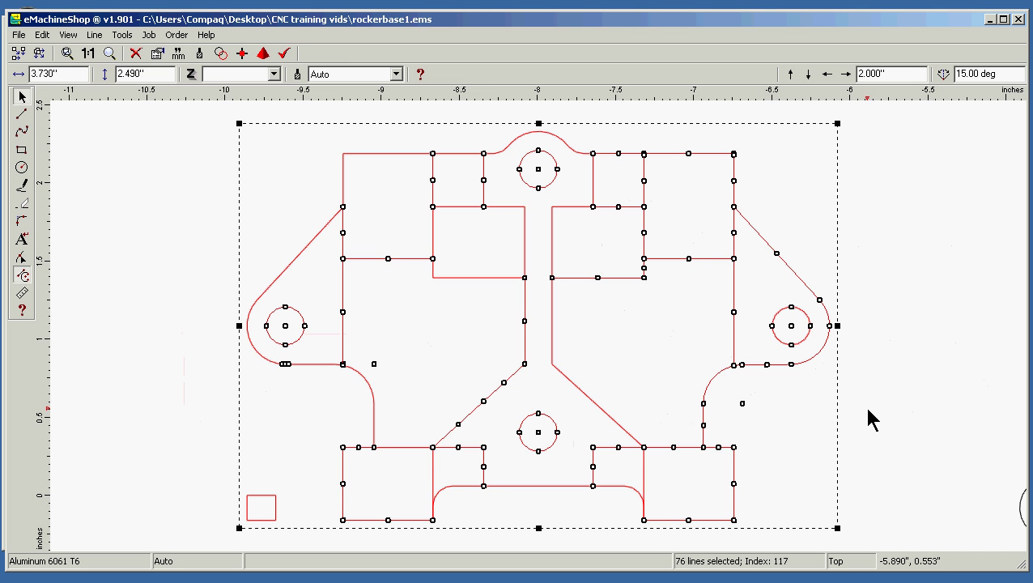
{"action": "left_click", "coordinate": [95, 36]}
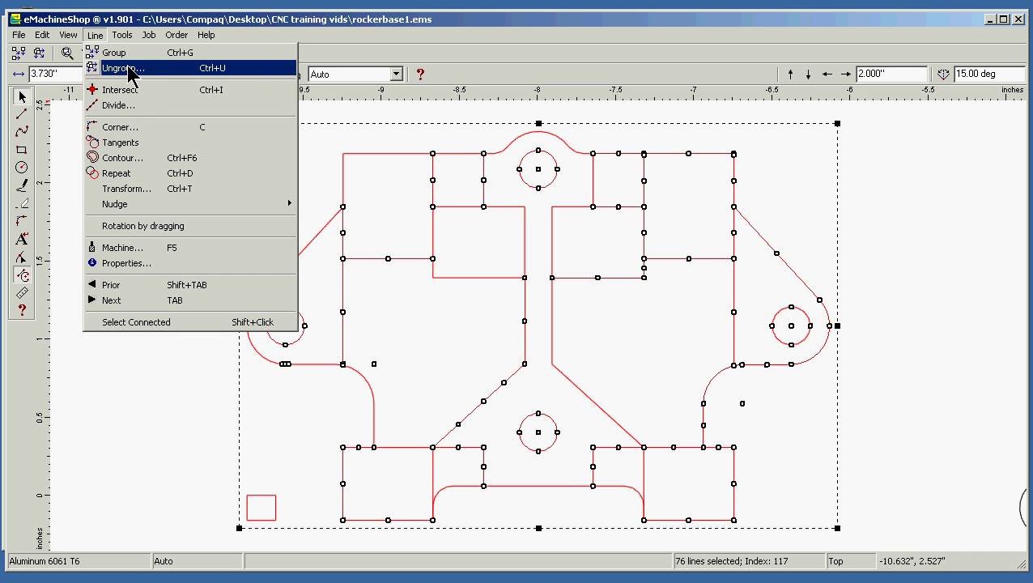
{"action": "left_click", "coordinate": [133, 93]}
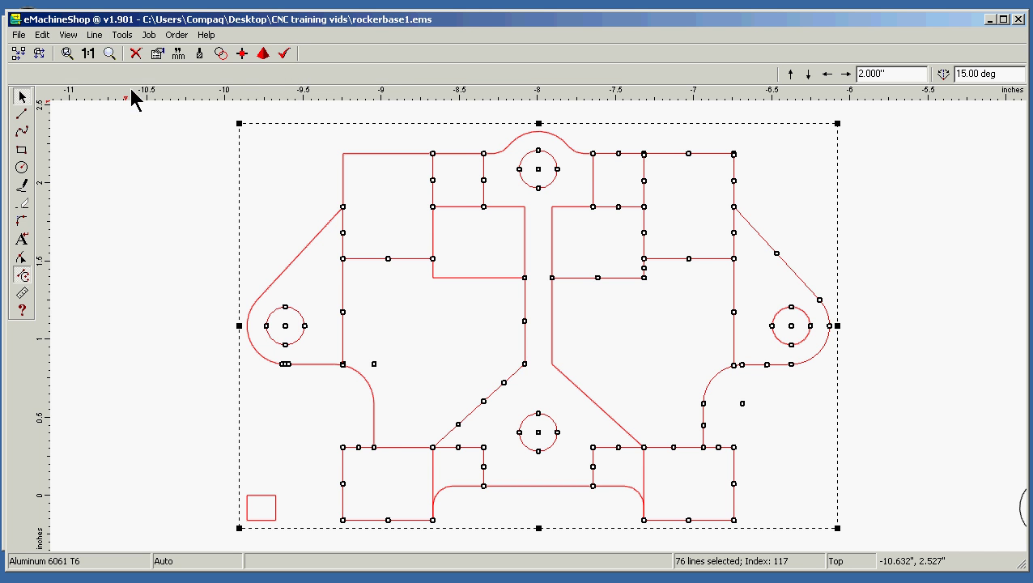
{"action": "left_click", "coordinate": [150, 223]}
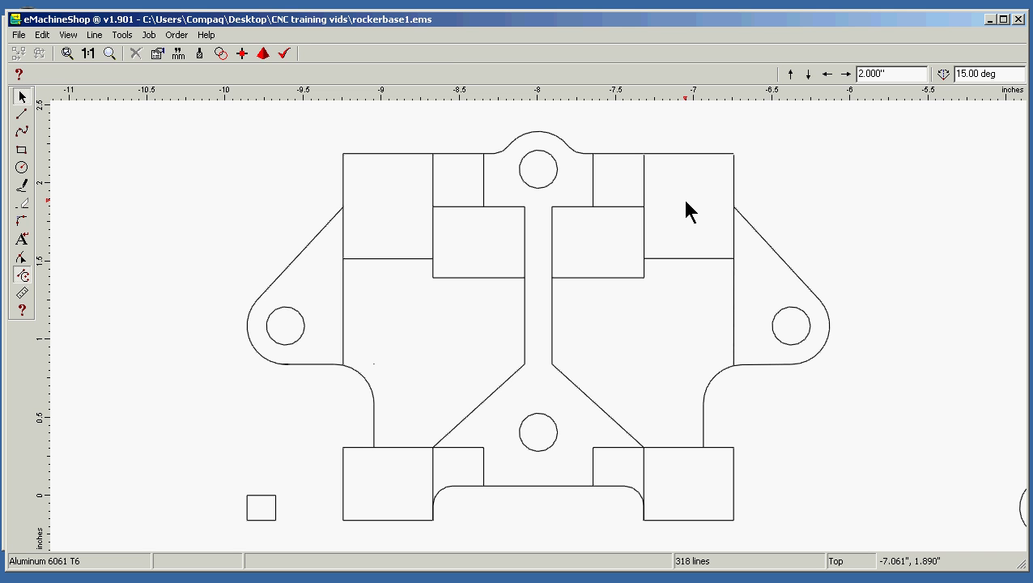
{"action": "left_click", "coordinate": [22, 116]}
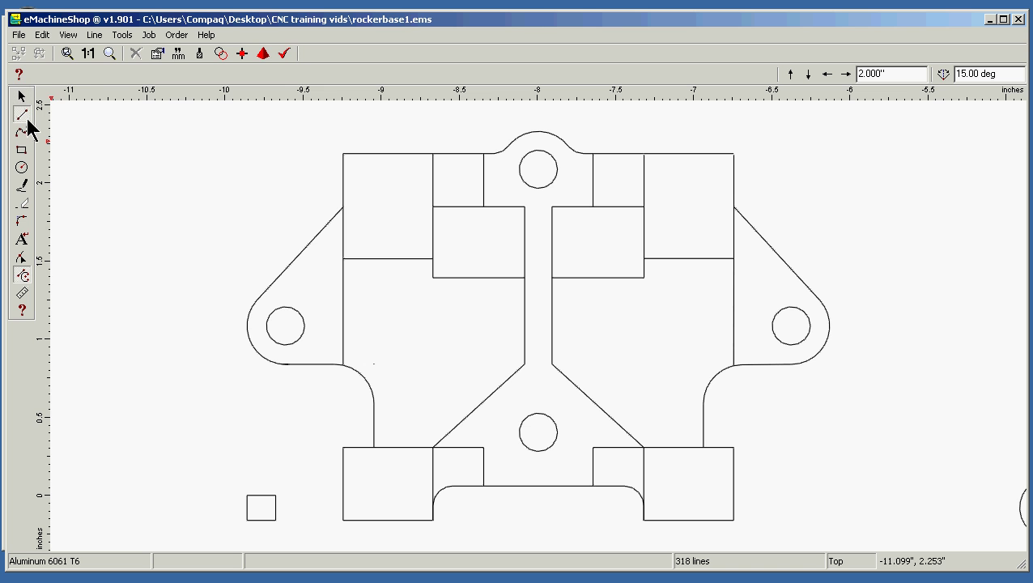
{"action": "left_click", "coordinate": [246, 326]}
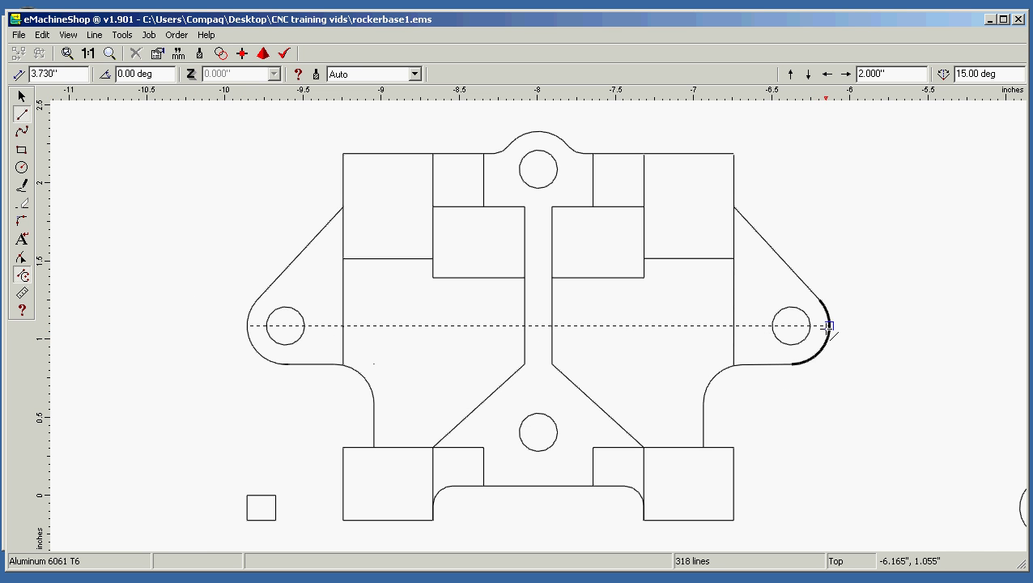
{"action": "left_click", "coordinate": [829, 326]}
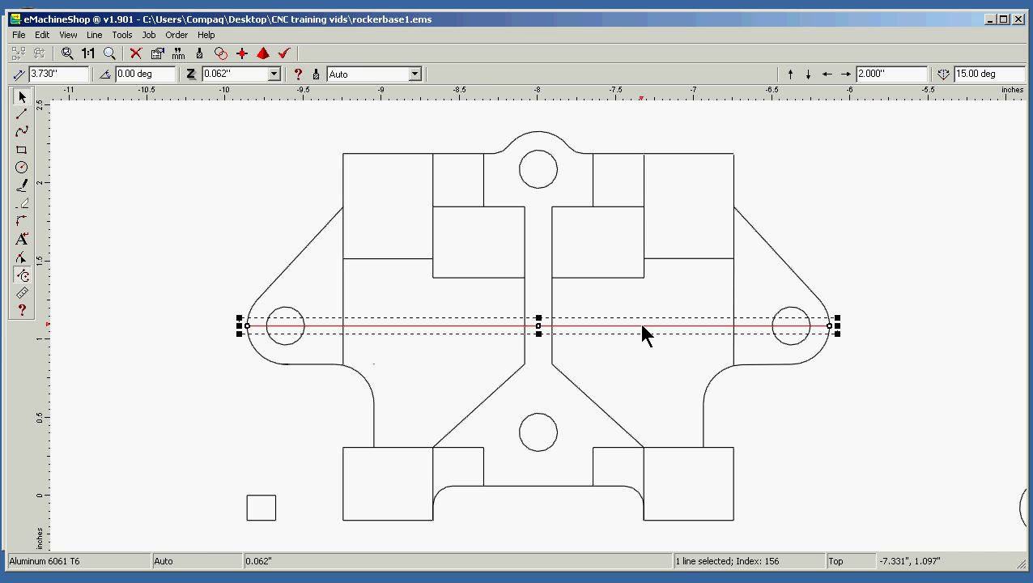
{"action": "left_click_drag", "start_coordinate": [641, 326], "coordinate": [642, 451]}
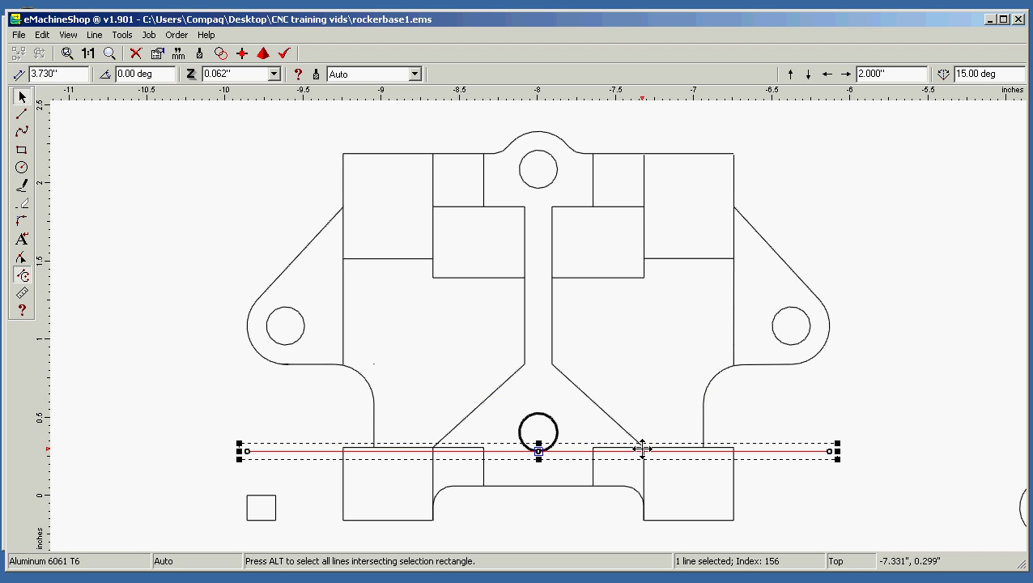
{"action": "left_click_drag", "start_coordinate": [642, 448], "coordinate": [645, 390]}
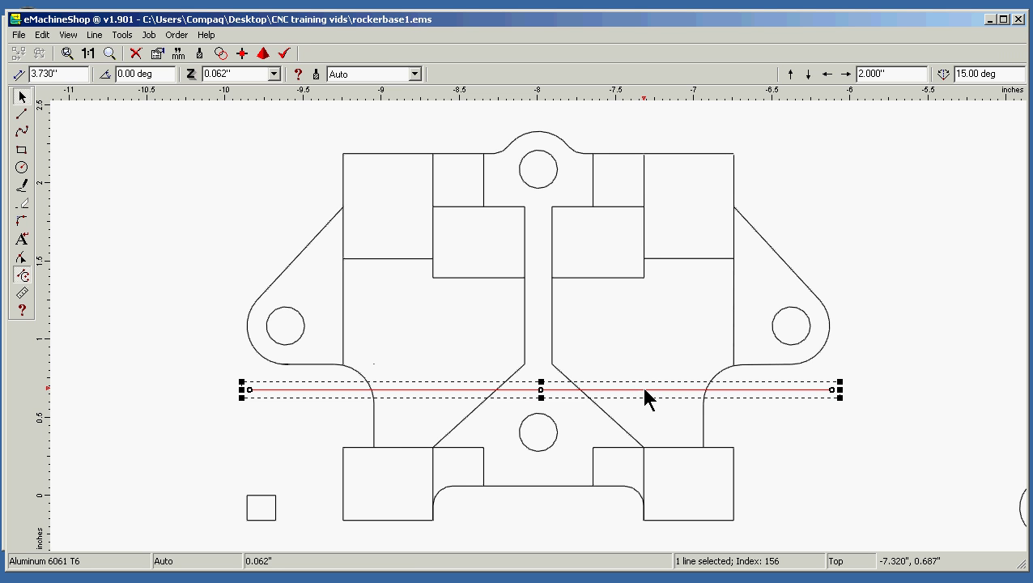
{"action": "key", "text": "Delete"}
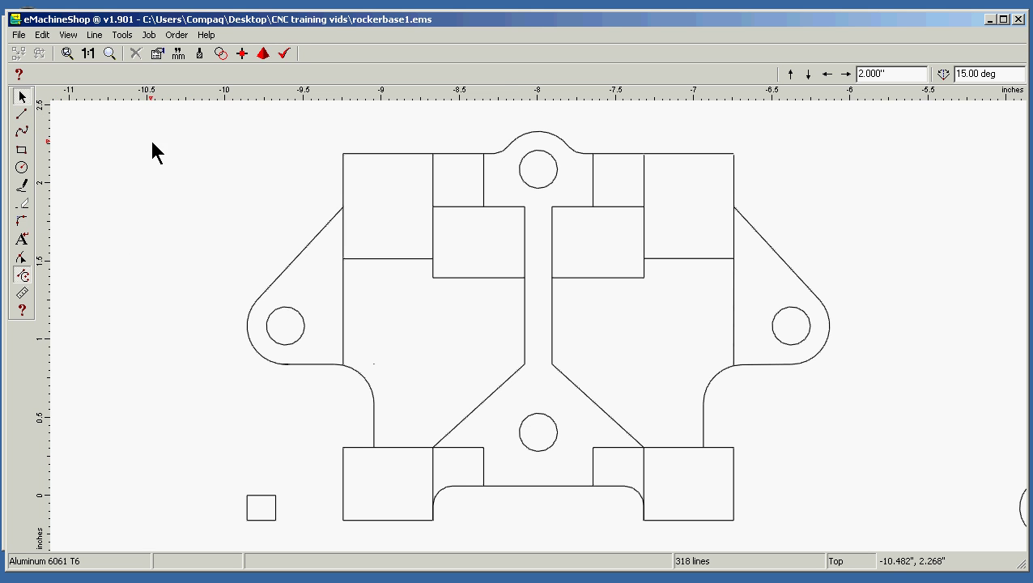
Draw a horizontal line joining the inner lower corners of the copy's two bottom blocks.
{"action": "left_click", "coordinate": [21, 114]}
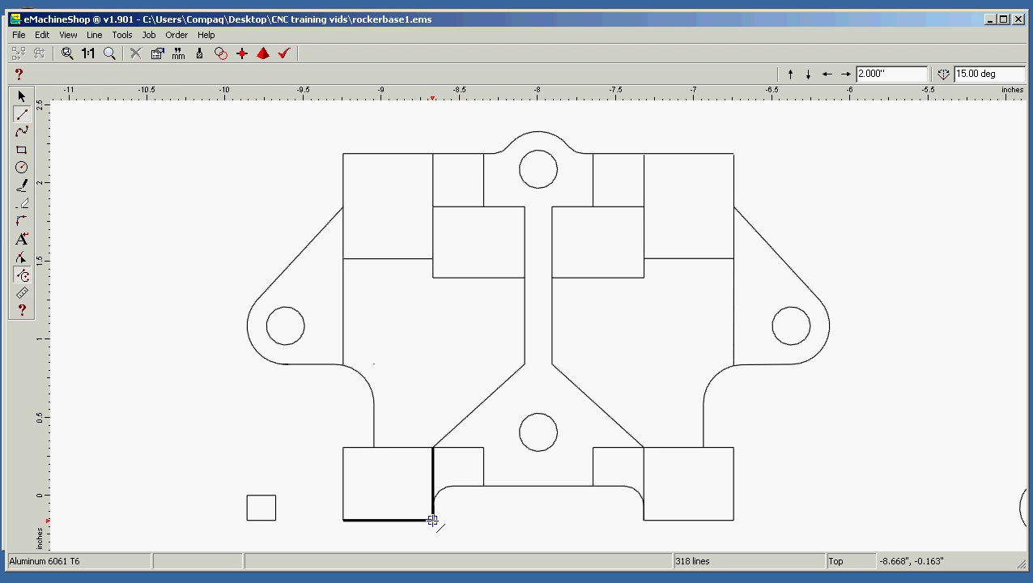
{"action": "left_click", "coordinate": [433, 519]}
{"action": "left_click", "coordinate": [642, 520]}
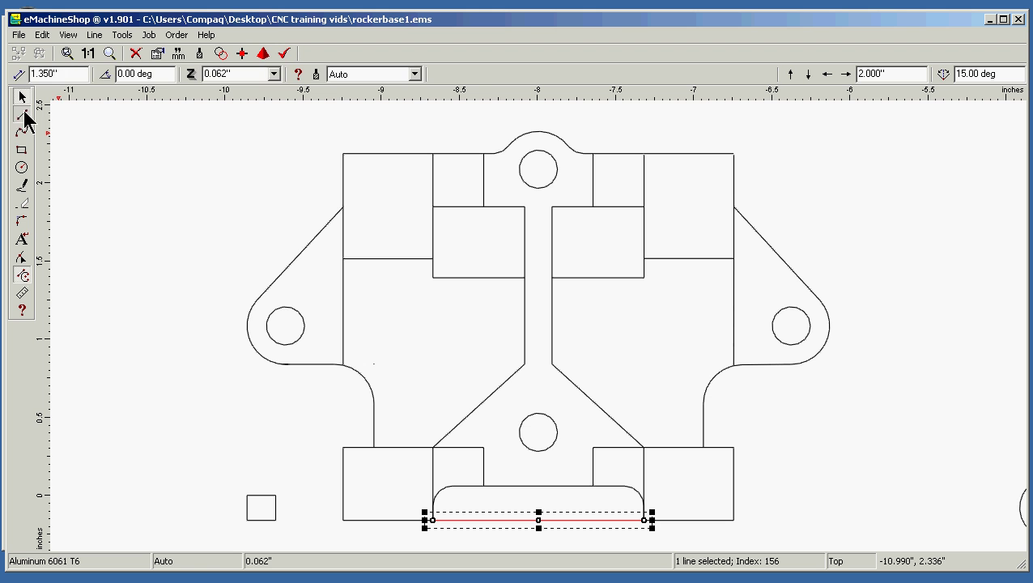
Draw a vertical centre line from the top of the upper lobe to the midpoint of the bottom edge.
{"action": "left_click", "coordinate": [22, 114]}
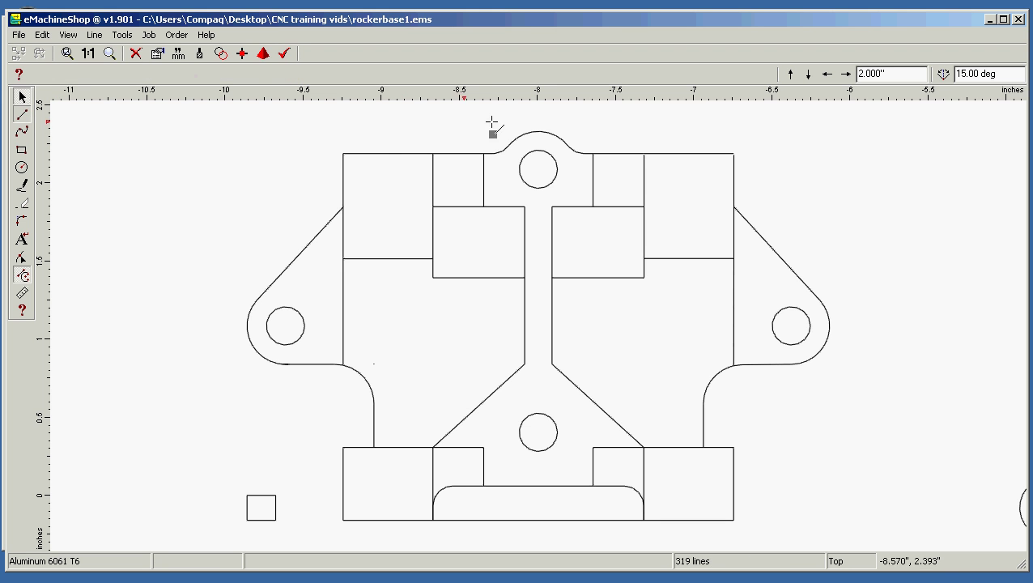
{"action": "left_click", "coordinate": [534, 128]}
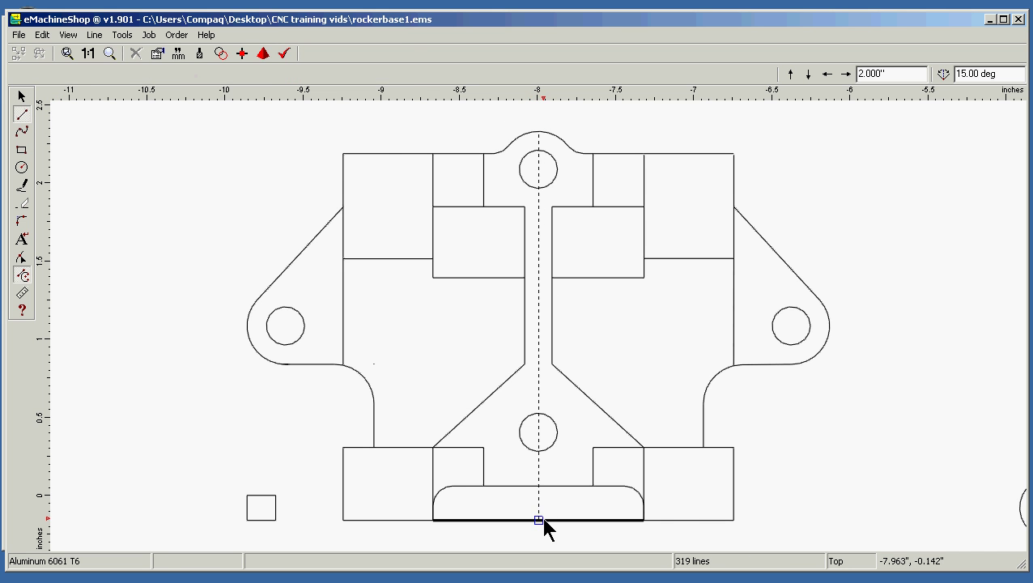
{"action": "left_click", "coordinate": [538, 519]}
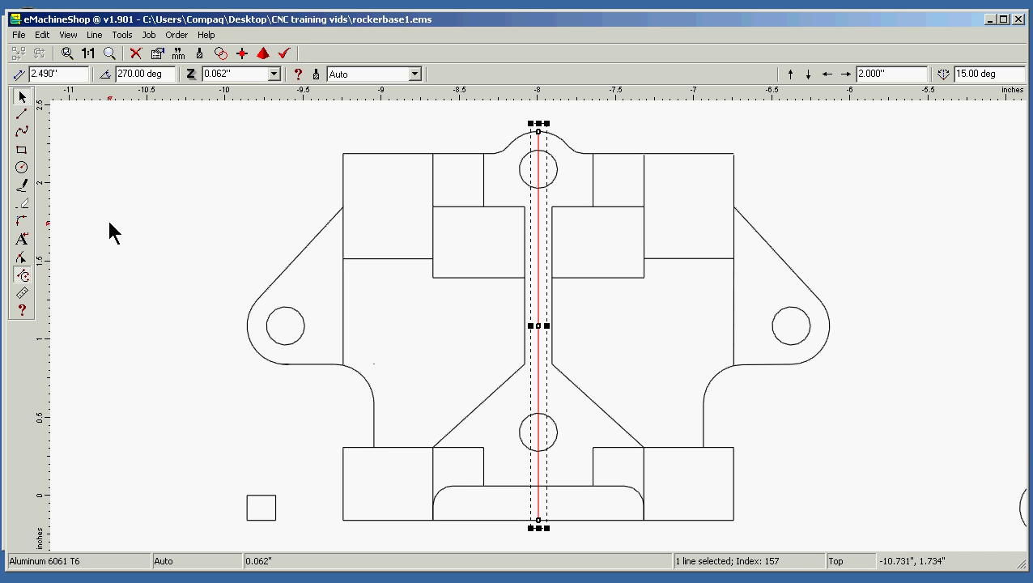
Draw a horizontal line from the outer edge of the left ear to the outer edge of the right ear.
{"action": "left_click", "coordinate": [22, 114]}
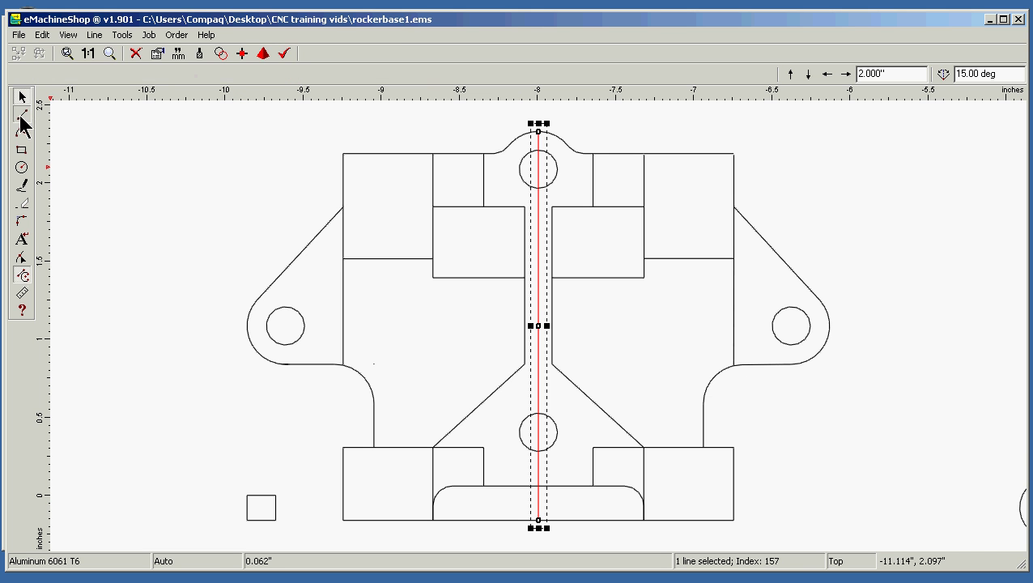
{"action": "left_click", "coordinate": [245, 325]}
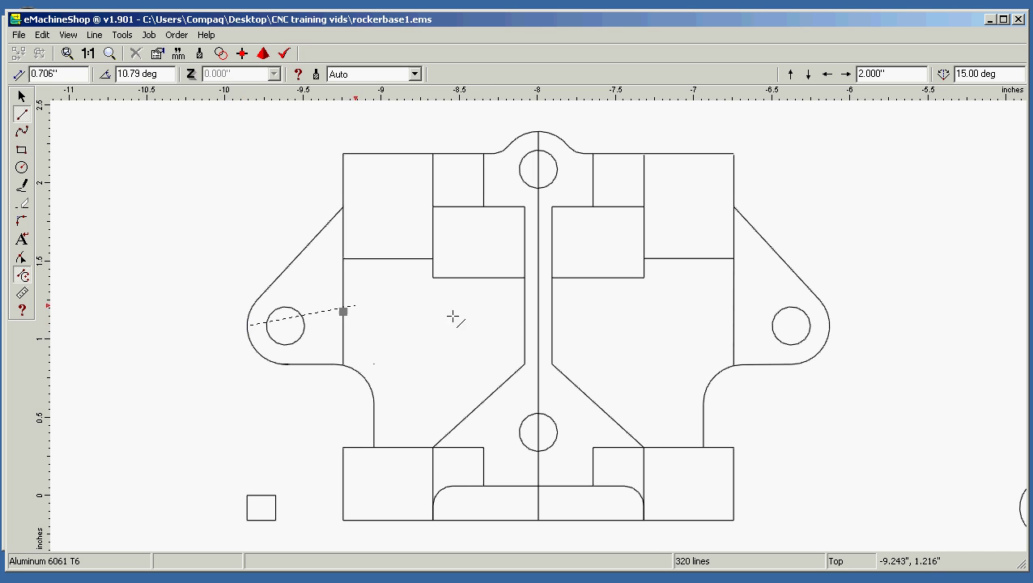
{"action": "left_click", "coordinate": [830, 326]}
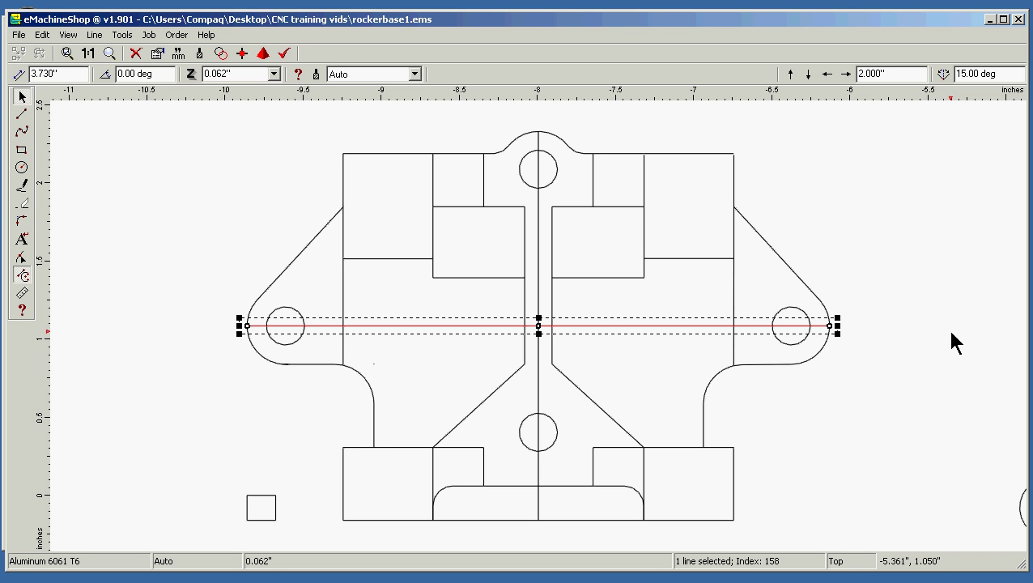
Draw a rectangle about 4.15 by 2.55 inches around the part, starting at the lower-left corner of the small square.
{"action": "left_click", "coordinate": [22, 151]}
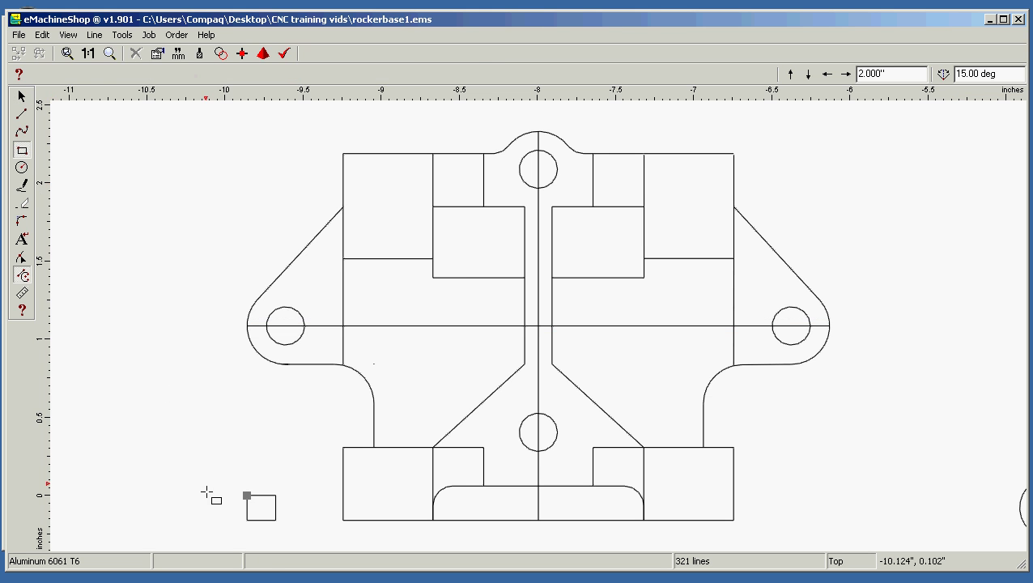
{"action": "left_click", "coordinate": [246, 520]}
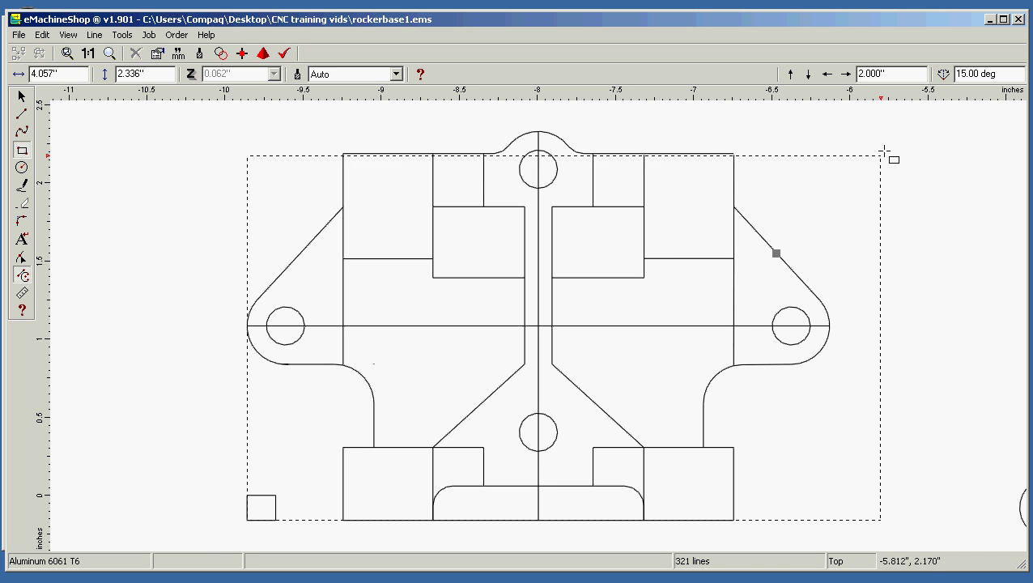
{"action": "left_click", "coordinate": [894, 121]}
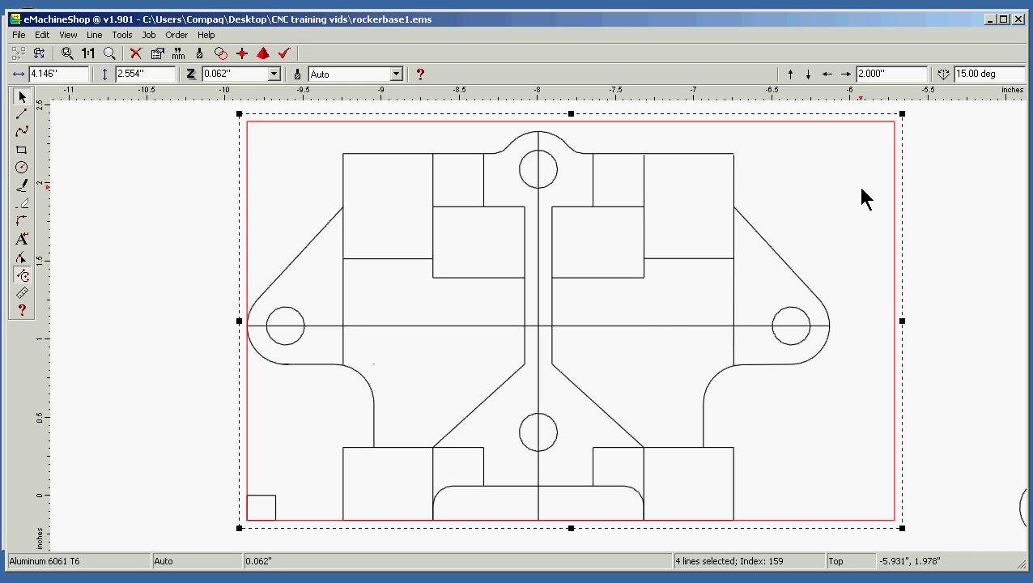
Check the horizontal line's length and set the enclosing rectangle's width to 3.370 inches.
{"action": "left_click", "coordinate": [652, 325]}
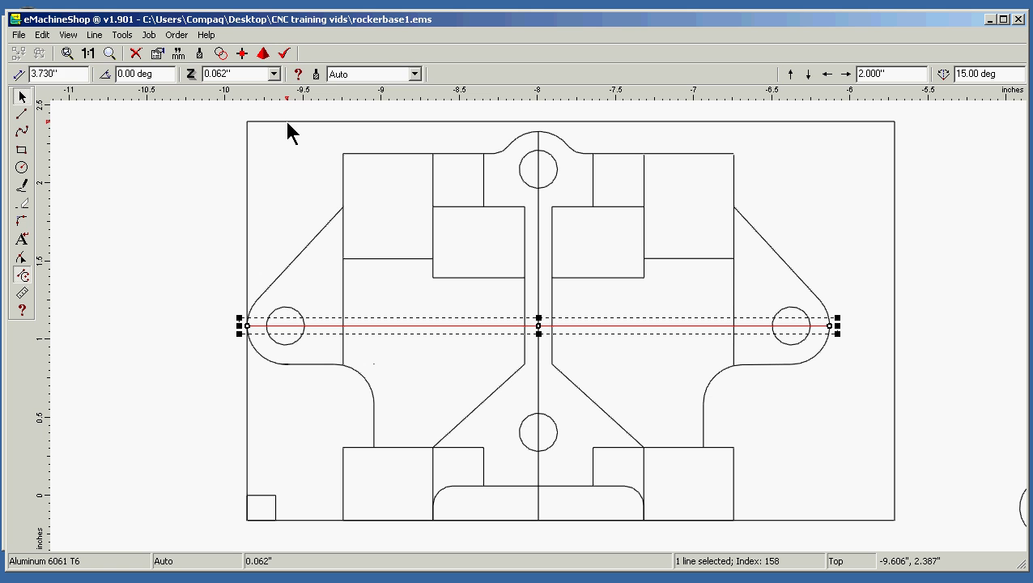
{"action": "left_click", "coordinate": [247, 122]}
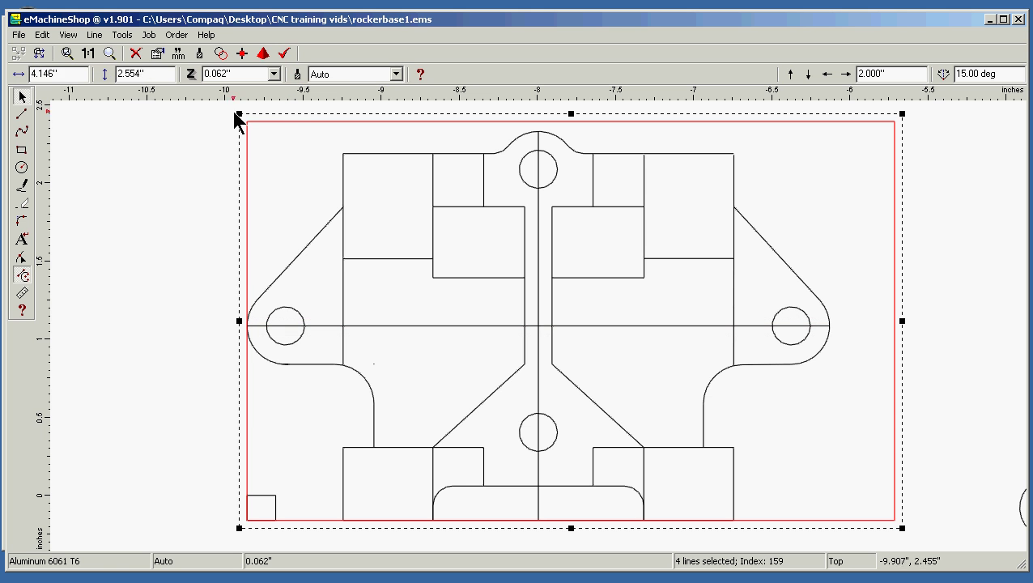
{"action": "double_click", "coordinate": [59, 73]}
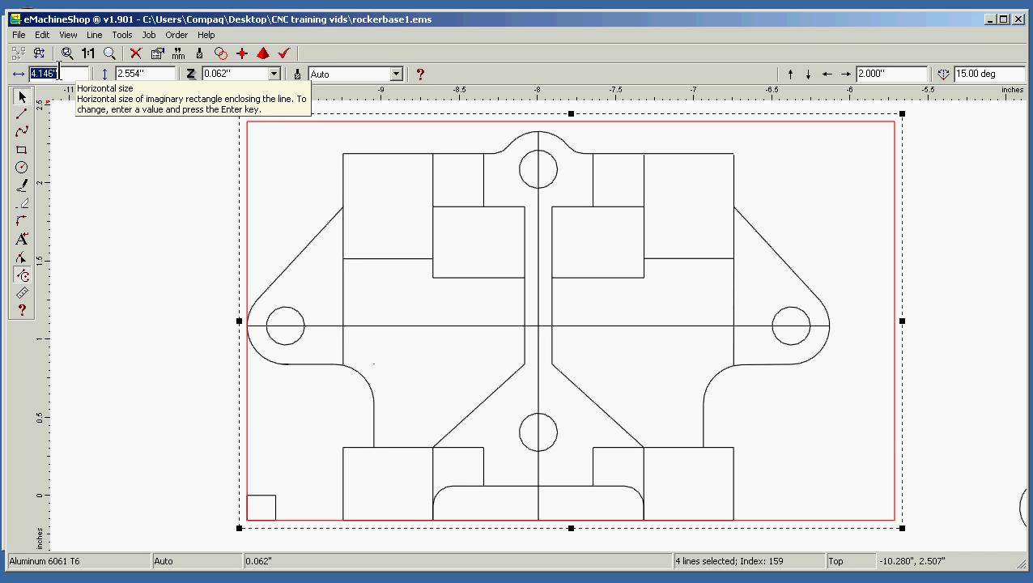
{"action": "type", "text": "3"}
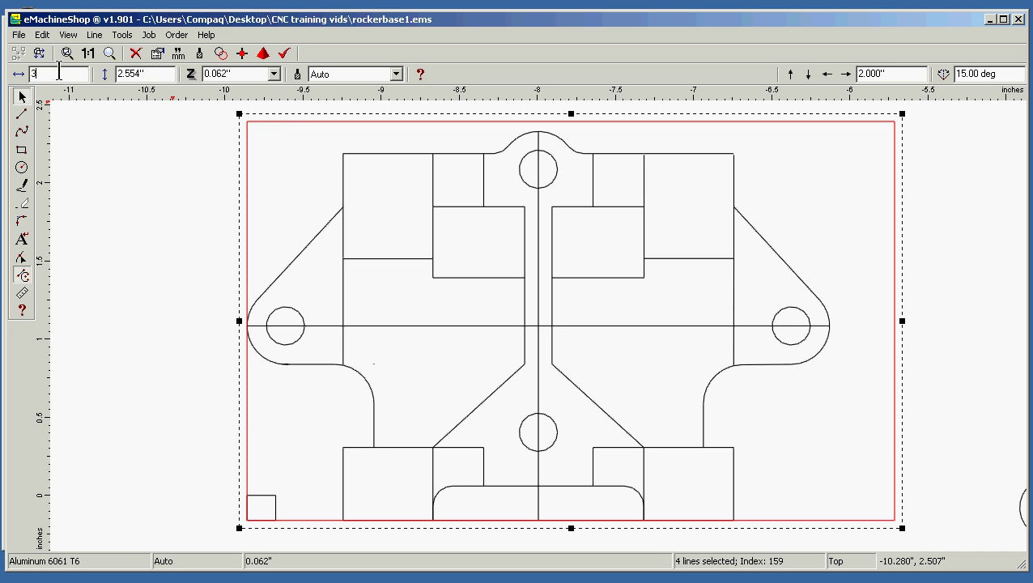
{"action": "type", "text": ".370"}
{"action": "key", "text": "Return"}
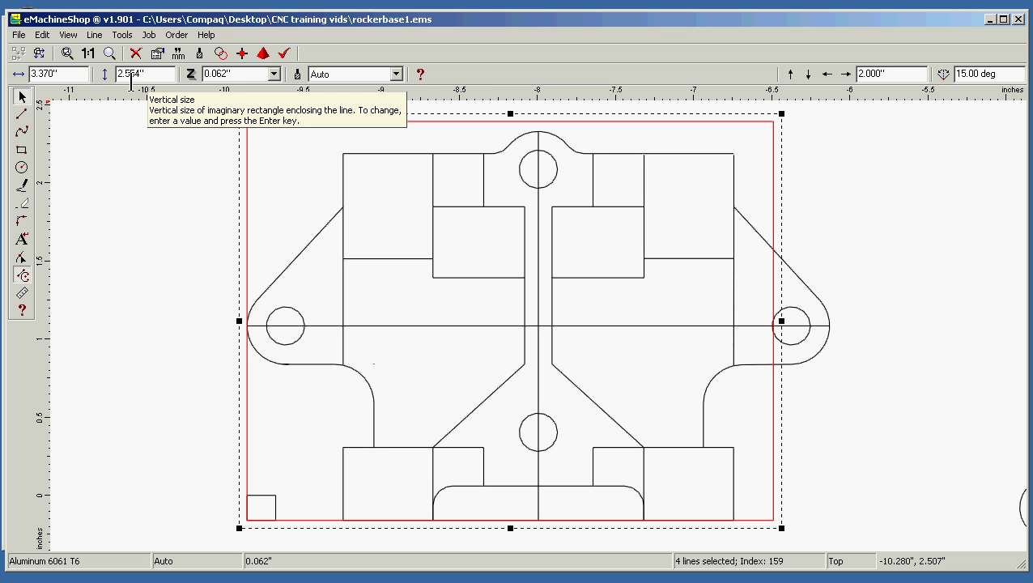
Recheck the horizontal line's length and set the enclosing rectangle's width to 3.730 inches.
{"action": "left_click", "coordinate": [628, 325]}
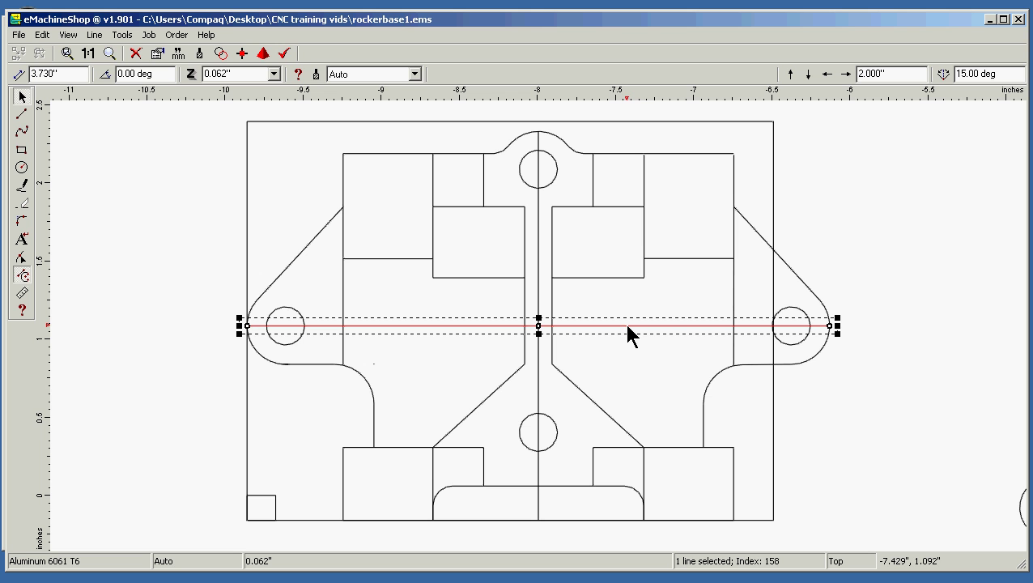
{"action": "left_click", "coordinate": [774, 229]}
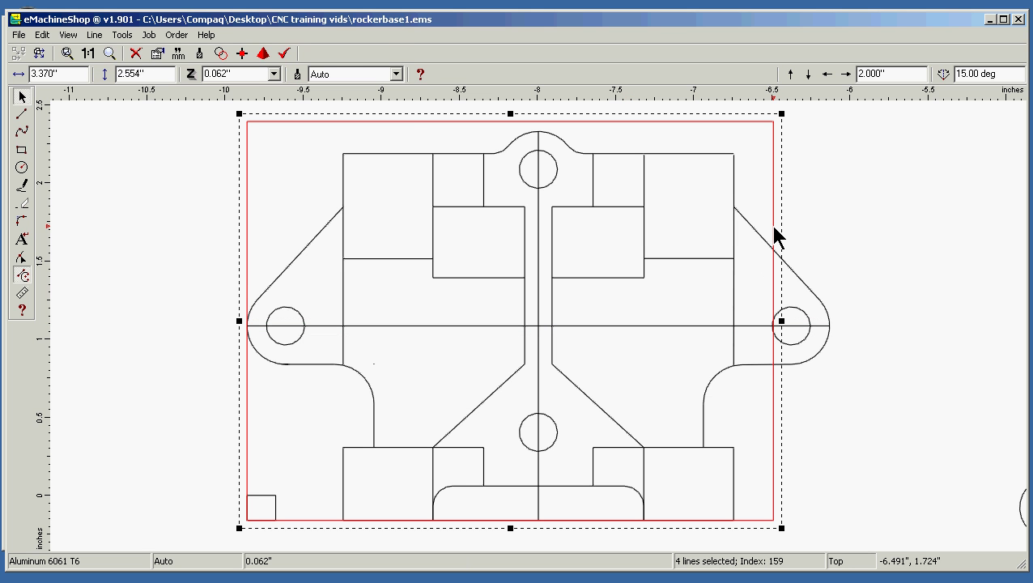
{"action": "left_click", "coordinate": [57, 72]}
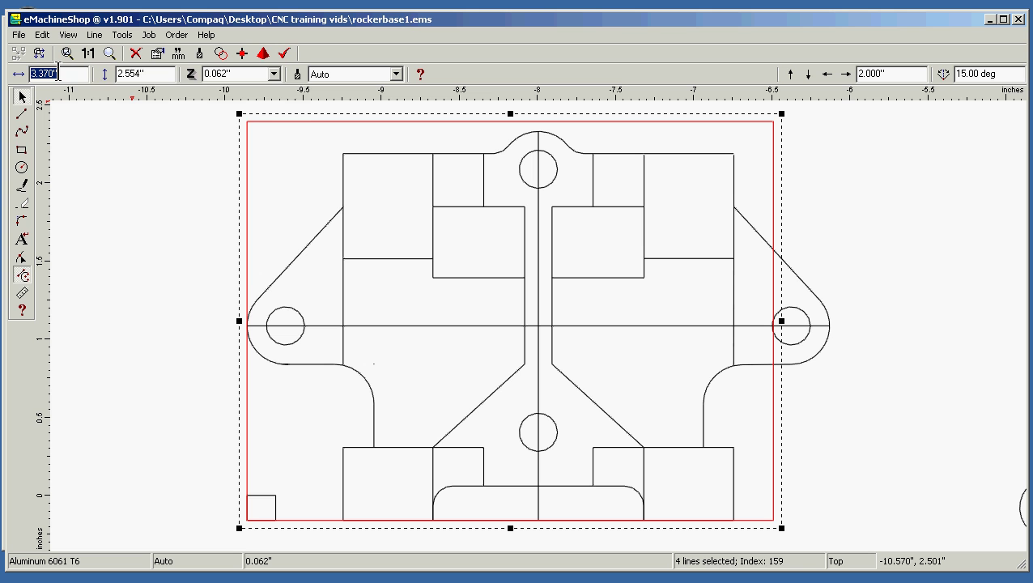
{"action": "type", "text": "3.730"}
{"action": "key", "text": "Return"}
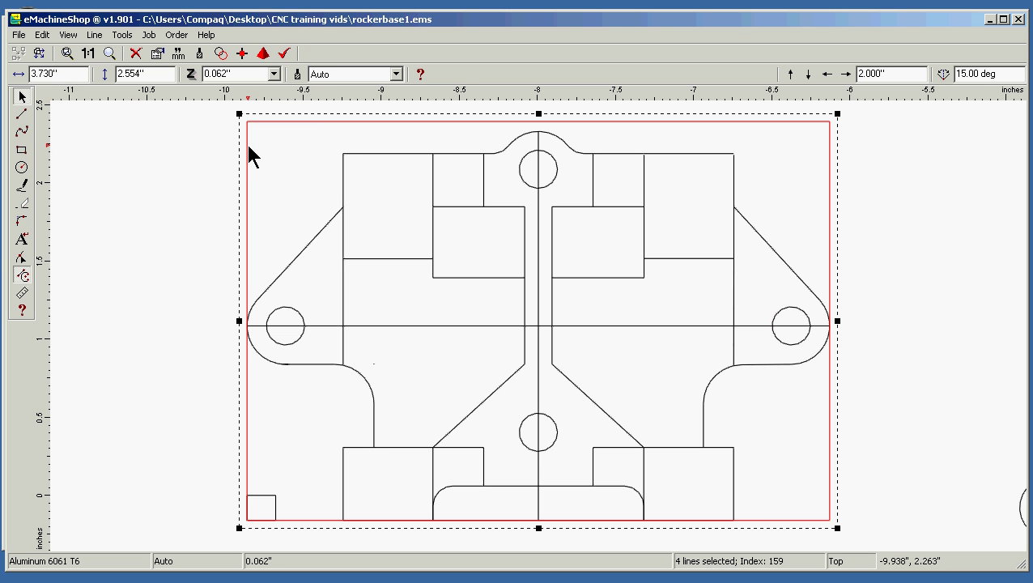
Check the vertical centre line's length, try it as the rectangle's width with 2.490 inches, and undo that change.
{"action": "left_click", "coordinate": [538, 249]}
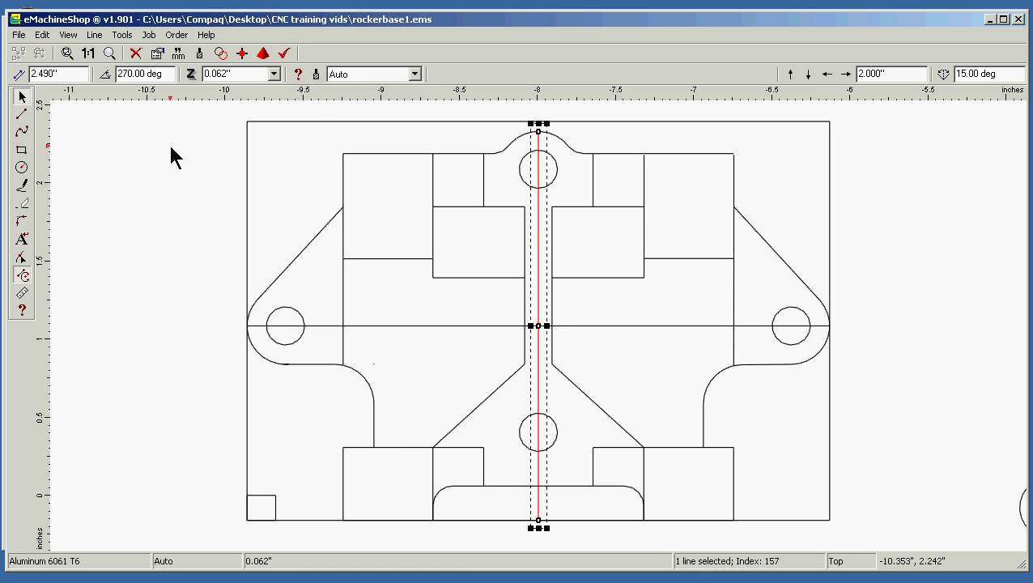
{"action": "left_click", "coordinate": [318, 123]}
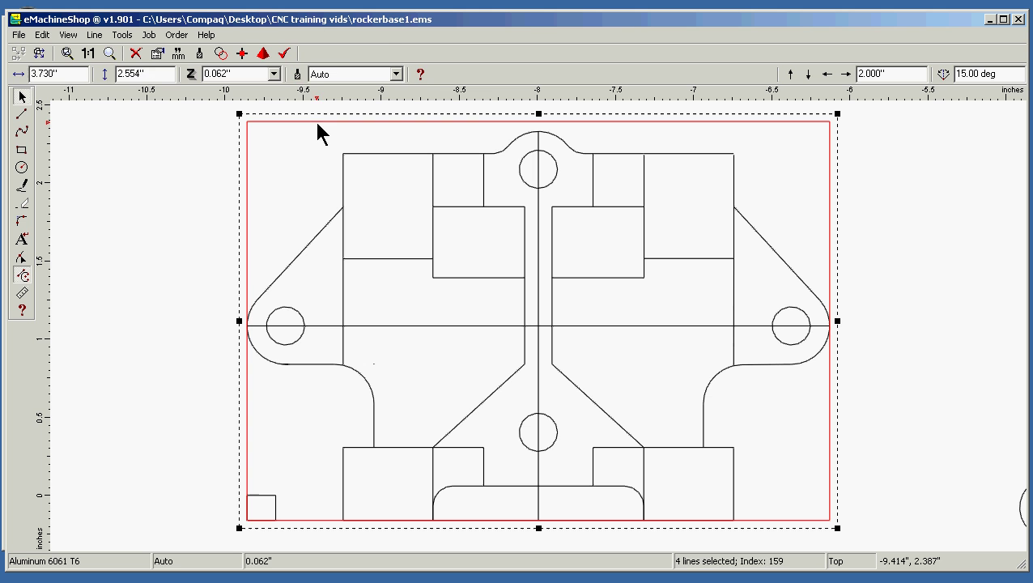
{"action": "double_click", "coordinate": [60, 73]}
{"action": "type", "text": "2.490"}
{"action": "key", "text": "Return"}
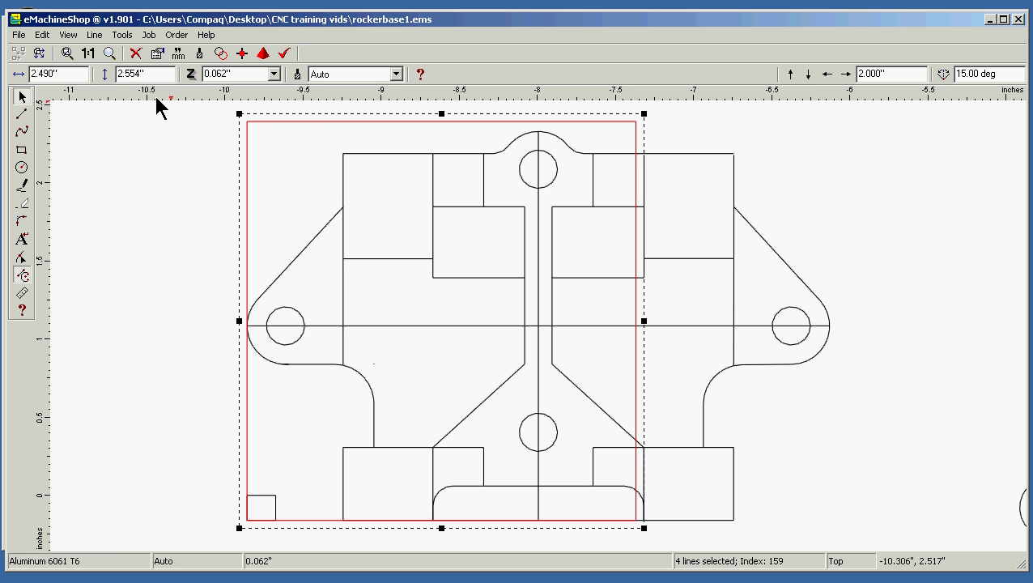
{"action": "left_click", "coordinate": [42, 35]}
{"action": "left_click", "coordinate": [59, 53]}
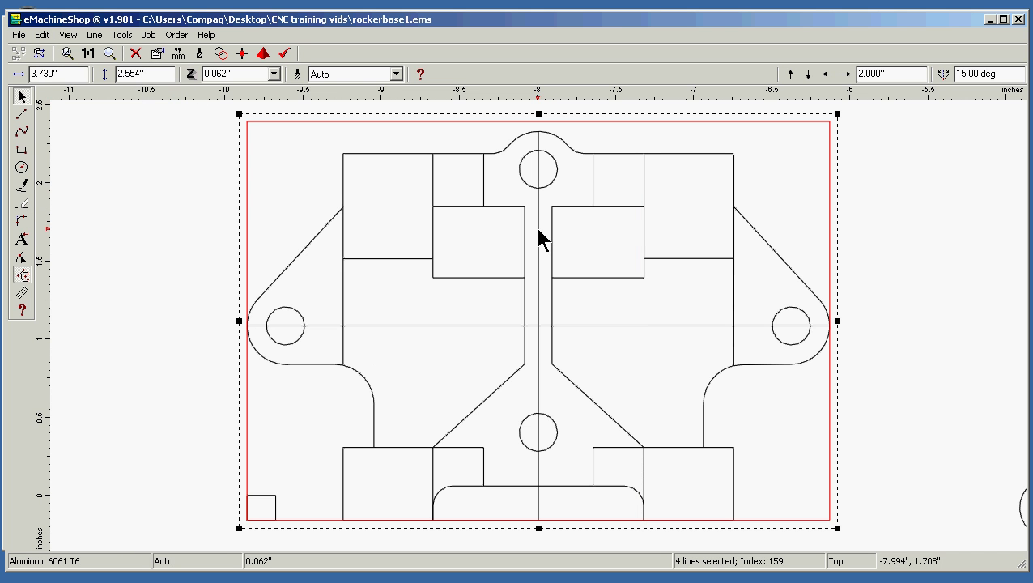
Set the enclosing rectangle's height to 2.490 inches and deselect it.
{"action": "double_click", "coordinate": [159, 75]}
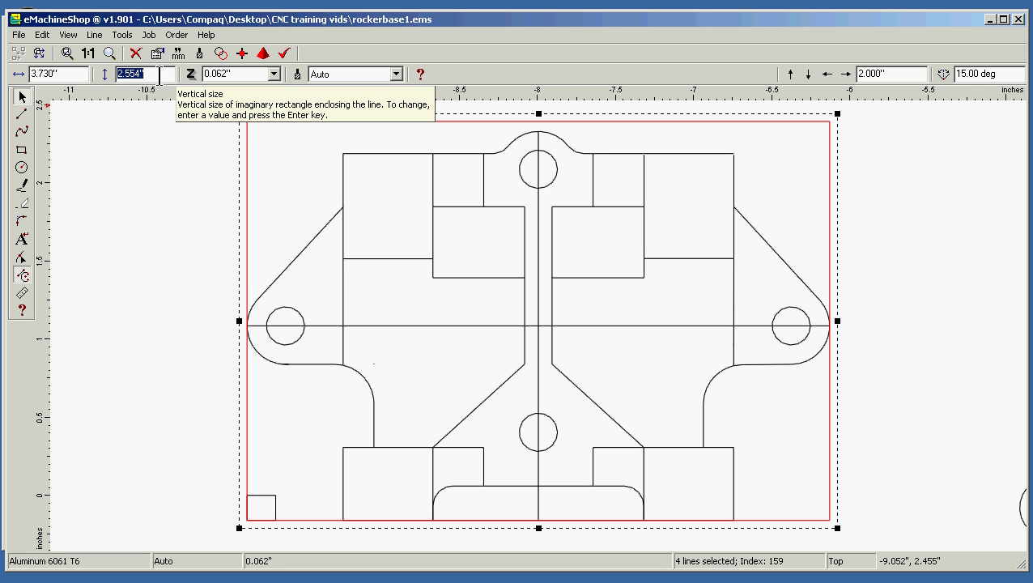
{"action": "type", "text": "2.4"}
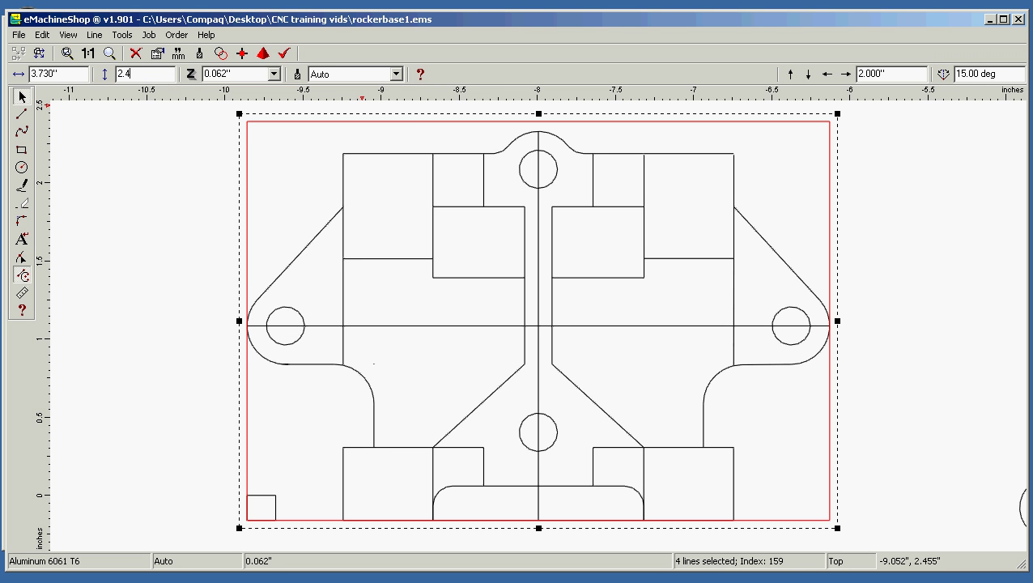
{"action": "type", "text": "90"}
{"action": "key", "text": "Return"}
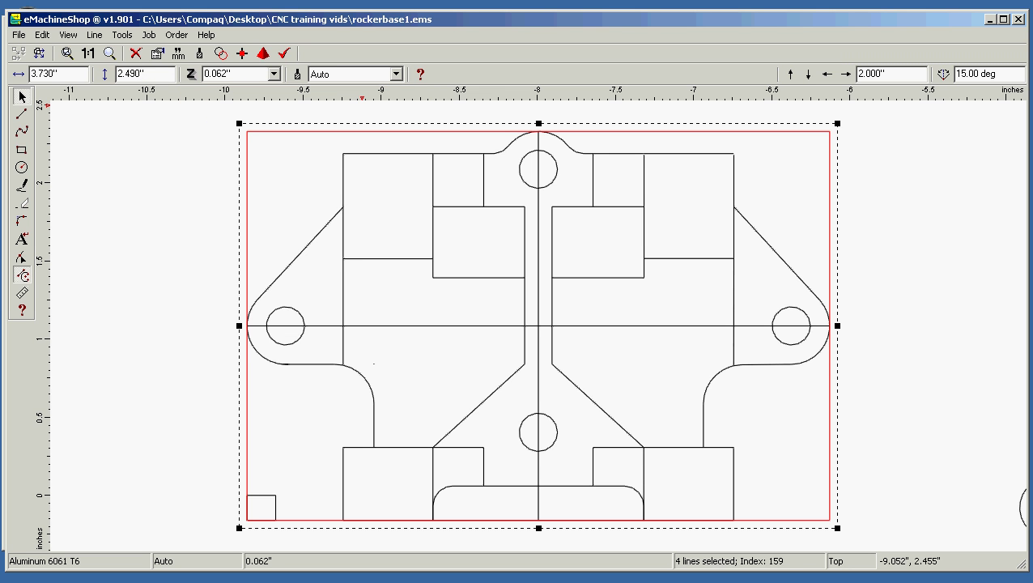
{"action": "left_click", "coordinate": [160, 190]}
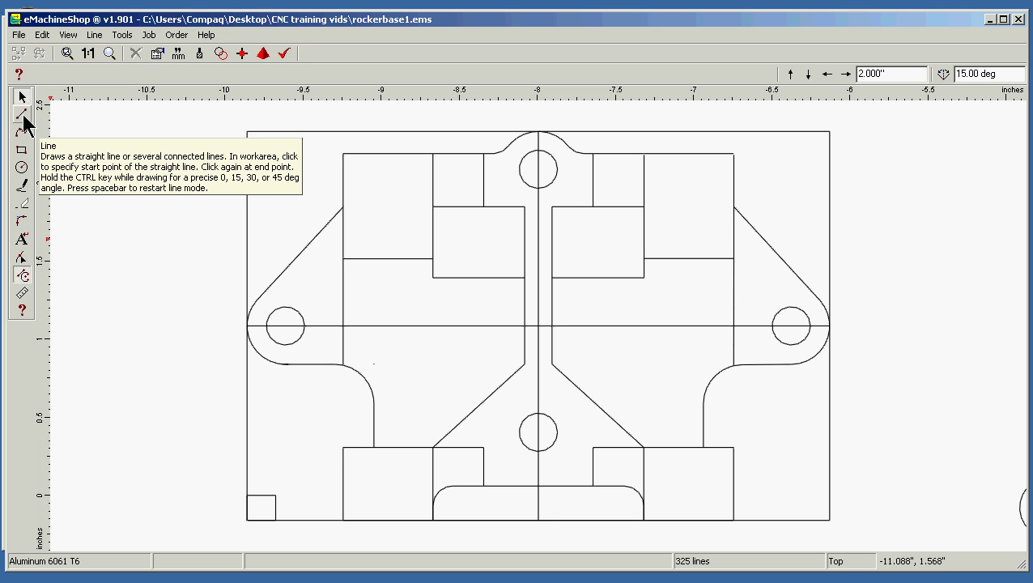
Delete the two vertical side lines of the bottom-left block.
{"action": "left_click", "coordinate": [342, 478]}
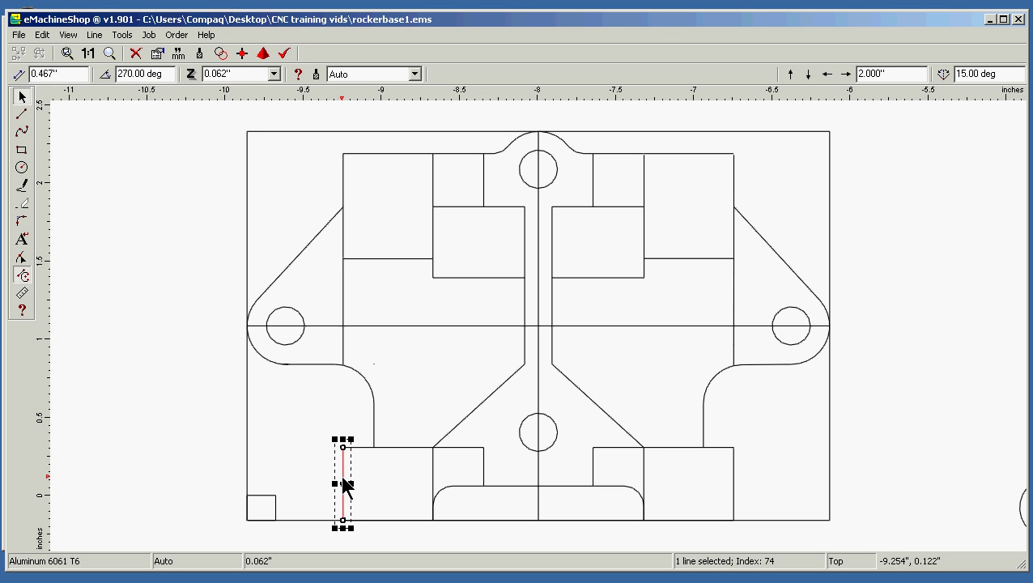
{"action": "key", "text": "Delete"}
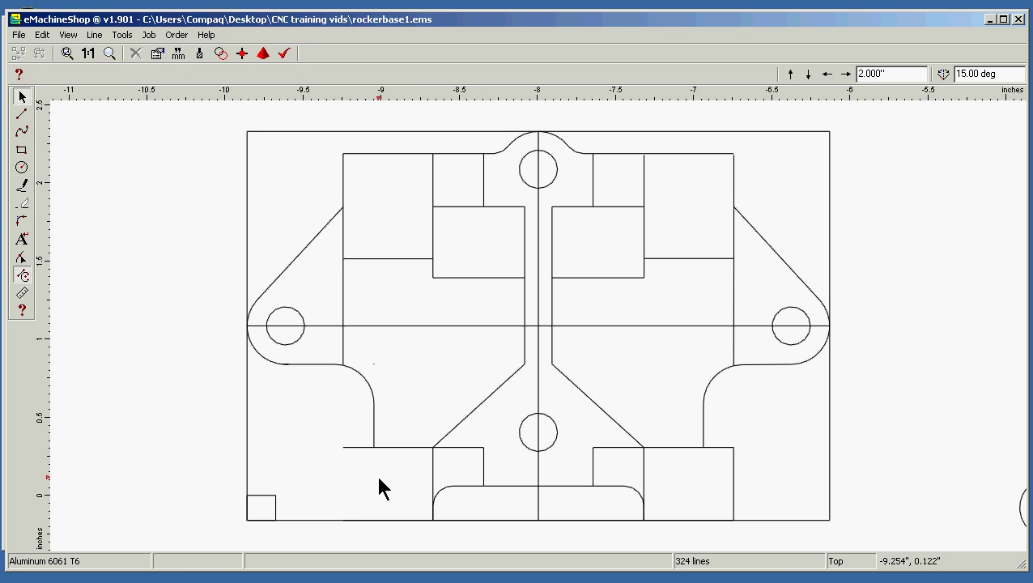
{"action": "left_click", "coordinate": [432, 475]}
{"action": "key", "text": "Delete"}
Delete the bottom recess's left rounded corner, the short vertical line below it, and the left and middle segments of its top edge.
{"action": "left_click", "coordinate": [449, 489]}
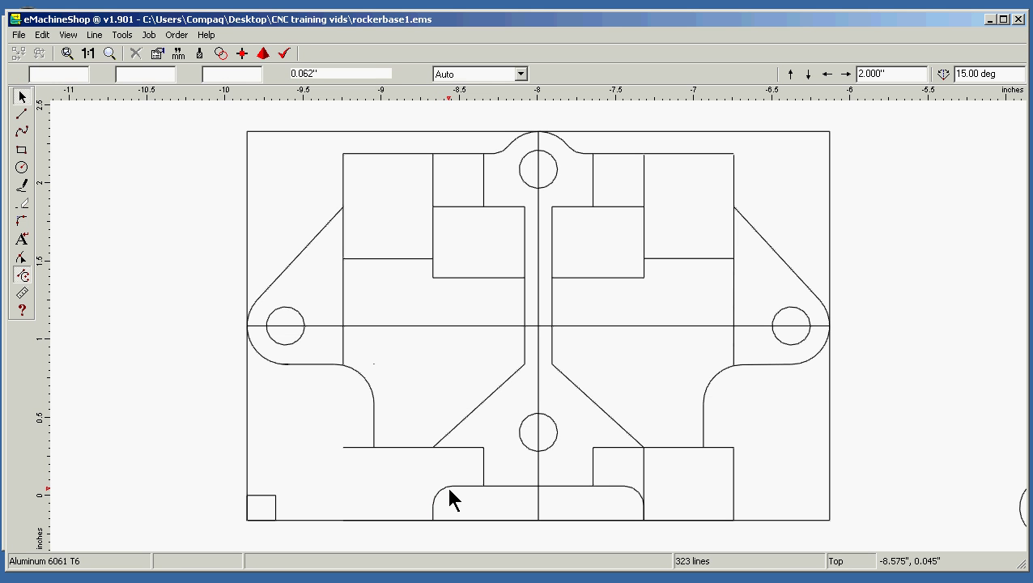
{"action": "key", "text": "Delete"}
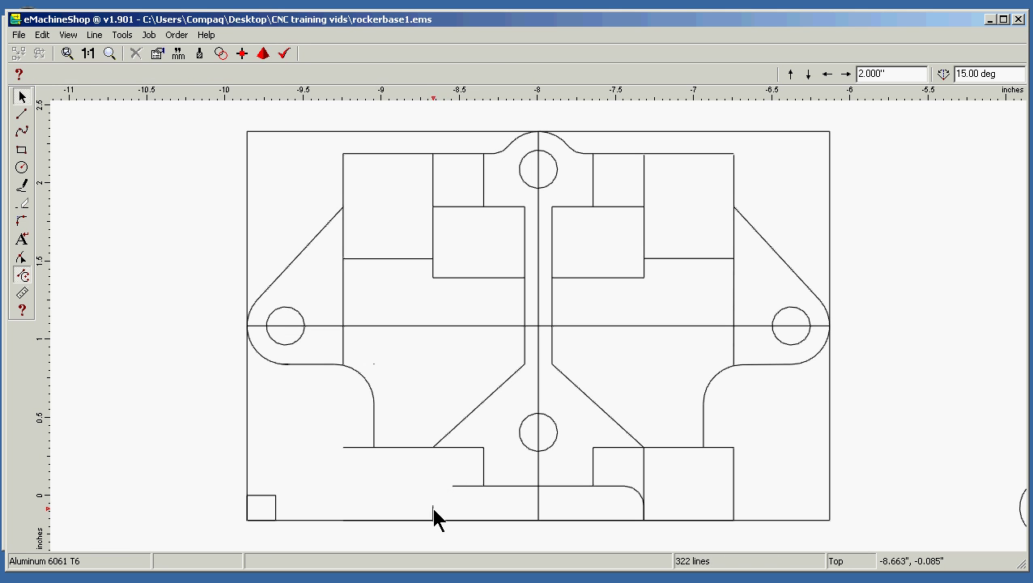
{"action": "left_click", "coordinate": [430, 508]}
{"action": "key", "text": "Delete"}
{"action": "left_click", "coordinate": [467, 486]}
{"action": "key", "text": "Delete"}
{"action": "left_click", "coordinate": [530, 487]}
{"action": "key", "text": "Delete"}
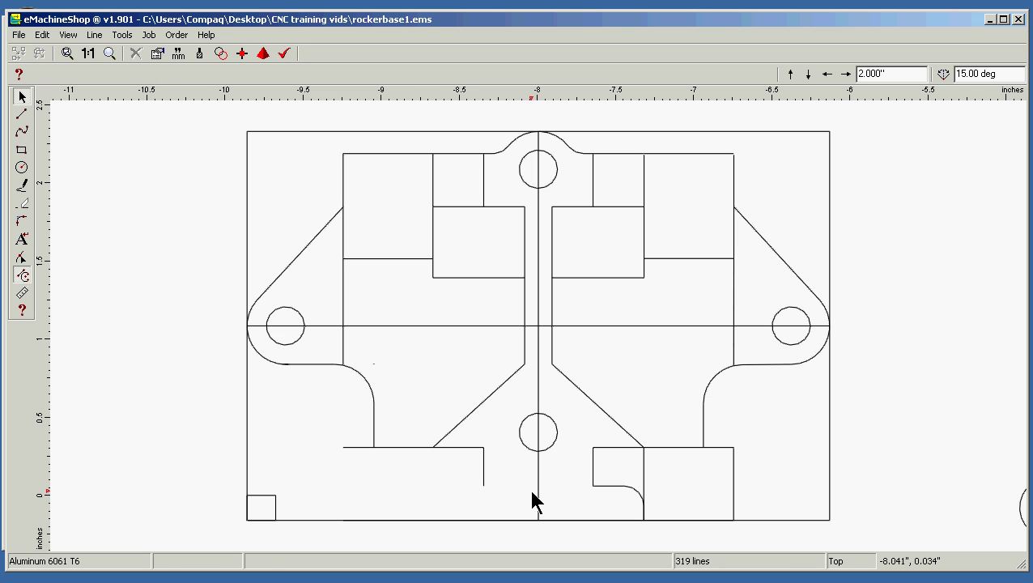
Delete the vertical centre line and the horizontal line joining the two ears.
{"action": "left_click", "coordinate": [537, 495]}
{"action": "key", "text": "Delete"}
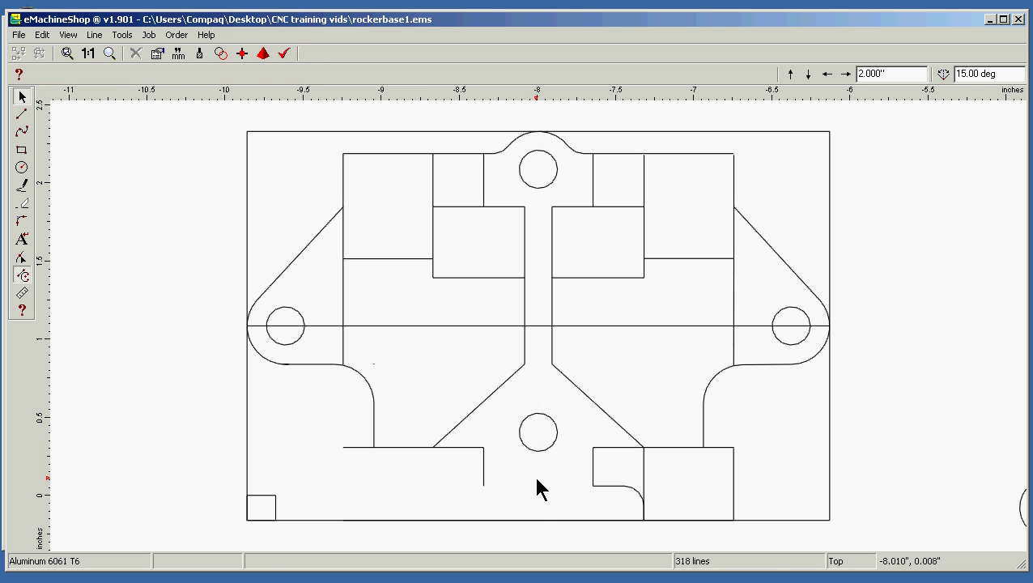
{"action": "left_click", "coordinate": [672, 326]}
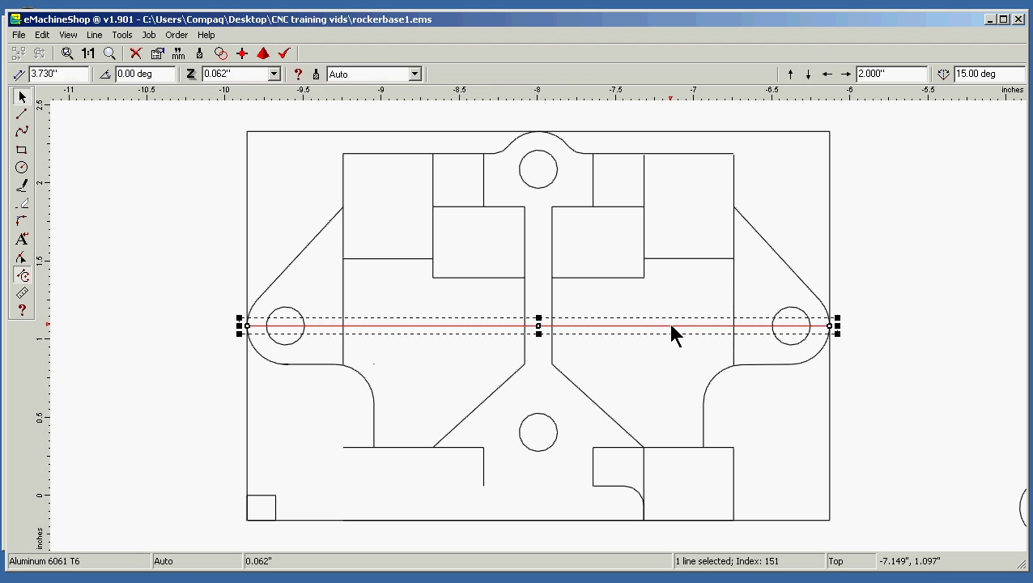
{"action": "key", "text": "Delete"}
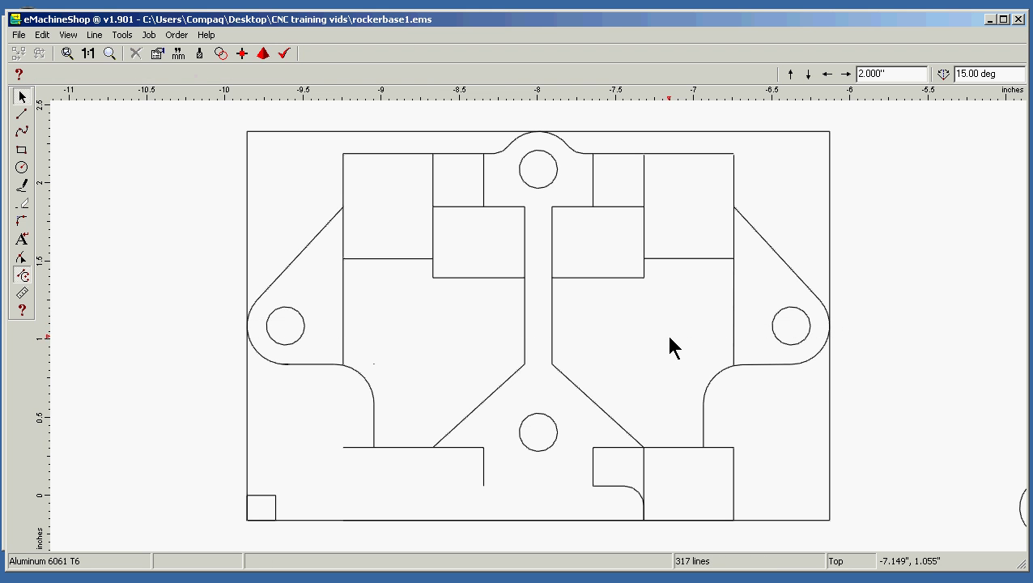
Delete the right segment of the bottom recess's top edge and its right rounded corner.
{"action": "left_click", "coordinate": [614, 488]}
{"action": "key", "text": "Delete"}
{"action": "left_click", "coordinate": [637, 496]}
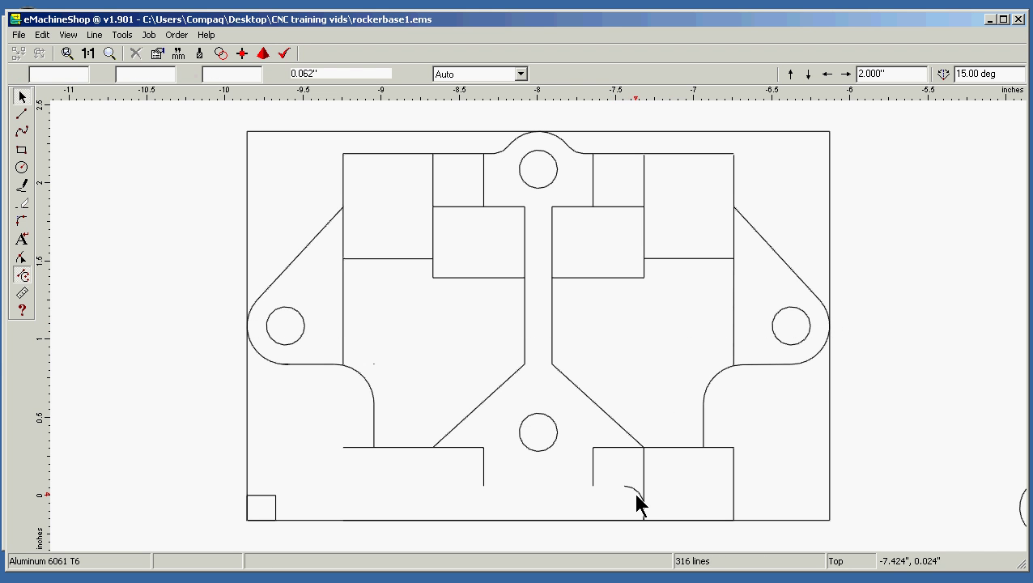
{"action": "key", "text": "Delete"}
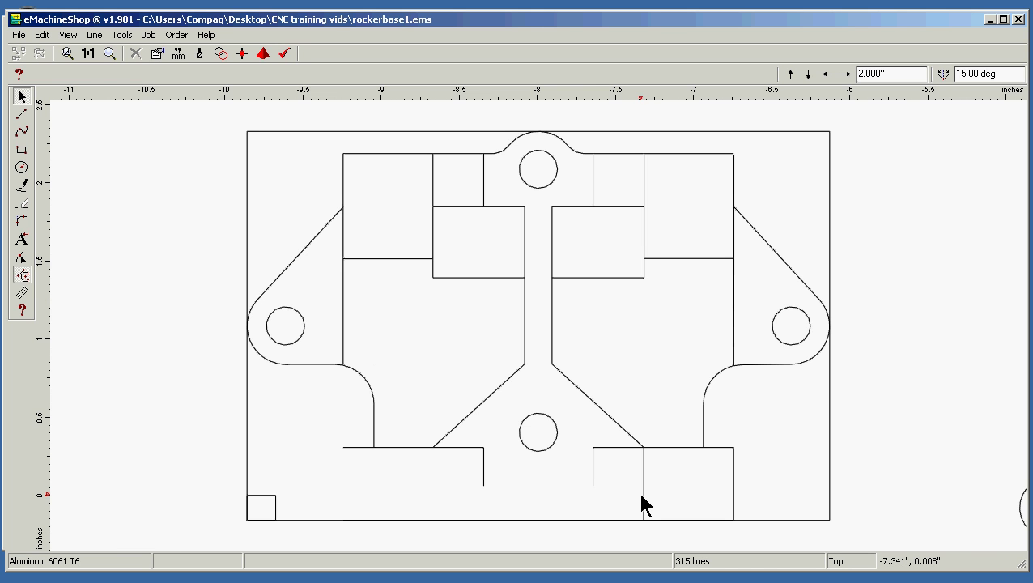
Delete both side lines of the bottom-right block and the outer end segment of its top edge.
{"action": "left_click", "coordinate": [645, 502]}
{"action": "key", "text": "Delete"}
{"action": "left_click", "coordinate": [643, 510]}
{"action": "key", "text": "Delete"}
{"action": "left_click", "coordinate": [733, 496]}
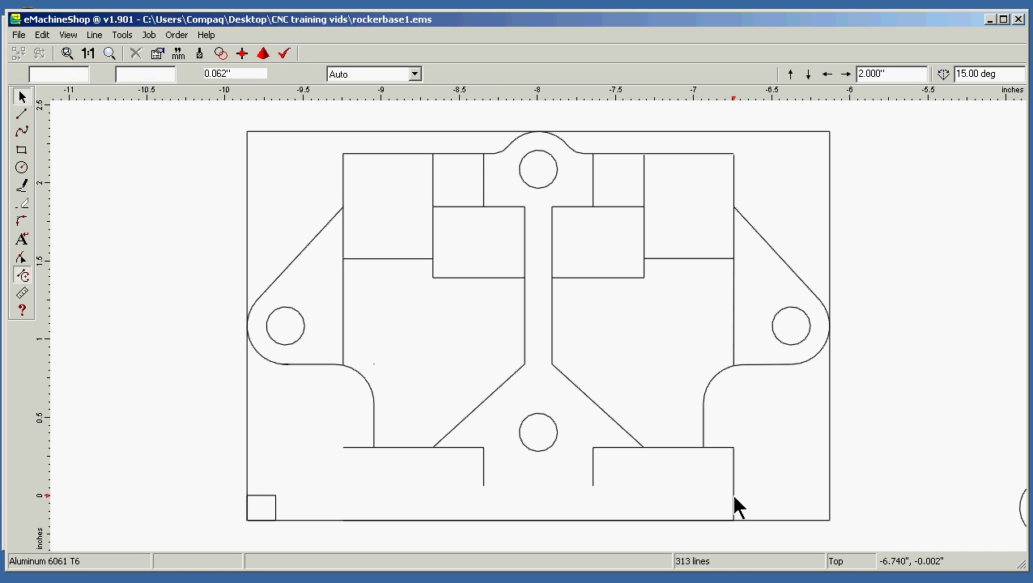
{"action": "key", "text": "Delete"}
{"action": "left_click", "coordinate": [719, 446]}
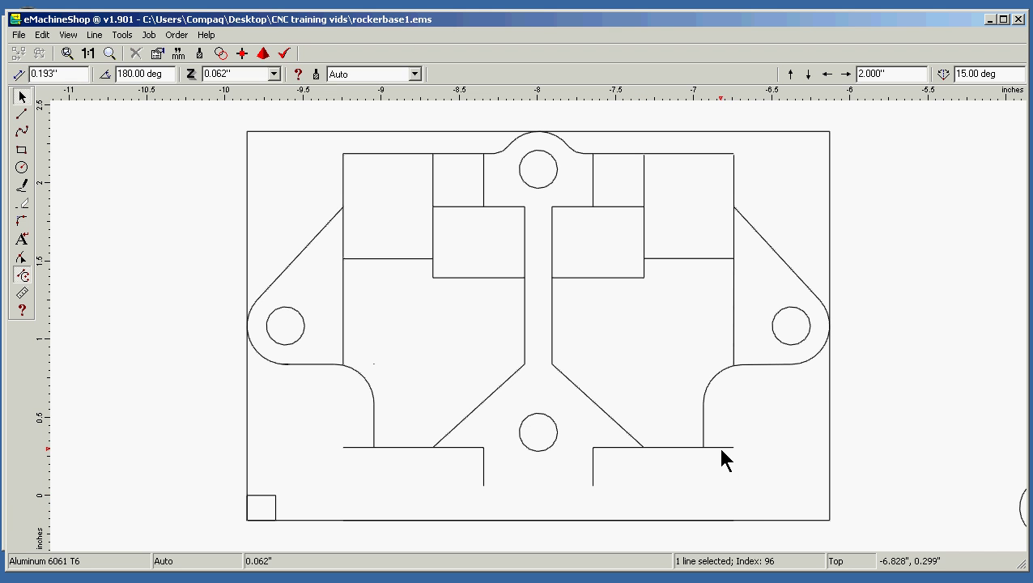
{"action": "key", "text": "Delete"}
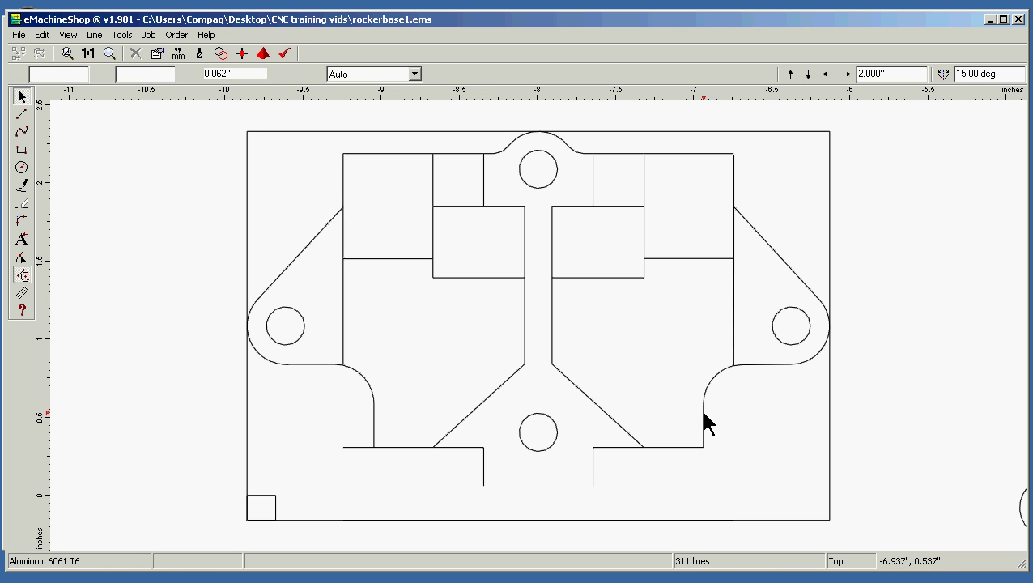
Delete the short vertical line and the rounded inside corner between the bottom-right block and the right ear.
{"action": "left_click", "coordinate": [704, 415]}
{"action": "key", "text": "Delete"}
{"action": "left_click", "coordinate": [705, 394]}
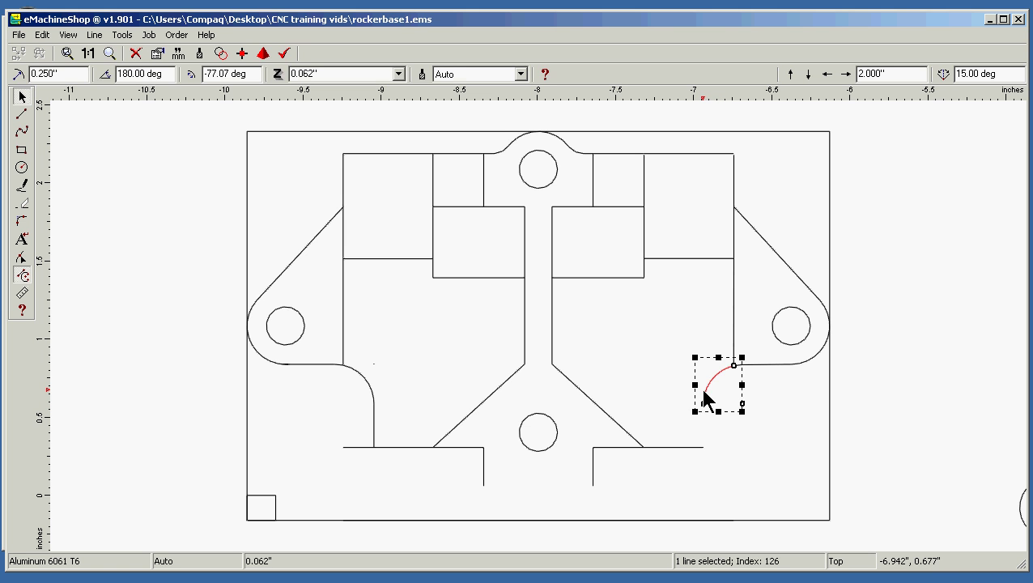
{"action": "key", "text": "Delete"}
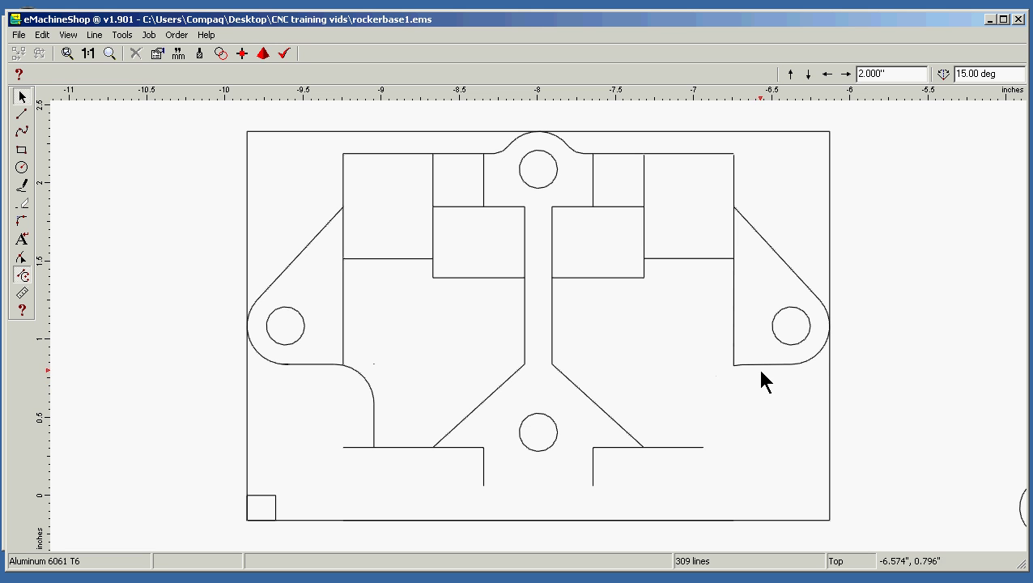
Delete the horizontal lower edge and the slanted upper edge of the right ear.
{"action": "left_click", "coordinate": [814, 356]}
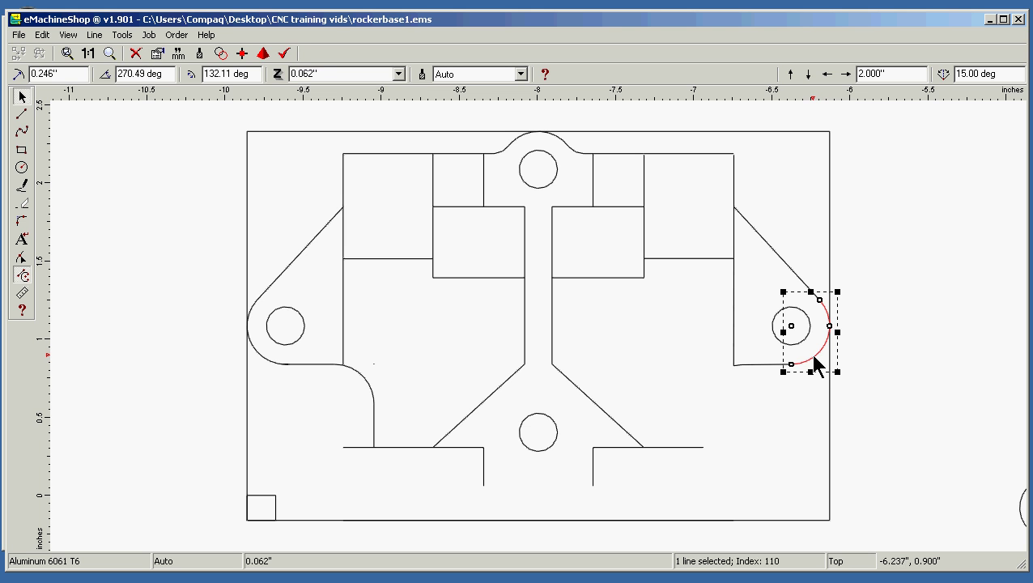
{"action": "left_click", "coordinate": [767, 365]}
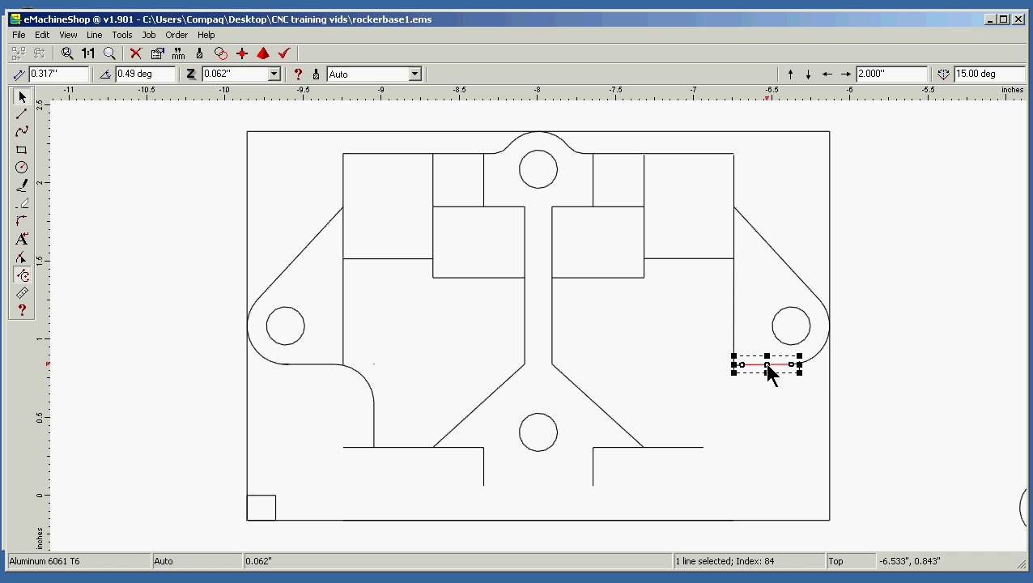
{"action": "key", "text": "Delete"}
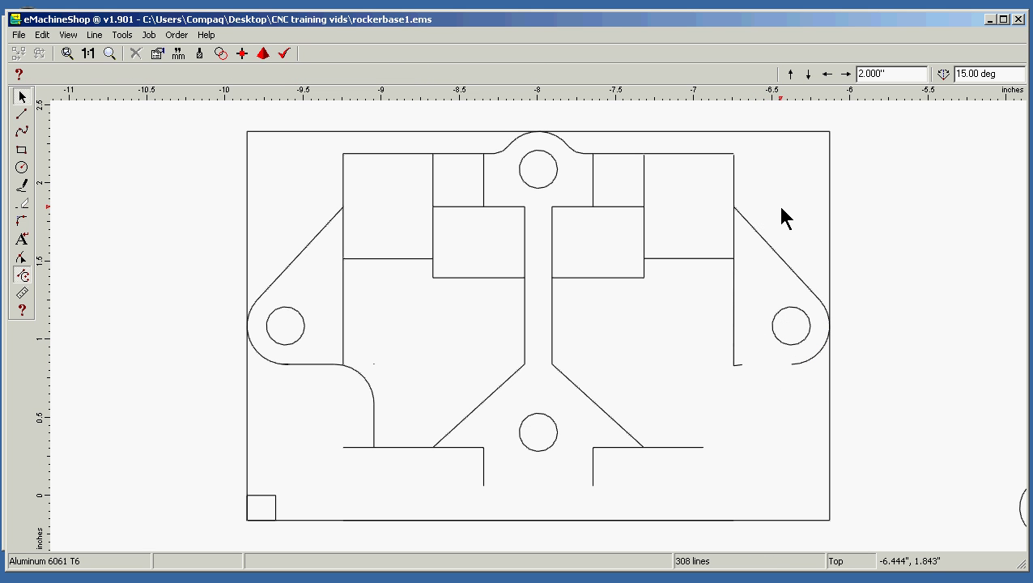
{"action": "left_click_drag", "start_coordinate": [779, 207], "coordinate": [749, 282]}
{"action": "left_click", "coordinate": [774, 255]}
{"action": "key", "text": "Delete"}
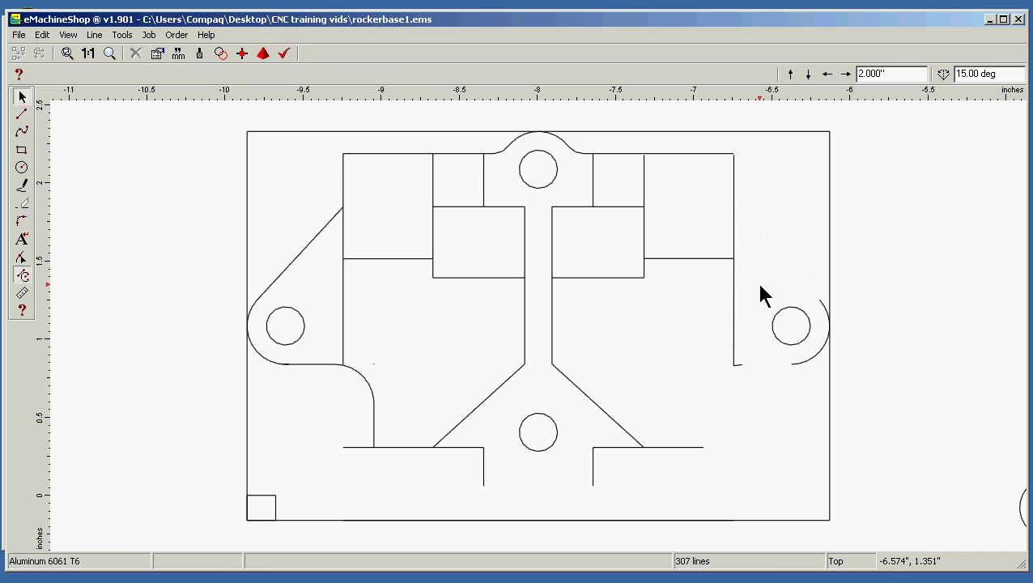
Delete the vertical line with its short stub beside the right ear, and the ear's hole circle.
{"action": "left_click", "coordinate": [734, 326]}
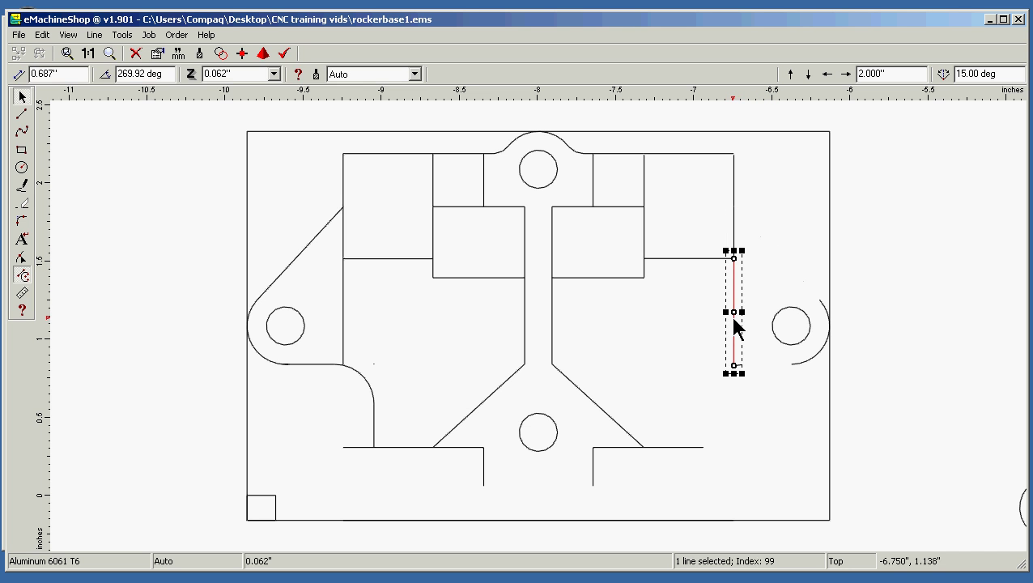
{"action": "key", "text": "Delete"}
{"action": "key", "text": "Delete"}
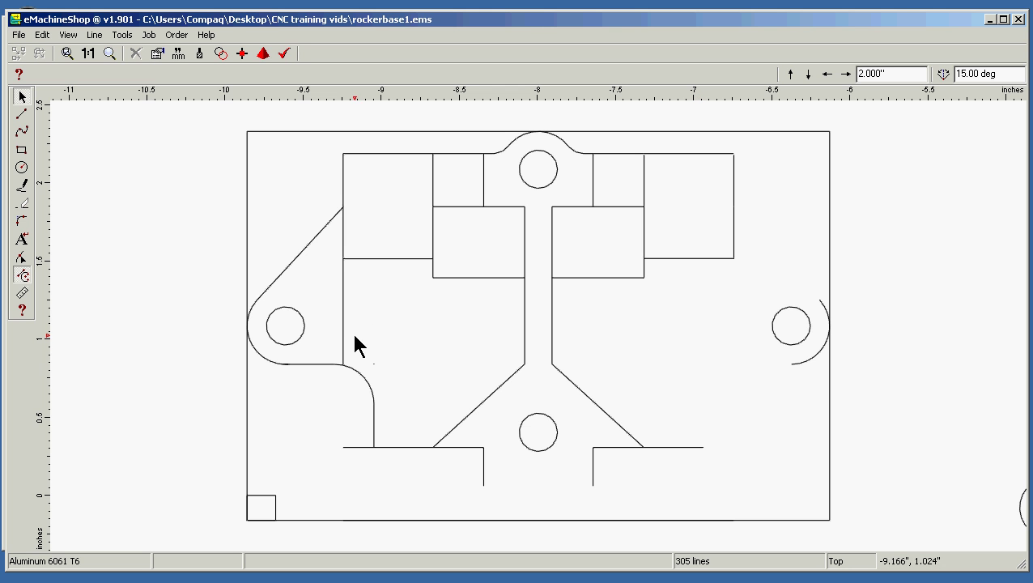
{"action": "left_click", "coordinate": [782, 345]}
{"action": "key", "text": "Delete"}
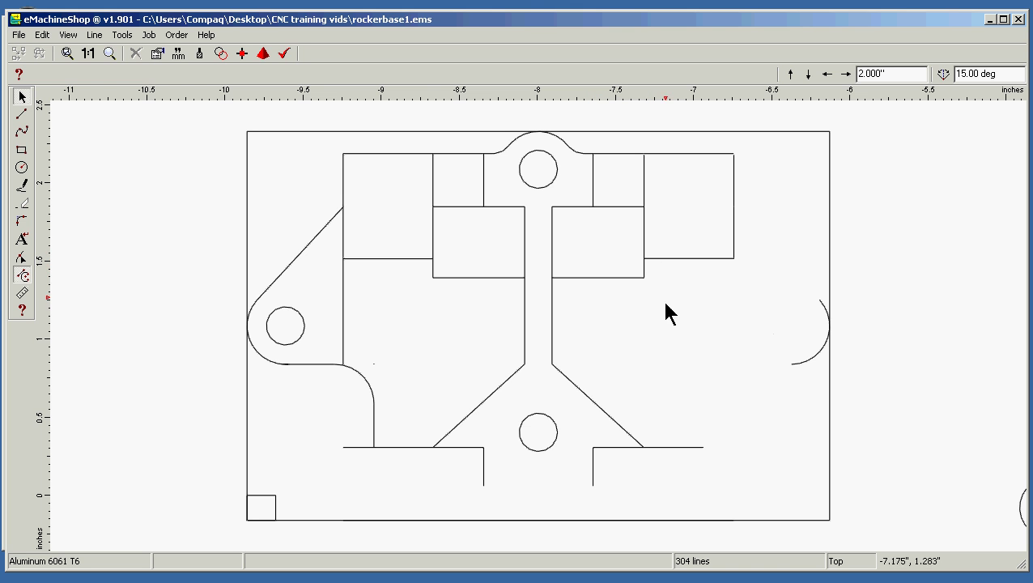
Delete the two diagonal lines under the central web and the hole circle between them.
{"action": "left_click", "coordinate": [609, 415]}
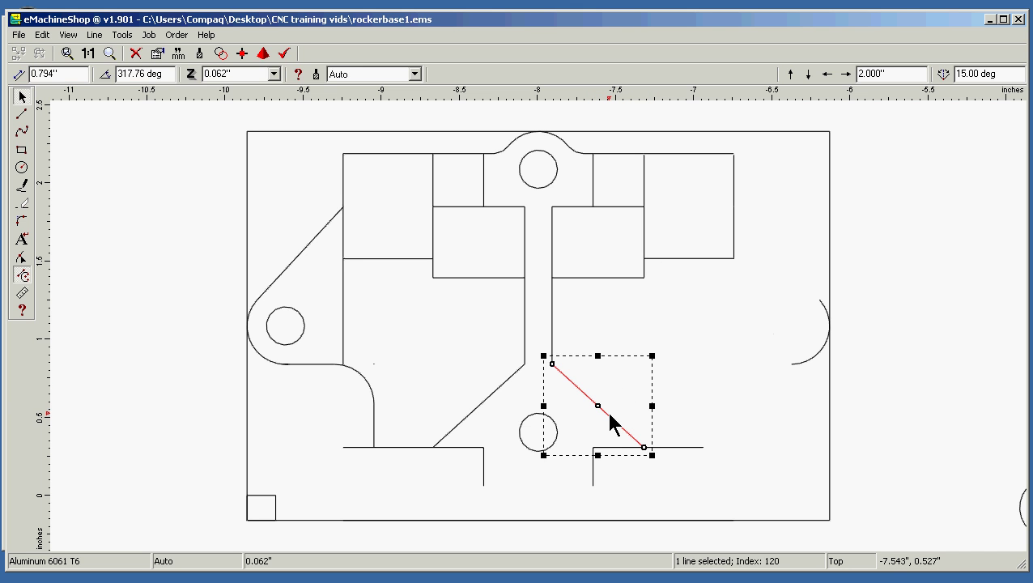
{"action": "key", "text": "Delete"}
{"action": "left_click", "coordinate": [555, 438]}
{"action": "key", "text": "Delete"}
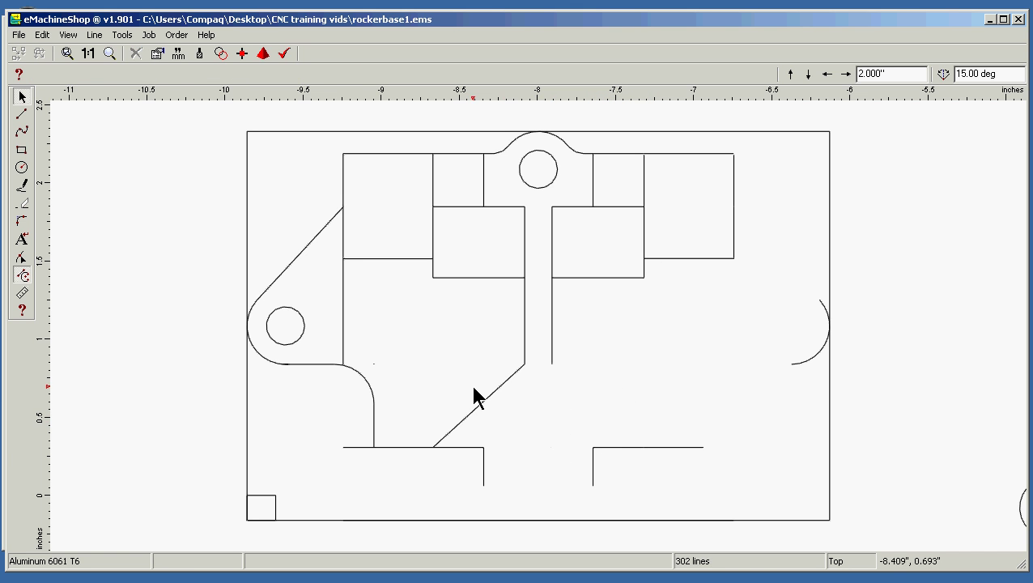
{"action": "left_click", "coordinate": [485, 399]}
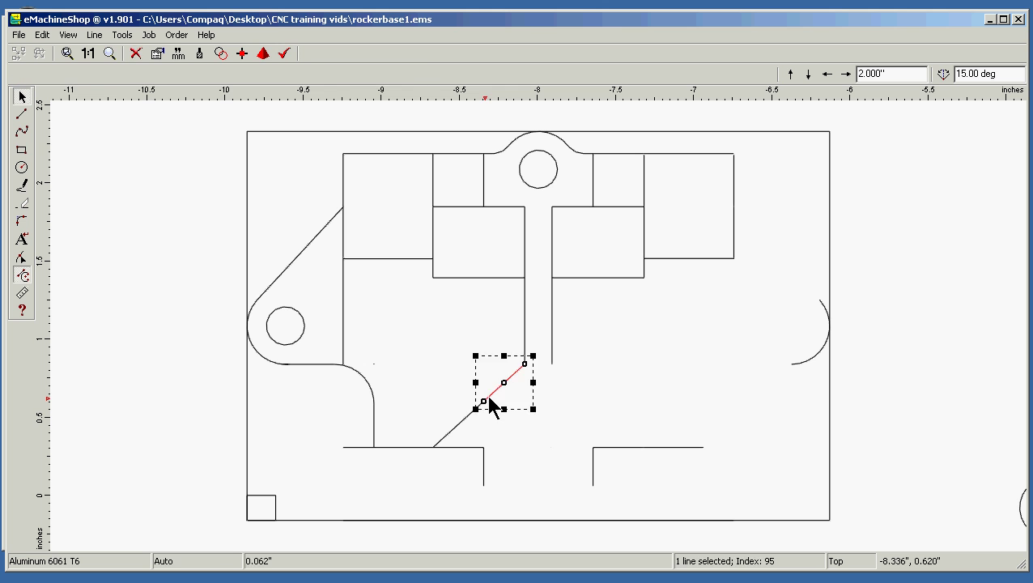
{"action": "key", "text": "Delete"}
{"action": "left_click", "coordinate": [474, 415]}
{"action": "key", "text": "Delete"}
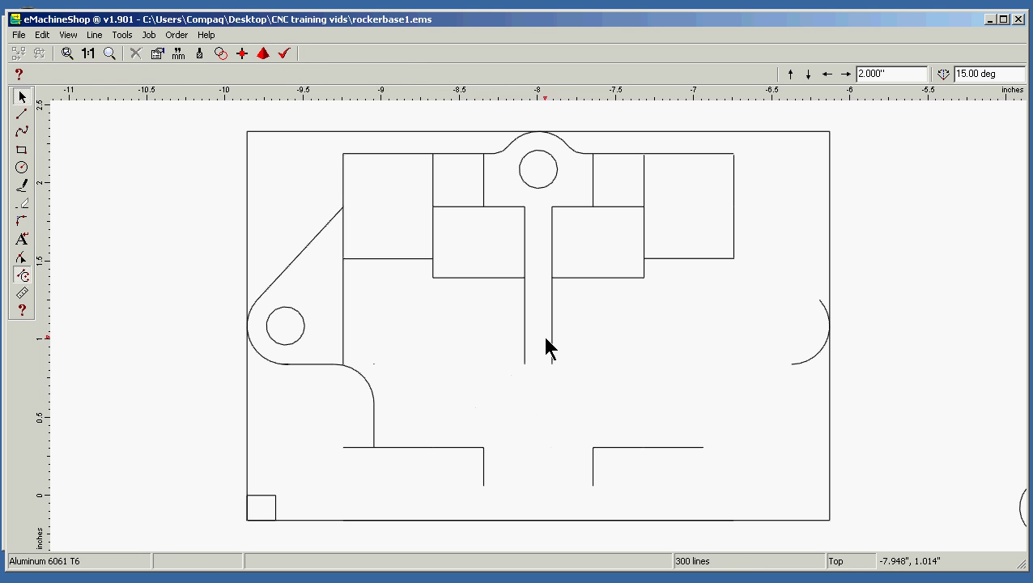
Delete the two vertical lines of the central web below the middle blocks.
{"action": "left_click", "coordinate": [525, 340]}
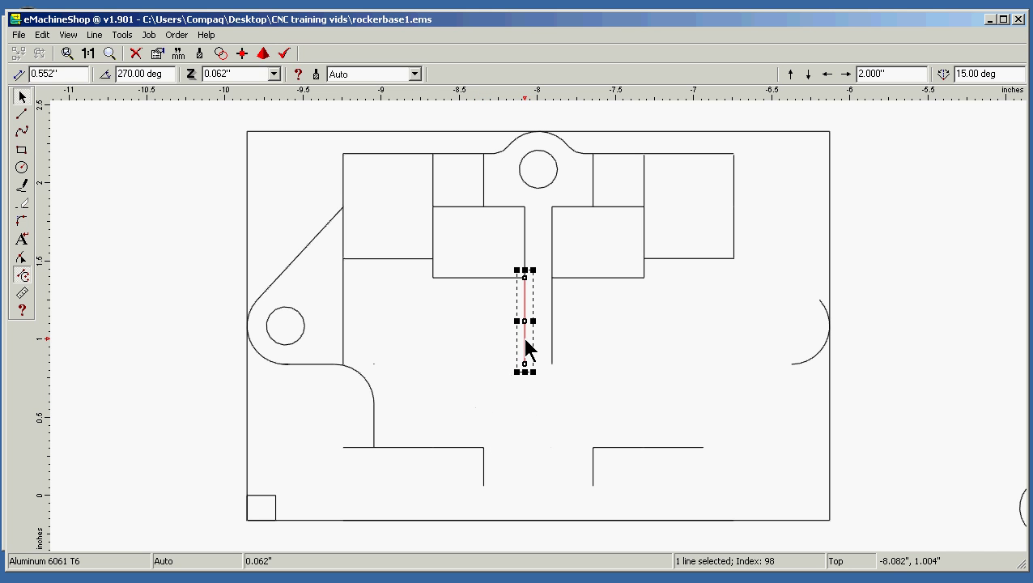
{"action": "key", "text": "Delete"}
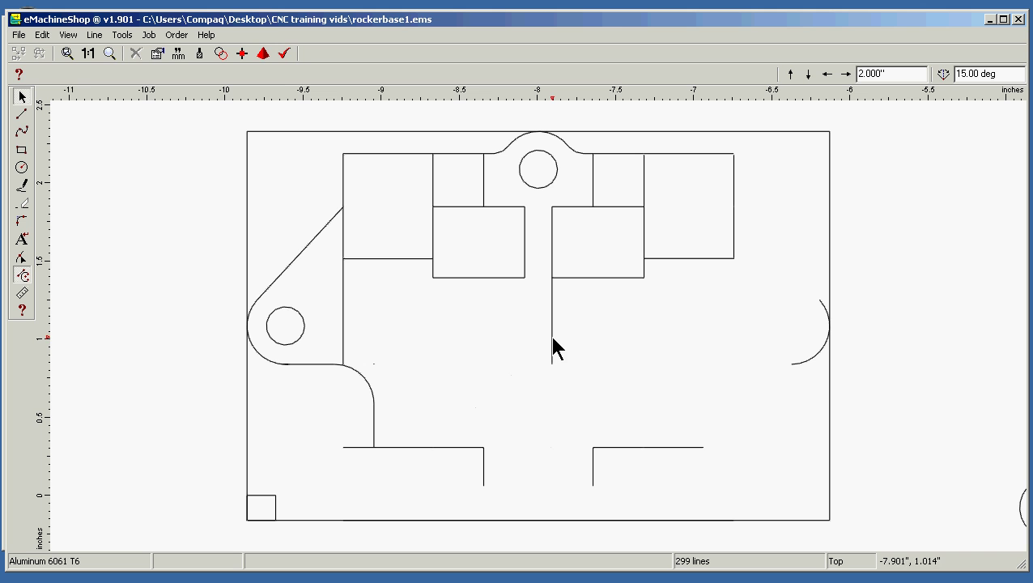
{"action": "left_click", "coordinate": [552, 344]}
{"action": "key", "text": "Delete"}
Delete the right middle block's bottom edge, short lower-right segment and left side, plus the short vertical line above the block.
{"action": "left_click", "coordinate": [596, 278]}
{"action": "key", "text": "Delete"}
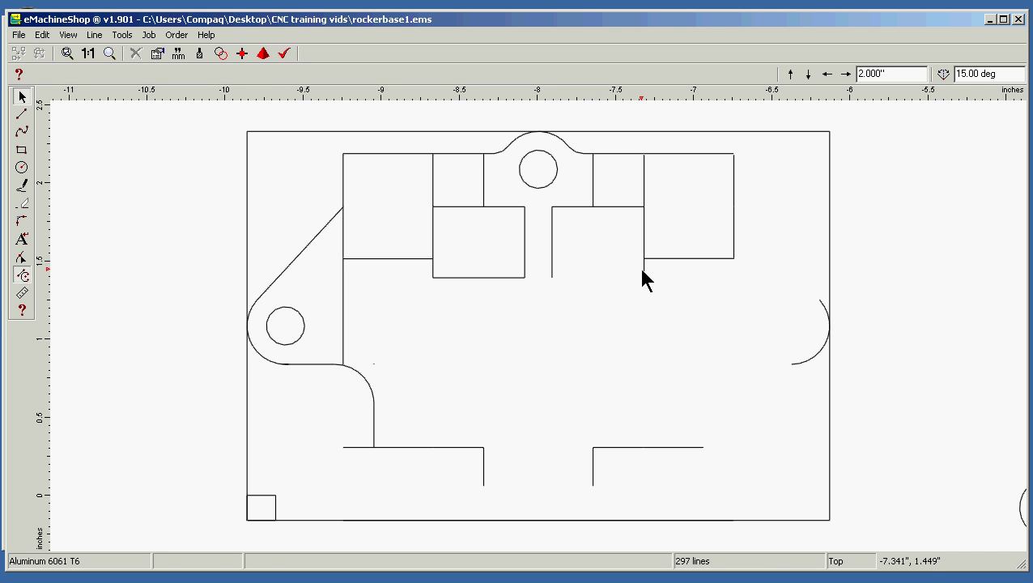
{"action": "left_click", "coordinate": [645, 271]}
{"action": "key", "text": "Delete"}
{"action": "left_click", "coordinate": [552, 239]}
{"action": "key", "text": "Delete"}
{"action": "left_click", "coordinate": [593, 177]}
{"action": "key", "text": "Delete"}
Delete the upper segment of the top-right block's left side and both segments of its right side.
{"action": "left_click", "coordinate": [644, 179]}
{"action": "key", "text": "Delete"}
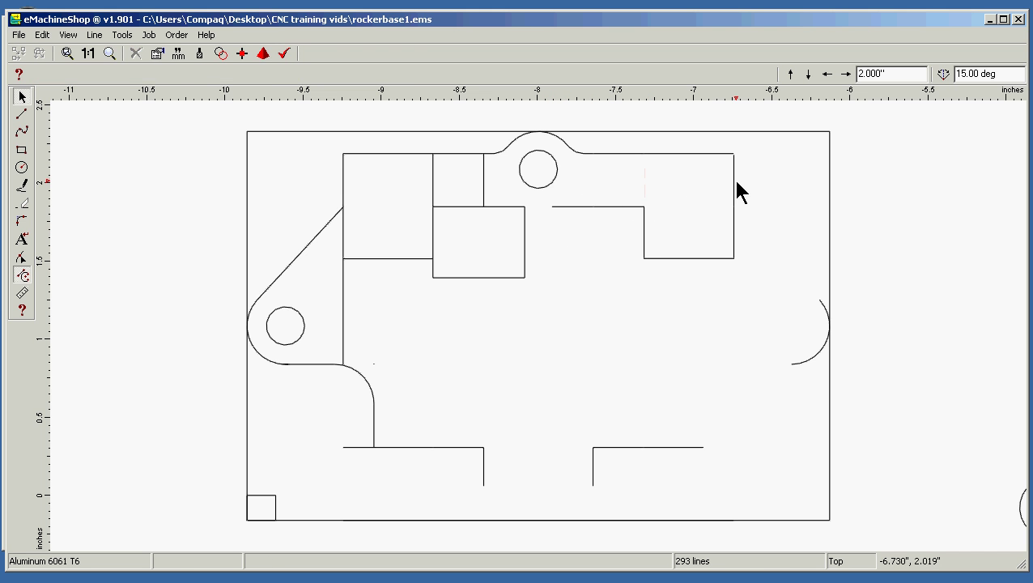
{"action": "left_click", "coordinate": [733, 187]}
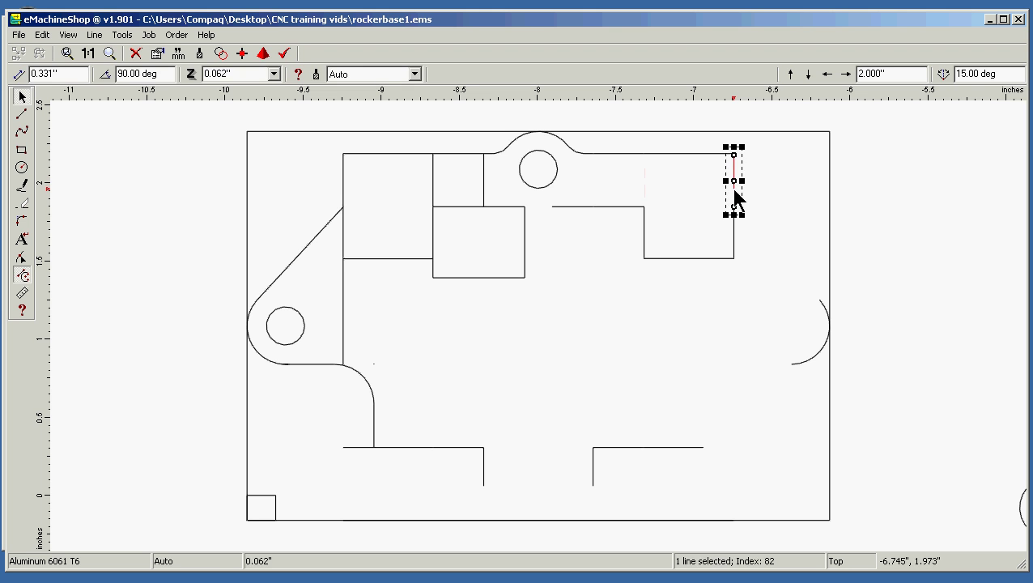
{"action": "key", "text": "Delete"}
{"action": "left_click", "coordinate": [733, 220]}
{"action": "key", "text": "Delete"}
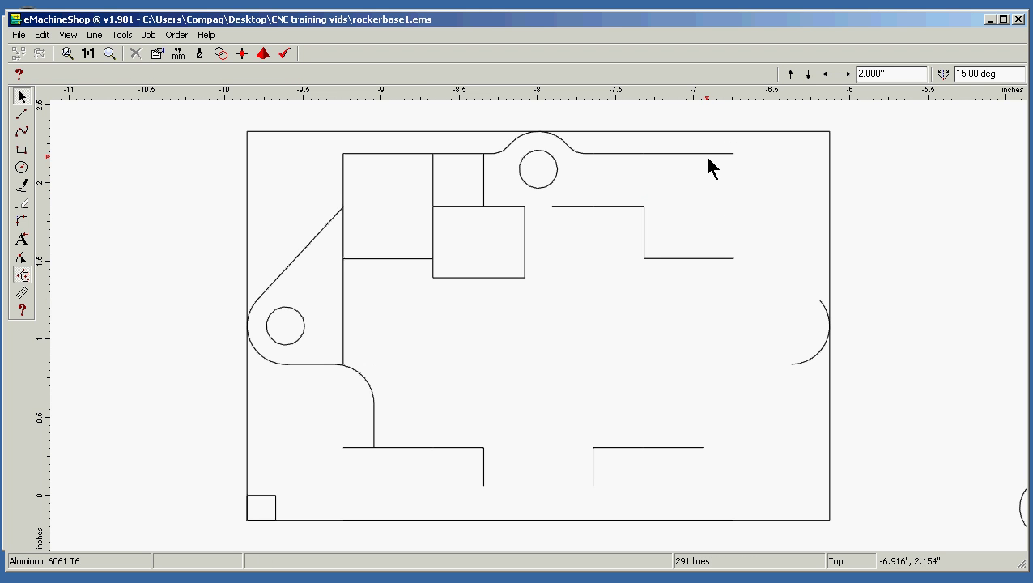
Delete the two straight top-edge segments to the right of the top boss.
{"action": "left_click", "coordinate": [704, 153]}
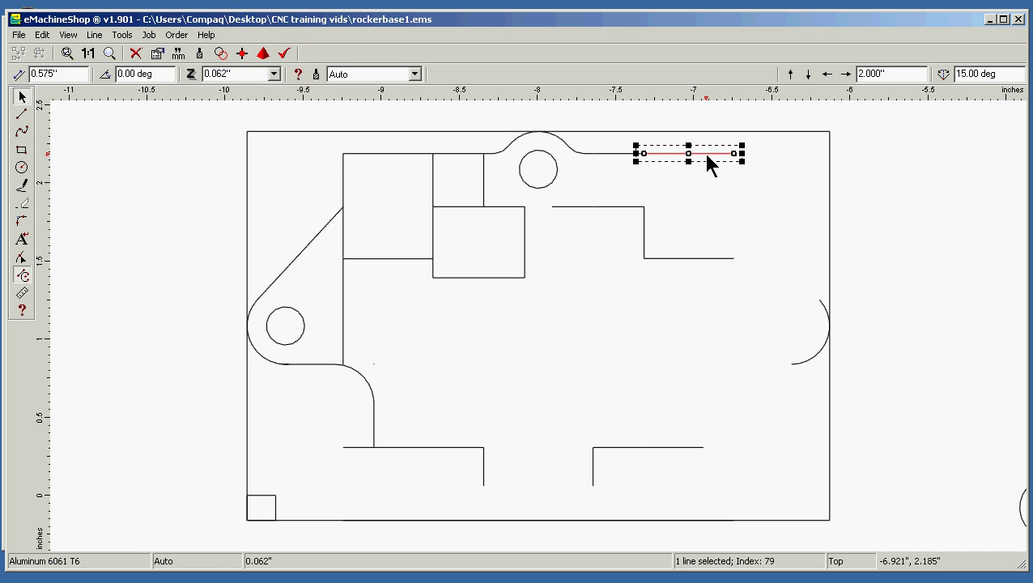
{"action": "key", "text": "Delete"}
{"action": "left_click", "coordinate": [618, 153]}
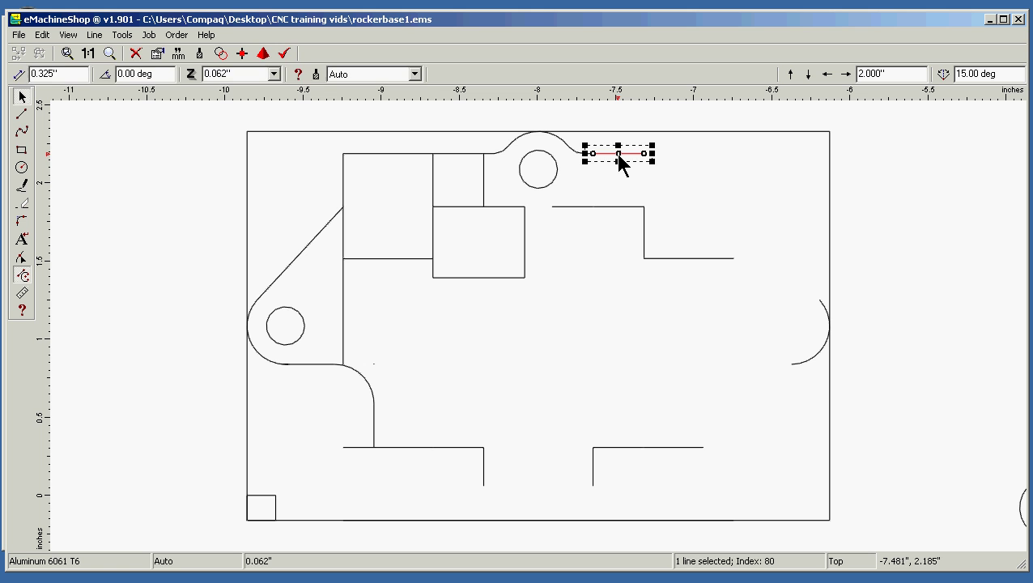
{"action": "key", "text": "Delete"}
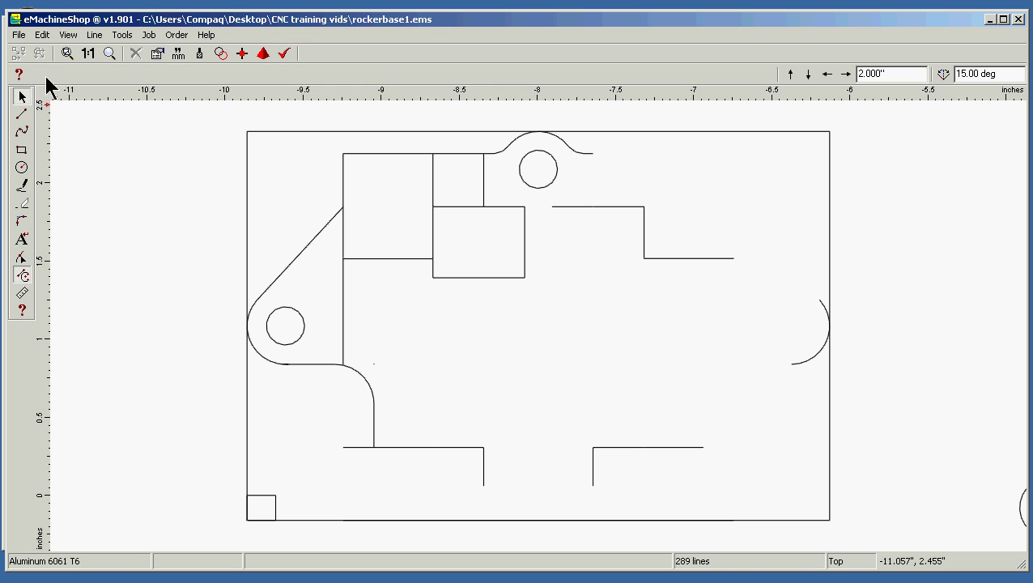
Undo the last six line deletions around the top-right block and the short vertical line beside the top boss.
{"action": "left_click", "coordinate": [44, 35]}
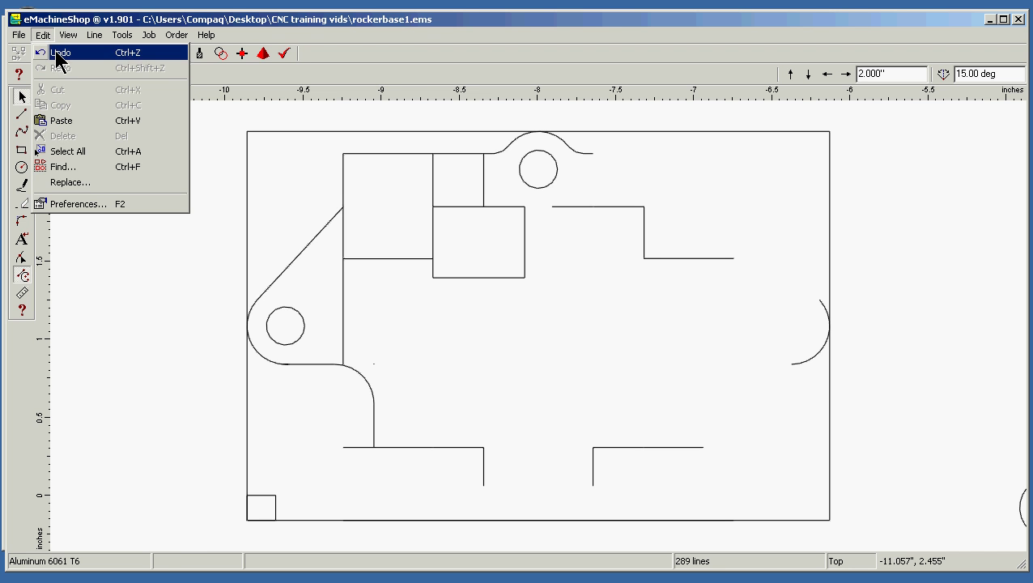
{"action": "left_click", "coordinate": [58, 52]}
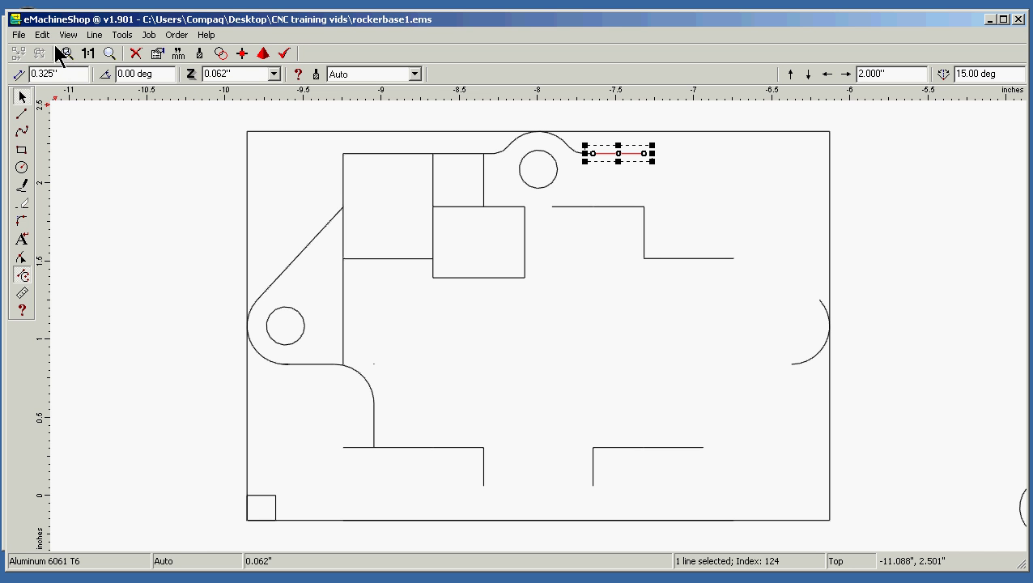
{"action": "left_click", "coordinate": [42, 35]}
{"action": "left_click", "coordinate": [61, 53]}
{"action": "left_click", "coordinate": [44, 34]}
{"action": "left_click", "coordinate": [60, 52]}
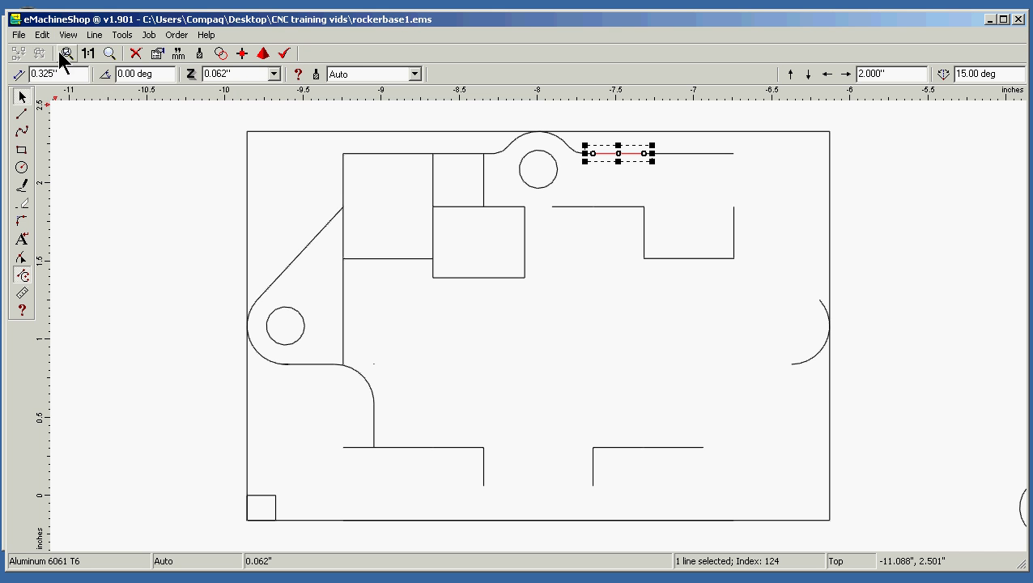
{"action": "left_click", "coordinate": [46, 35]}
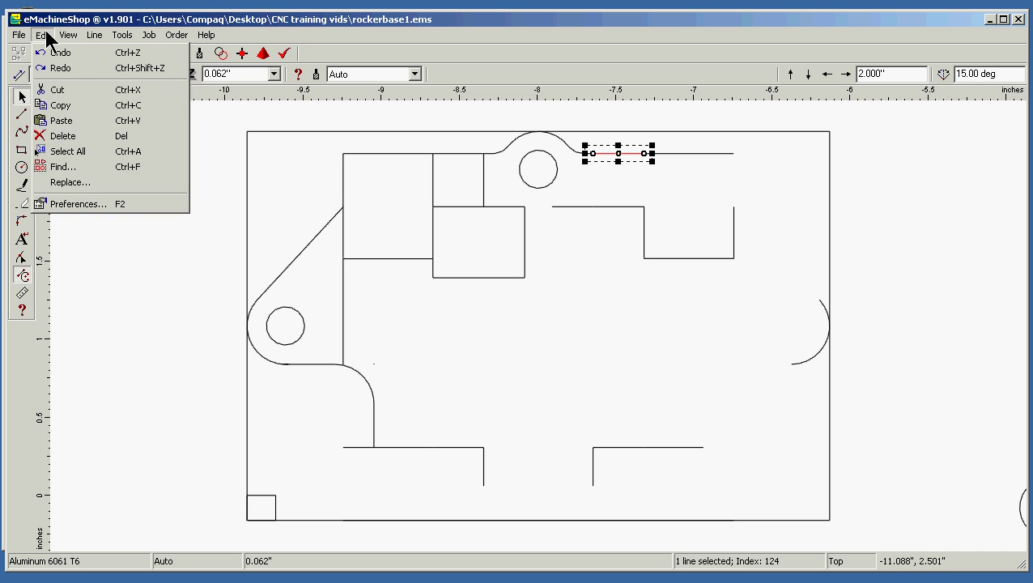
{"action": "left_click", "coordinate": [64, 54]}
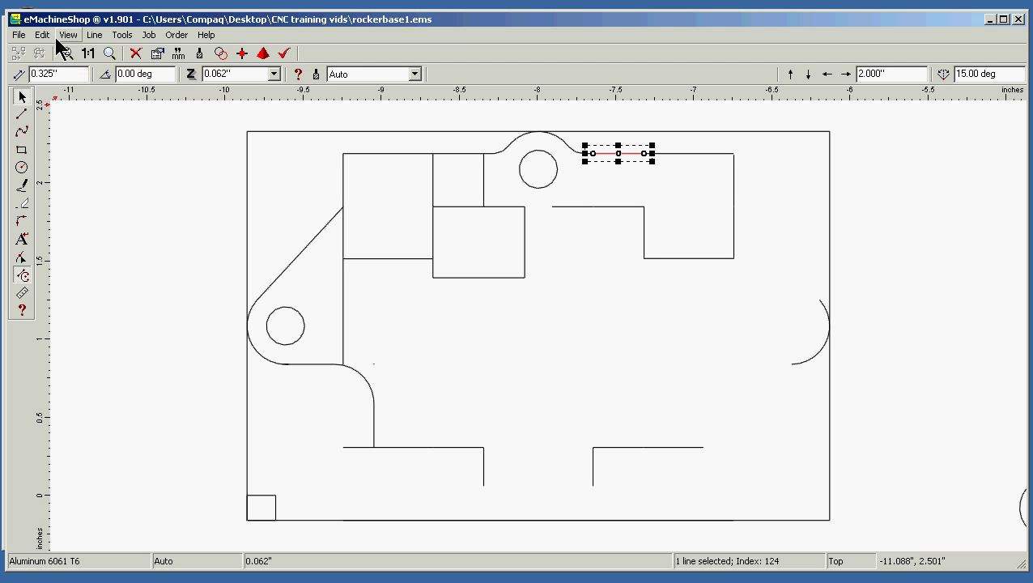
{"action": "left_click", "coordinate": [46, 34]}
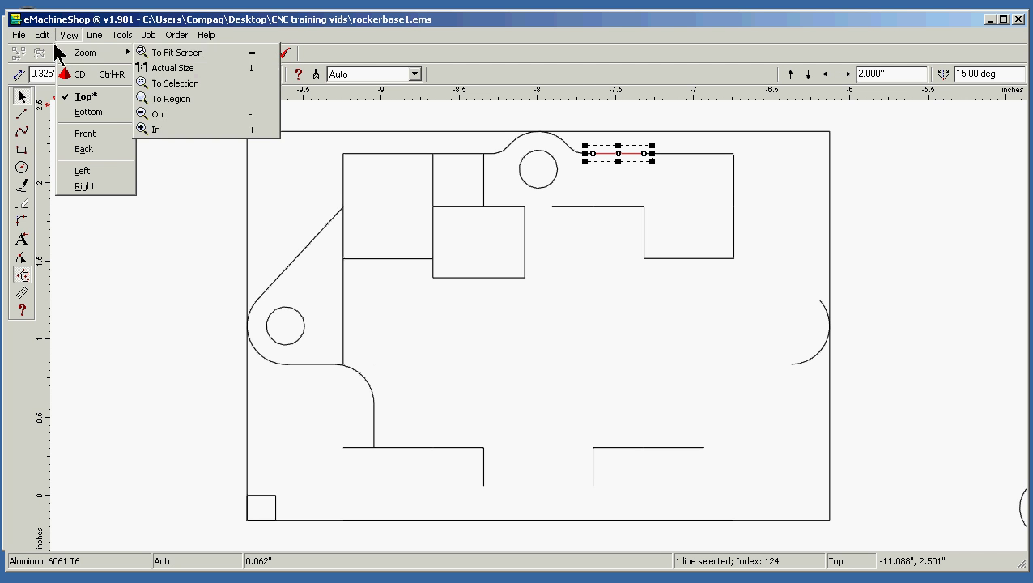
{"action": "left_click", "coordinate": [59, 53]}
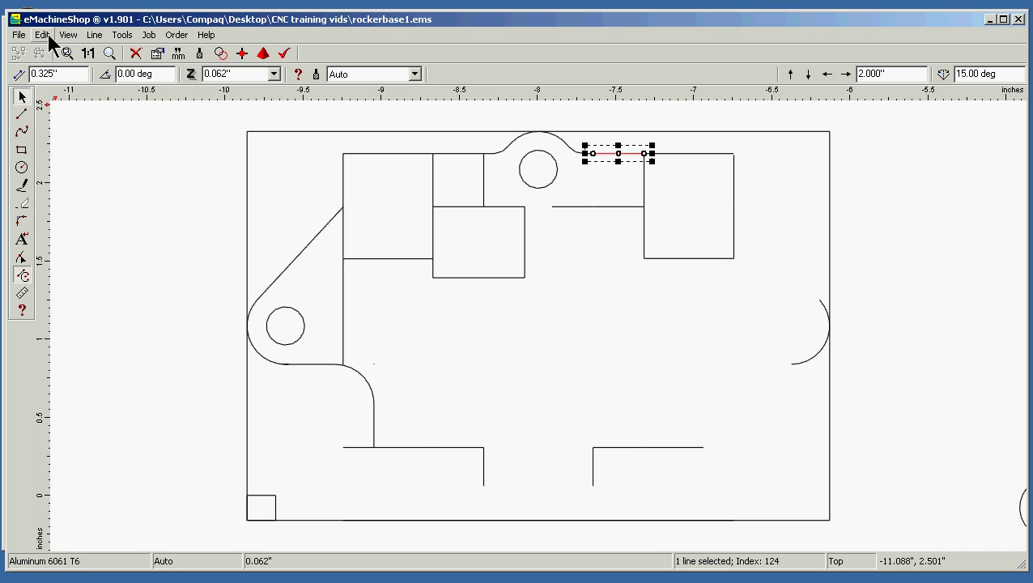
{"action": "left_click", "coordinate": [46, 35]}
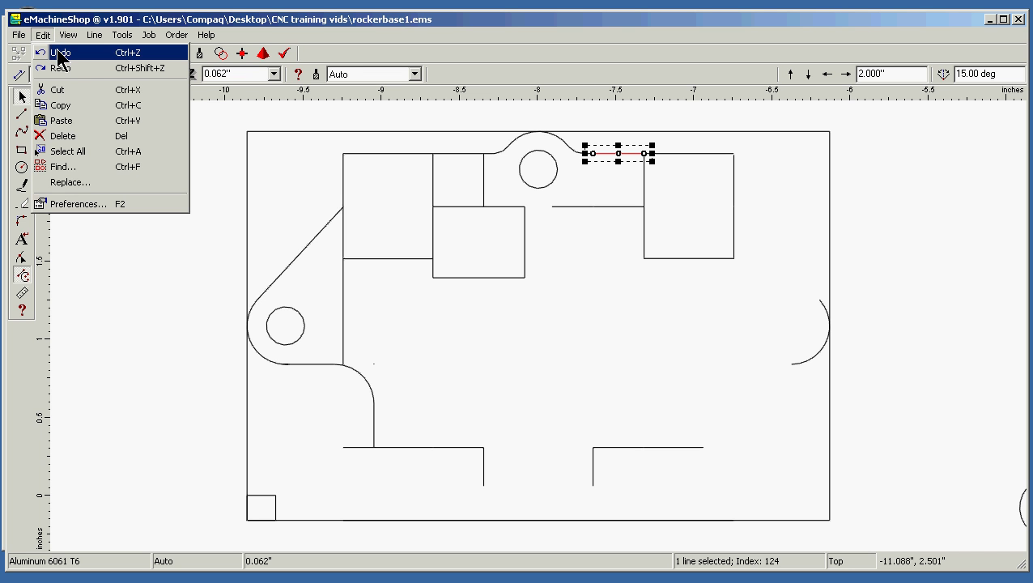
{"action": "left_click", "coordinate": [60, 53]}
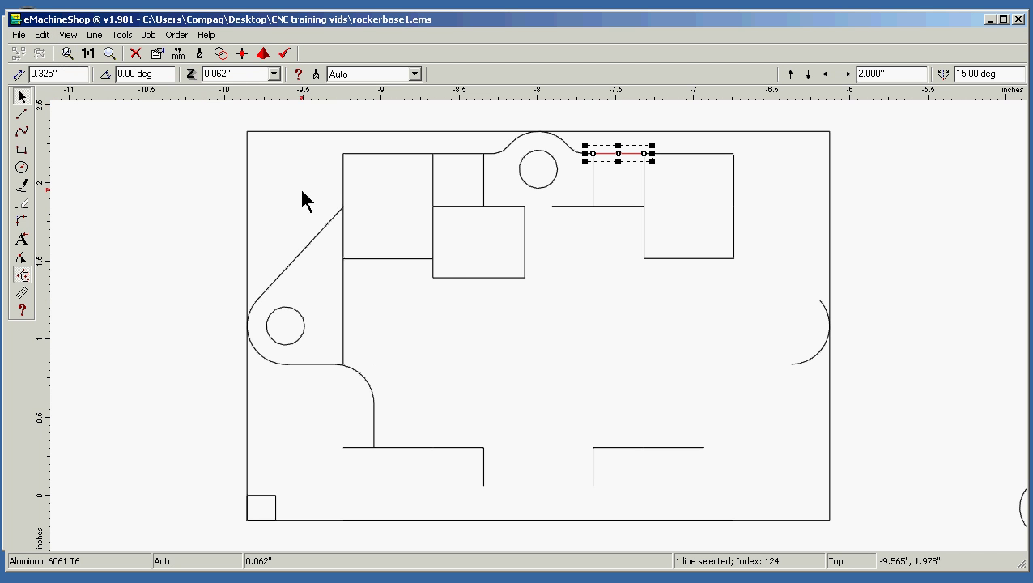
{"action": "left_click", "coordinate": [583, 310]}
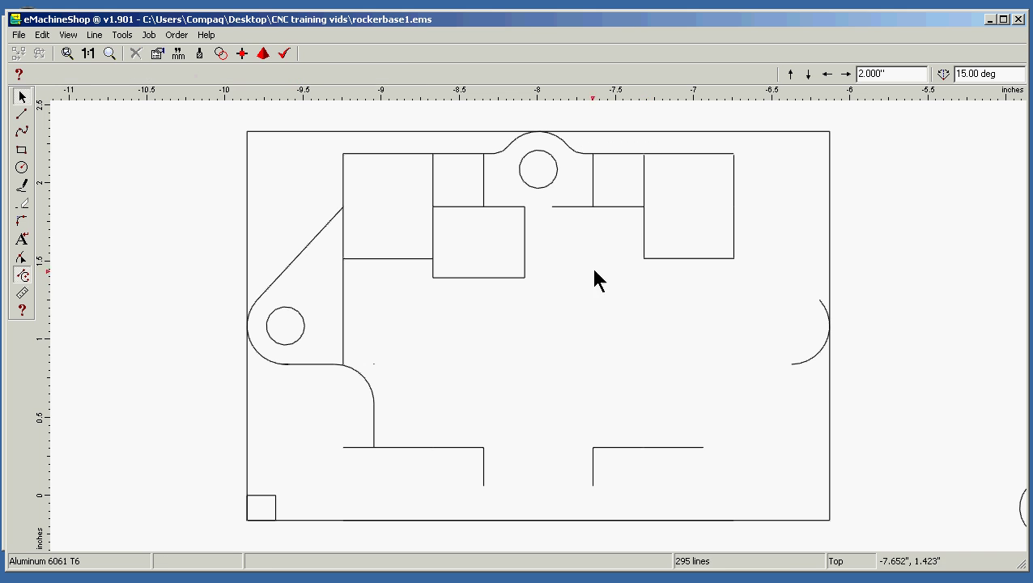
Delete the upper segment of the top-right block's left side and the short horizontal line extending inward below the top boss.
{"action": "left_click", "coordinate": [644, 195]}
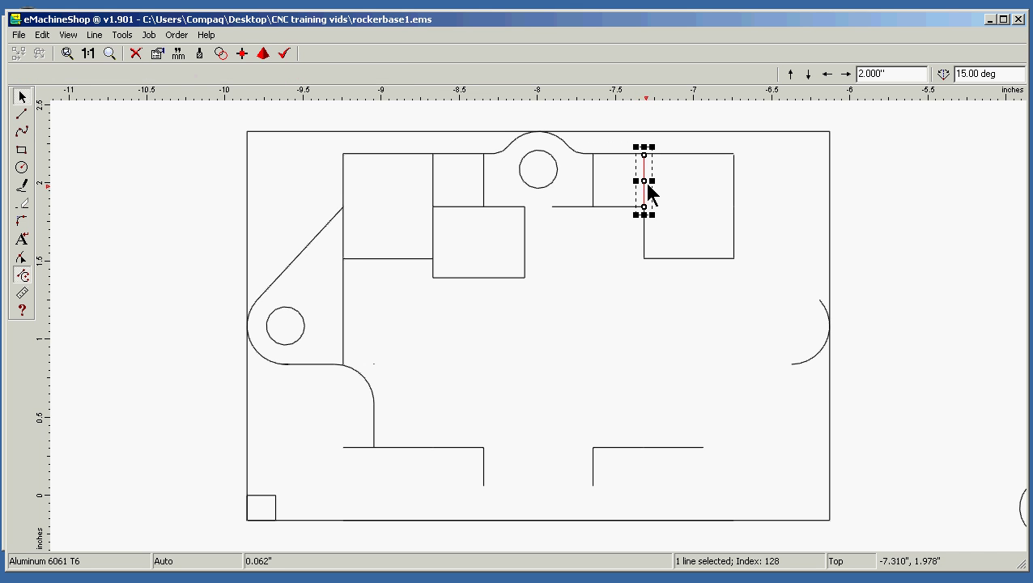
{"action": "key", "text": "Delete"}
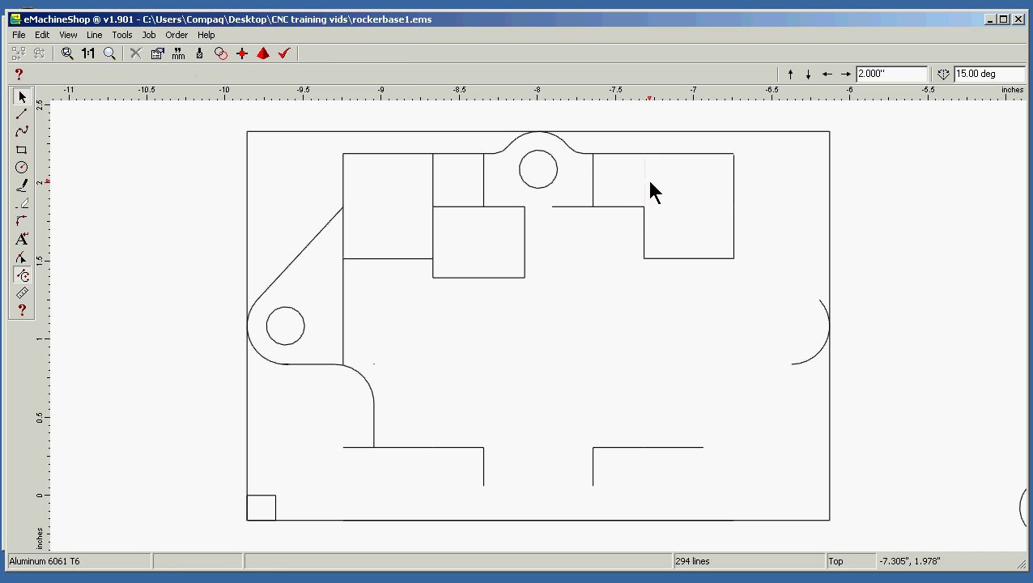
{"action": "left_click", "coordinate": [569, 206]}
{"action": "key", "text": "Delete"}
Delete the left middle block's right side, the top-edge segment beside it, the bottom edge and the short lower-left segment.
{"action": "left_click", "coordinate": [525, 214]}
{"action": "key", "text": "Delete"}
{"action": "left_click", "coordinate": [516, 208]}
{"action": "key", "text": "Delete"}
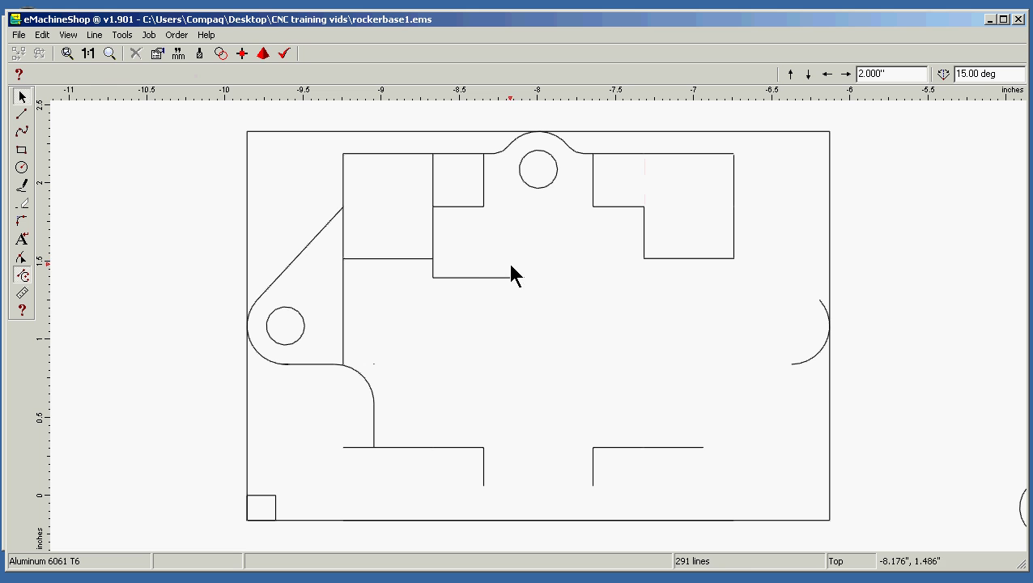
{"action": "left_click", "coordinate": [507, 279]}
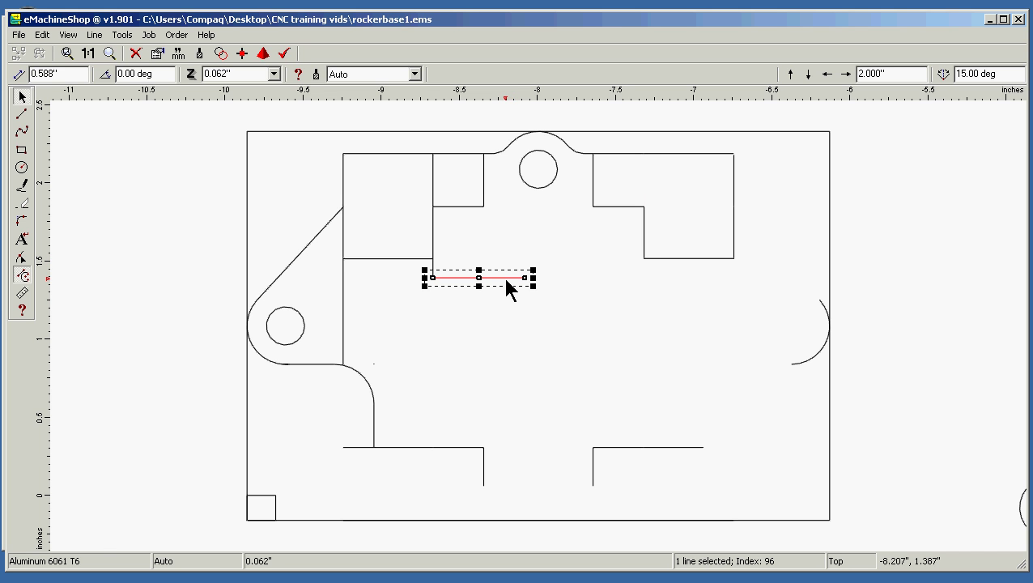
{"action": "key", "text": "Delete"}
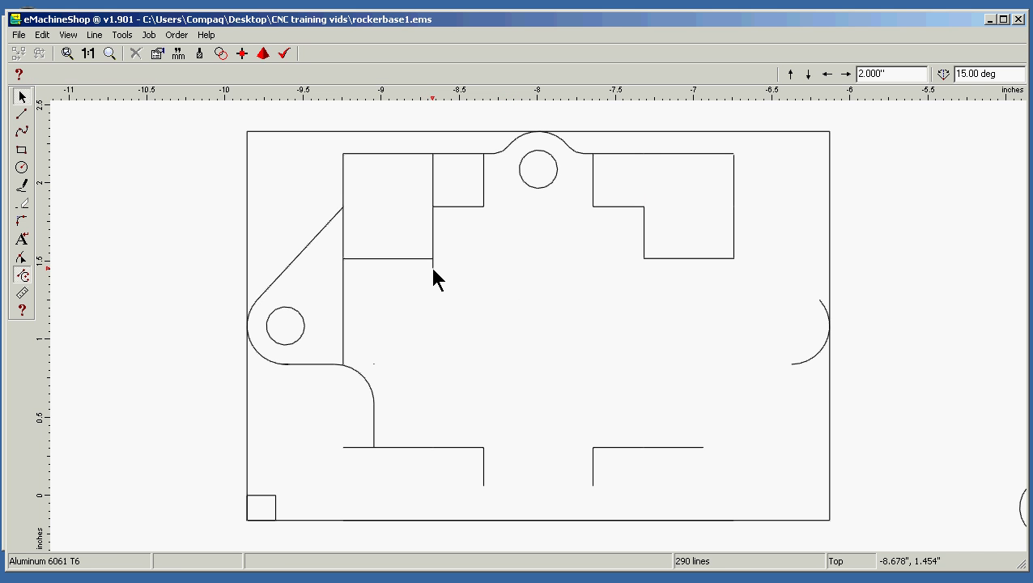
{"action": "left_click", "coordinate": [432, 270]}
{"action": "key", "text": "Delete"}
Delete the vertical line below the top-left block and the diagonal line leading to the left boss.
{"action": "left_click", "coordinate": [341, 299]}
{"action": "key", "text": "Delete"}
{"action": "left_click", "coordinate": [301, 258]}
{"action": "key", "text": "Delete"}
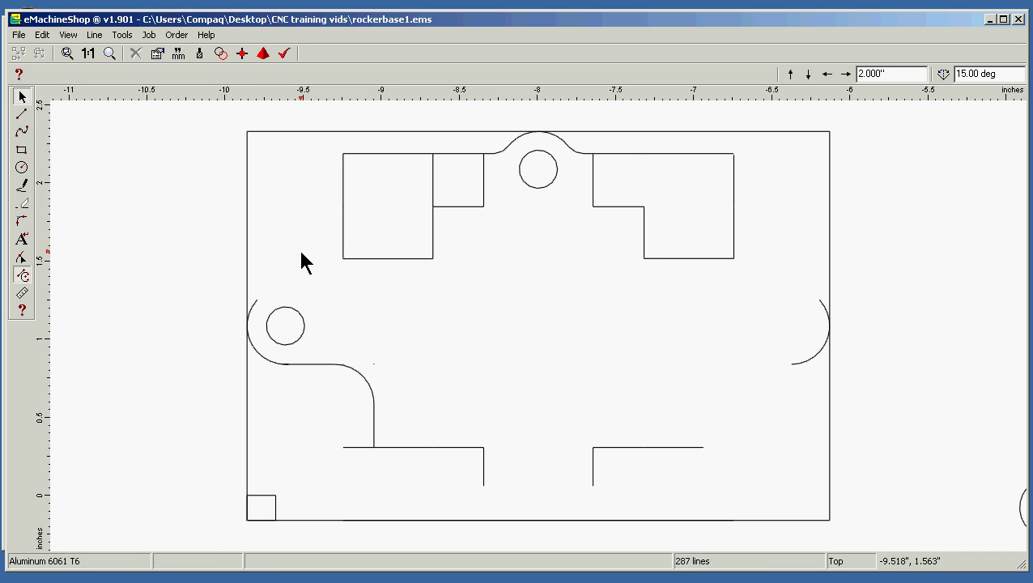
Delete the horizontal line, fillet arc, leftover short segments and vertical line connecting the left boss to the lower-left edge.
{"action": "left_click", "coordinate": [313, 365]}
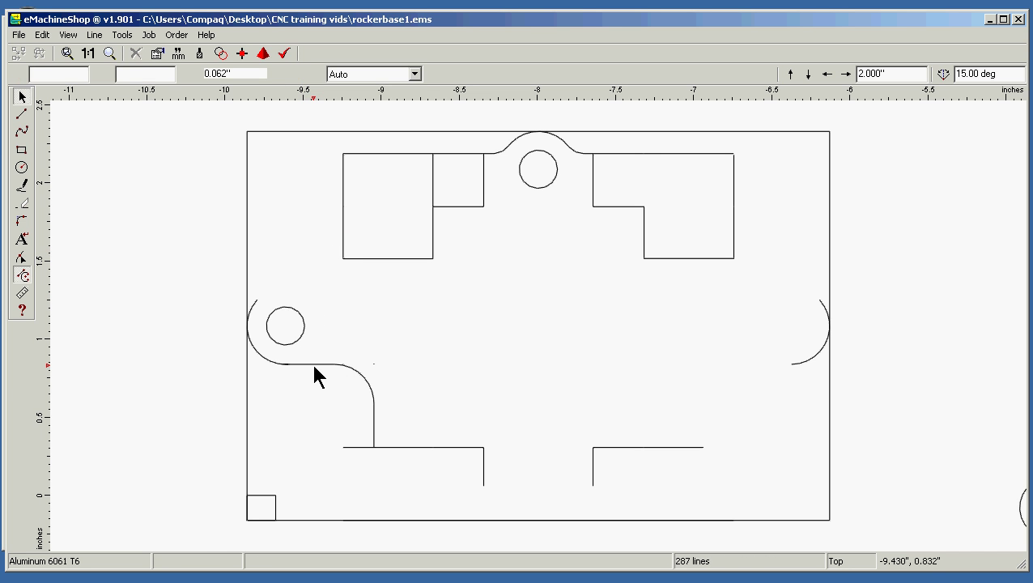
{"action": "key", "text": "Delete"}
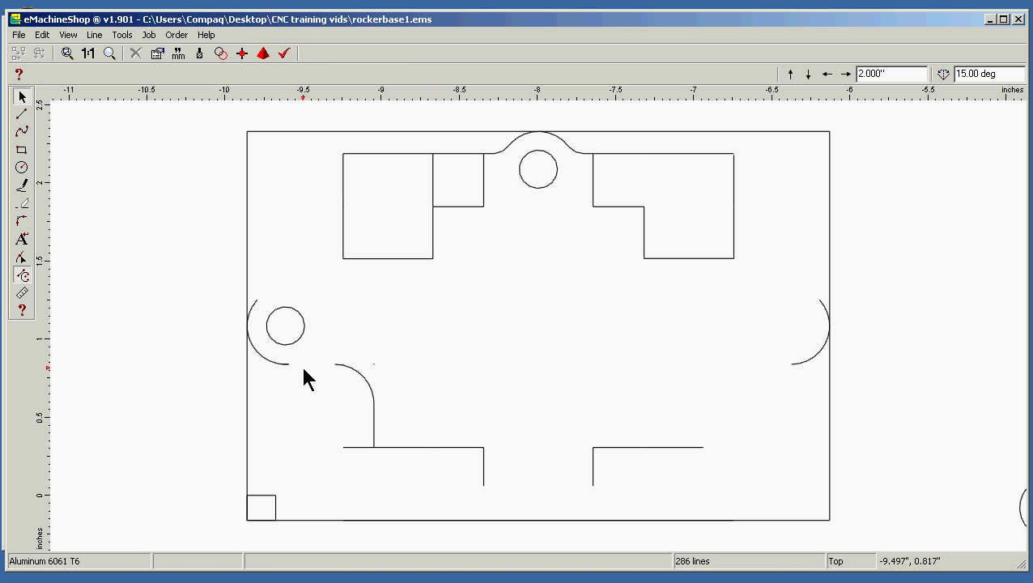
{"action": "left_click", "coordinate": [356, 369]}
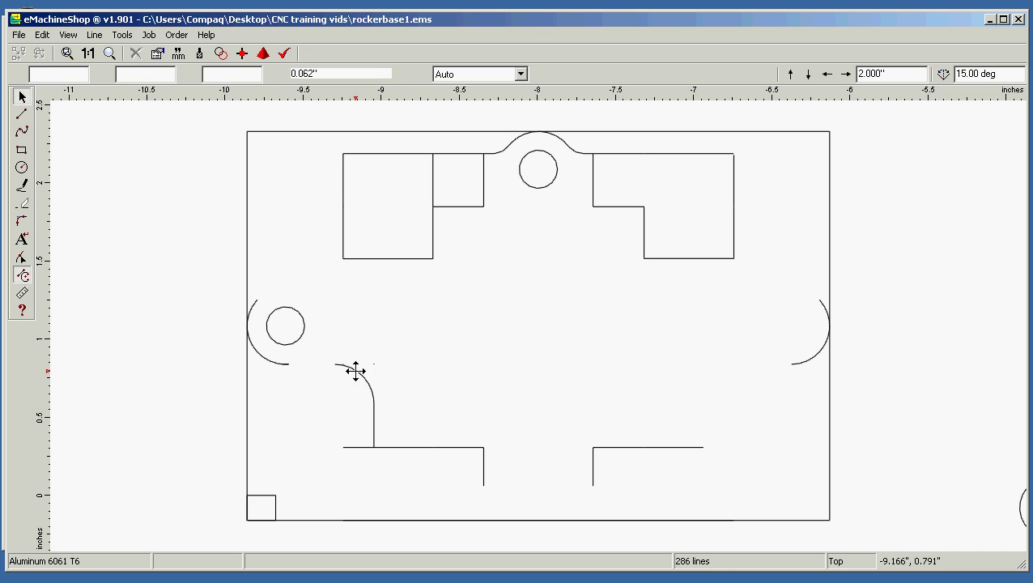
{"action": "key", "text": "Delete"}
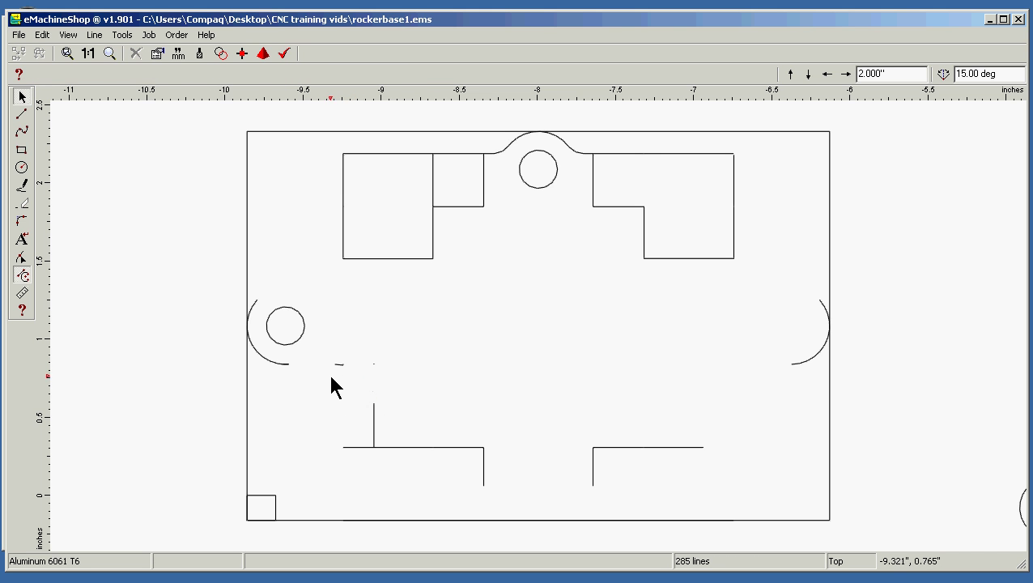
{"action": "left_click_drag", "start_coordinate": [330, 377], "coordinate": [363, 354]}
{"action": "key", "text": "Delete"}
{"action": "left_click", "coordinate": [373, 417]}
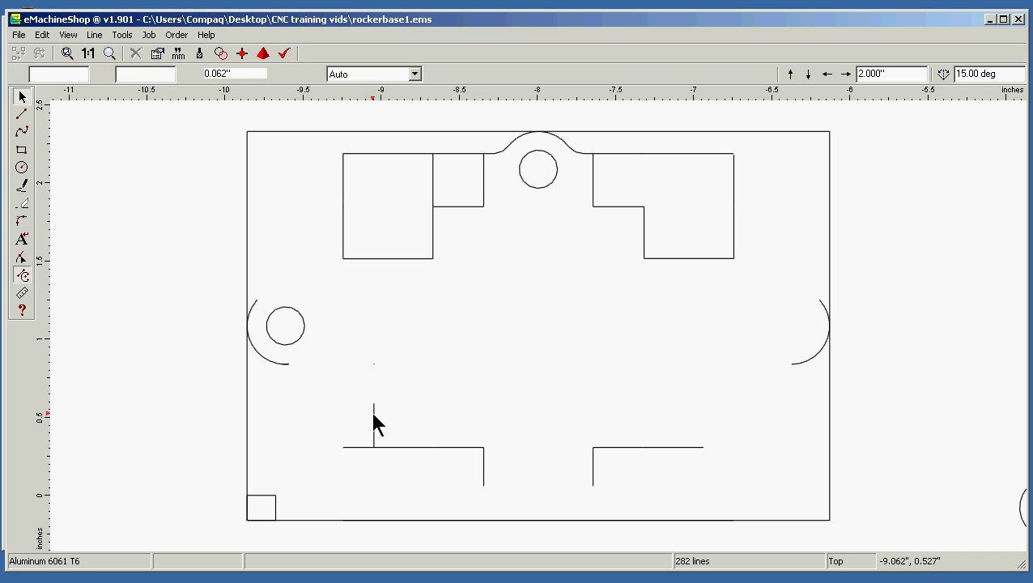
{"action": "key", "text": "Delete"}
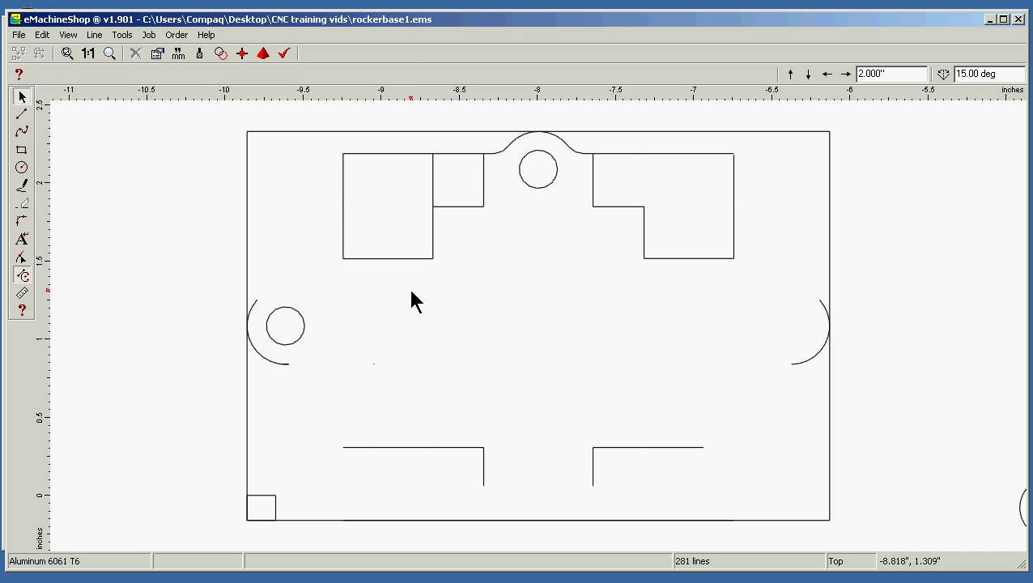
Delete the hole circles of the left boss and the top boss.
{"action": "left_click", "coordinate": [306, 320]}
{"action": "key", "text": "Delete"}
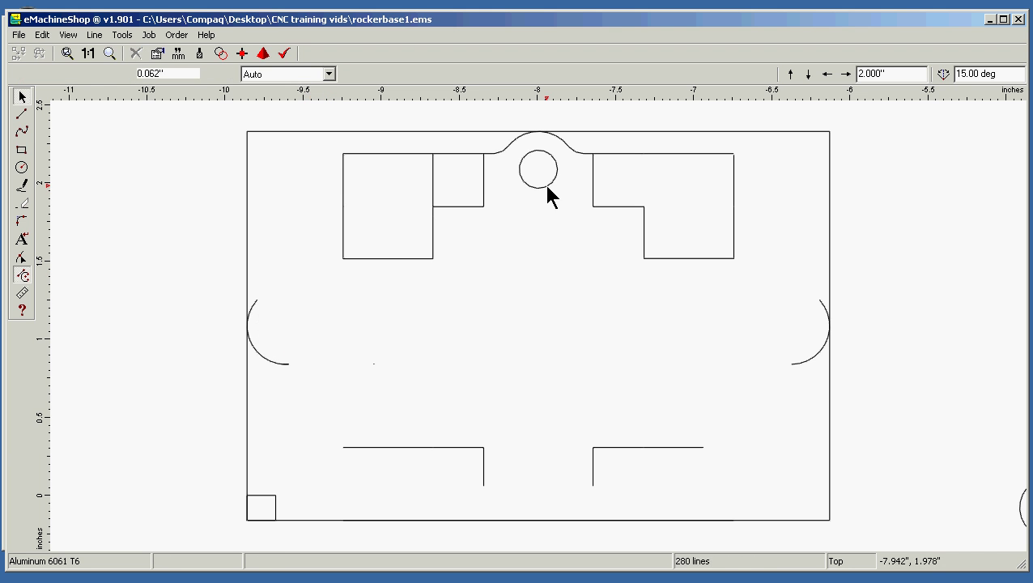
{"action": "left_click", "coordinate": [547, 186]}
{"action": "key", "text": "Delete"}
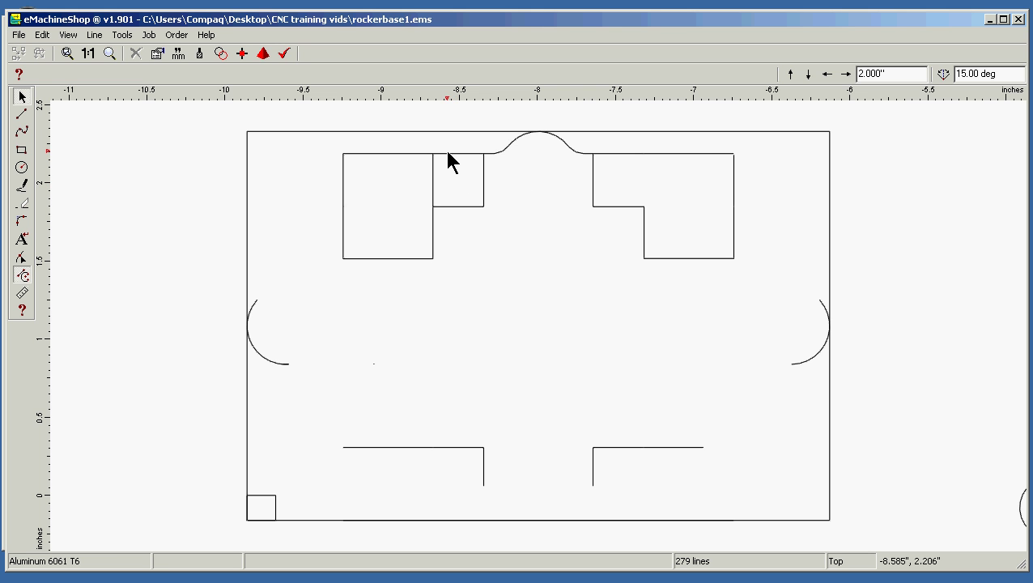
Delete both segments of the top-right block's right side and the two straight top-edge segments right of the top boss.
{"action": "left_click", "coordinate": [734, 192]}
{"action": "key", "text": "Delete"}
{"action": "left_click", "coordinate": [733, 230]}
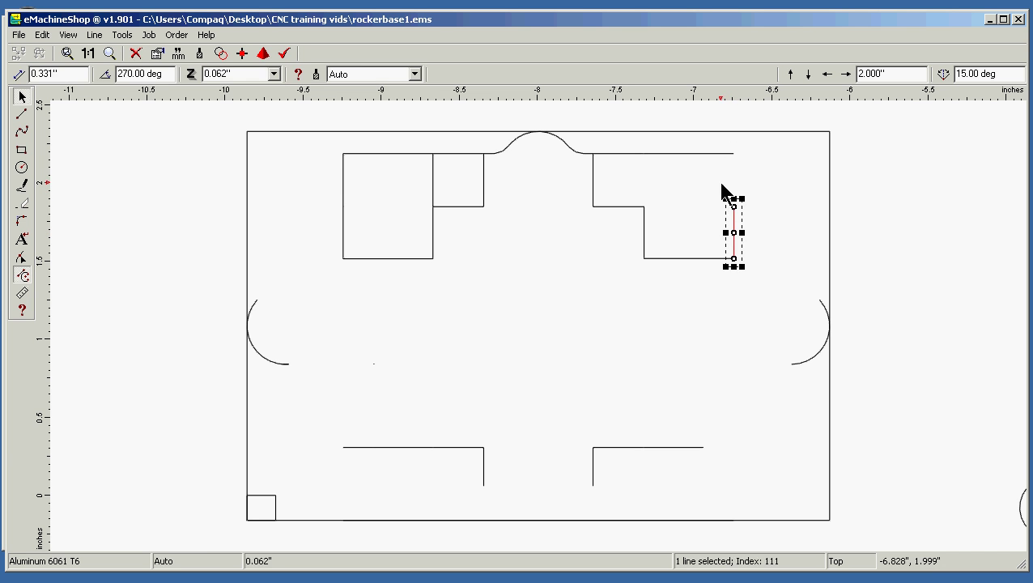
{"action": "key", "text": "Delete"}
{"action": "left_click", "coordinate": [710, 154]}
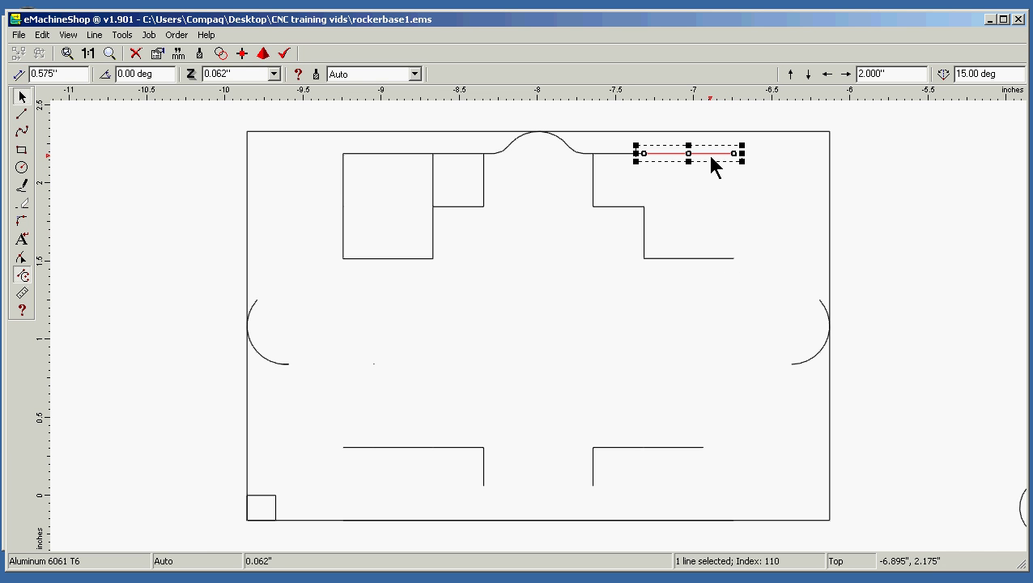
{"action": "key", "text": "Delete"}
{"action": "left_click", "coordinate": [631, 154]}
{"action": "key", "text": "Delete"}
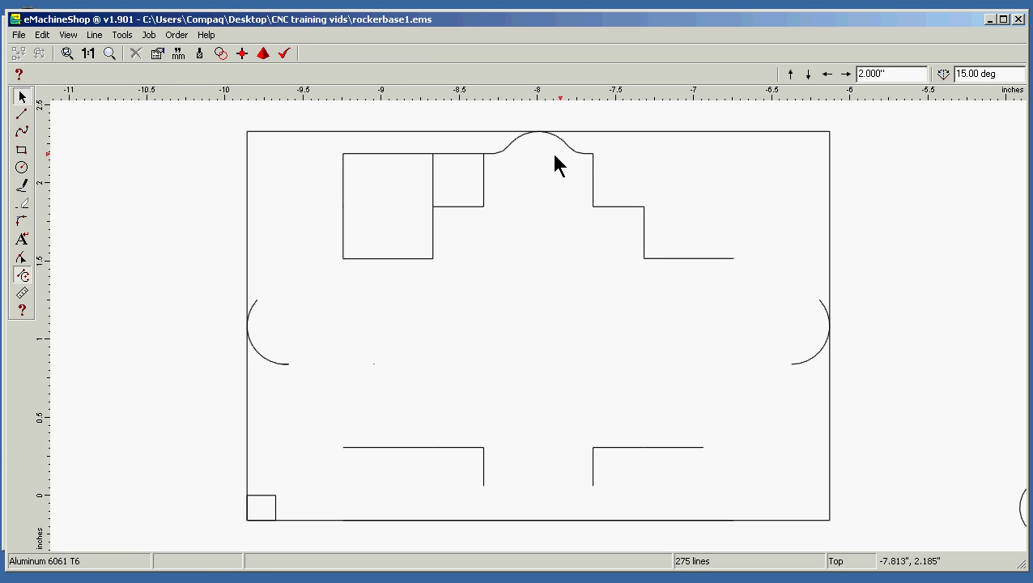
Delete the two straight top-edge segments left of the top boss and the upper segment of the top-left block's right side.
{"action": "left_click", "coordinate": [467, 154]}
{"action": "key", "text": "Delete"}
{"action": "left_click", "coordinate": [433, 184]}
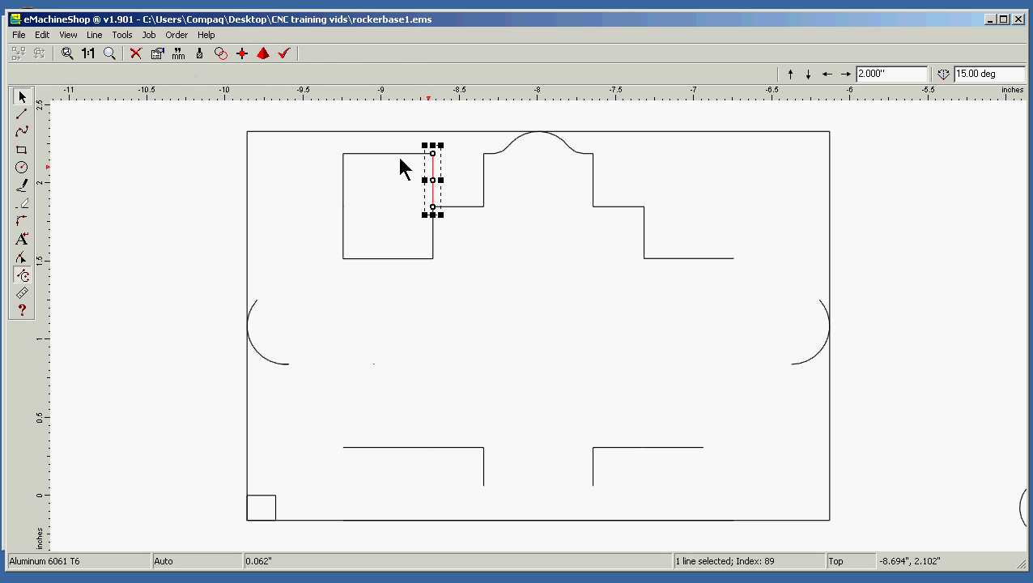
{"action": "key", "text": "Delete"}
{"action": "left_click", "coordinate": [396, 154]}
{"action": "key", "text": "Delete"}
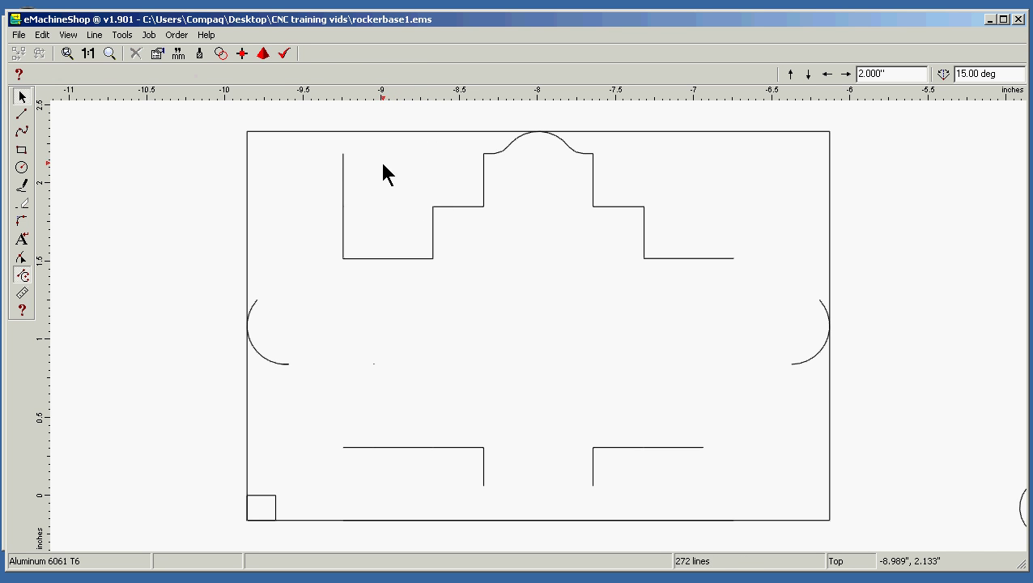
Delete both segments of the top-left block's left side.
{"action": "left_click", "coordinate": [343, 197]}
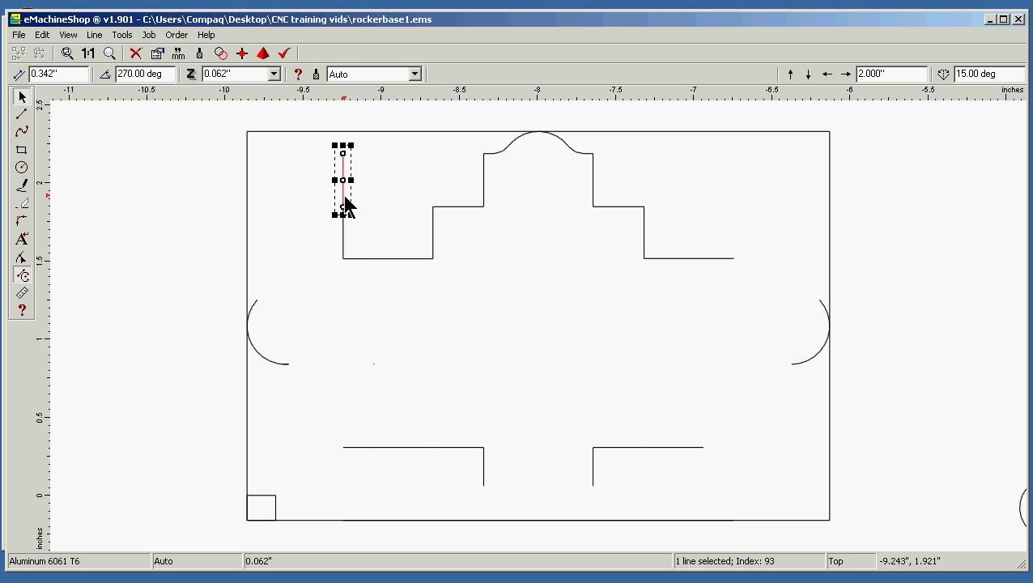
{"action": "key", "text": "Delete"}
{"action": "left_click", "coordinate": [343, 233]}
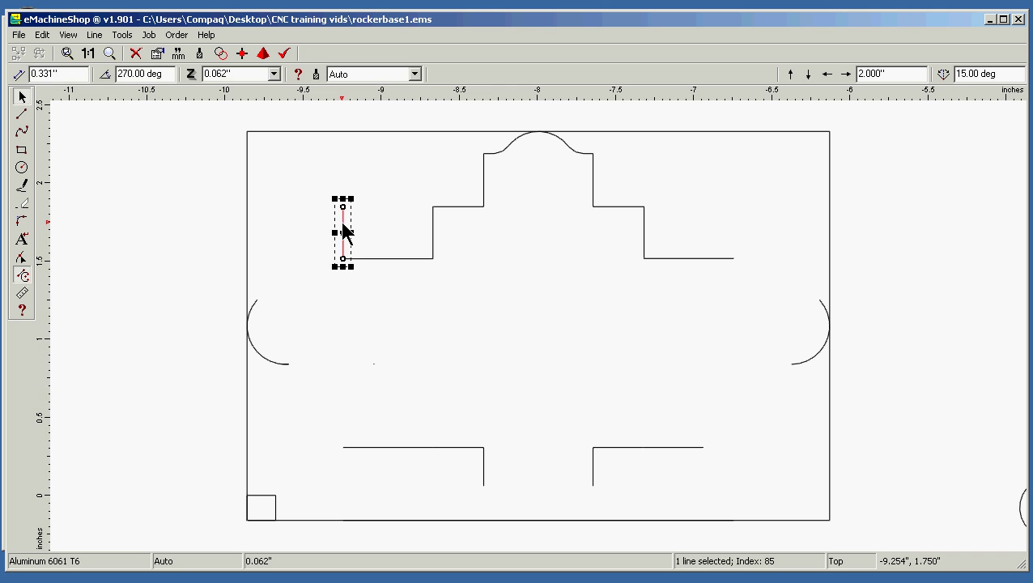
{"action": "key", "text": "Delete"}
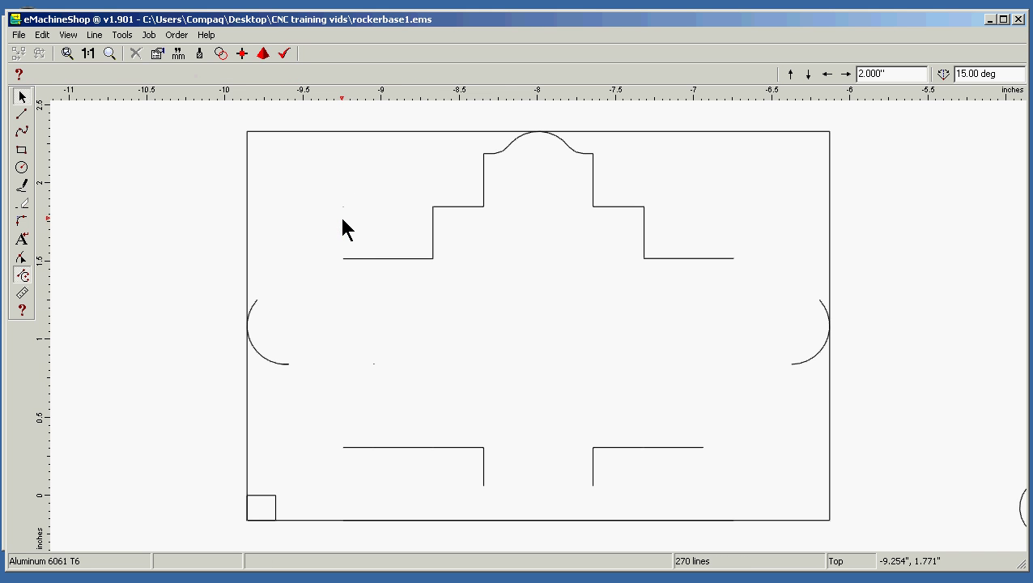
Delete the small fillet arc at the top boss's left foot and the short horizontal segment next to it.
{"action": "left_click", "coordinate": [499, 162]}
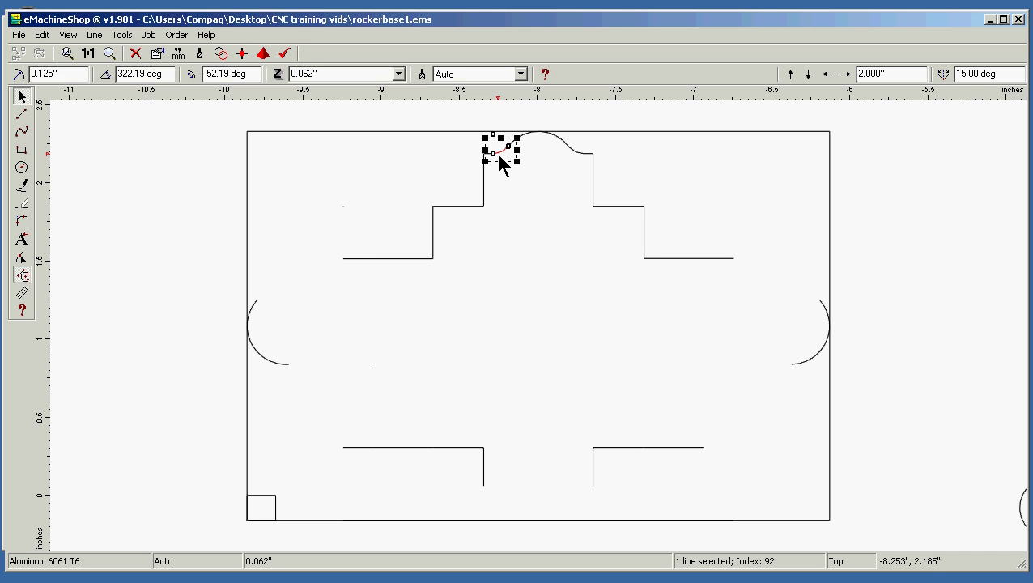
{"action": "key", "text": "Delete"}
{"action": "left_click", "coordinate": [488, 153]}
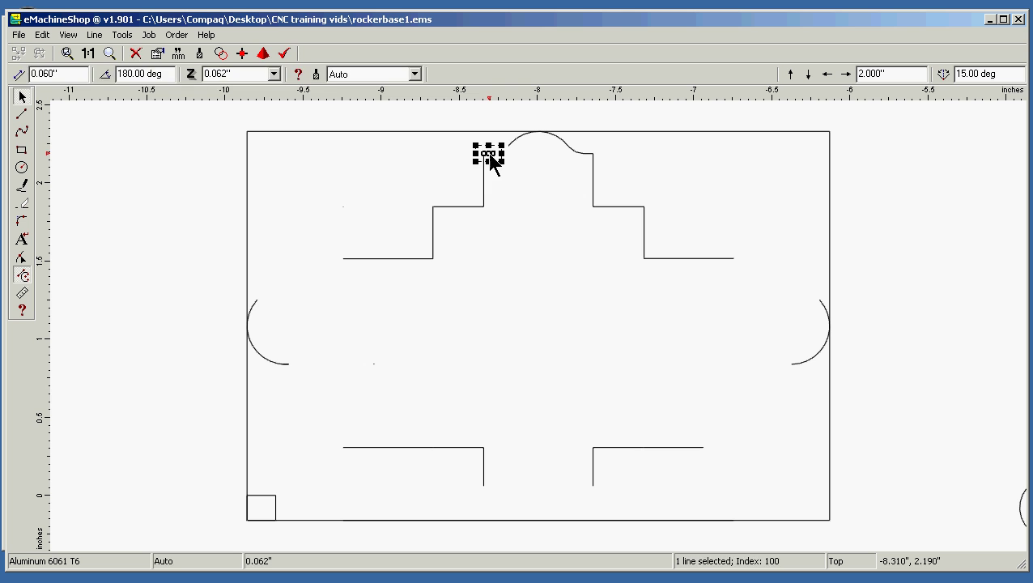
{"action": "key", "text": "Delete"}
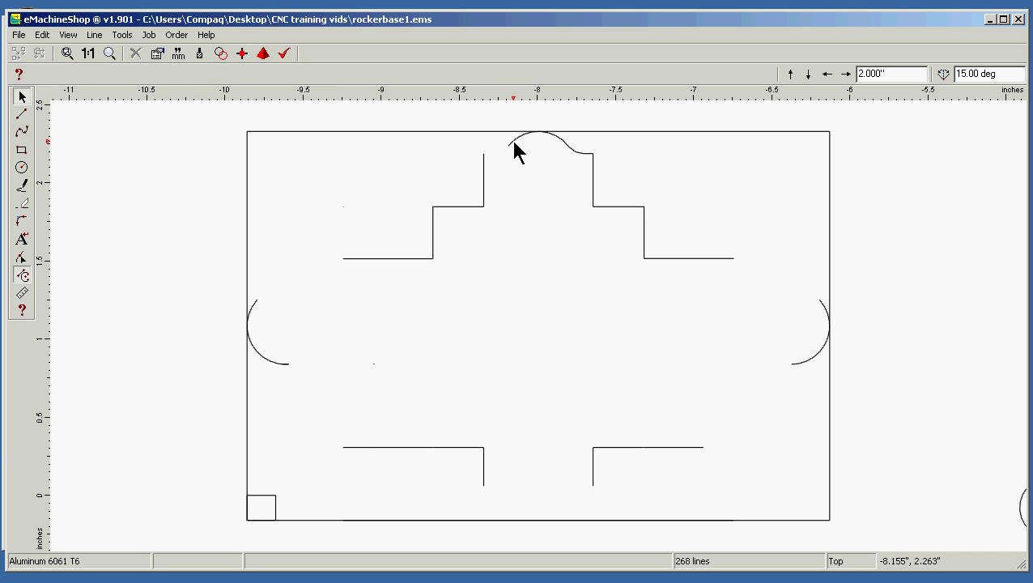
Delete the top boss's main arc, its right foot fillet arc and the short horizontal segment next to it.
{"action": "left_click", "coordinate": [513, 143]}
{"action": "key", "text": "Delete"}
{"action": "left_click", "coordinate": [575, 150]}
{"action": "key", "text": "Delete"}
{"action": "left_click", "coordinate": [589, 154]}
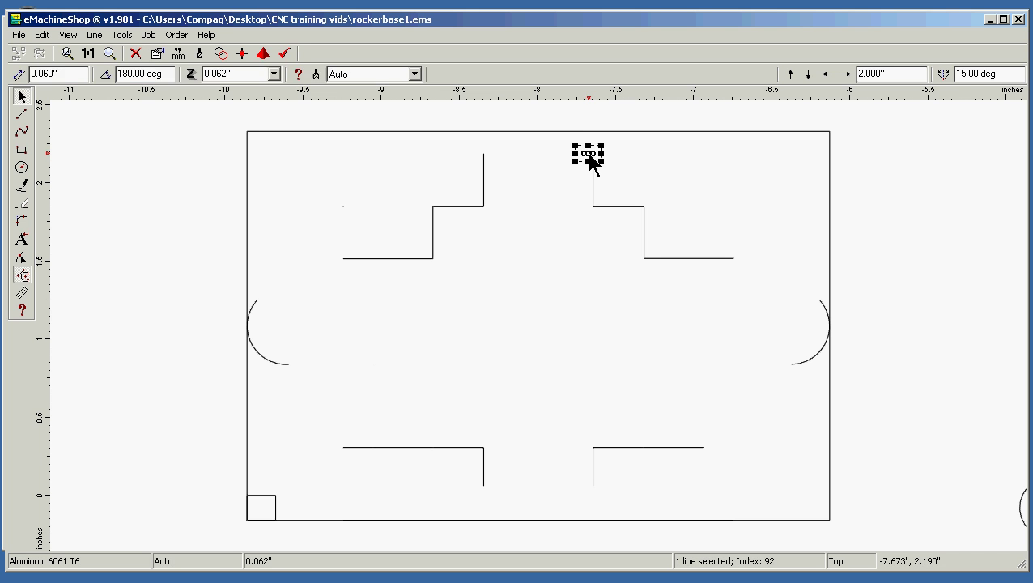
{"action": "key", "text": "Delete"}
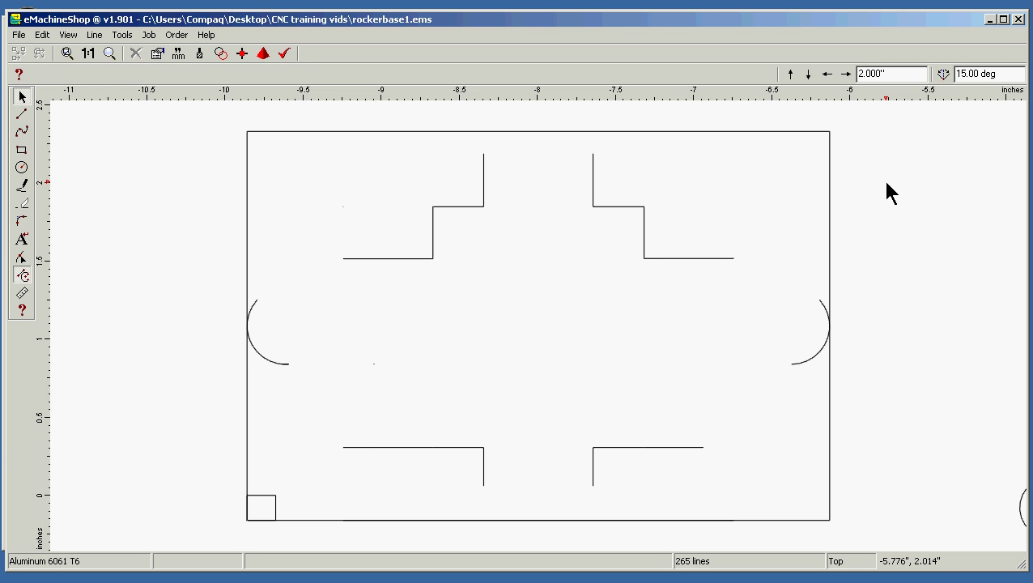
Draw vertical lines about 0.56 and 0.57 inch long from the upper steps' inner corners up past the rectangle's top edge.
{"action": "left_click", "coordinate": [23, 116]}
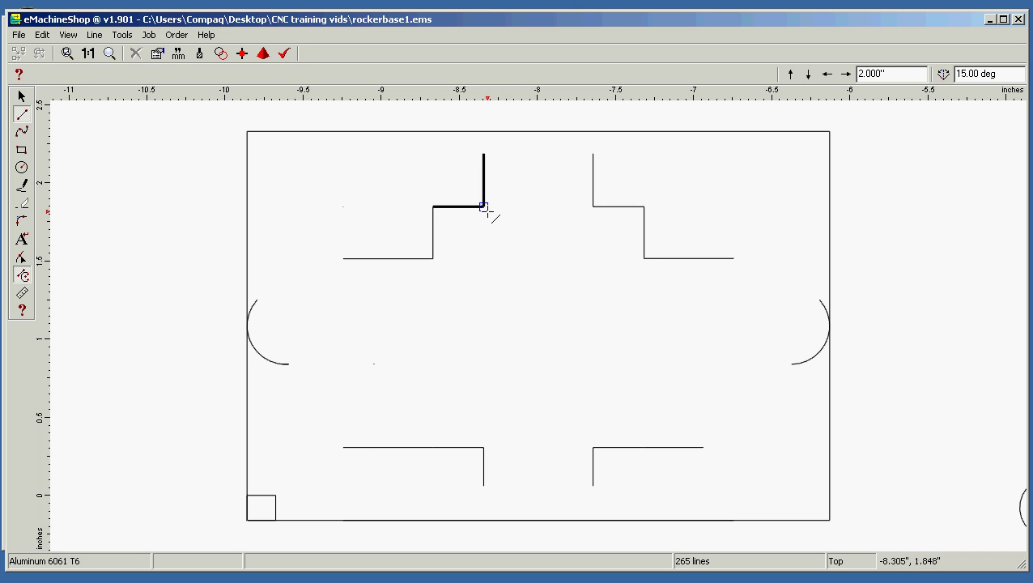
{"action": "left_click", "coordinate": [483, 154]}
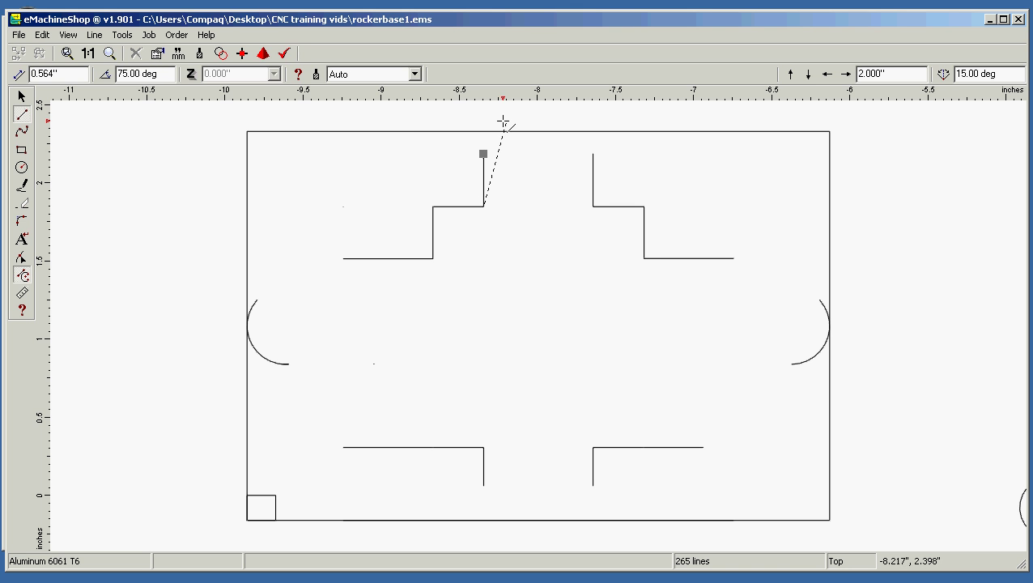
{"action": "left_click", "coordinate": [484, 120]}
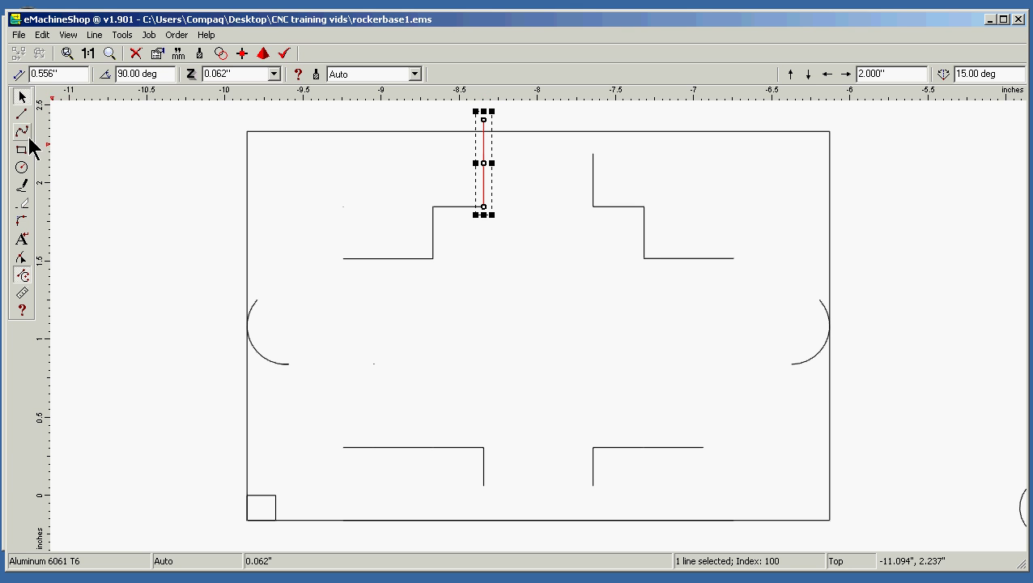
{"action": "left_click", "coordinate": [23, 116]}
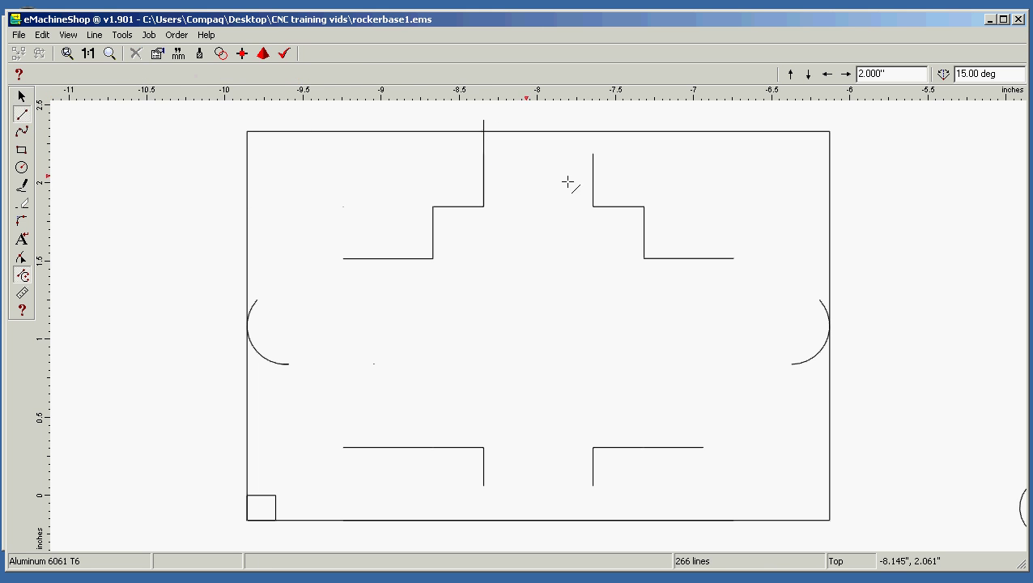
{"action": "left_click", "coordinate": [592, 206]}
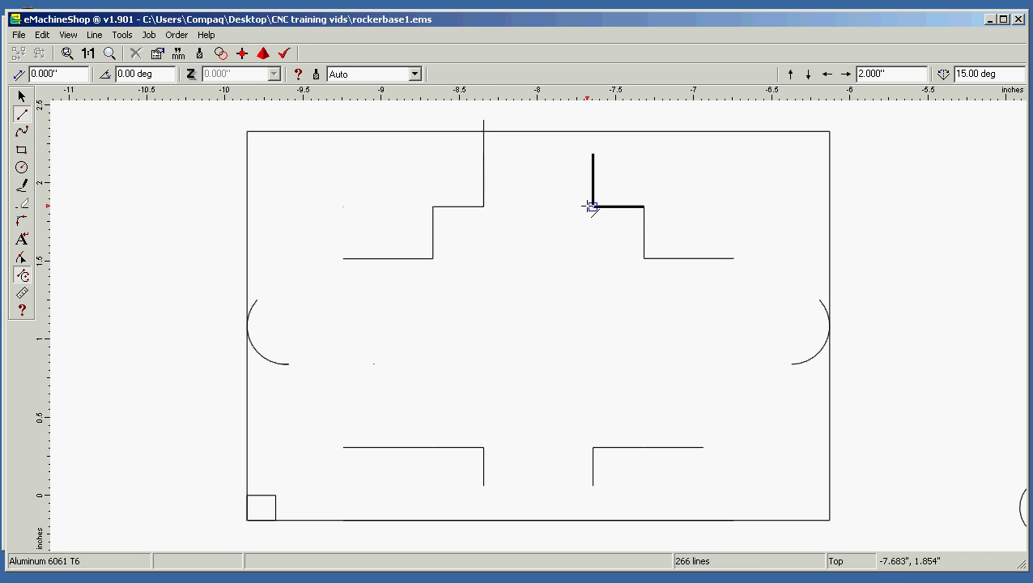
{"action": "left_click", "coordinate": [593, 117]}
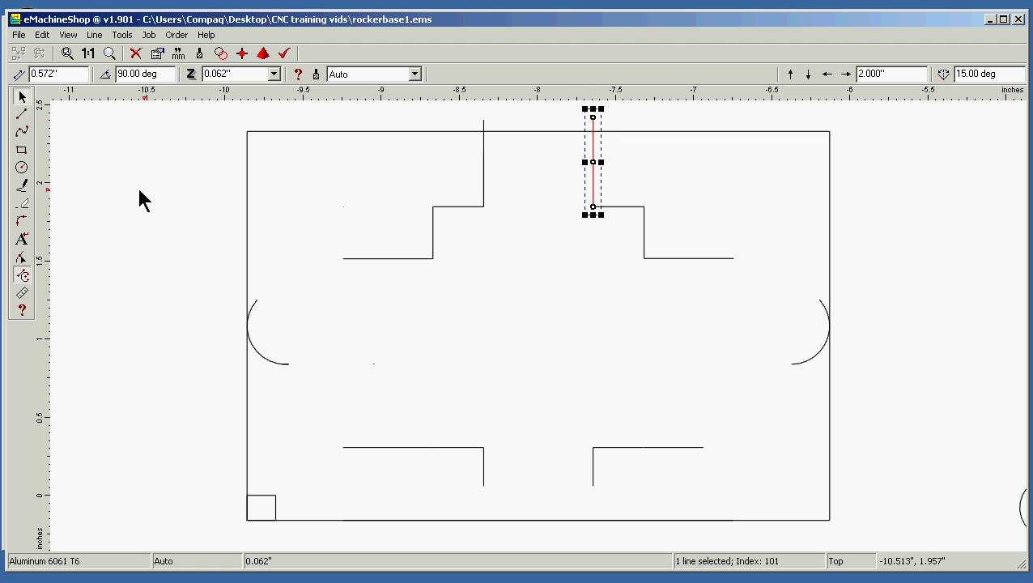
Draw horizontal lines from the upper steps' lower corners outward past the rectangle's sides, about 1.37 inches to the left and 1.66 inches to the right.
{"action": "left_click", "coordinate": [21, 116]}
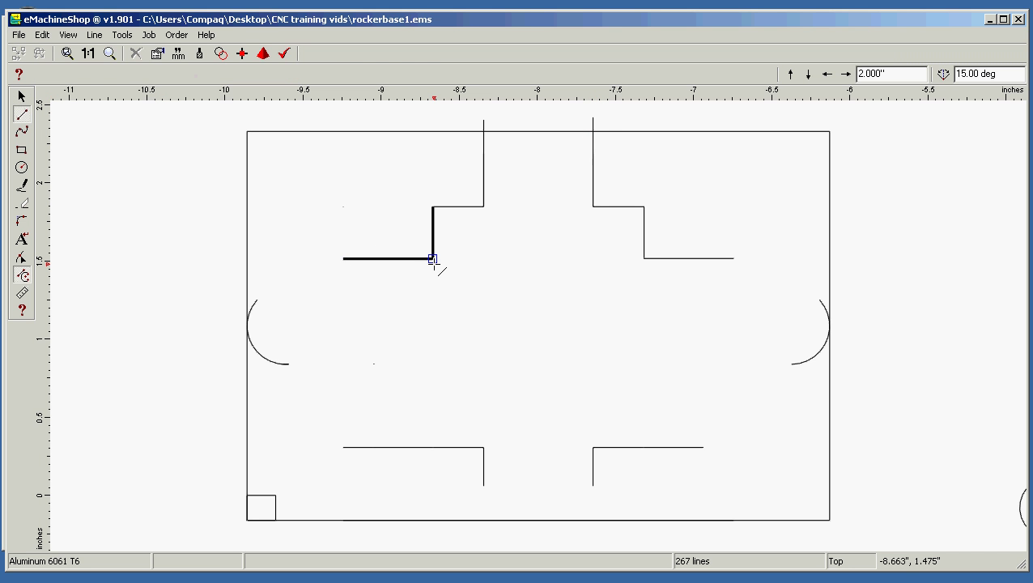
{"action": "left_click", "coordinate": [432, 259]}
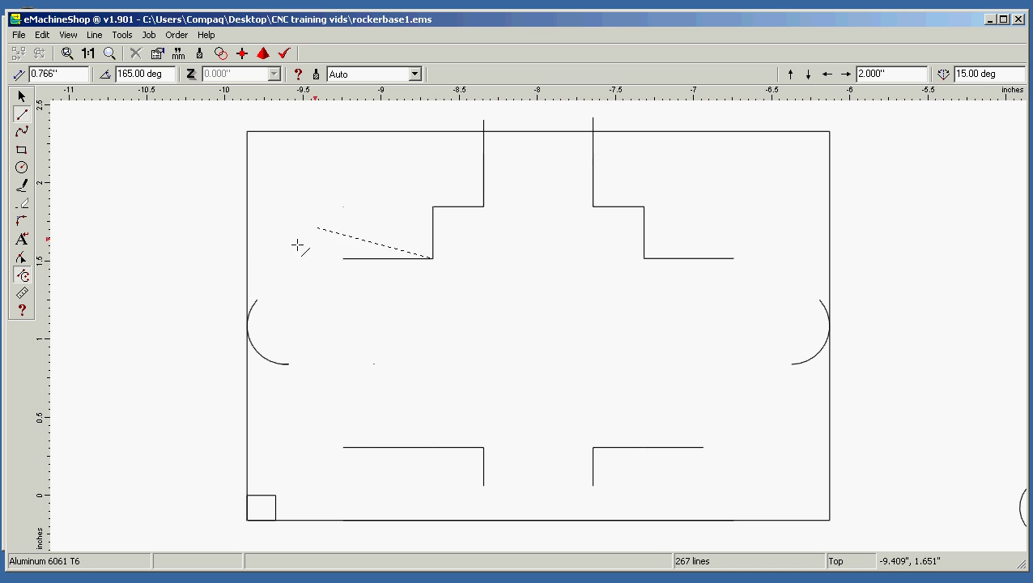
{"action": "left_click", "coordinate": [221, 258]}
{"action": "scroll", "coordinate": [225, 261], "scroll_direction": "down", "scroll_amount": 5}
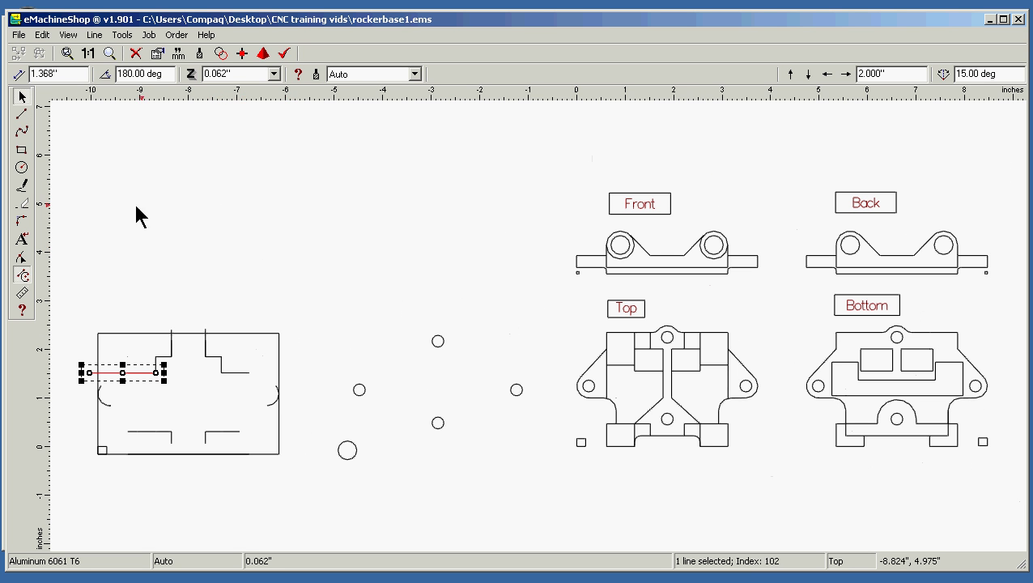
{"action": "left_click", "coordinate": [21, 114]}
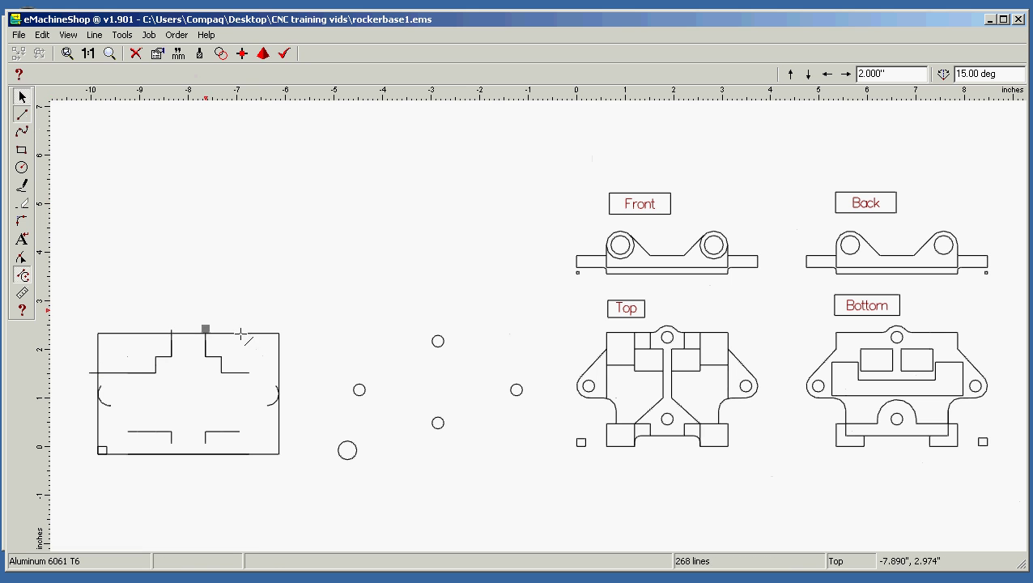
{"action": "left_click", "coordinate": [221, 372]}
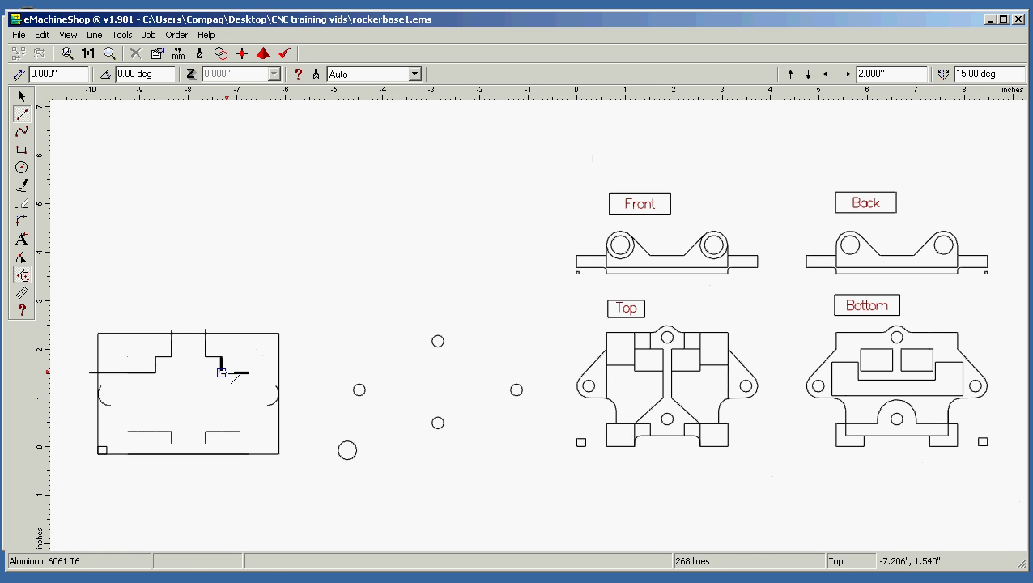
{"action": "left_click", "coordinate": [302, 372]}
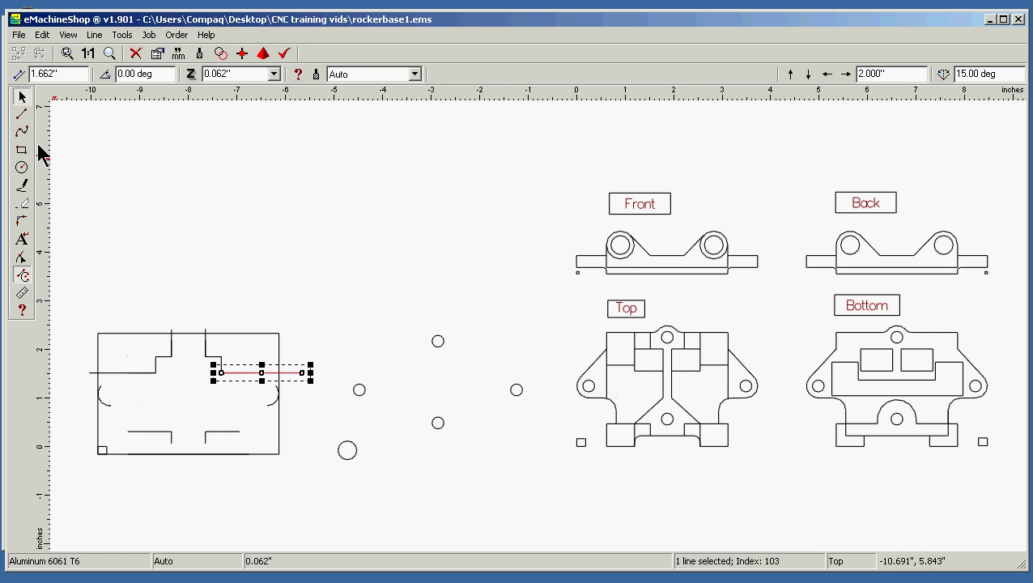
Draw horizontal lines from the two lower inner corners outward past the rectangle's sides, the left one about 1.78 inches long.
{"action": "left_click", "coordinate": [22, 116]}
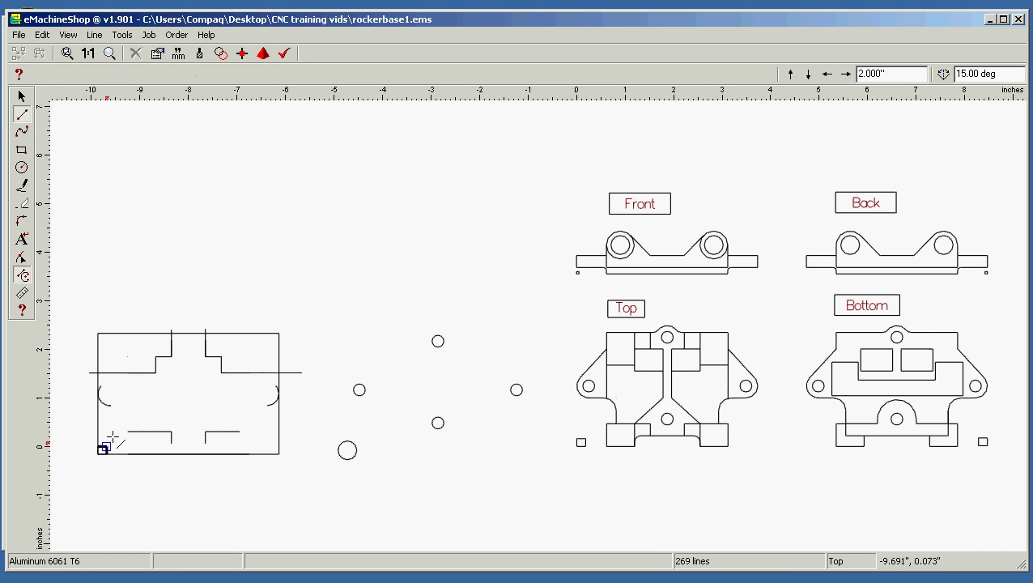
{"action": "left_click", "coordinate": [171, 432]}
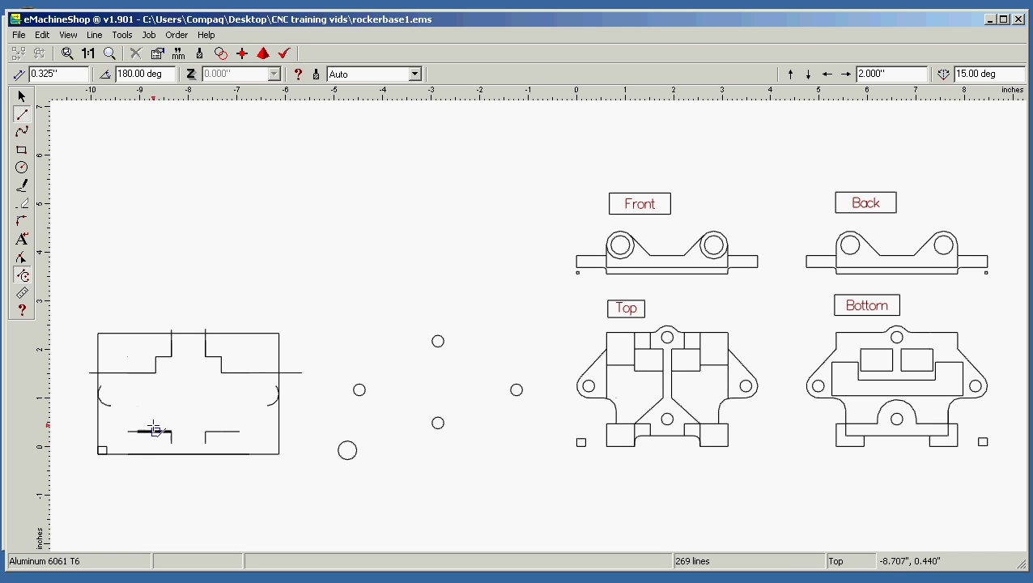
{"action": "left_click", "coordinate": [85, 431]}
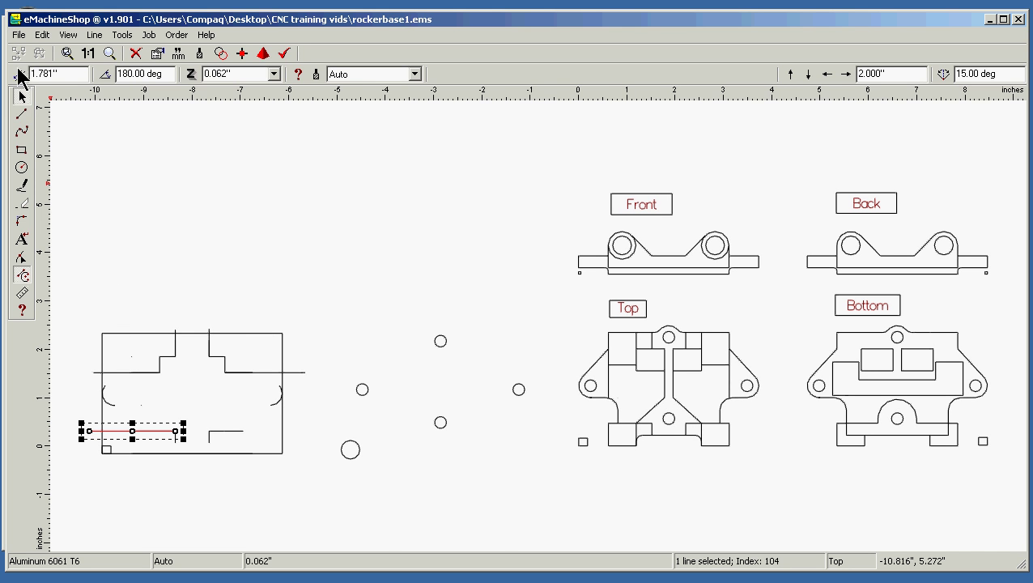
{"action": "left_click", "coordinate": [21, 114]}
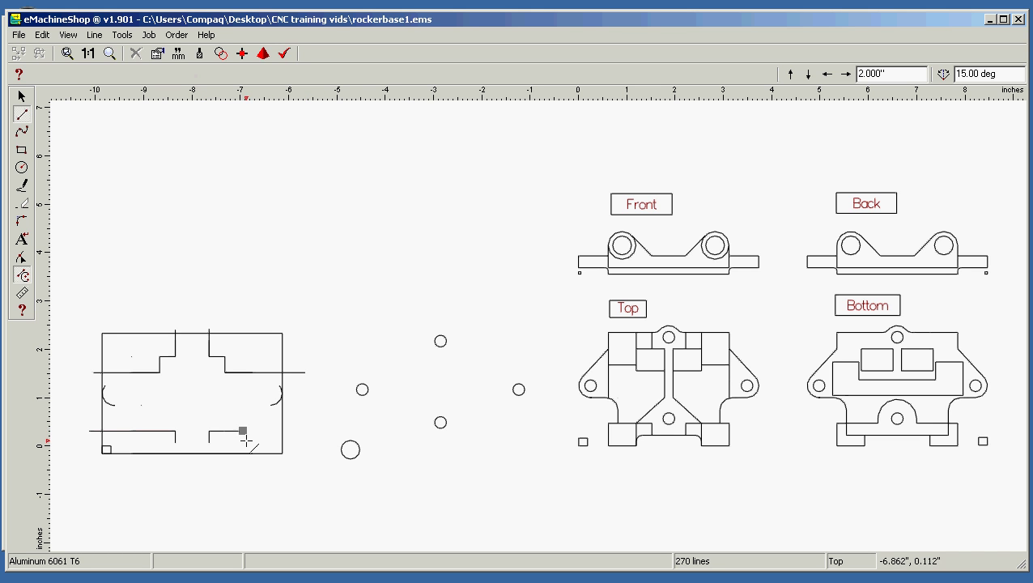
{"action": "left_click", "coordinate": [209, 433]}
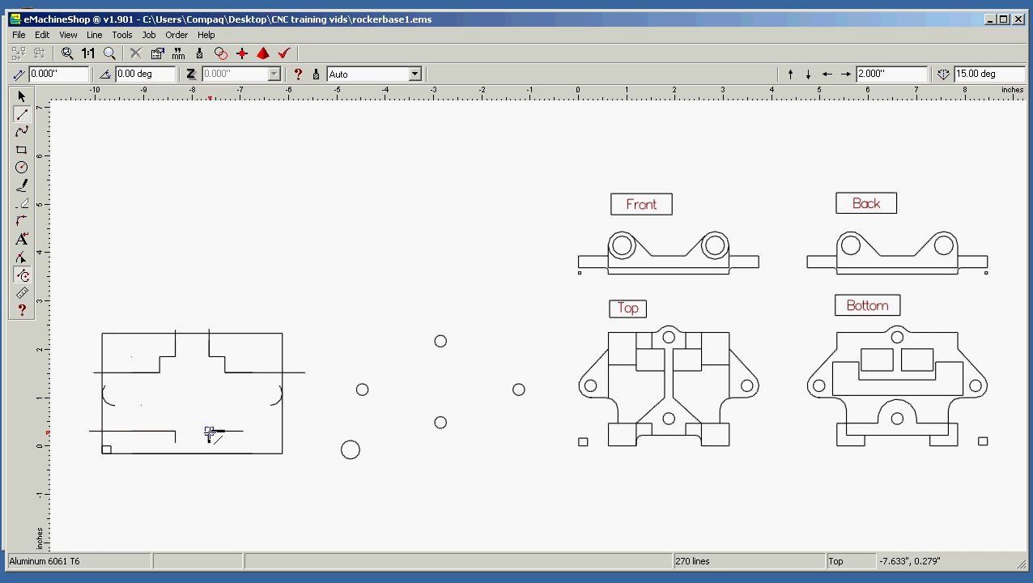
{"action": "left_click", "coordinate": [298, 430]}
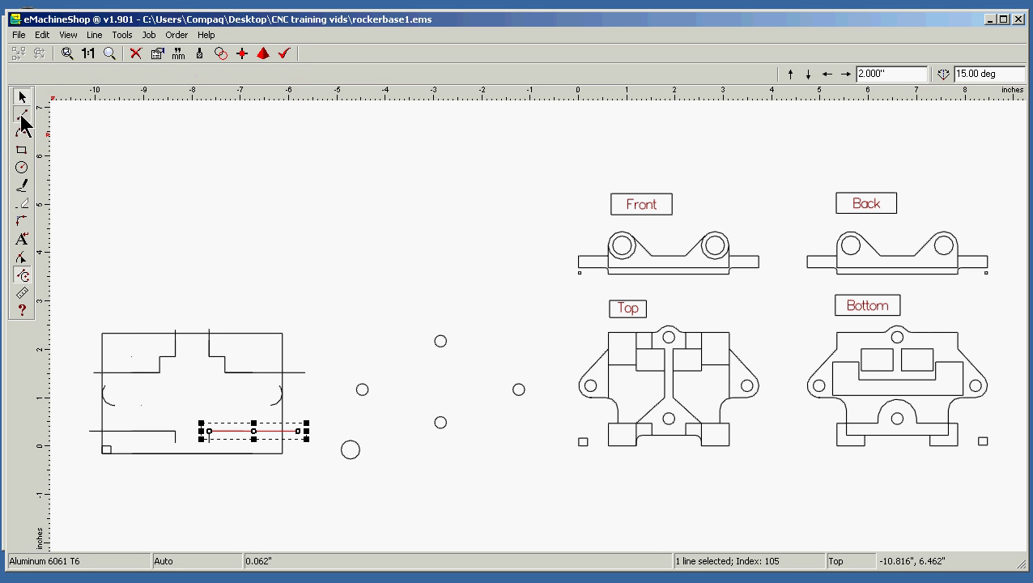
Draw vertical lines from the two lower inner corners down past the rectangle's bottom edge, about 0.87 inch left and 0.94 inch right.
{"action": "left_click", "coordinate": [21, 115]}
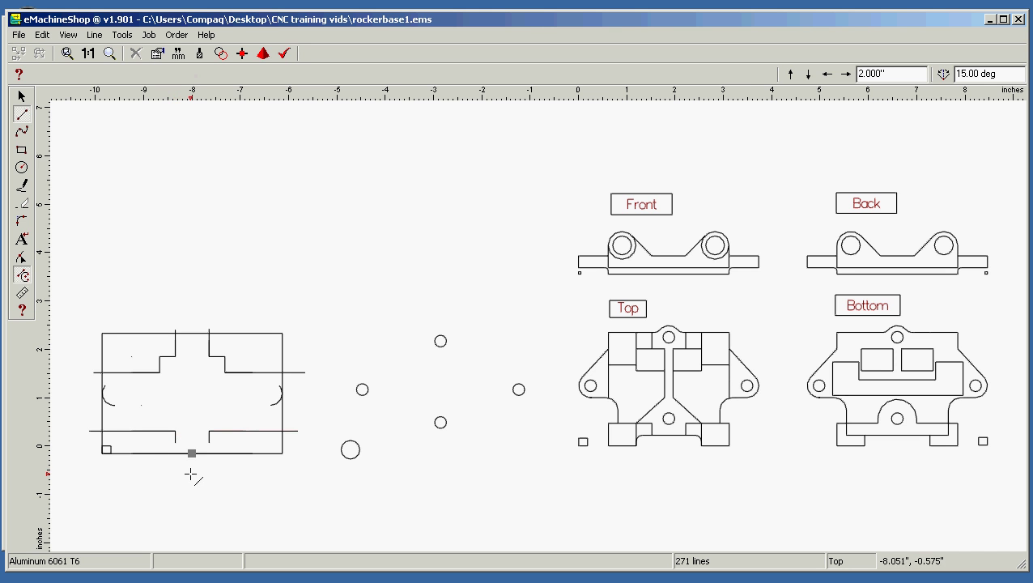
{"action": "left_click", "coordinate": [175, 432]}
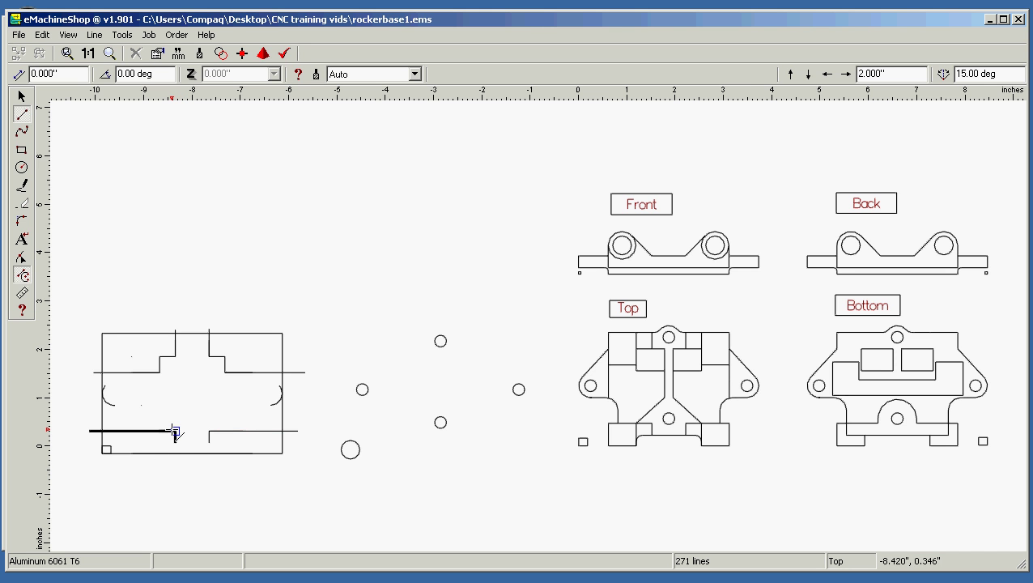
{"action": "left_click", "coordinate": [175, 473]}
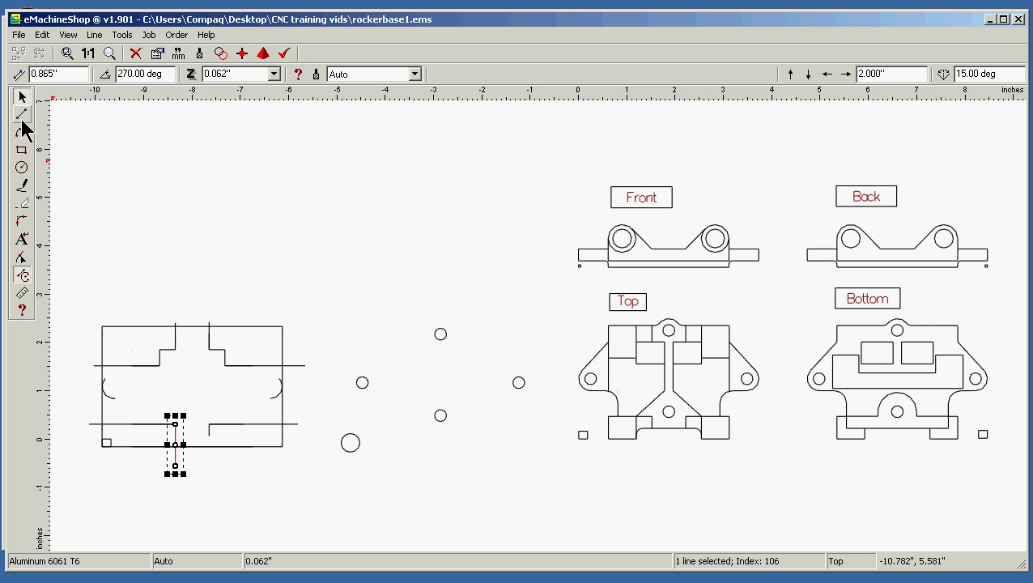
{"action": "left_click", "coordinate": [22, 114]}
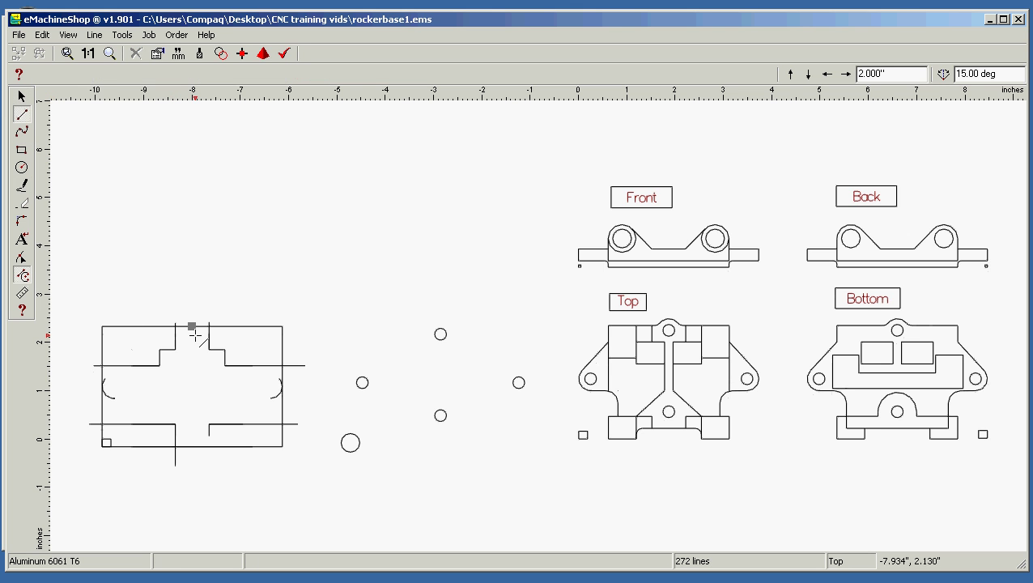
{"action": "left_click", "coordinate": [208, 424]}
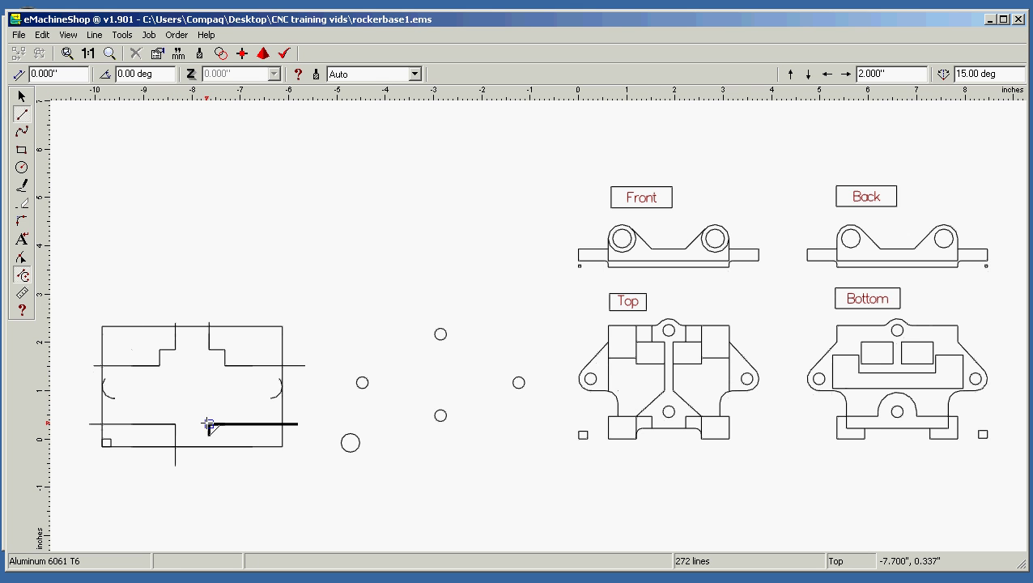
{"action": "left_click", "coordinate": [208, 470]}
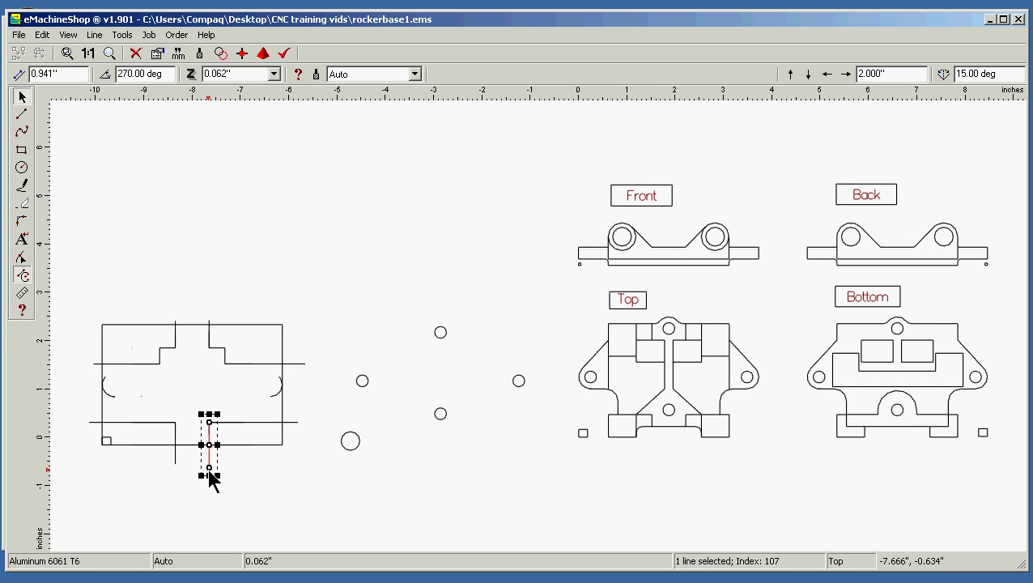
Select the rectangle with all lines in and across it, zoom to the selection and split the lines at their intersections.
{"action": "left_click", "coordinate": [329, 291]}
{"action": "left_click_drag", "start_coordinate": [332, 265], "coordinate": [76, 520]}
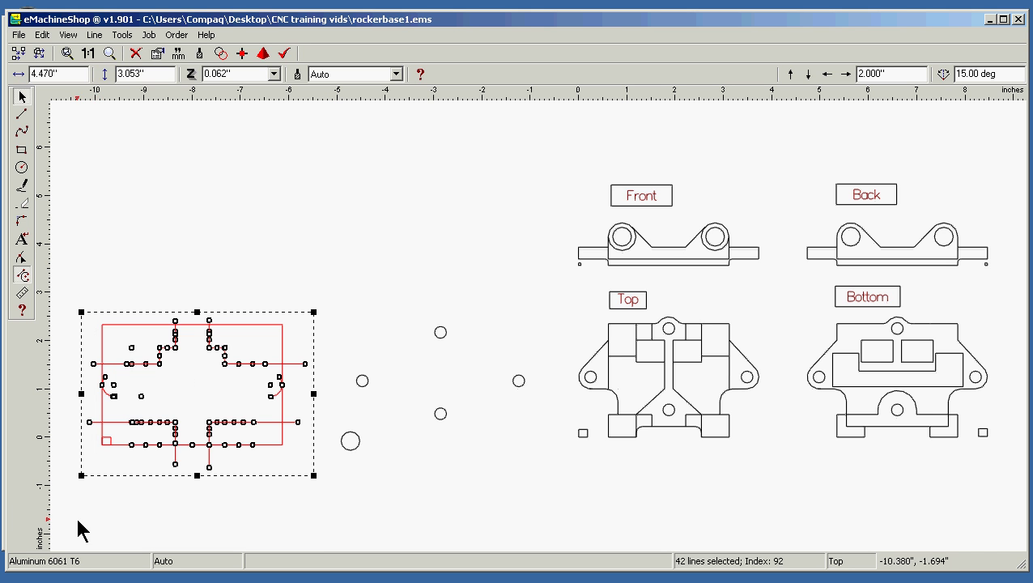
{"action": "left_click", "coordinate": [69, 35]}
{"action": "mouse_move", "coordinate": [85, 58]}
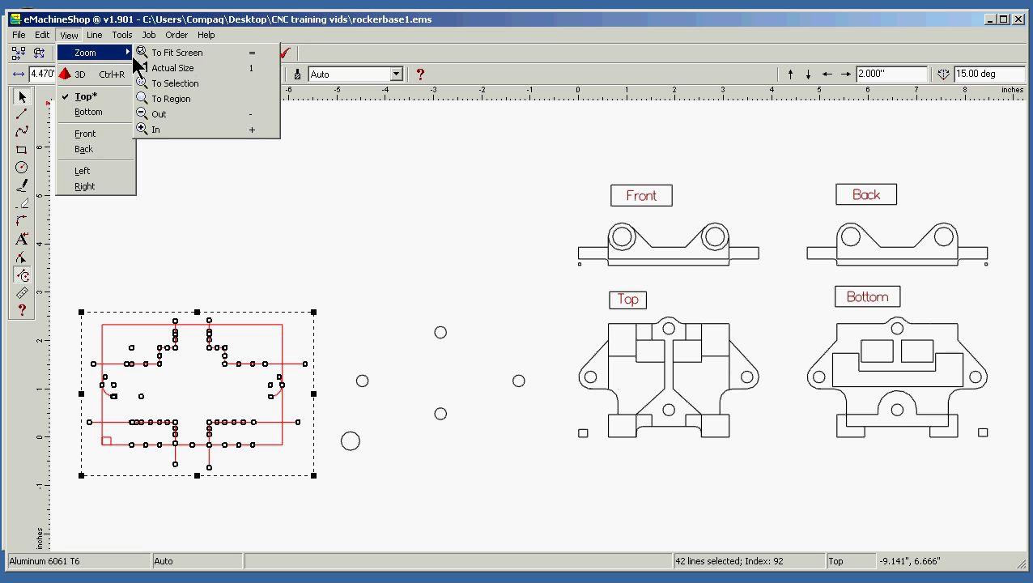
{"action": "left_click", "coordinate": [199, 84]}
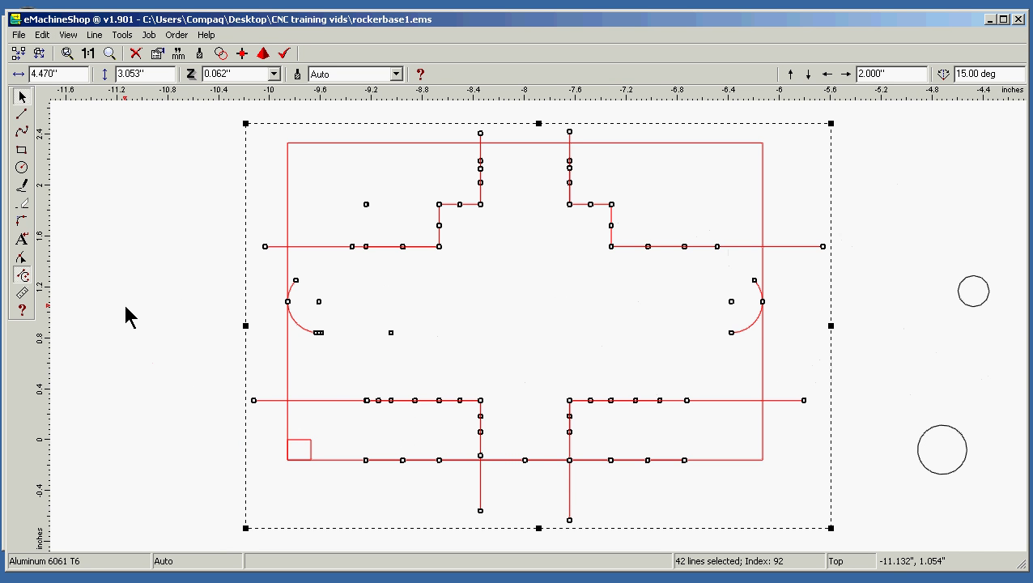
{"action": "left_click", "coordinate": [95, 35]}
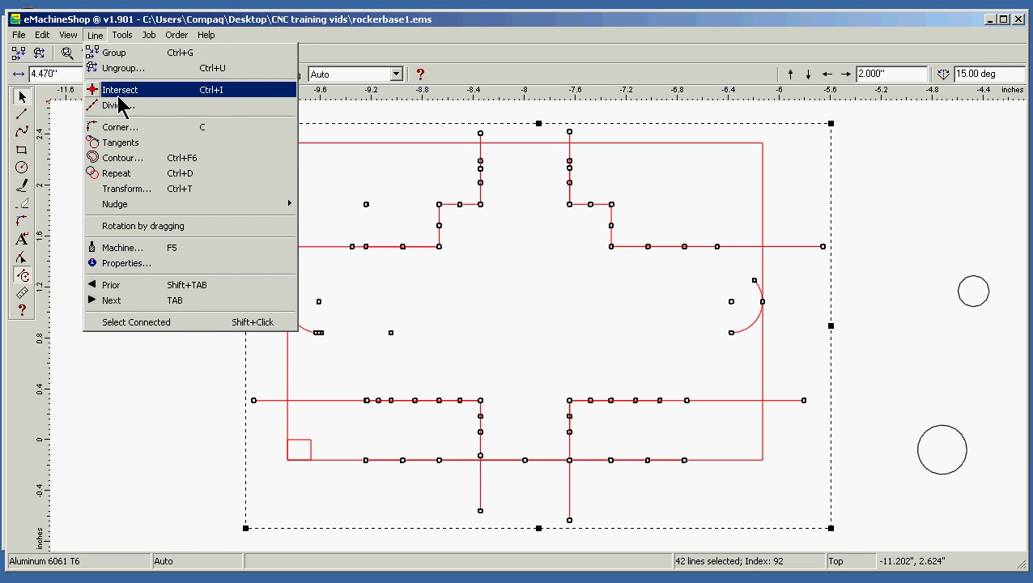
{"action": "left_click", "coordinate": [118, 96]}
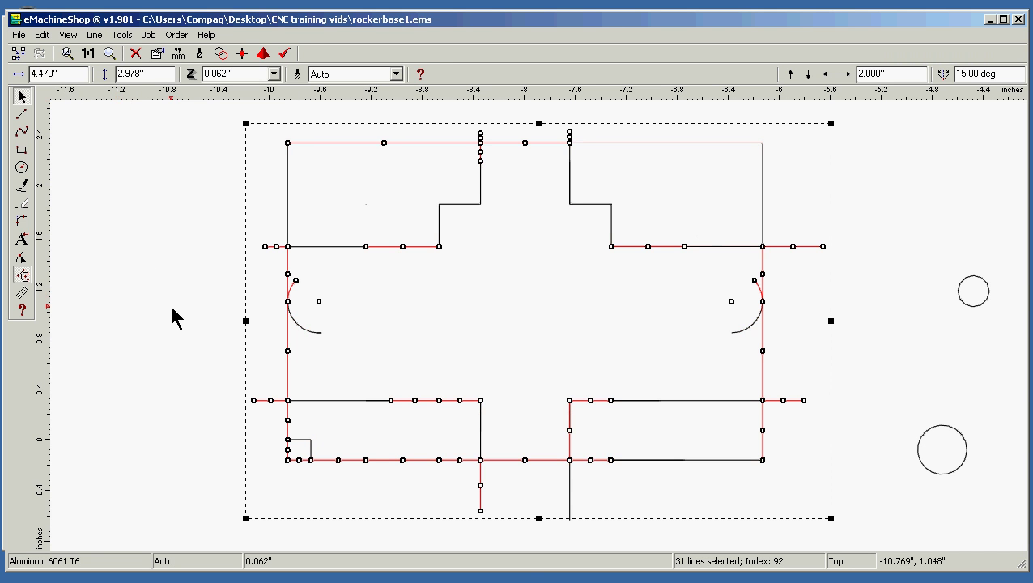
{"action": "left_click", "coordinate": [418, 344]}
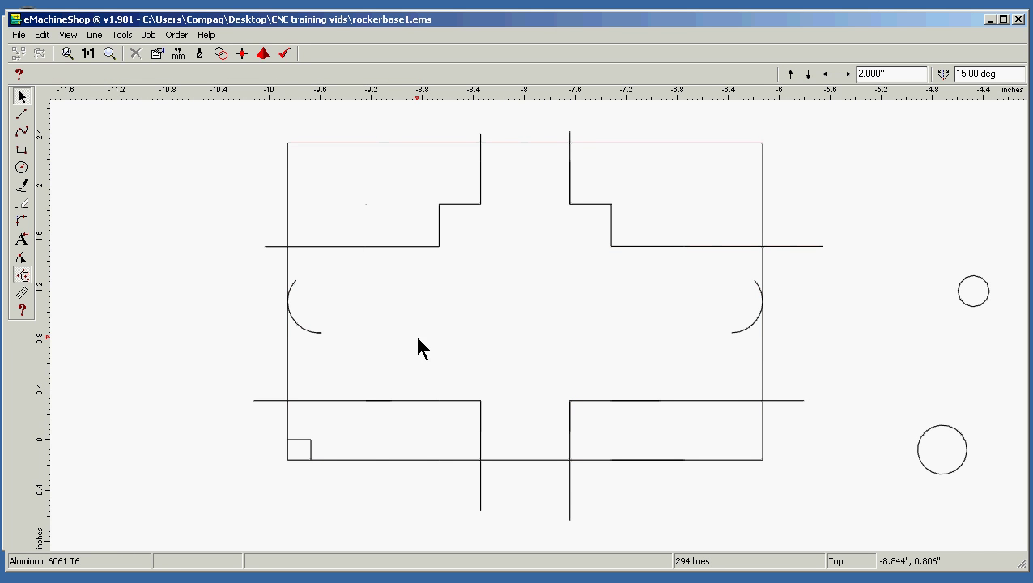
Delete the bottom-edge segments between the small corner square and the lower-left vertical line, plus that line's overhang below the rectangle.
{"action": "left_click", "coordinate": [348, 462]}
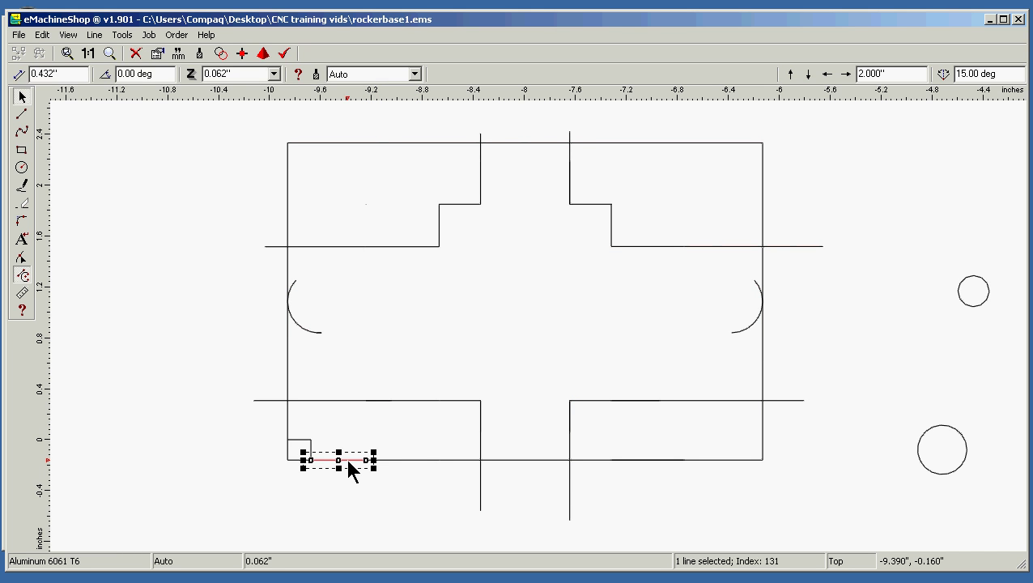
{"action": "key", "text": "Delete"}
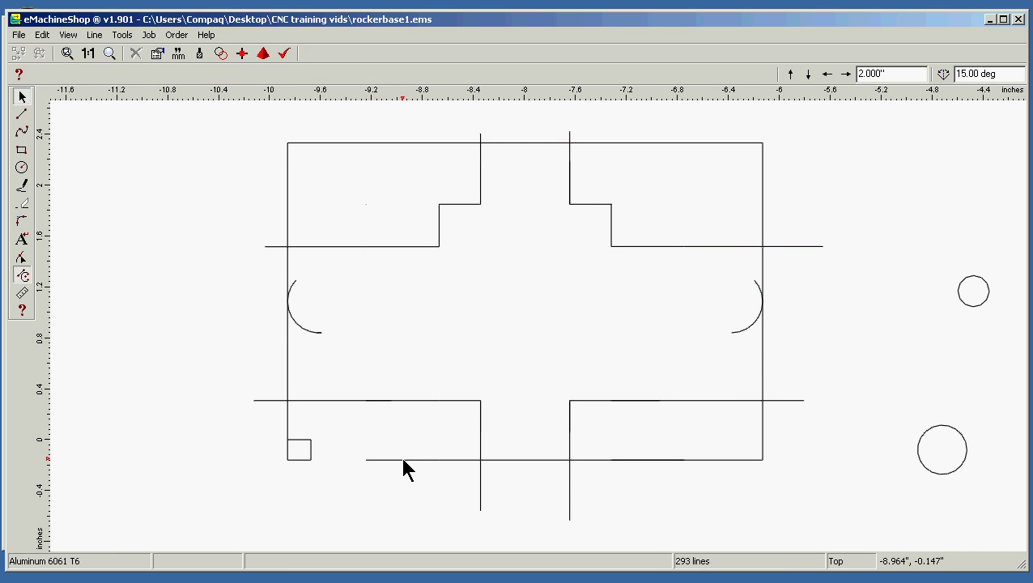
{"action": "left_click", "coordinate": [403, 459]}
{"action": "key", "text": "Delete"}
{"action": "left_click", "coordinate": [450, 460]}
{"action": "key", "text": "Delete"}
{"action": "left_click", "coordinate": [480, 498]}
{"action": "key", "text": "Delete"}
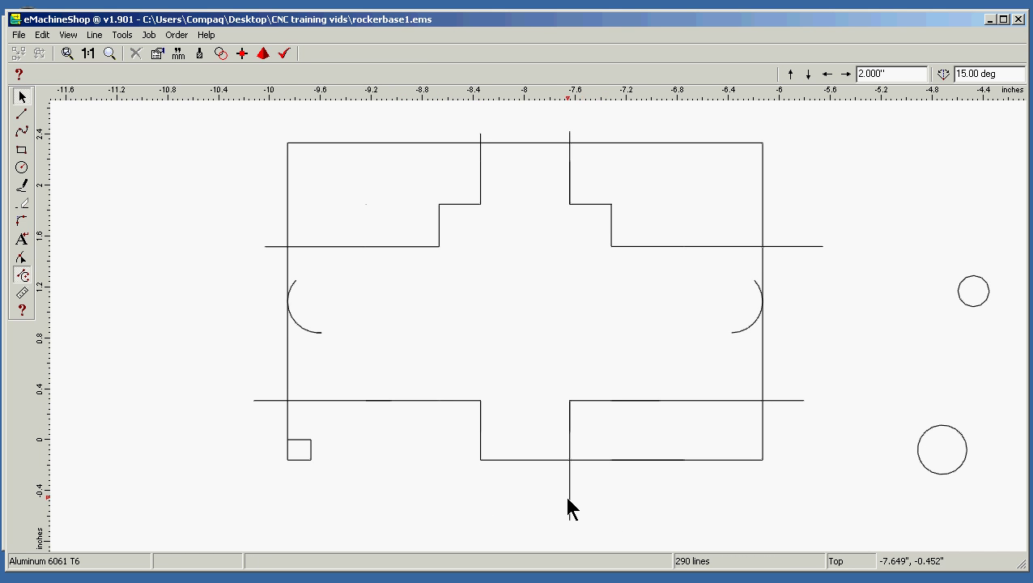
Delete the lower-right vertical line's overhang below the rectangle and the bottom-edge segments between that line and the rectangle's lower-right corner.
{"action": "left_click", "coordinate": [568, 500]}
{"action": "key", "text": "Delete"}
{"action": "key", "text": "Home"}
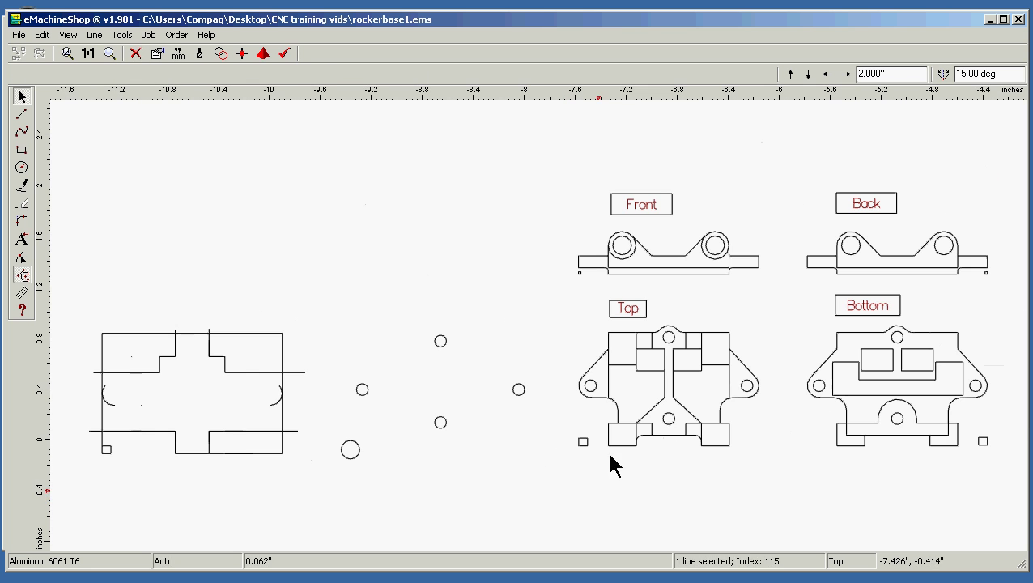
{"action": "left_click", "coordinate": [226, 454]}
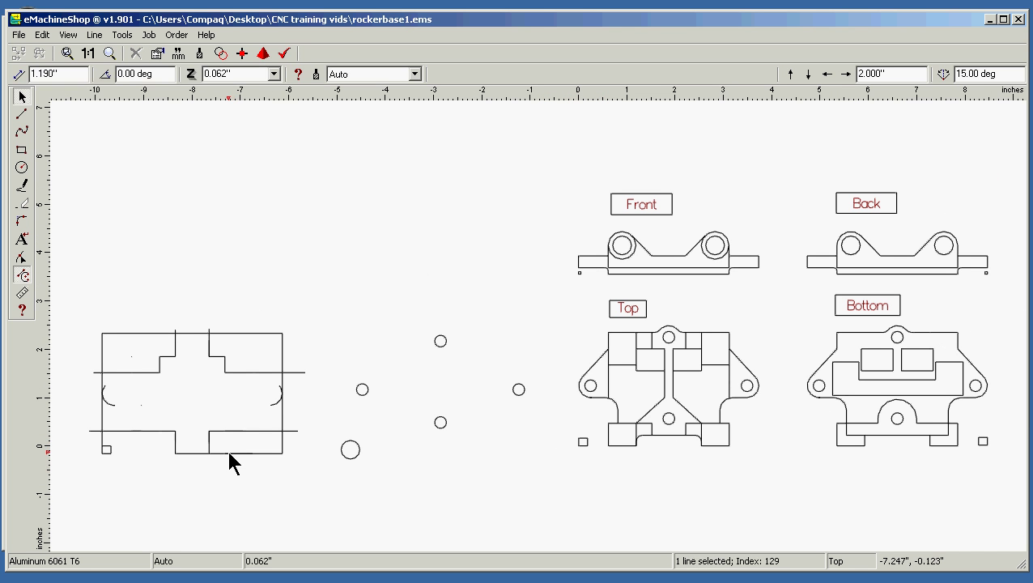
{"action": "key", "text": "Delete"}
{"action": "left_click", "coordinate": [227, 454]}
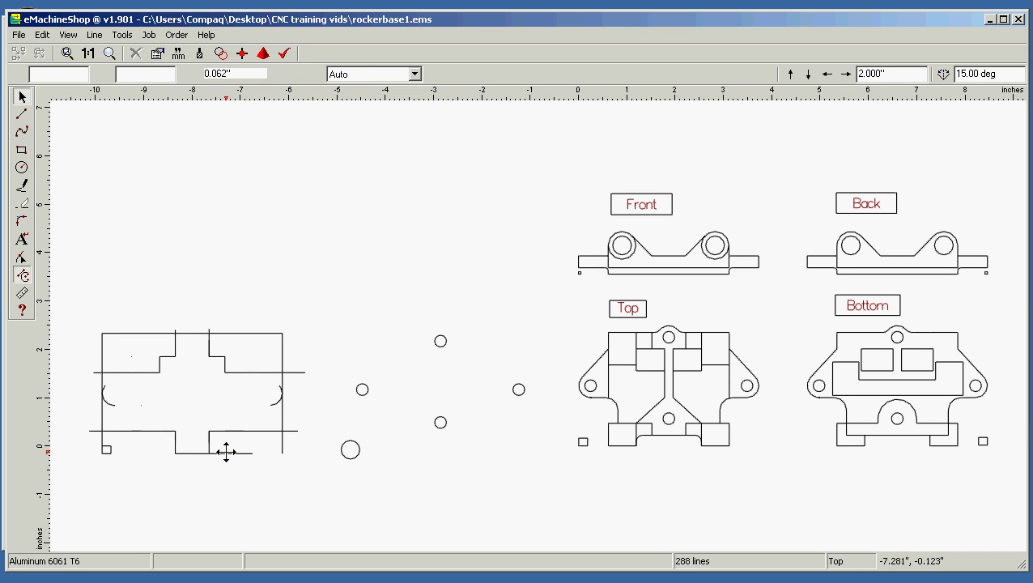
{"action": "key", "text": "Delete"}
{"action": "left_click", "coordinate": [237, 454]}
{"action": "key", "text": "Delete"}
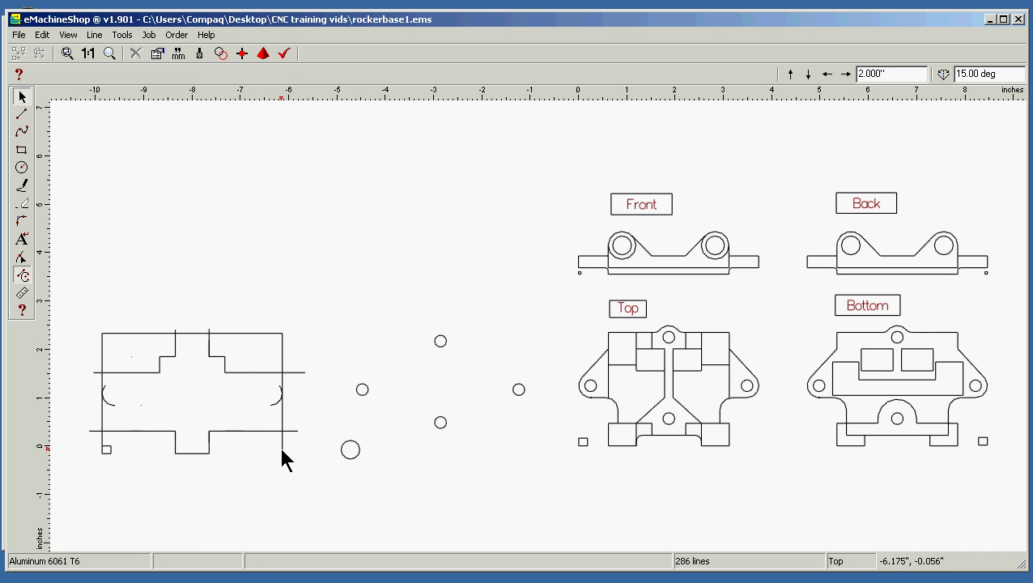
Delete the rectangle's right-edge segment below the lower horizontal line, plus that line's overhang past the right edge.
{"action": "left_click", "coordinate": [282, 445]}
{"action": "key", "text": "Delete"}
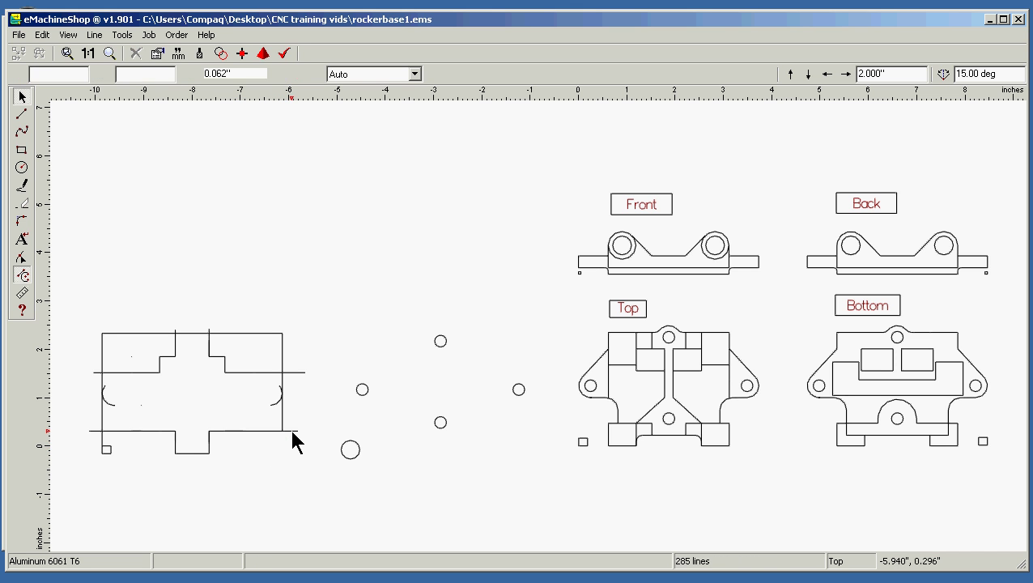
{"action": "left_click", "coordinate": [292, 432]}
{"action": "key", "text": "Delete"}
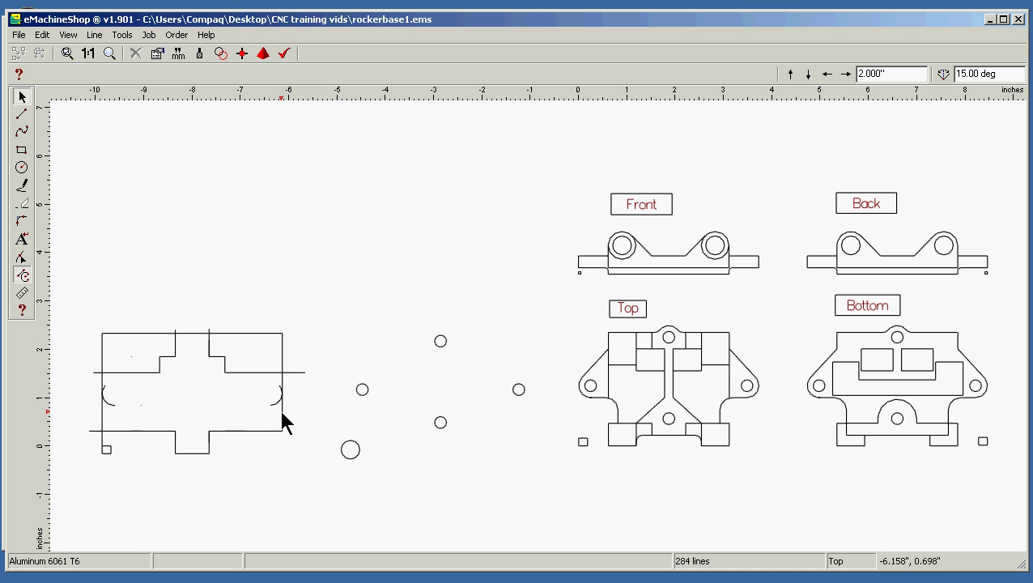
Delete the arc pieces at the rectangle's right edge and the upper-right horizontal line's overhang.
{"action": "key", "text": "Delete"}
{"action": "left_click", "coordinate": [279, 390]}
{"action": "key", "text": "Delete"}
{"action": "left_click", "coordinate": [297, 373]}
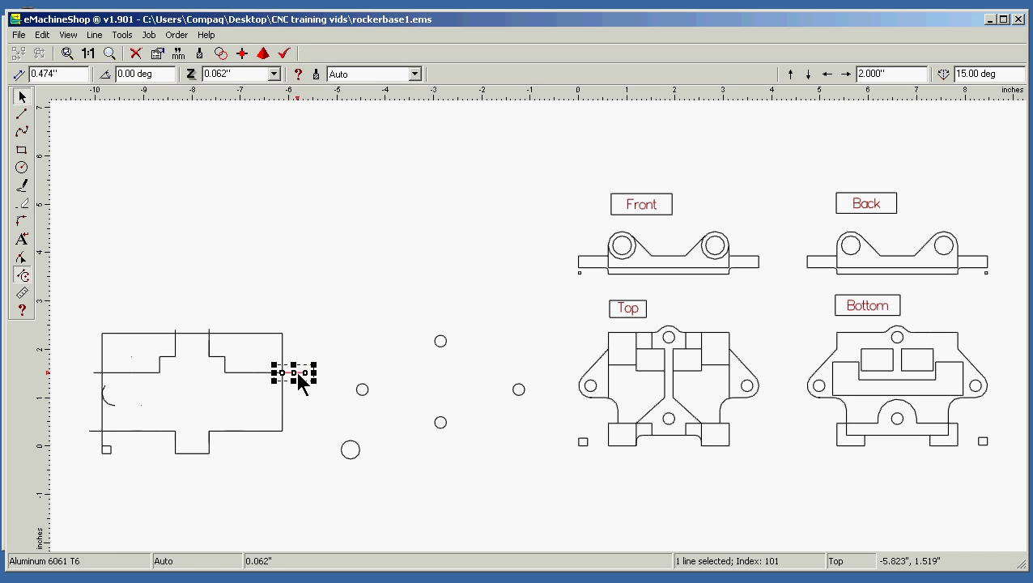
{"action": "key", "text": "Delete"}
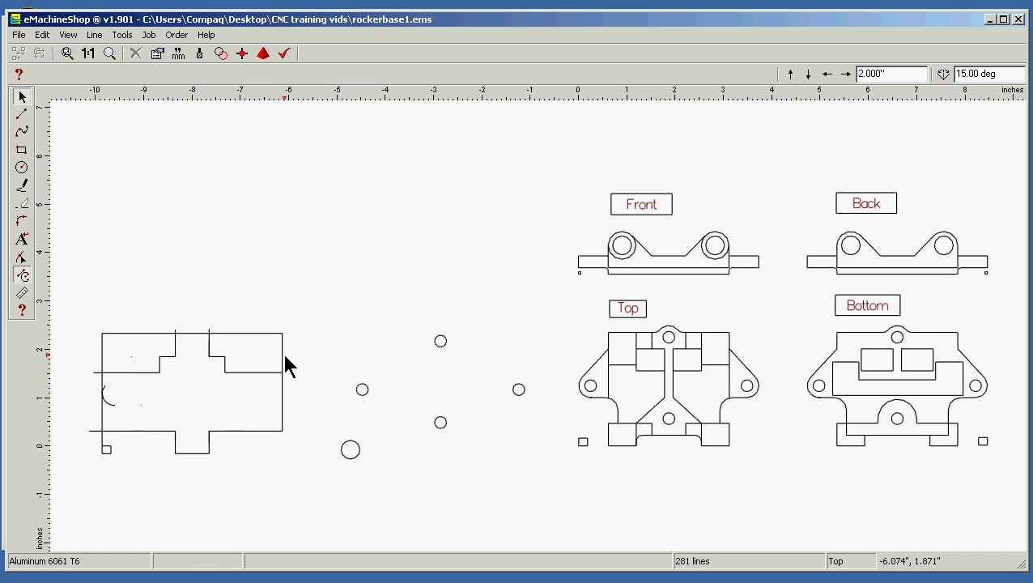
Delete the right-edge and top-edge segments around the rectangle's upper-right corner, plus the upper-right vertical line's overhang above the top edge.
{"action": "left_click", "coordinate": [282, 353]}
{"action": "key", "text": "Delete"}
{"action": "left_click", "coordinate": [261, 333]}
{"action": "key", "text": "Delete"}
{"action": "left_click", "coordinate": [208, 333]}
{"action": "key", "text": "Delete"}
Delete the upper-left vertical line's overhang and the top-edge segment running from it to the rectangle's upper-left corner.
{"action": "left_click", "coordinate": [174, 333]}
{"action": "key", "text": "Delete"}
{"action": "left_click", "coordinate": [171, 332]}
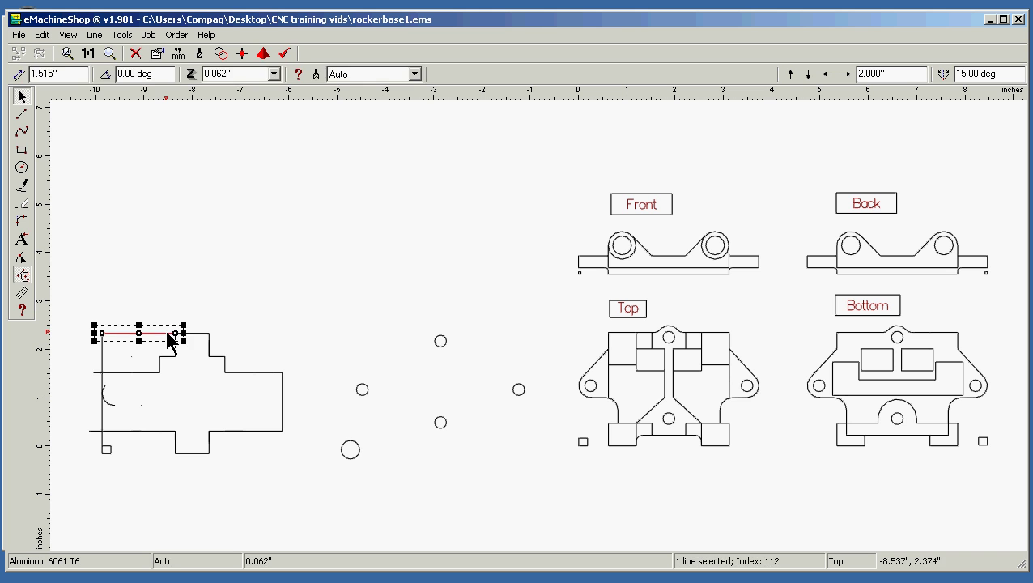
{"action": "key", "text": "Delete"}
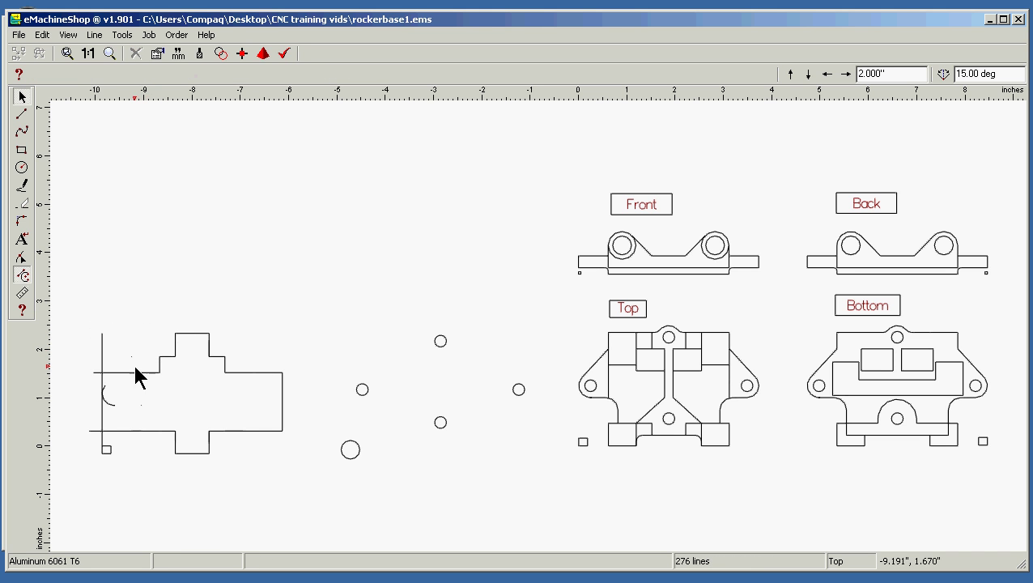
Delete all remaining pieces of the arc at the rectangle's left edge, including its tiny leftover fragments.
{"action": "left_click", "coordinate": [111, 402]}
{"action": "key", "text": "Delete"}
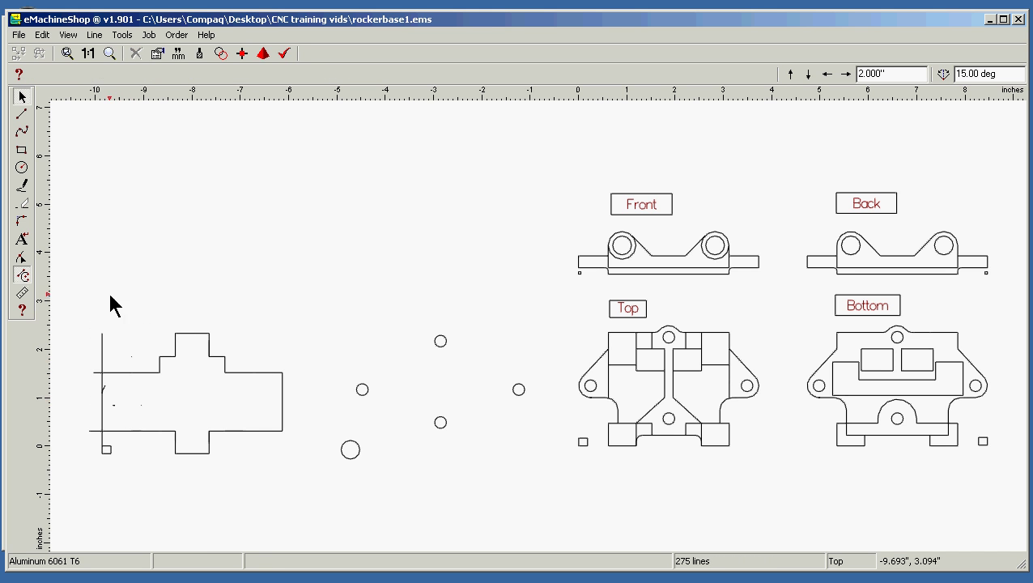
{"action": "left_click", "coordinate": [114, 402]}
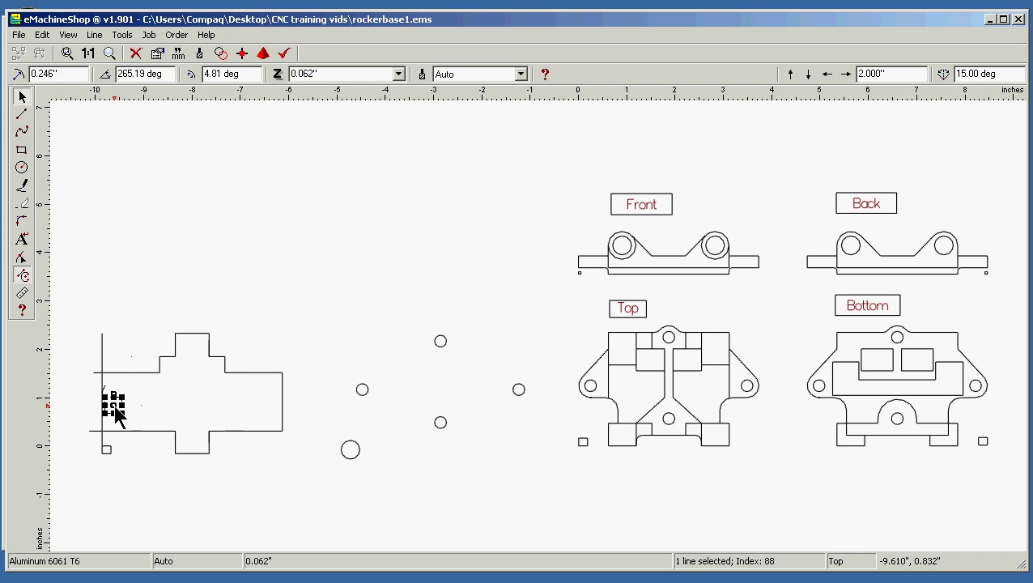
{"action": "key", "text": "Delete"}
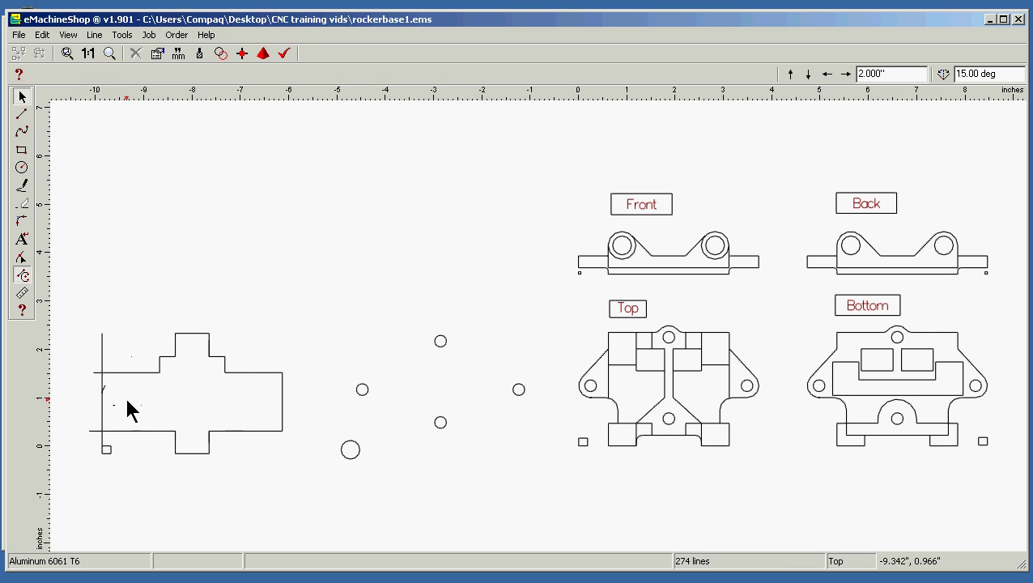
{"action": "left_click_drag", "start_coordinate": [124, 395], "coordinate": [108, 413]}
{"action": "key", "text": "Delete"}
{"action": "left_click", "coordinate": [103, 394]}
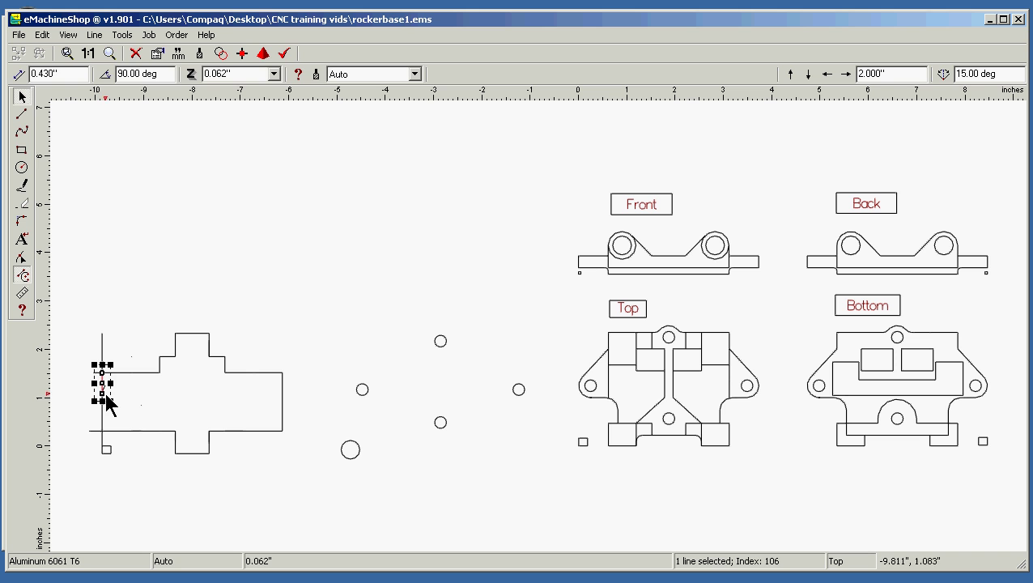
{"action": "left_click", "coordinate": [117, 404]}
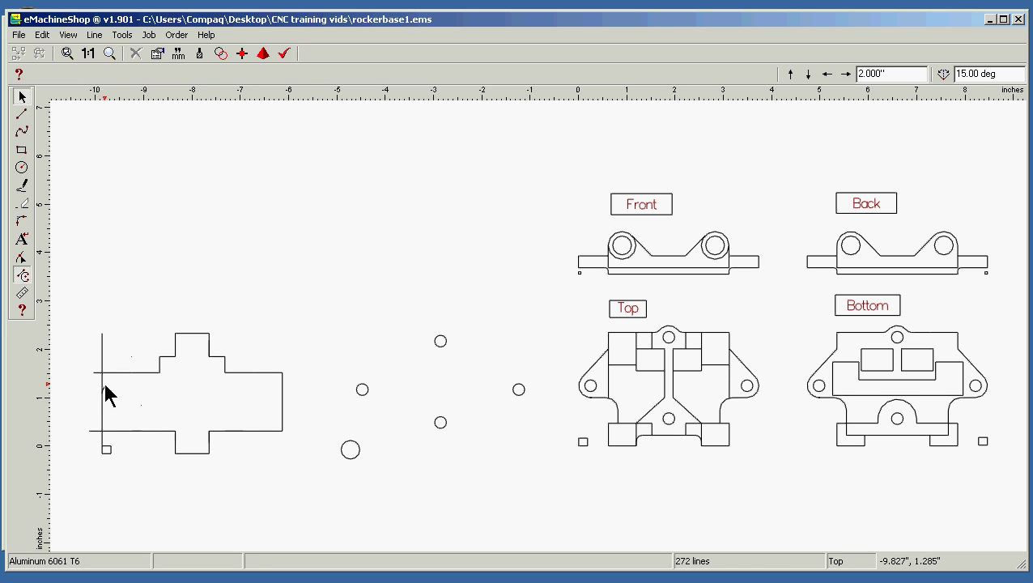
{"action": "left_click", "coordinate": [103, 387]}
{"action": "key", "text": "Delete"}
Delete the left-edge segments above and below the two left horizontal lines, plus both lines' overhangs past the left edge.
{"action": "left_click", "coordinate": [103, 365]}
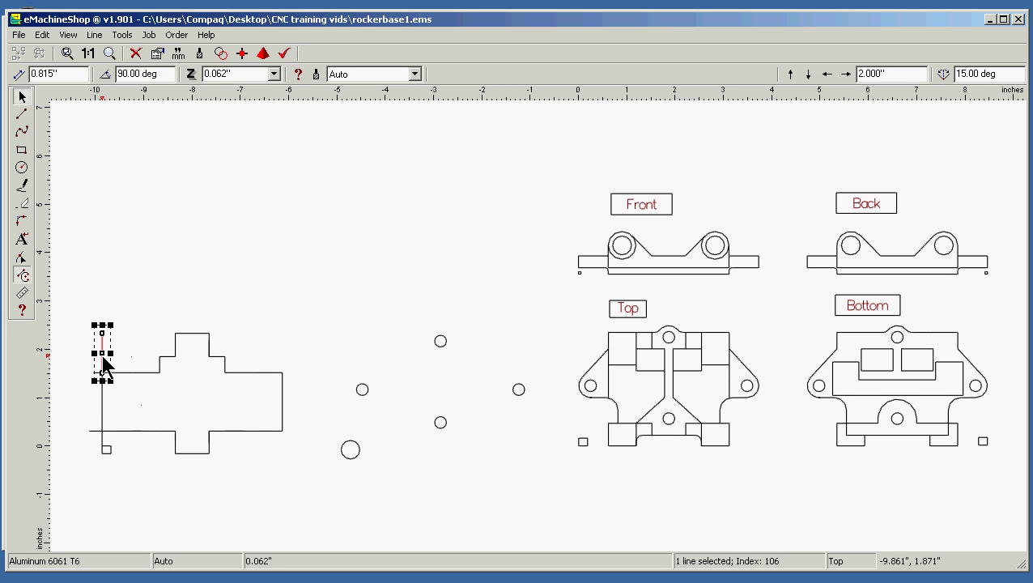
{"action": "key", "text": "Delete"}
{"action": "left_click", "coordinate": [97, 372]}
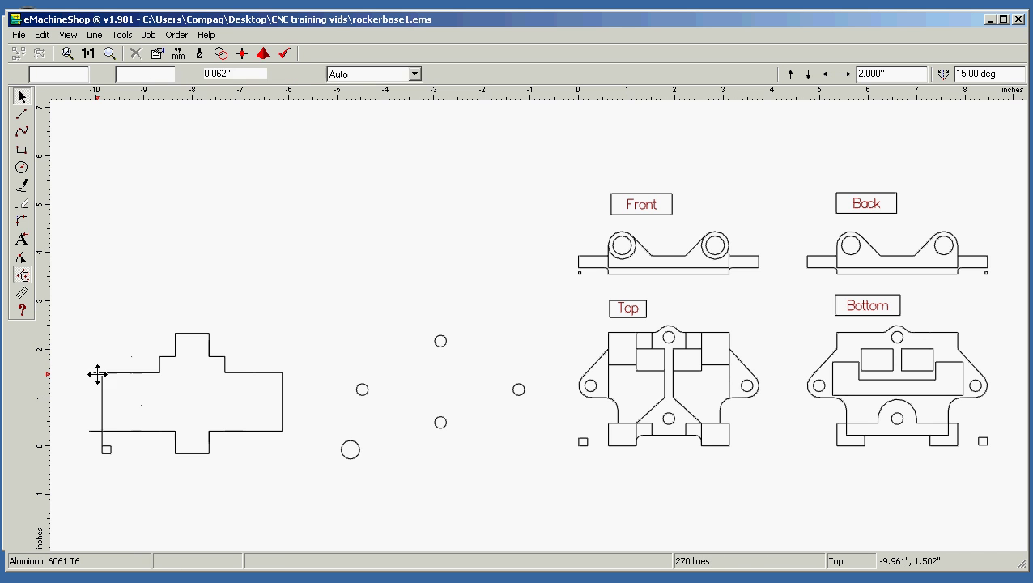
{"action": "key", "text": "Delete"}
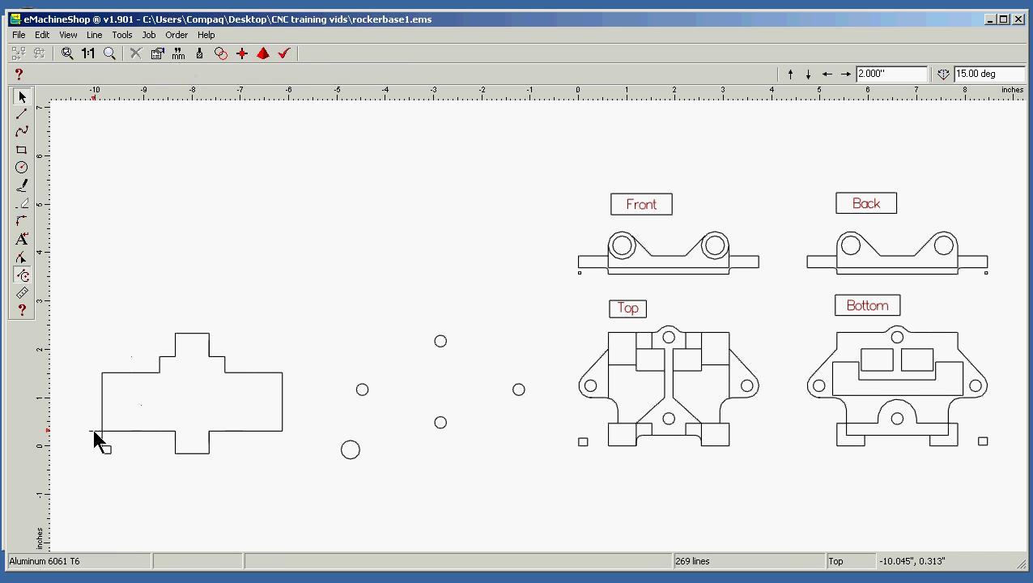
{"action": "left_click", "coordinate": [94, 431]}
{"action": "key", "text": "Delete"}
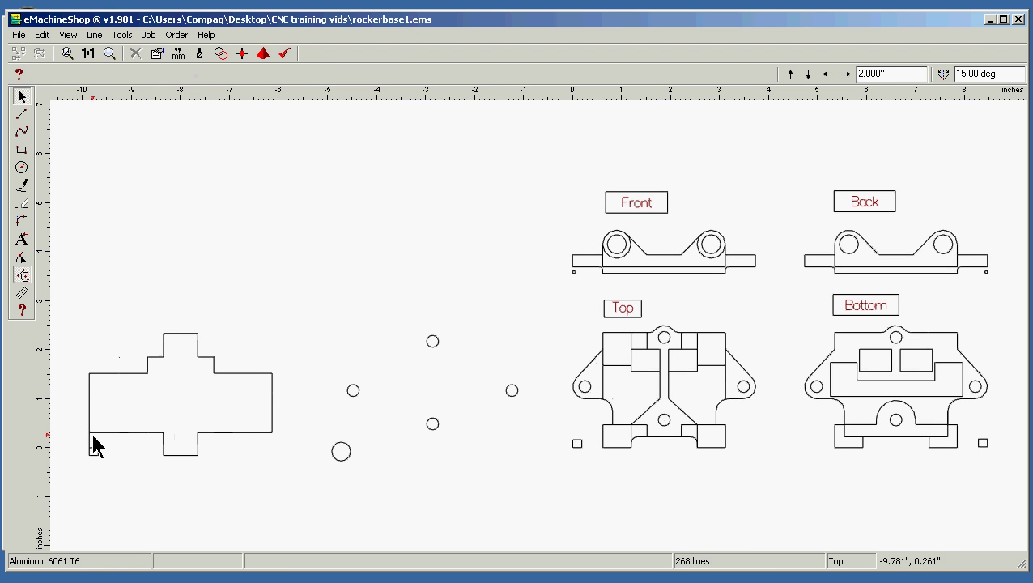
{"action": "left_click", "coordinate": [91, 440]}
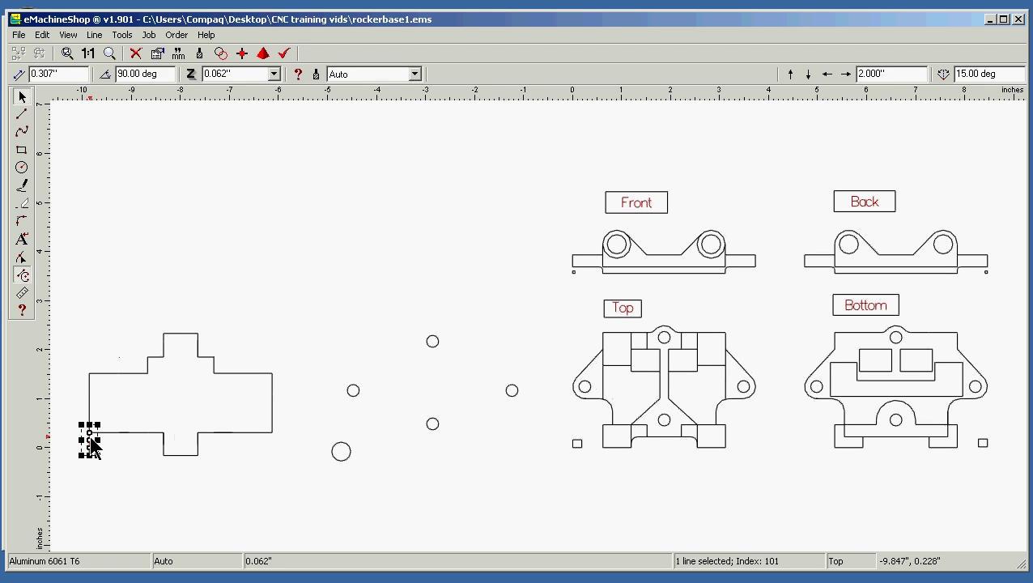
{"action": "key", "text": "Delete"}
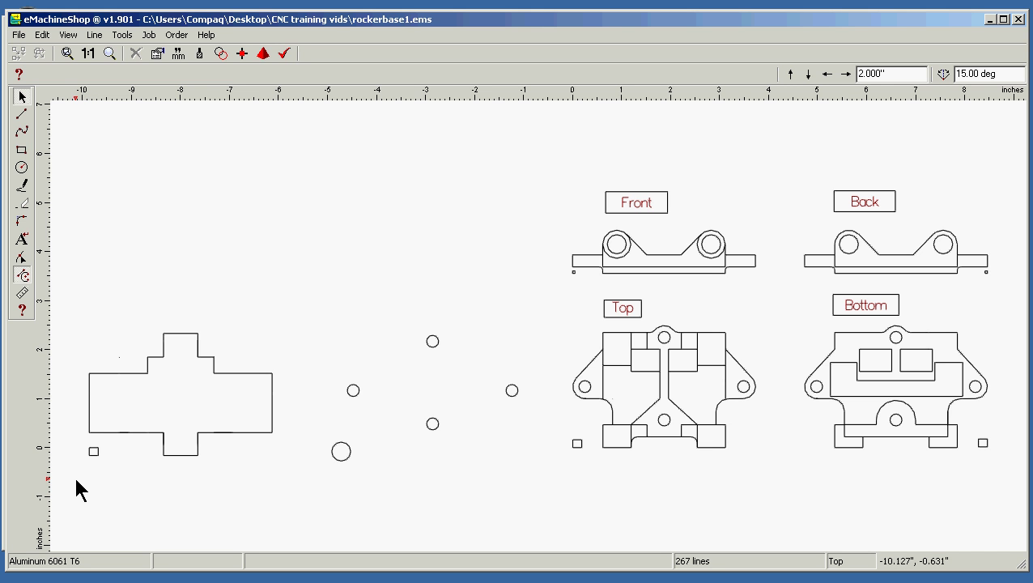
Select the trimmed stepped outline and take the small corner square's lines out of the selection.
{"action": "left_click_drag", "start_coordinate": [74, 475], "coordinate": [303, 318]}
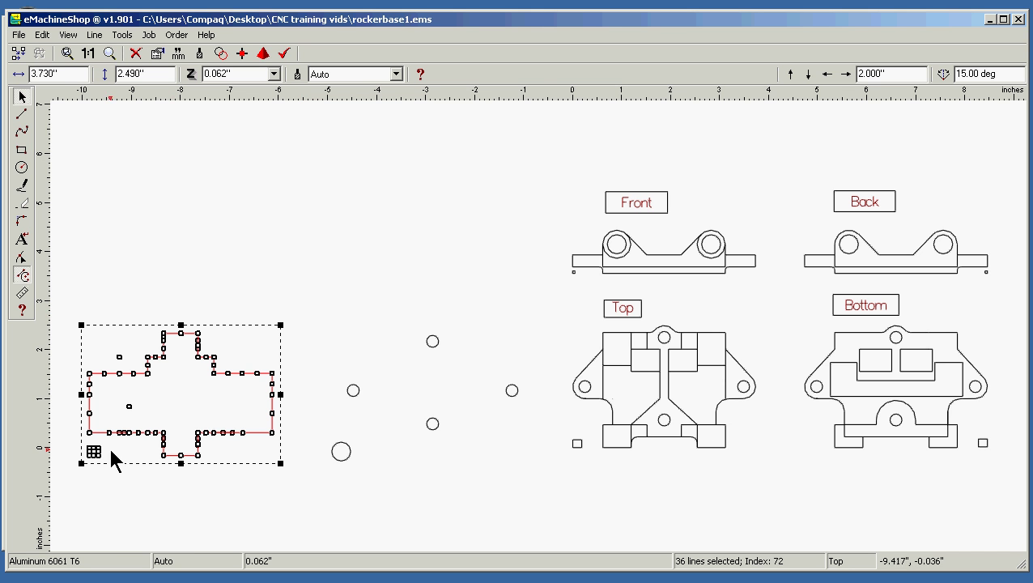
{"action": "left_click", "coordinate": [96, 449], "text": "shift"}
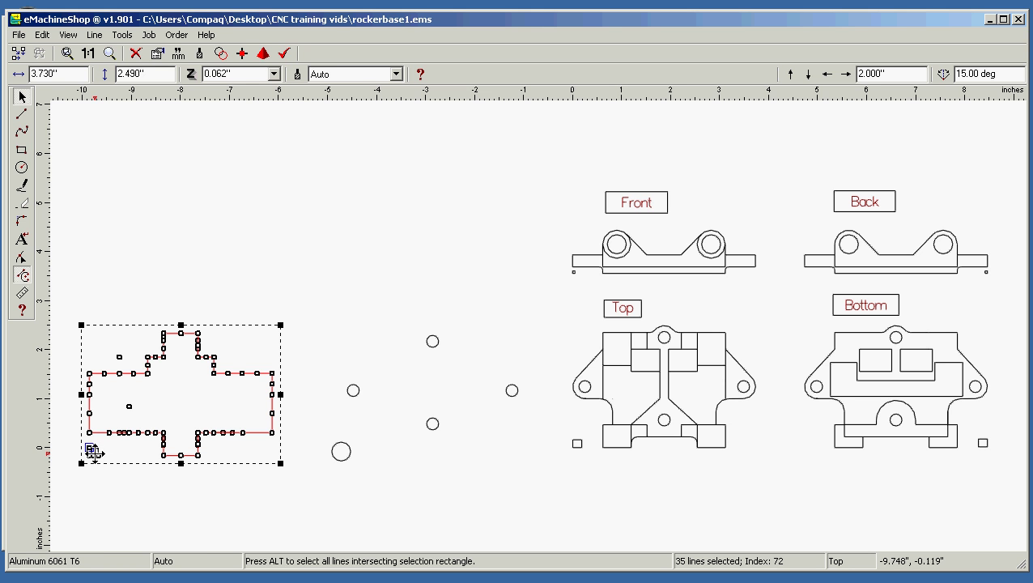
{"action": "left_click", "coordinate": [94, 451], "text": "shift"}
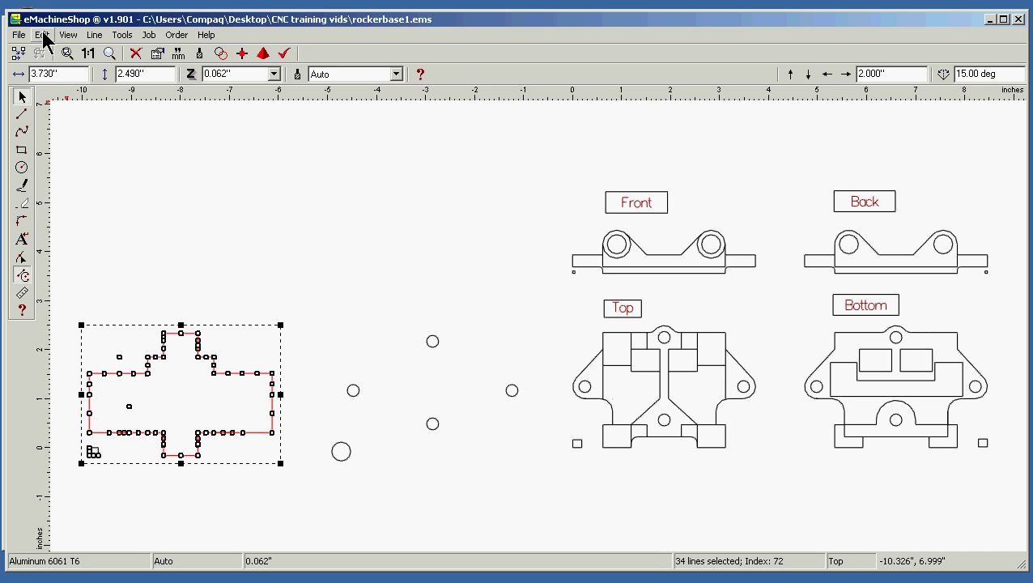
Undo the last three edits to the cross-shaped outline and clear the selection.
{"action": "left_click", "coordinate": [68, 34]}
{"action": "mouse_move", "coordinate": [49, 36]}
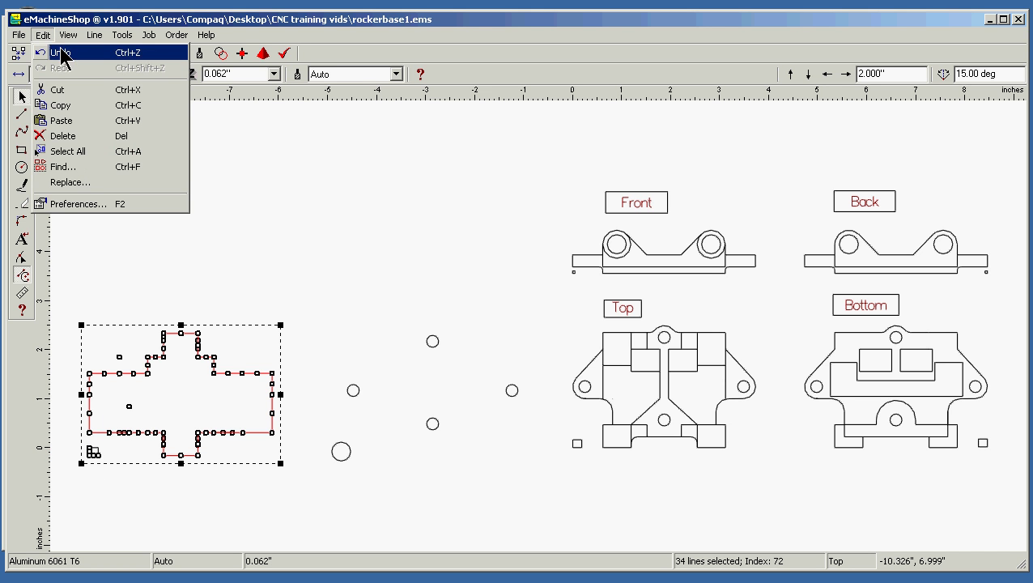
{"action": "left_click", "coordinate": [68, 51]}
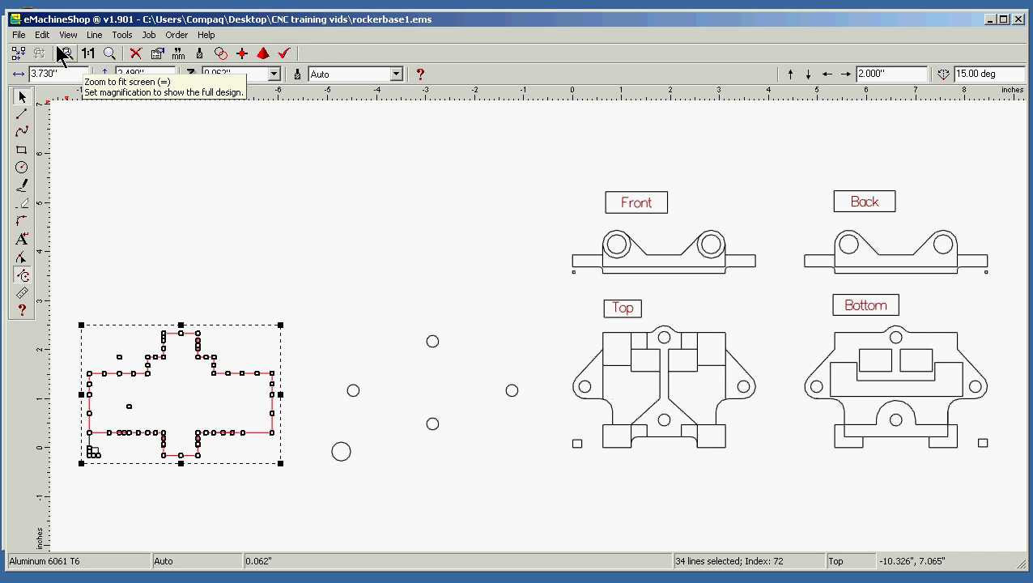
{"action": "left_click", "coordinate": [46, 36]}
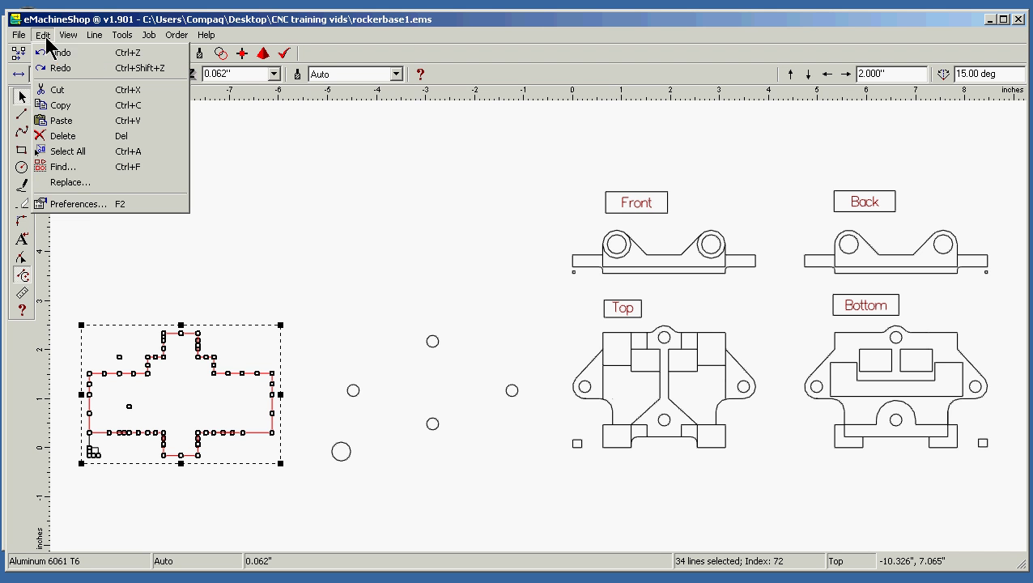
{"action": "left_click", "coordinate": [64, 54]}
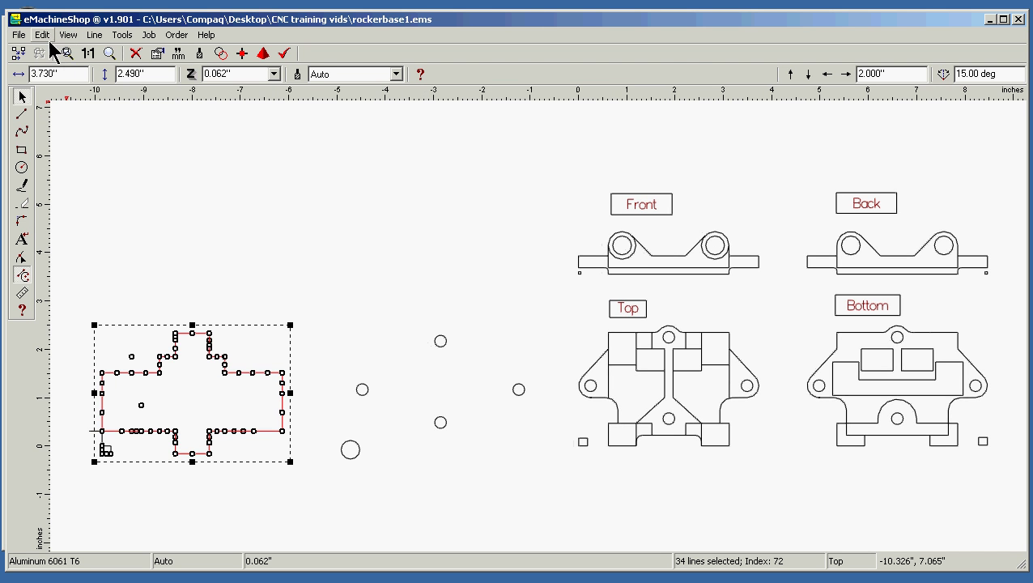
{"action": "left_click", "coordinate": [40, 34]}
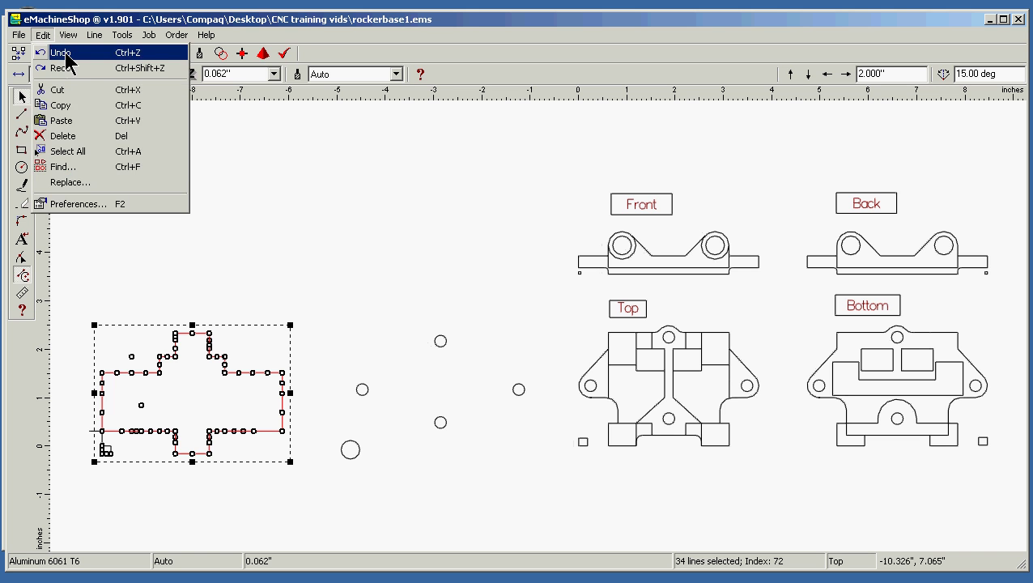
{"action": "left_click", "coordinate": [65, 50]}
{"action": "left_click", "coordinate": [197, 185]}
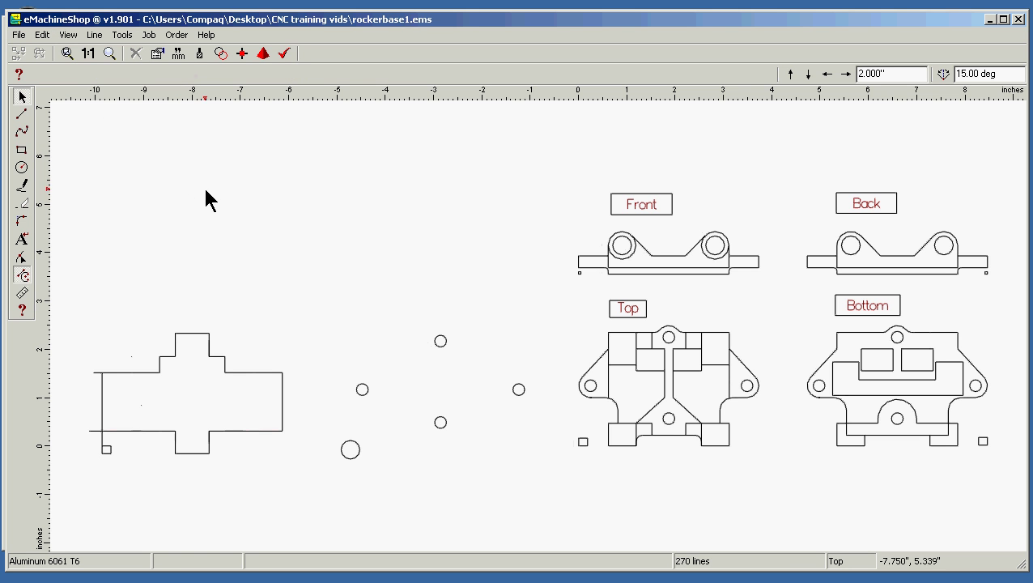
Delete the three stray line ends projecting from the lower-left and upper-left corners of the cross-shaped outline.
{"action": "left_click", "coordinate": [103, 438]}
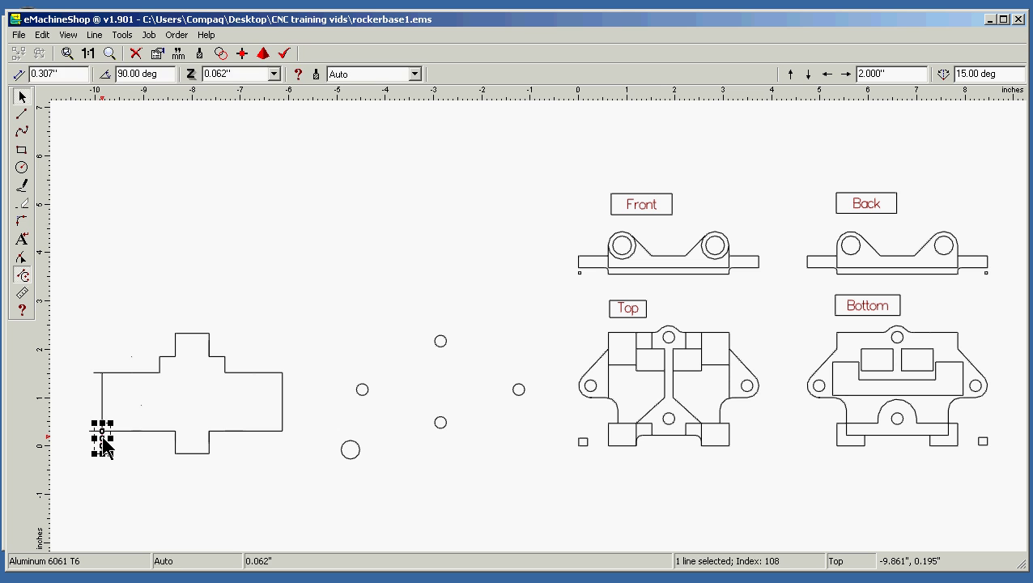
{"action": "key", "text": "Delete"}
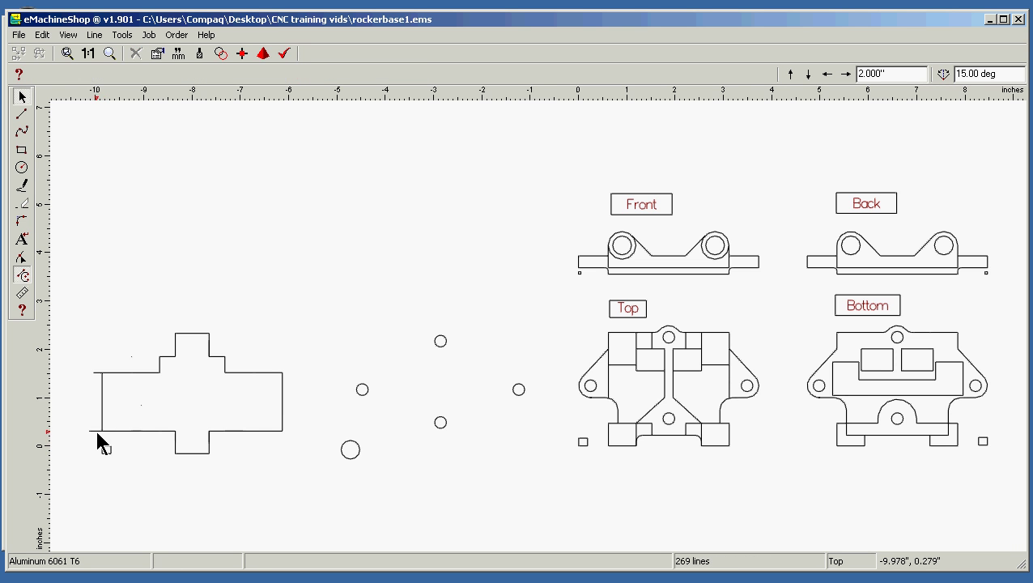
{"action": "left_click", "coordinate": [96, 432]}
{"action": "key", "text": "Delete"}
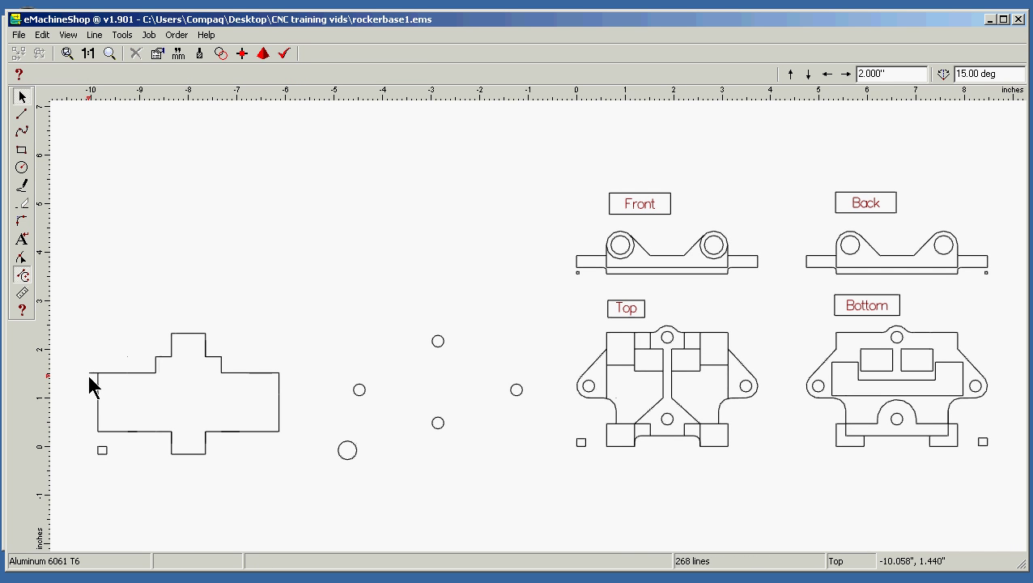
{"action": "left_click", "coordinate": [92, 373]}
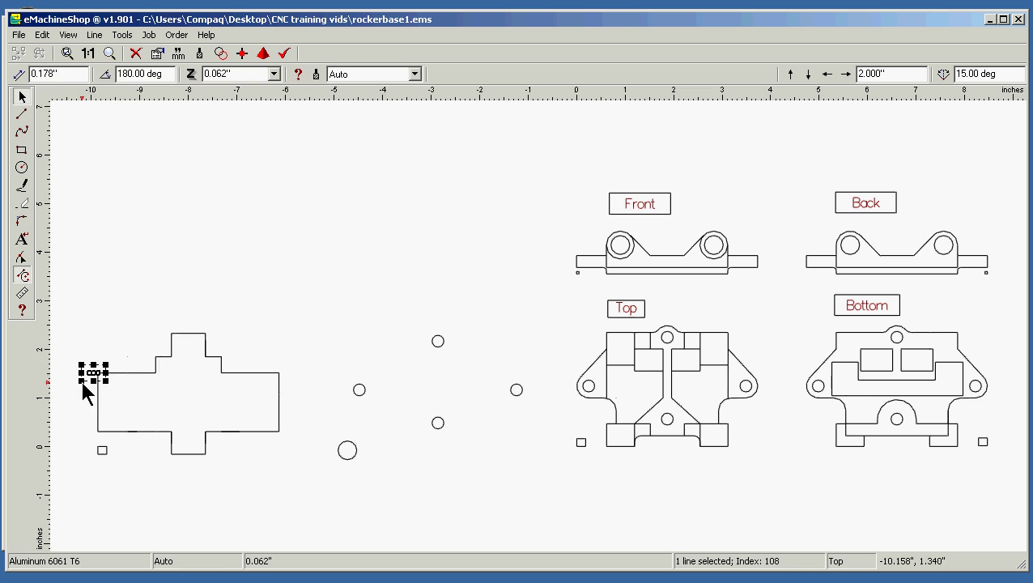
{"action": "key", "text": "Delete"}
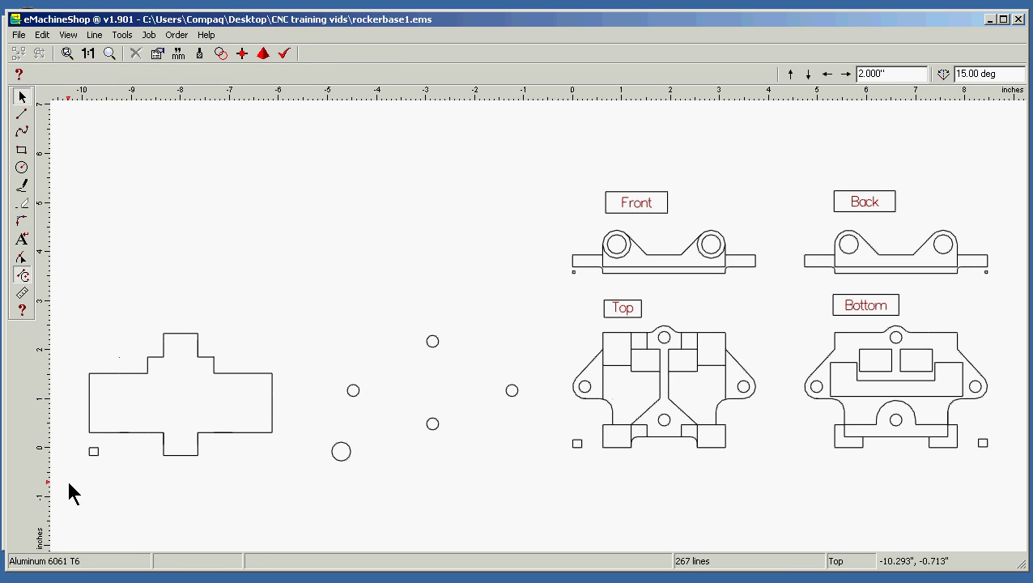
Group the four lines of the small square beneath the cross-shaped outline's lower-left corner.
{"action": "left_click_drag", "start_coordinate": [67, 479], "coordinate": [293, 311]}
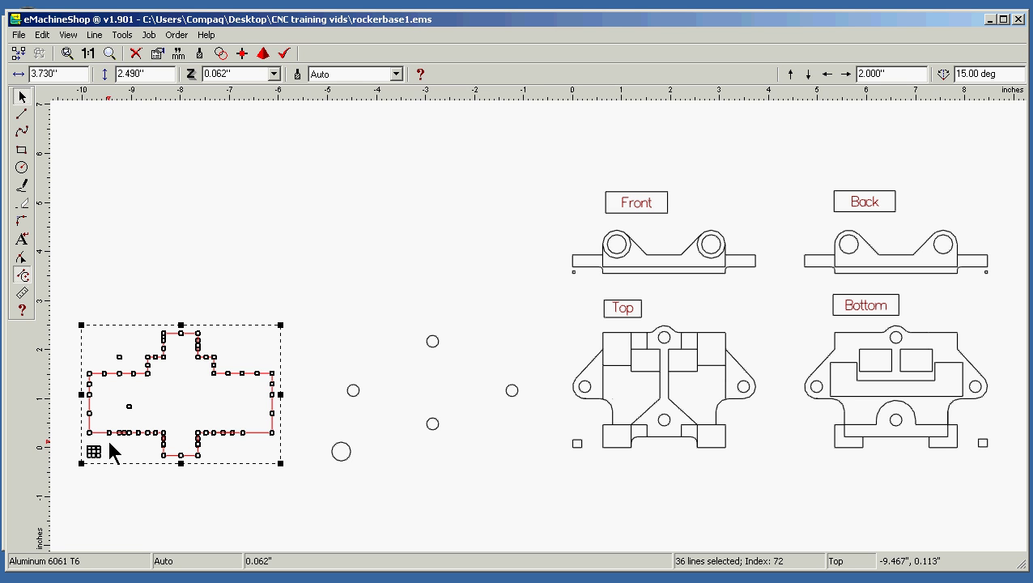
{"action": "left_click_drag", "start_coordinate": [110, 442], "coordinate": [79, 475]}
{"action": "left_click_drag", "start_coordinate": [107, 441], "coordinate": [74, 467]}
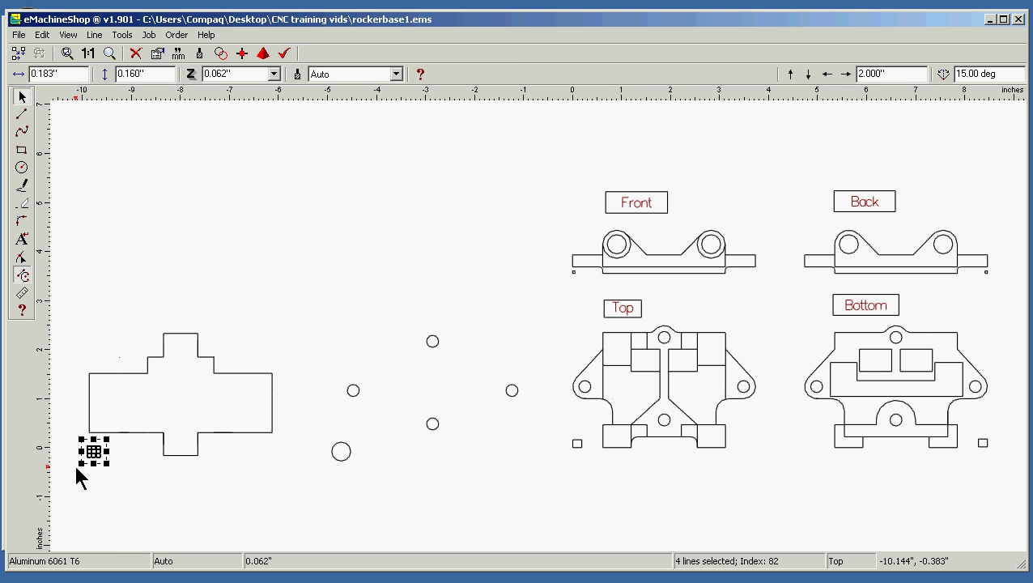
{"action": "left_click", "coordinate": [103, 39]}
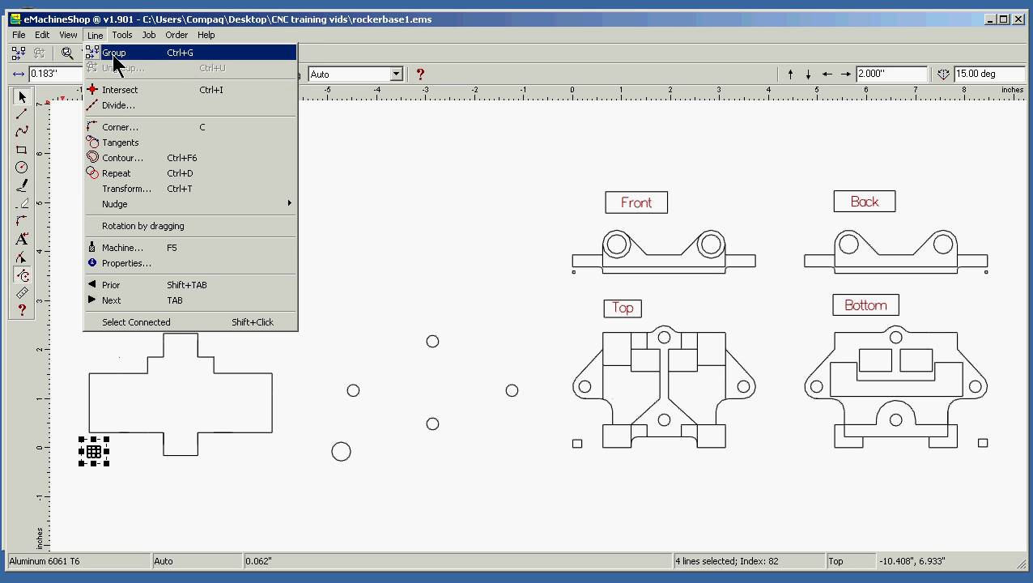
{"action": "left_click", "coordinate": [114, 55]}
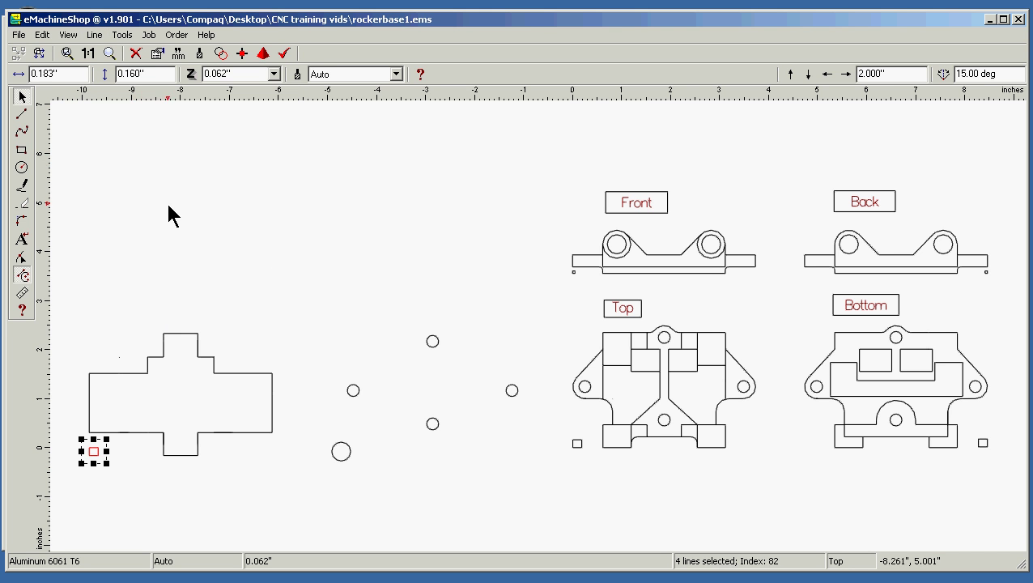
{"action": "left_click", "coordinate": [299, 311]}
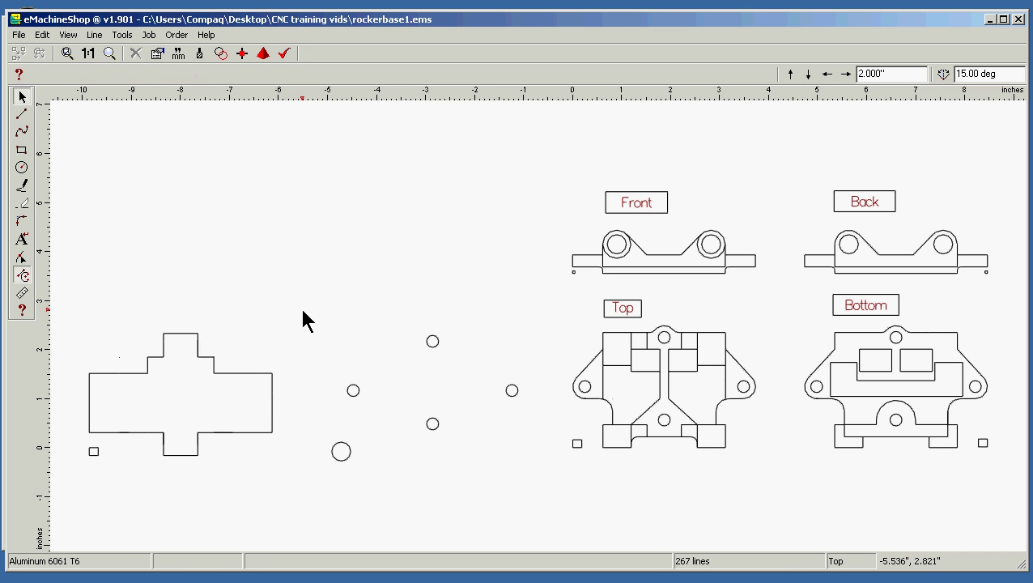
Group the whole cross-shaped outline together with its small square and clear the selection.
{"action": "left_click_drag", "start_coordinate": [303, 309], "coordinate": [80, 474]}
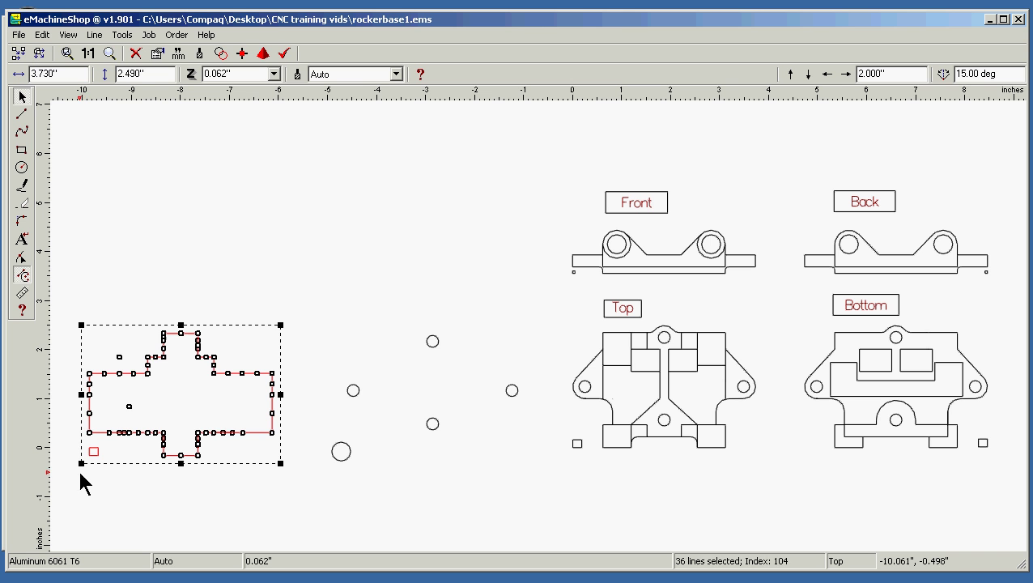
{"action": "left_click", "coordinate": [97, 35]}
{"action": "left_click", "coordinate": [110, 52]}
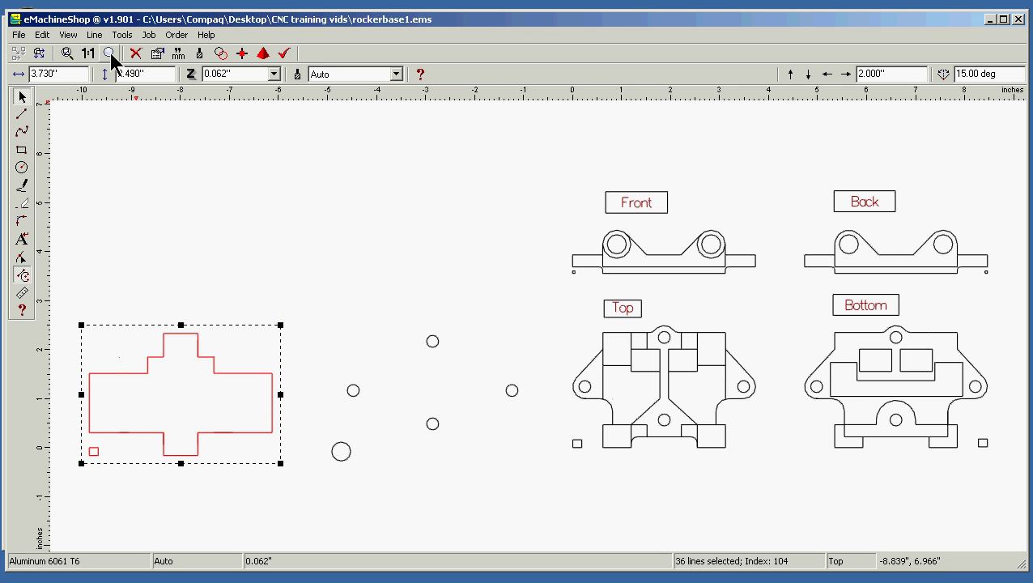
{"action": "left_click", "coordinate": [196, 193]}
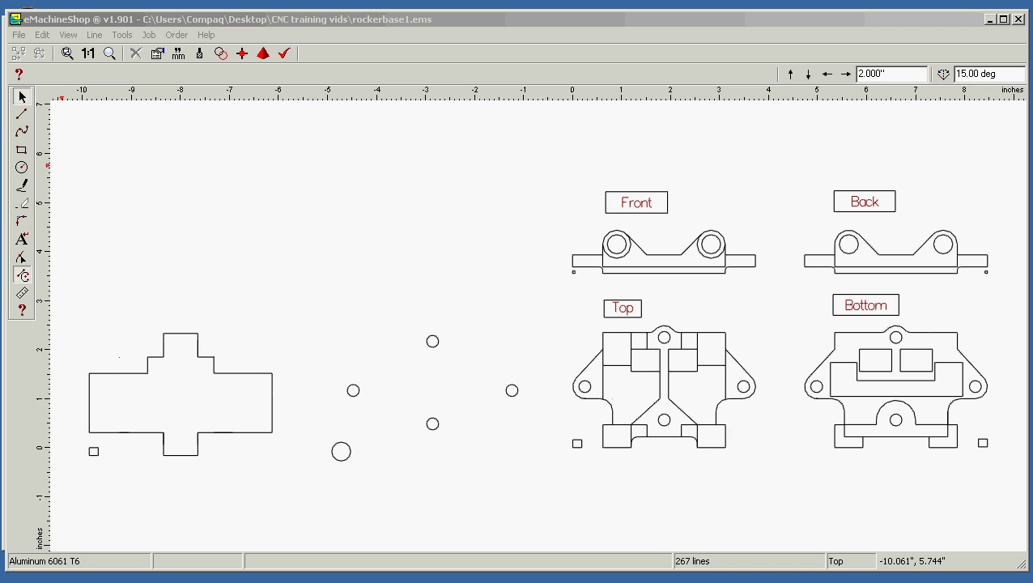
Minimize the drawing, Mach3 and webcam windows, examining the physical part in the webcam view.
{"action": "left_click", "coordinate": [990, 18]}
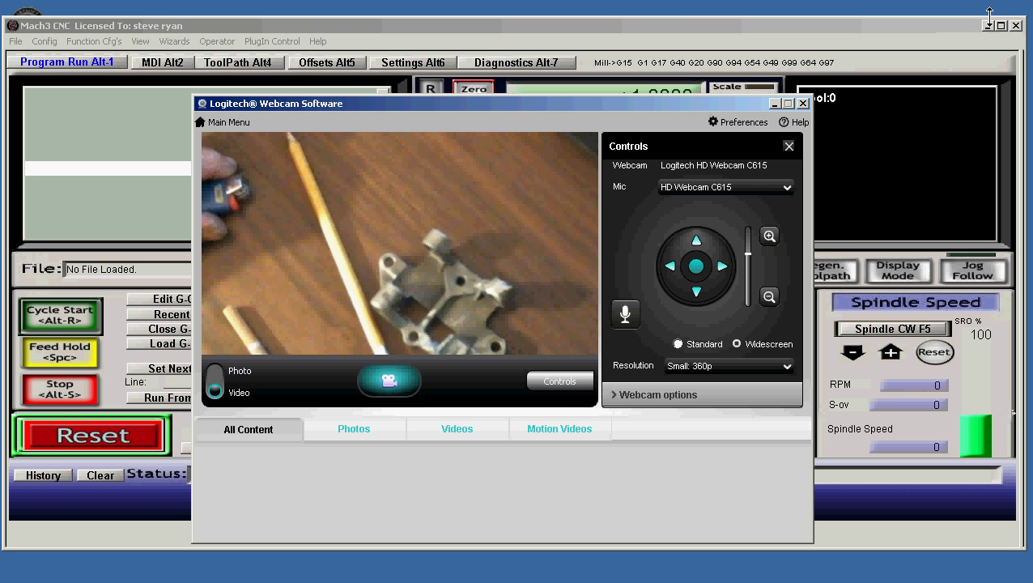
{"action": "left_click", "coordinate": [988, 25]}
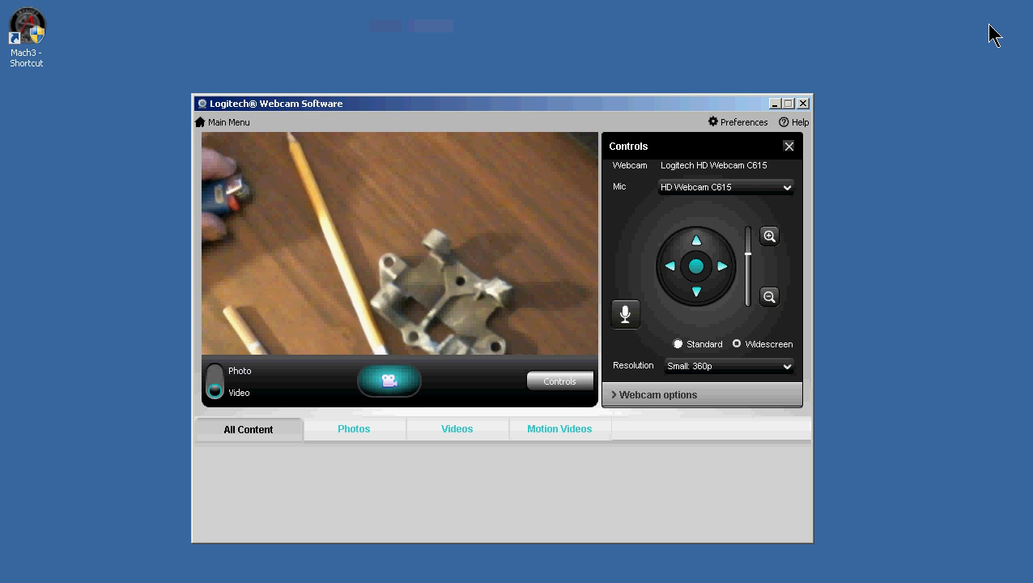
{"action": "left_click", "coordinate": [773, 102]}
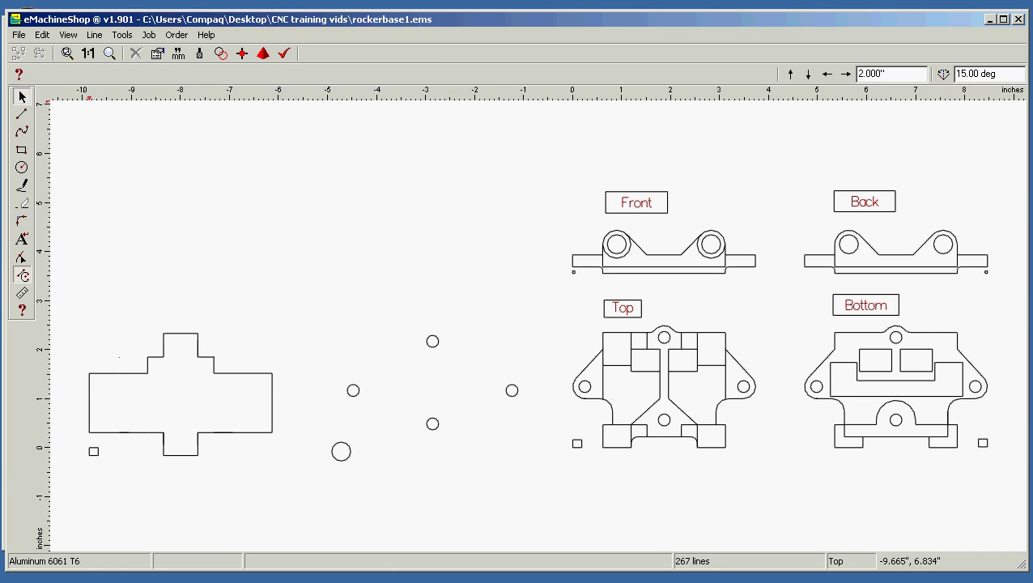
Export the drawing as rockerbase1 in AutoCAD R12/LT12 DXF format to the CNC training vids folder, replacing the existing file.
{"action": "left_click", "coordinate": [18, 35]}
{"action": "left_click", "coordinate": [19, 36]}
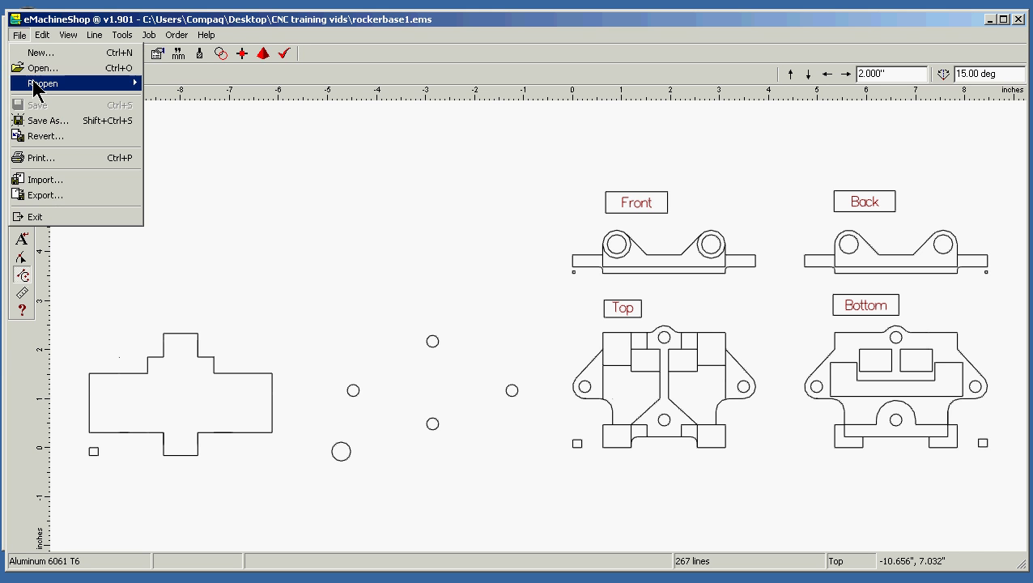
{"action": "left_click", "coordinate": [84, 196]}
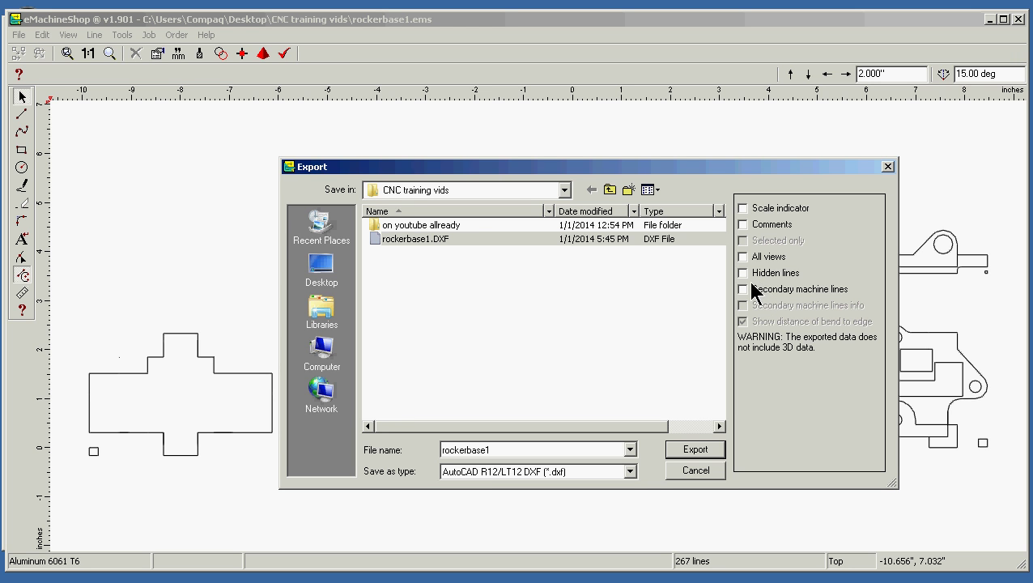
{"action": "left_click", "coordinate": [688, 453]}
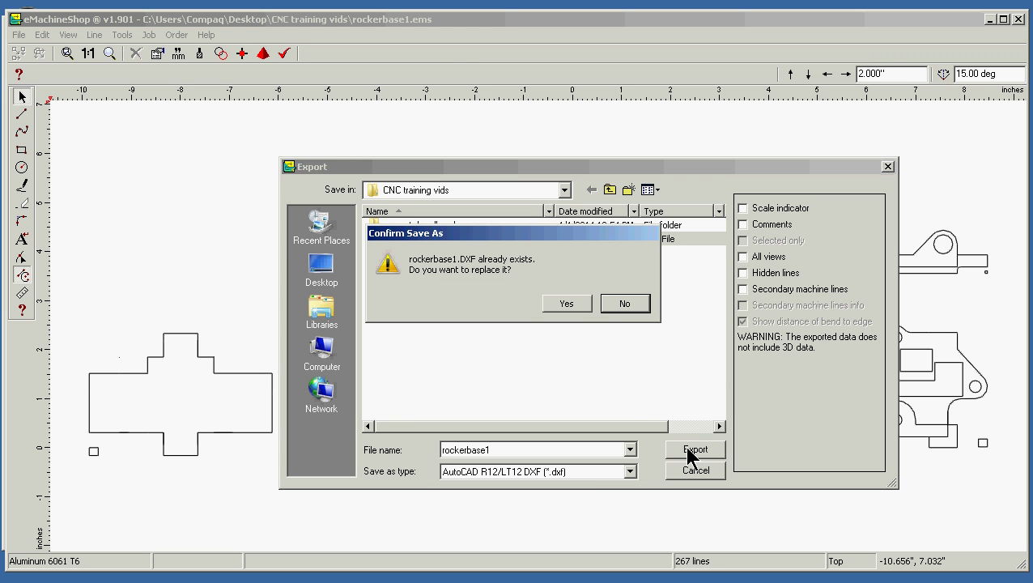
{"action": "left_click", "coordinate": [567, 305]}
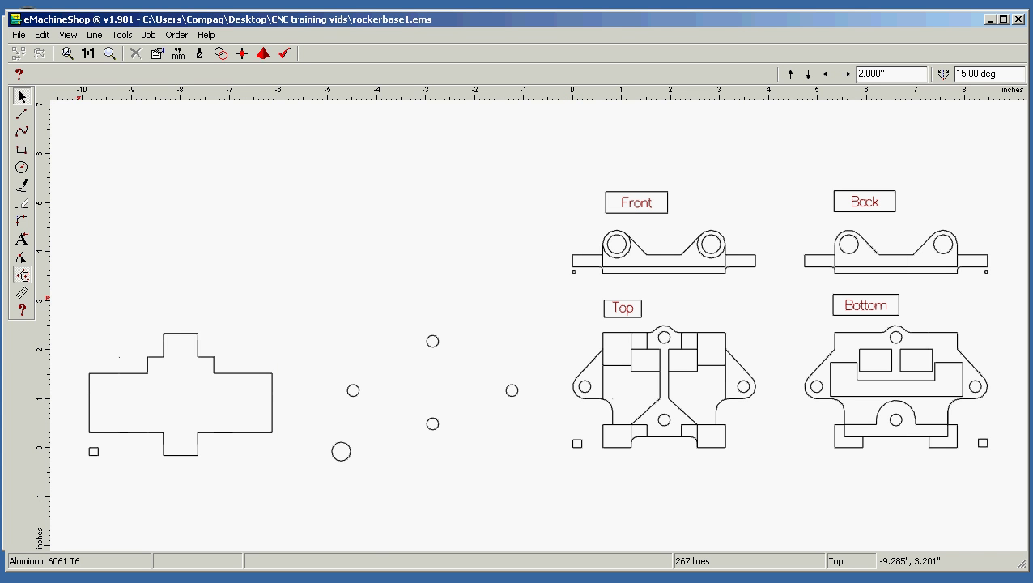
Switch to Mach3 and launch D2nc without reloading the last saved file.
{"action": "left_click", "coordinate": [129, 581]}
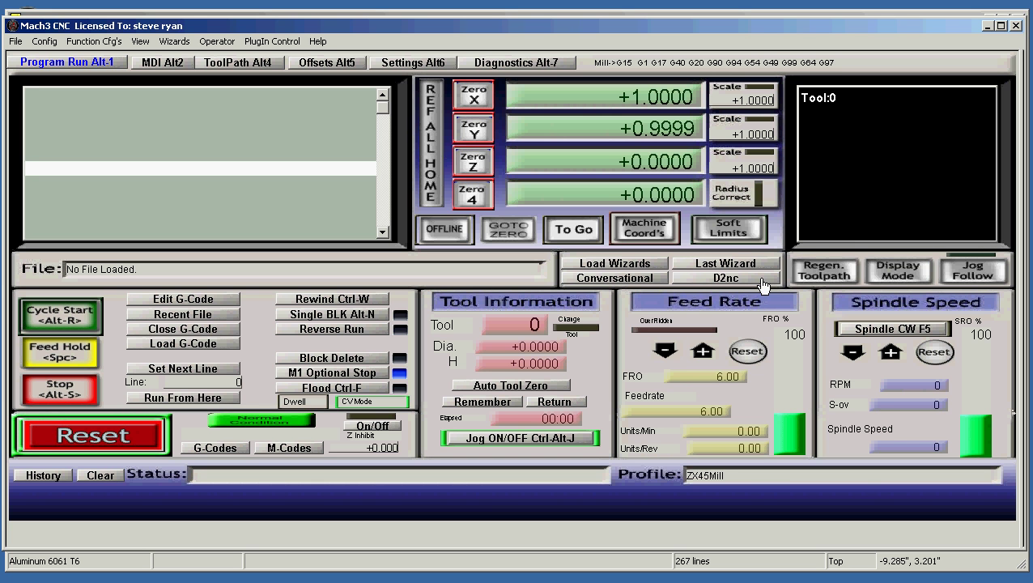
{"action": "left_click", "coordinate": [763, 285]}
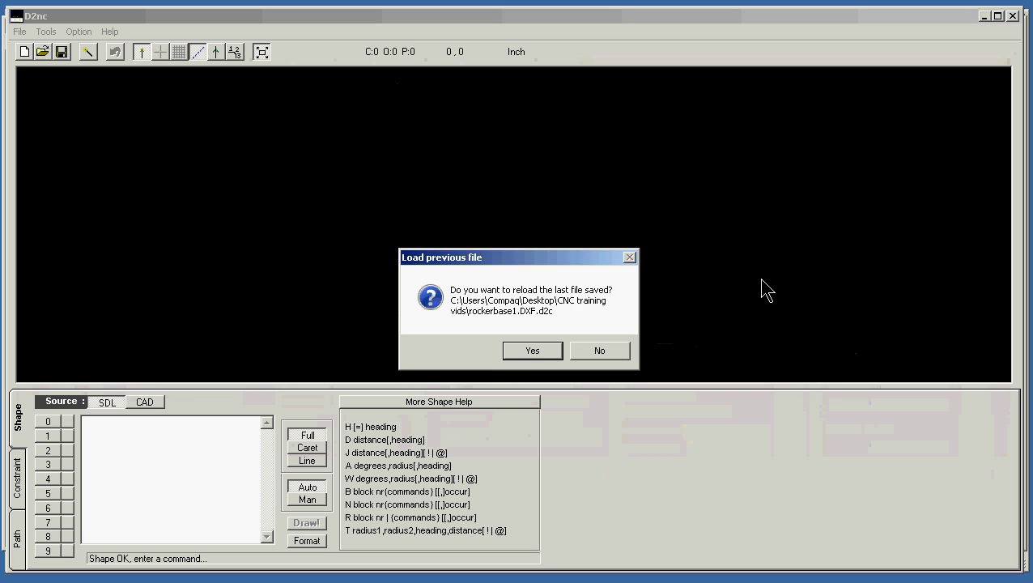
{"action": "left_click", "coordinate": [588, 348]}
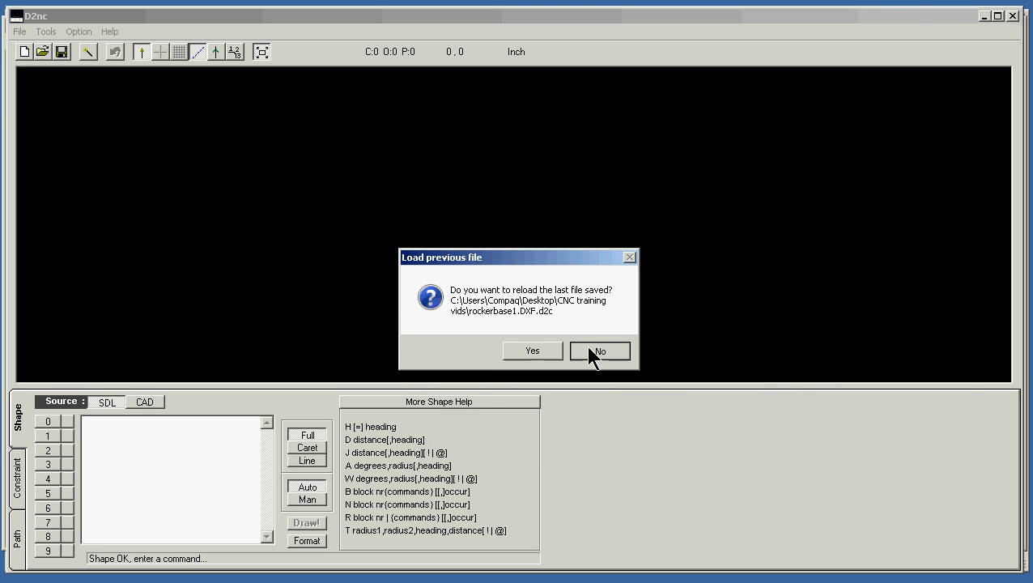
Open the D2nc file rockerbase1.DXF from the CNC training vids folder.
{"action": "left_click", "coordinate": [19, 30]}
{"action": "left_click", "coordinate": [18, 31]}
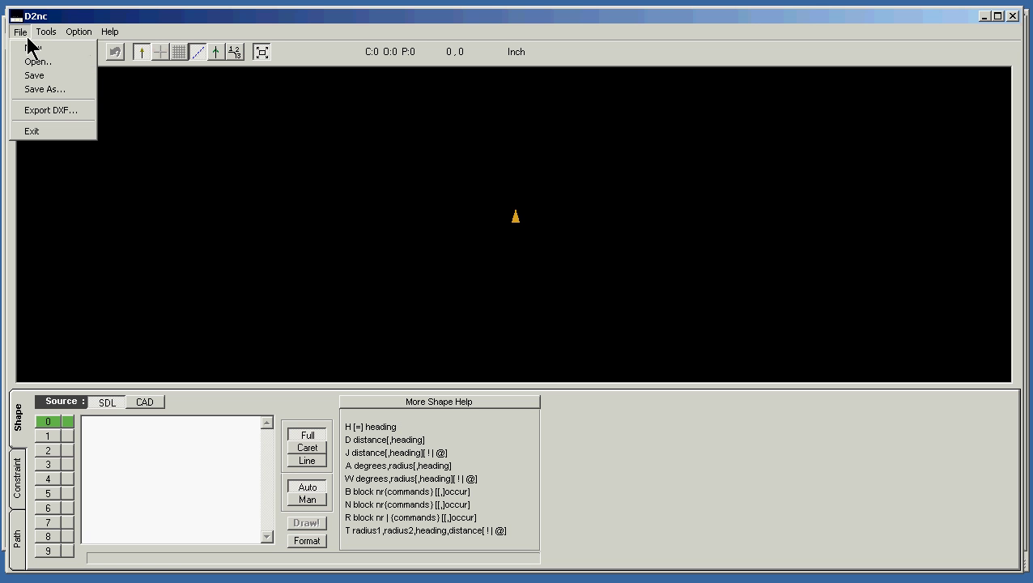
{"action": "left_click", "coordinate": [37, 60]}
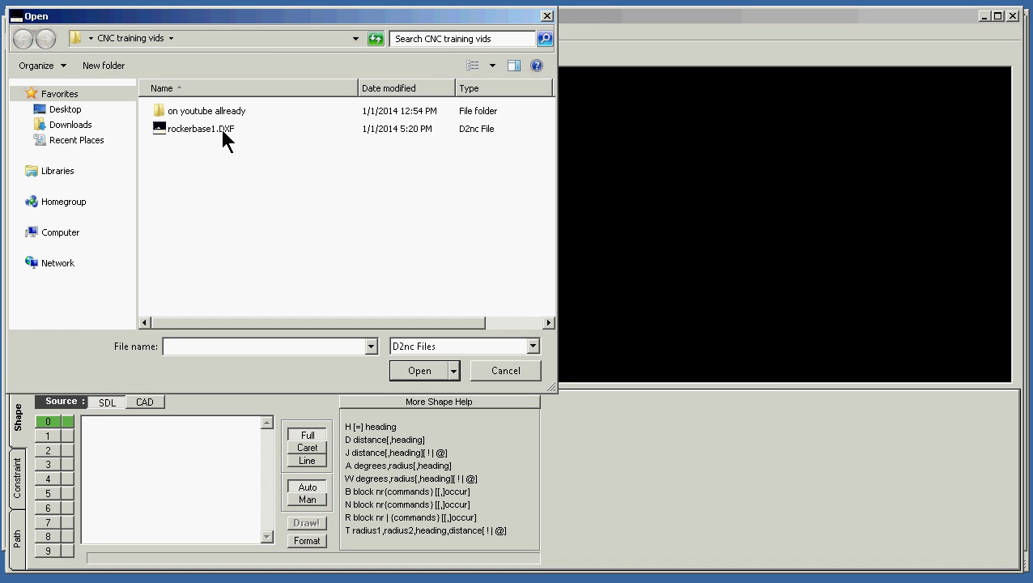
{"action": "left_click", "coordinate": [223, 131]}
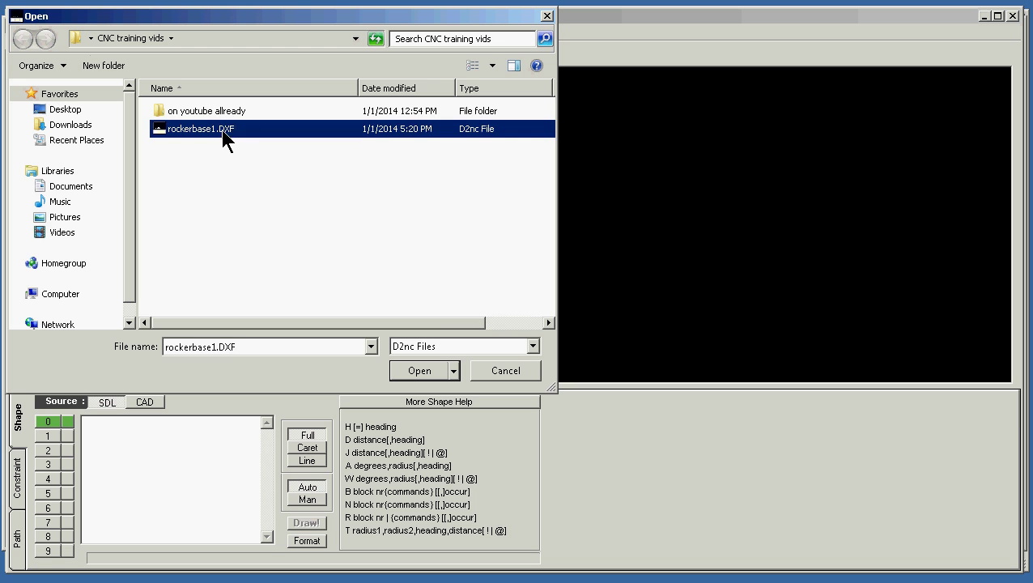
{"action": "left_click", "coordinate": [431, 368]}
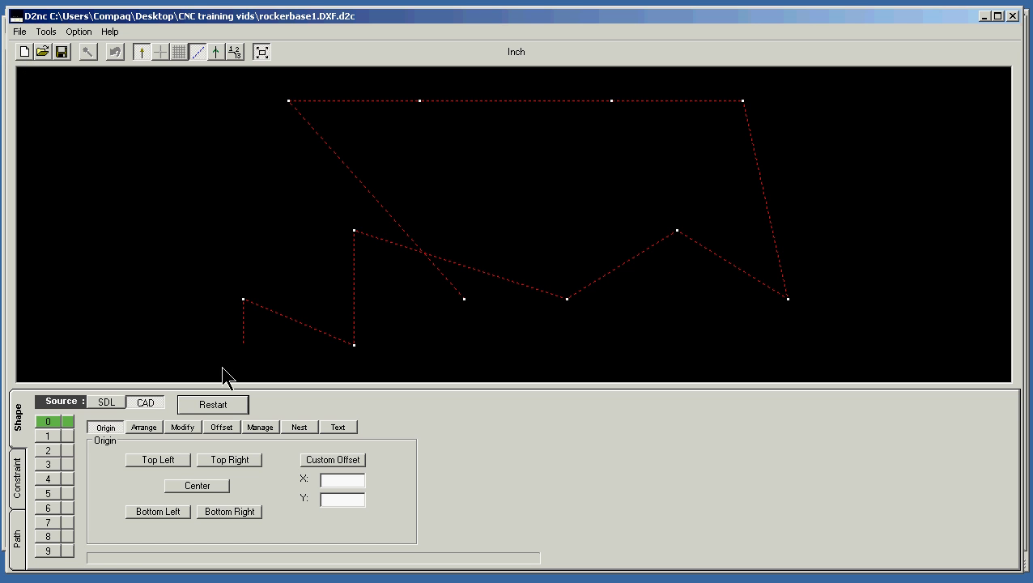
Clear the loaded shape in D2nc and start a new DXF file import.
{"action": "left_click", "coordinate": [208, 401]}
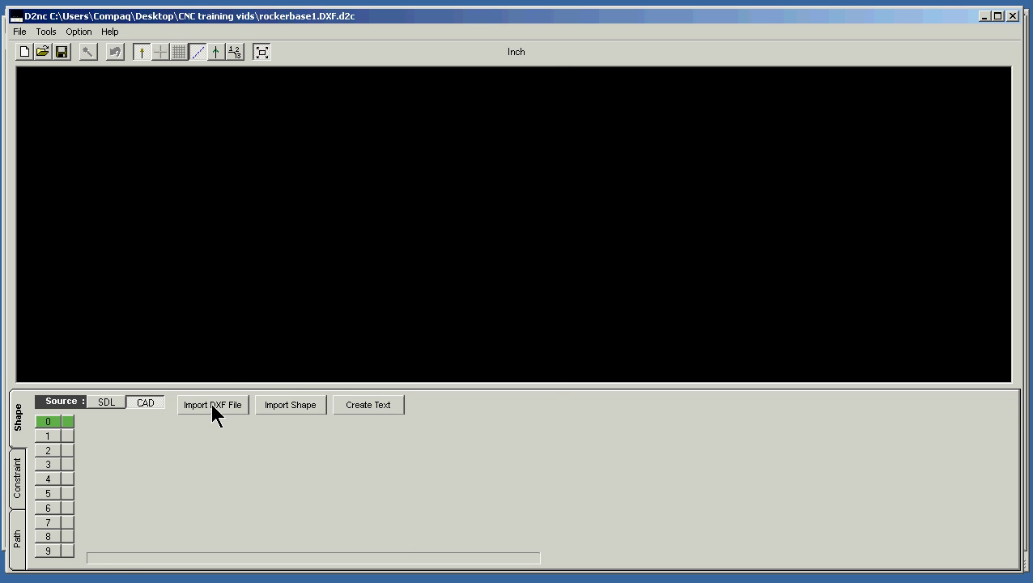
{"action": "left_click", "coordinate": [210, 402]}
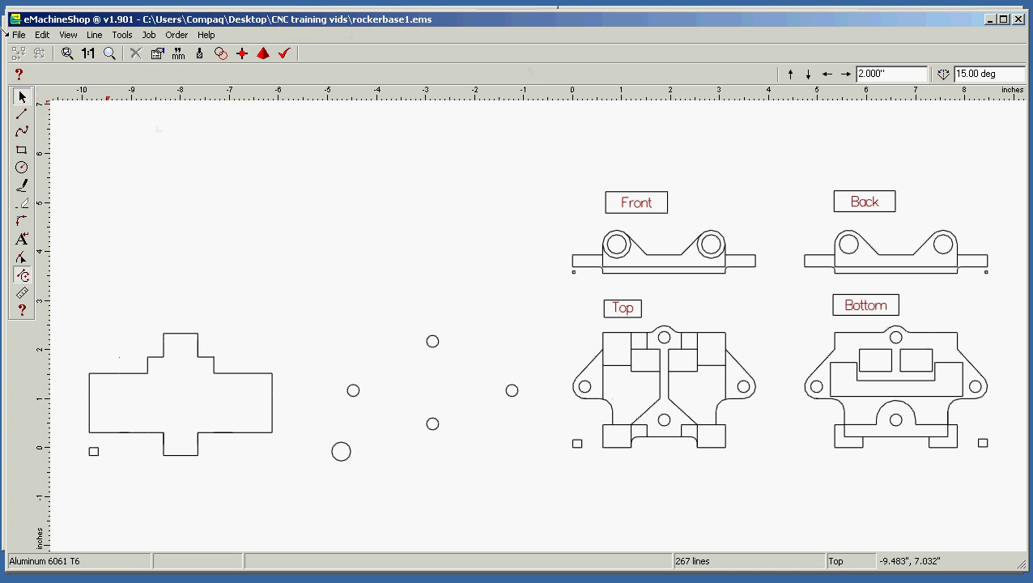
Switch to eMachineShop and check which folder the rockerbase1 DXF export is saved in, leaving without exporting.
{"action": "left_click", "coordinate": [19, 36]}
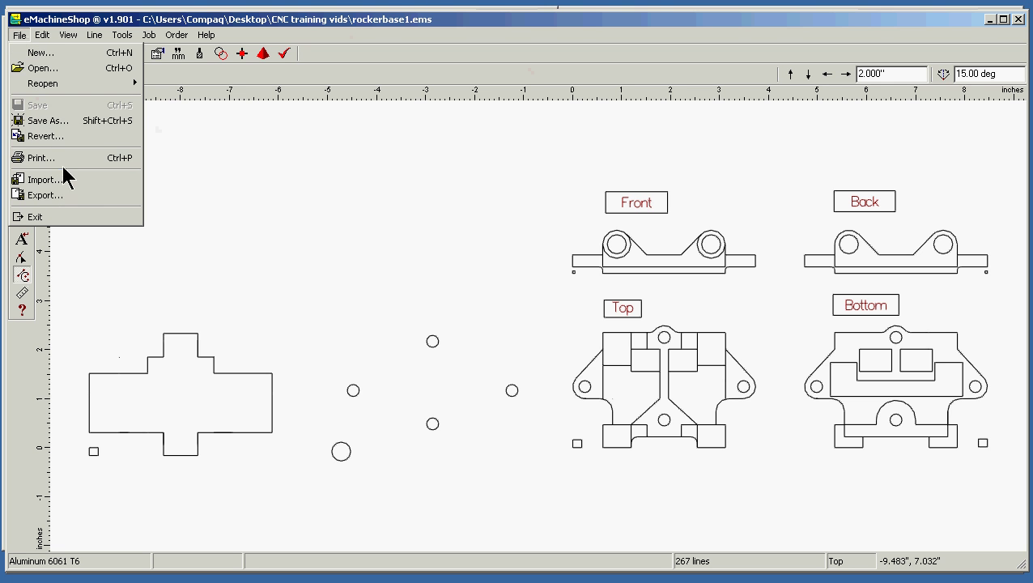
{"action": "left_click", "coordinate": [63, 197]}
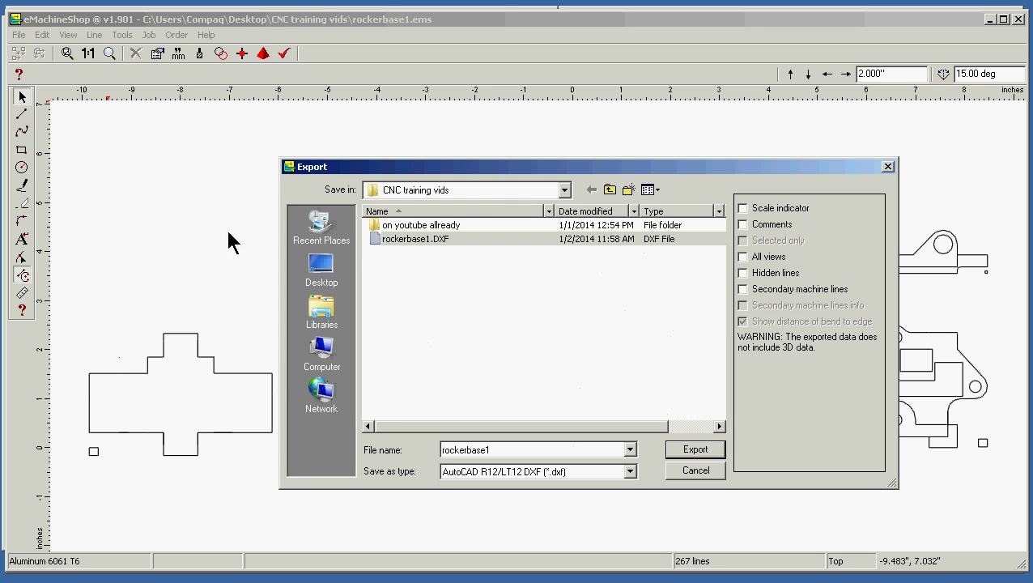
{"action": "left_click", "coordinate": [564, 190]}
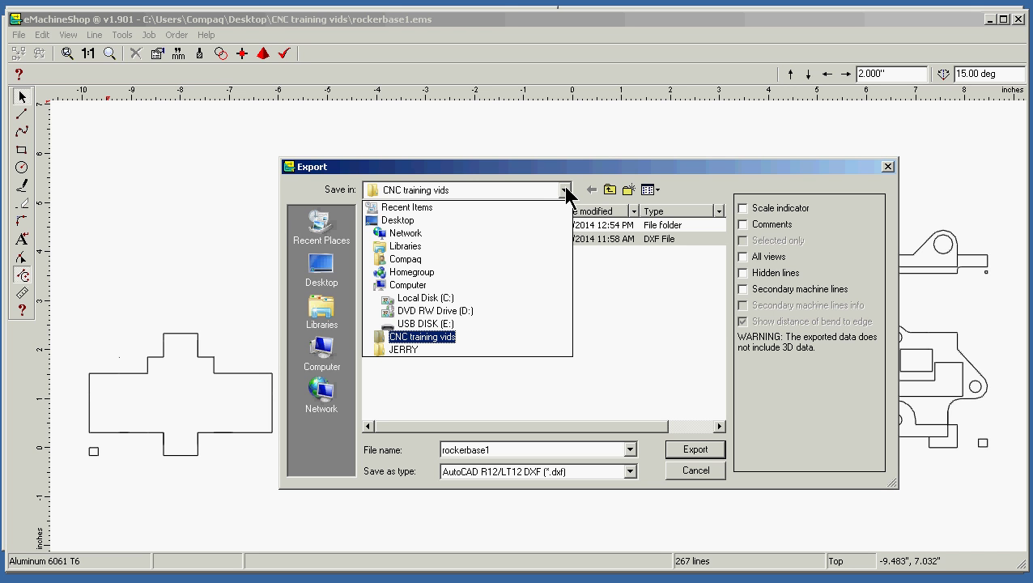
{"action": "left_click", "coordinate": [162, 220]}
{"action": "left_click", "coordinate": [702, 472]}
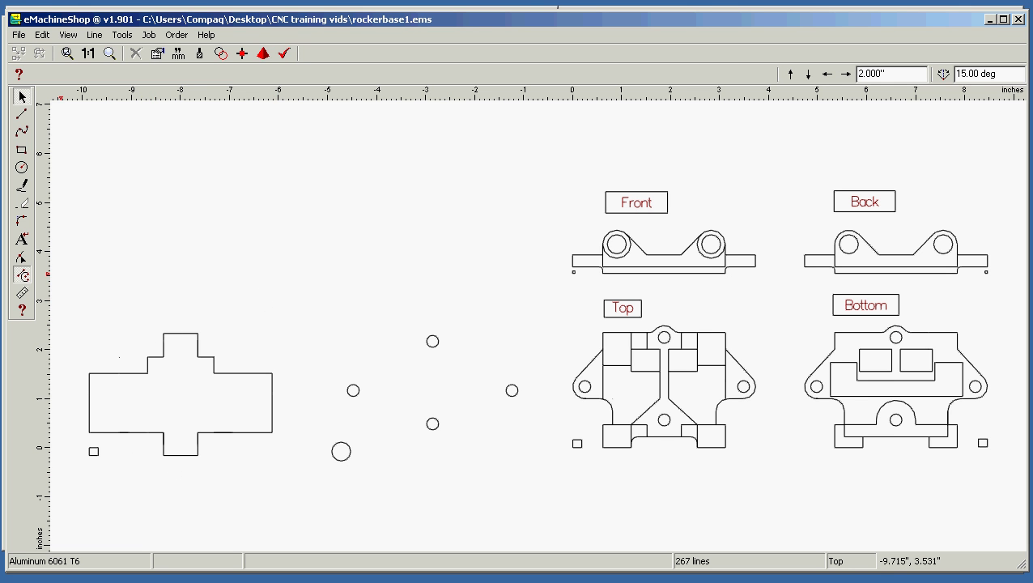
Switch back to D2nc and import rockerbase1.DXF from the CNC training vids folder on USB DISK (E:).
{"action": "key", "text": "alt+Tab"}
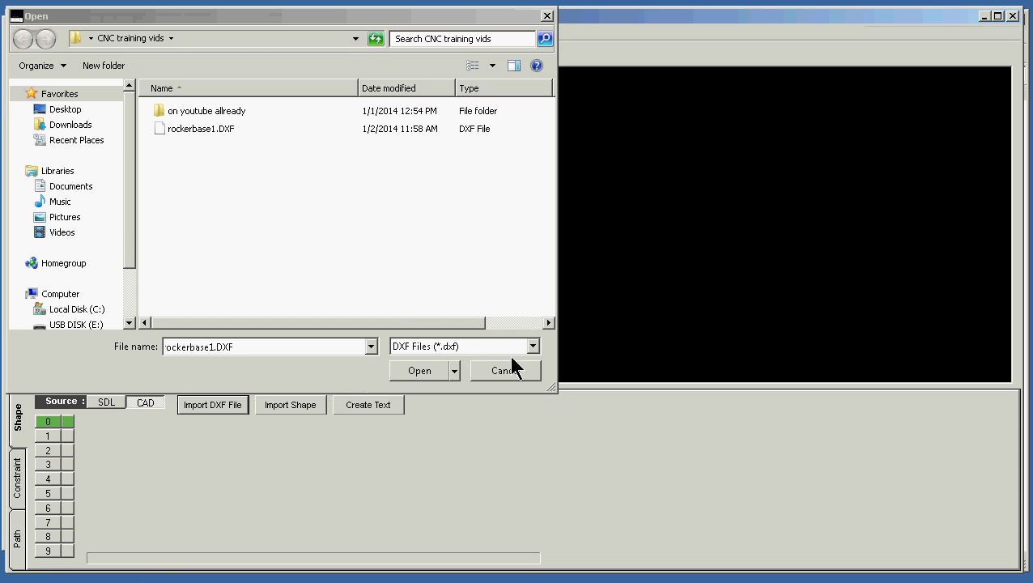
{"action": "left_click", "coordinate": [355, 38]}
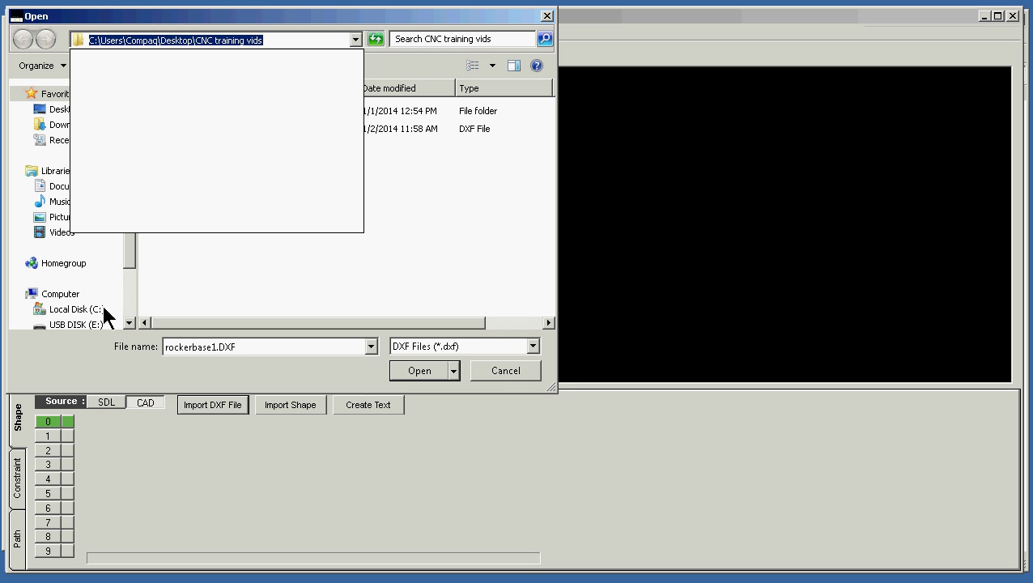
{"action": "left_click", "coordinate": [126, 248]}
{"action": "scroll", "coordinate": [128, 280], "scroll_direction": "down", "scroll_amount": 1}
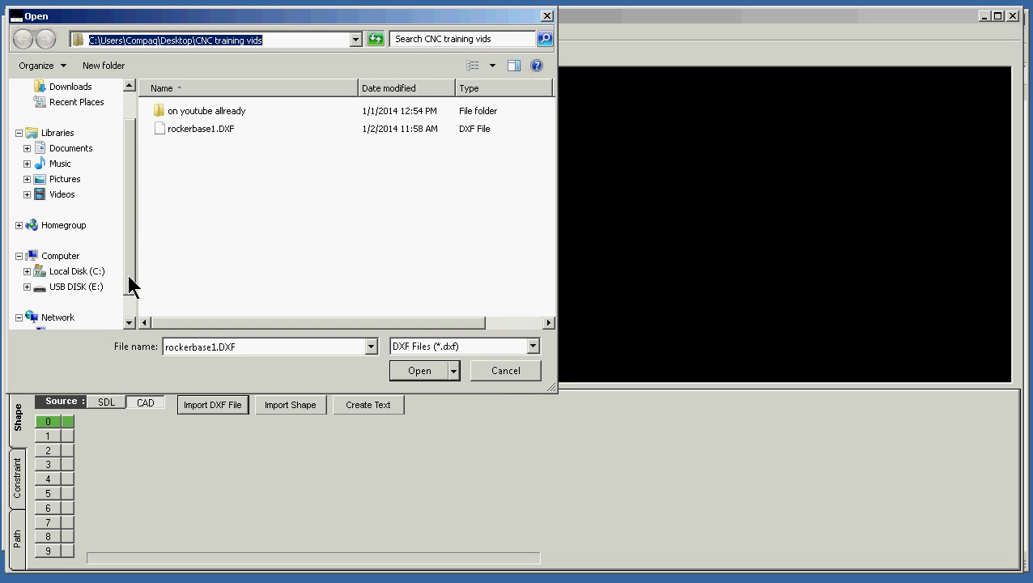
{"action": "left_click", "coordinate": [63, 289]}
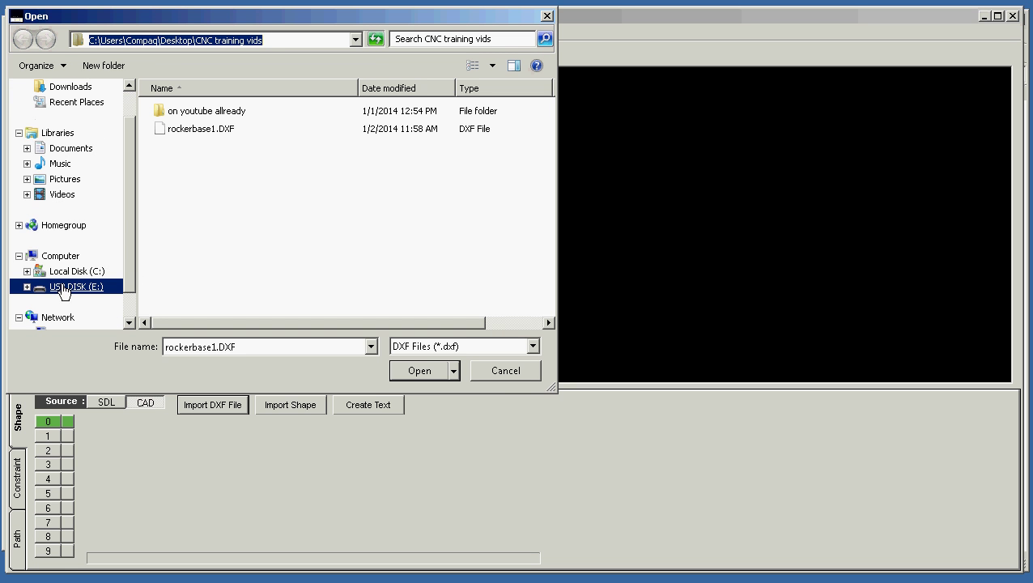
{"action": "left_click", "coordinate": [73, 289]}
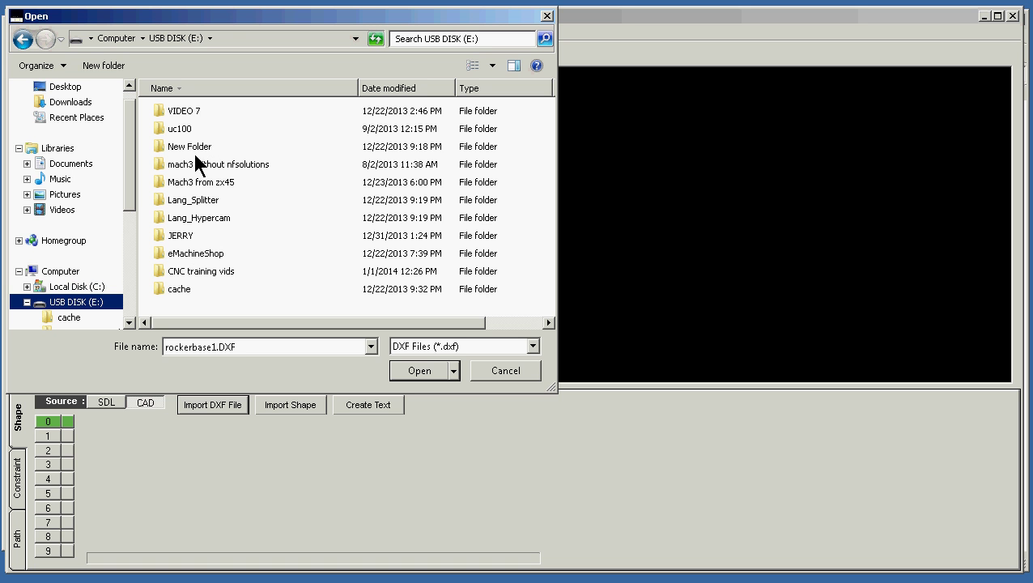
{"action": "double_click", "coordinate": [215, 271]}
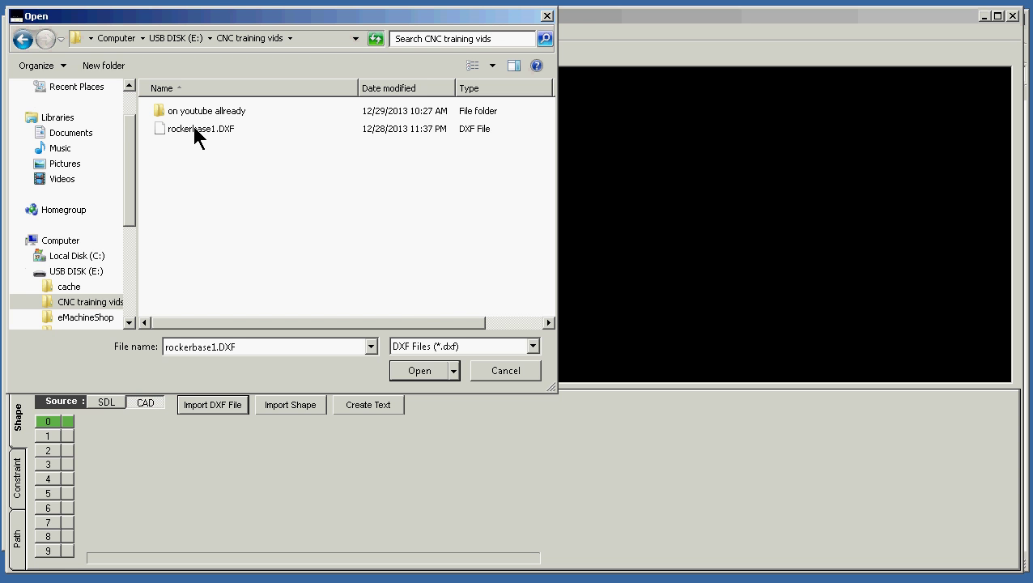
{"action": "left_click", "coordinate": [196, 130]}
{"action": "left_click", "coordinate": [424, 369]}
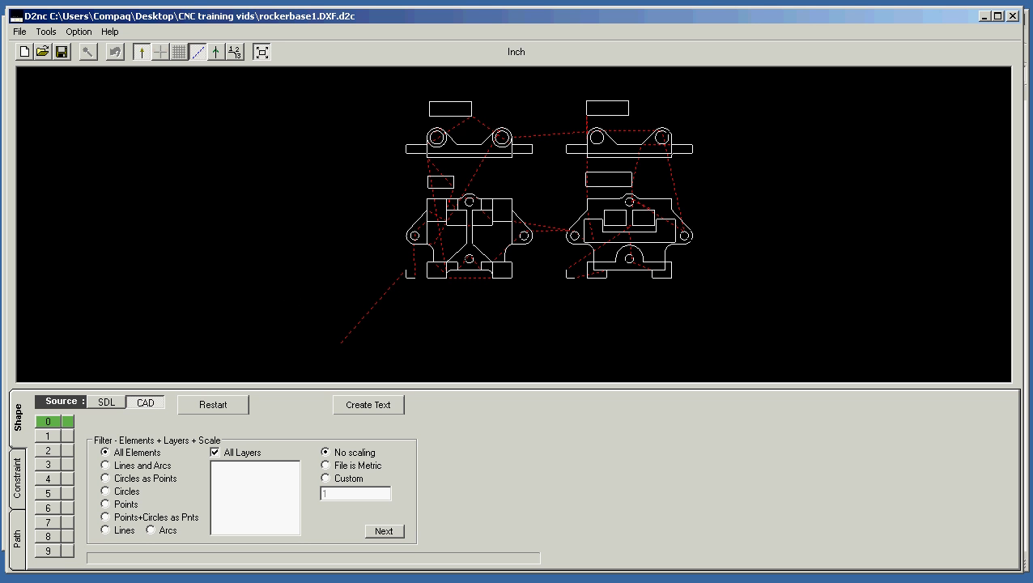
Switch to eMachineShop and export rockerbase1 as AutoCAD R12/LT12 DXF to the Desktop's CNC training vids folder, replacing the existing file.
{"action": "key", "text": "alt+Tab"}
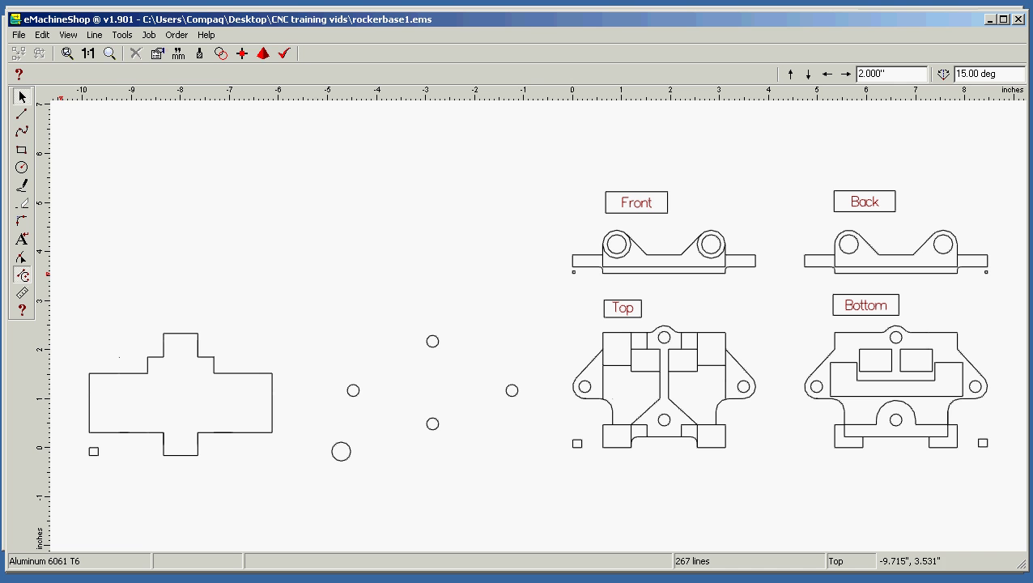
{"action": "left_click", "coordinate": [21, 37]}
{"action": "left_click", "coordinate": [76, 194]}
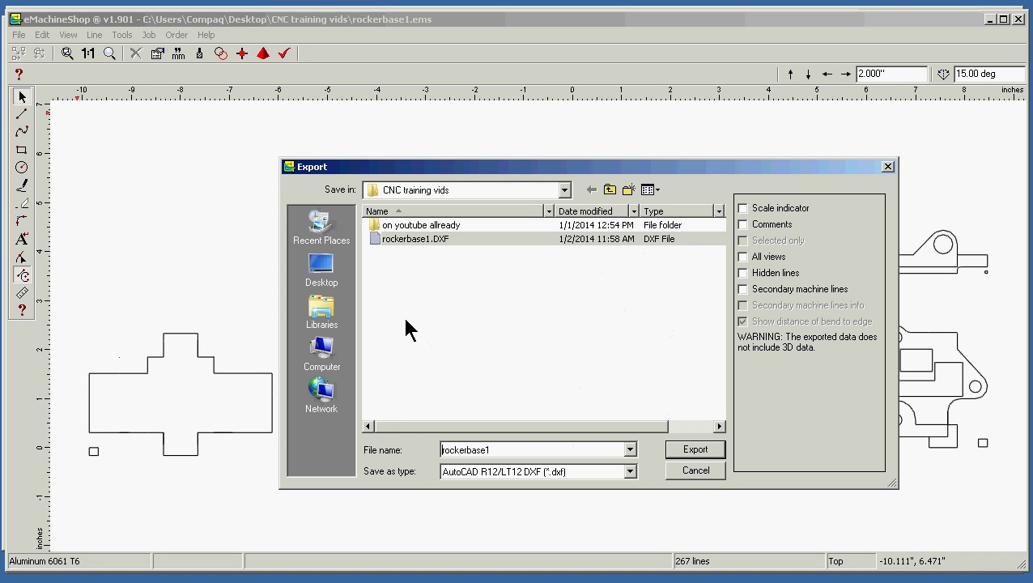
{"action": "left_click", "coordinate": [565, 191]}
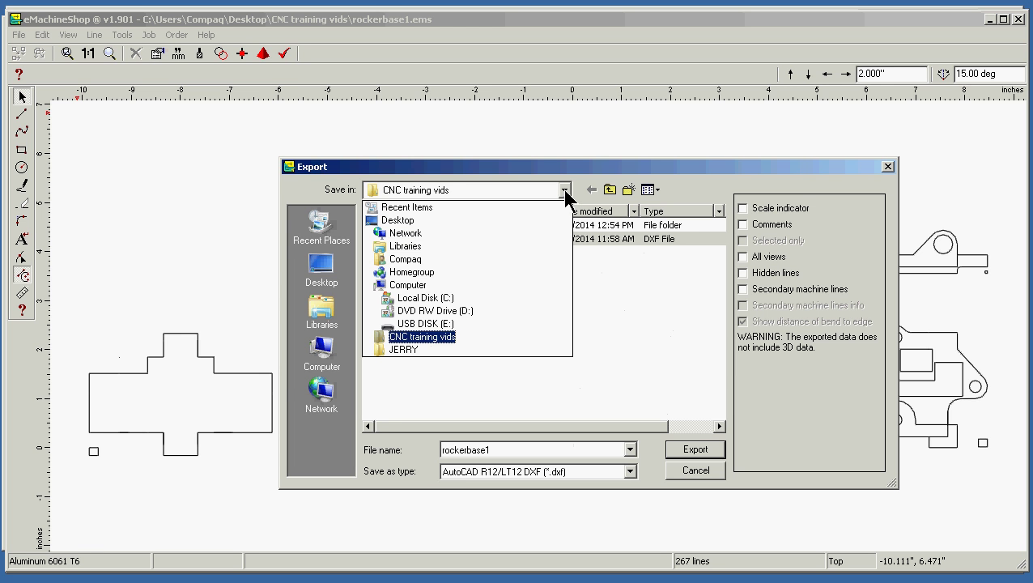
{"action": "left_click", "coordinate": [409, 222]}
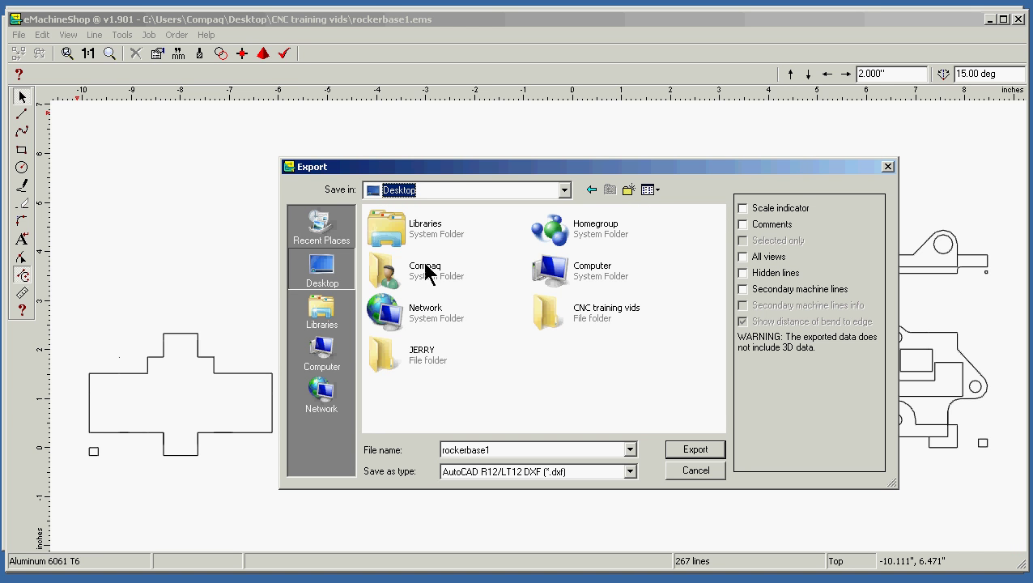
{"action": "double_click", "coordinate": [584, 317]}
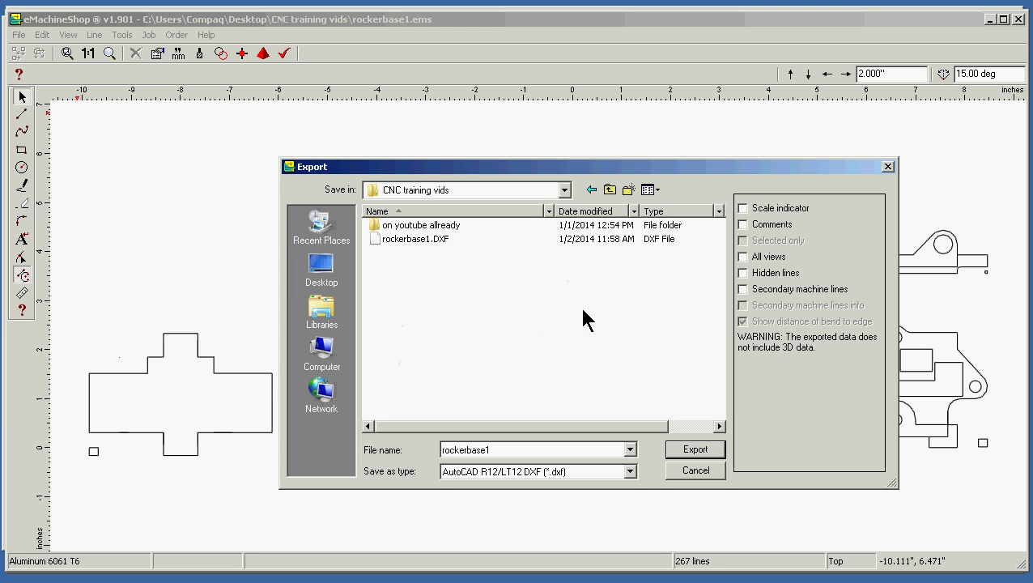
{"action": "left_click", "coordinate": [680, 450]}
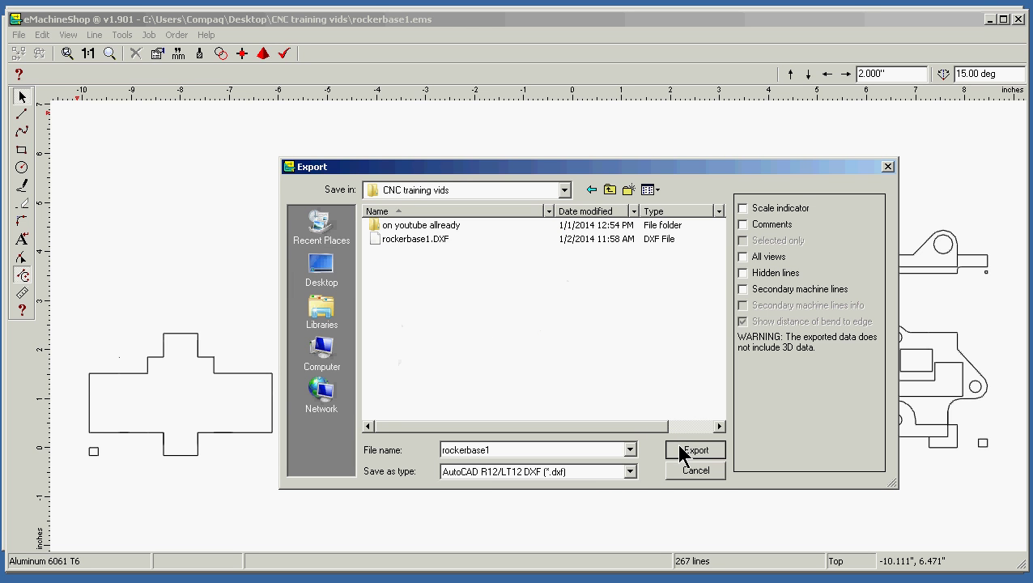
{"action": "left_click", "coordinate": [563, 305]}
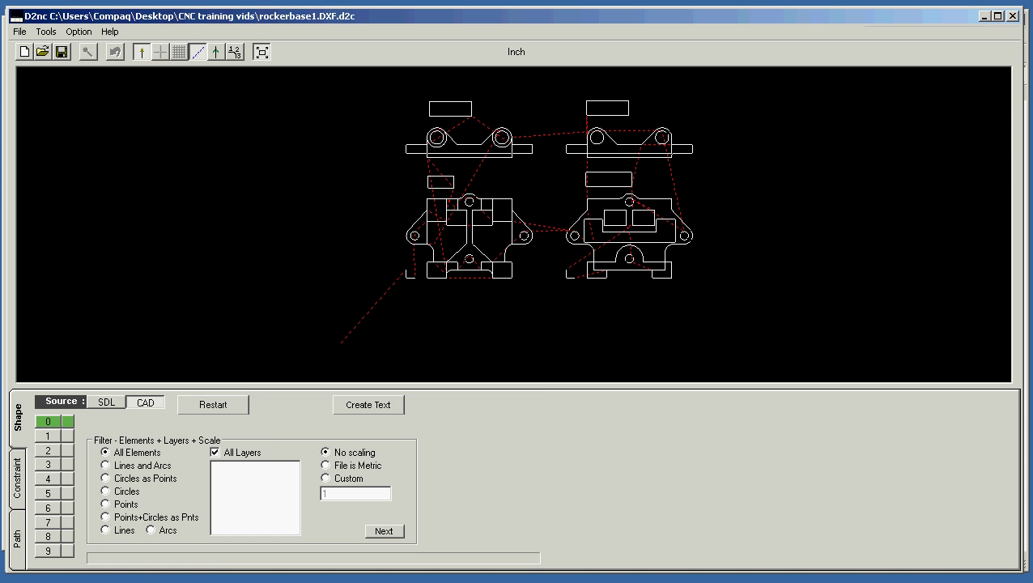
In D2nc, clear the outdated shape and import rockerbase1.DXF from the Desktop's CNC training vids folder.
{"action": "left_click", "coordinate": [232, 402]}
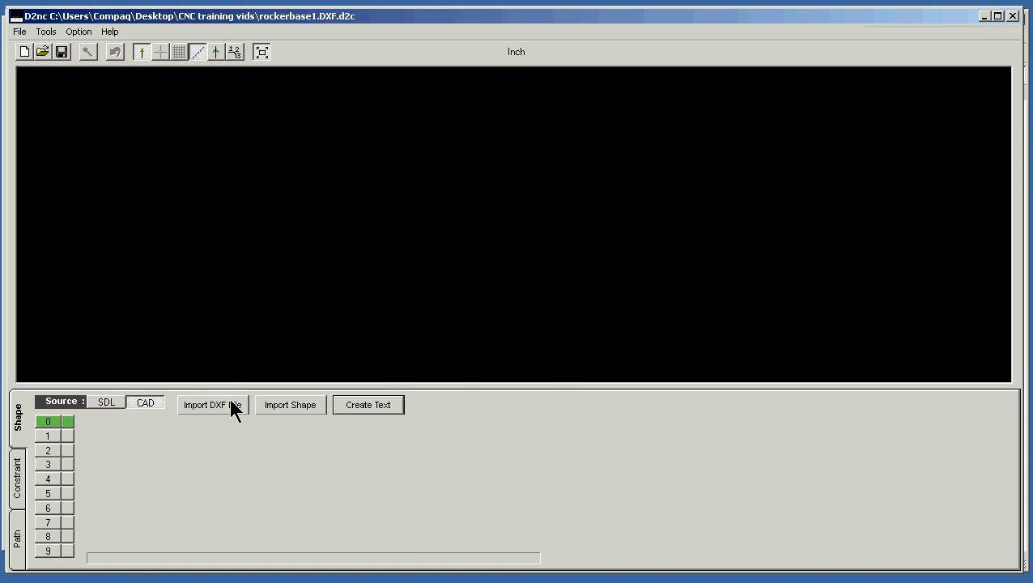
{"action": "left_click", "coordinate": [232, 402]}
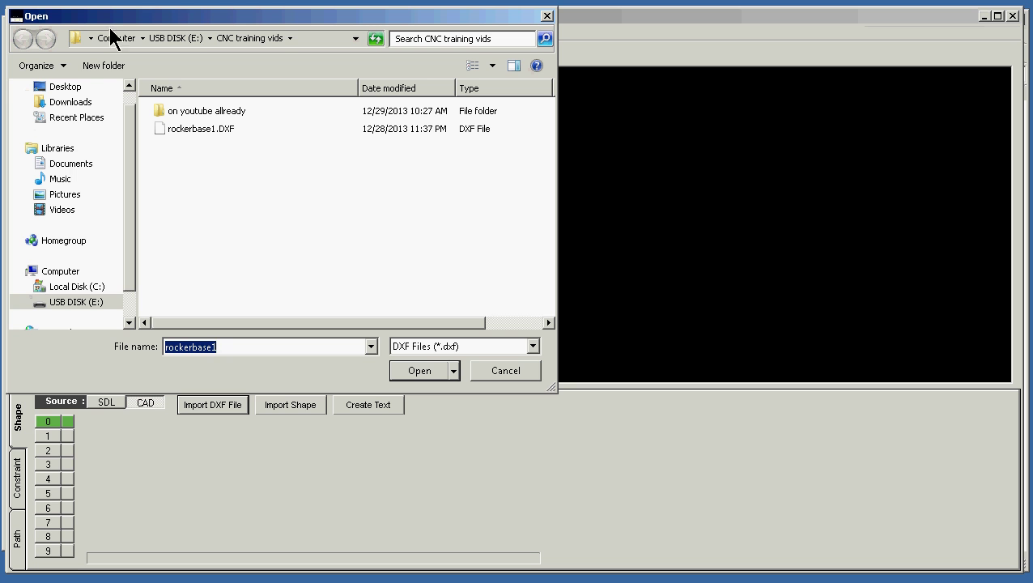
{"action": "left_click", "coordinate": [42, 87]}
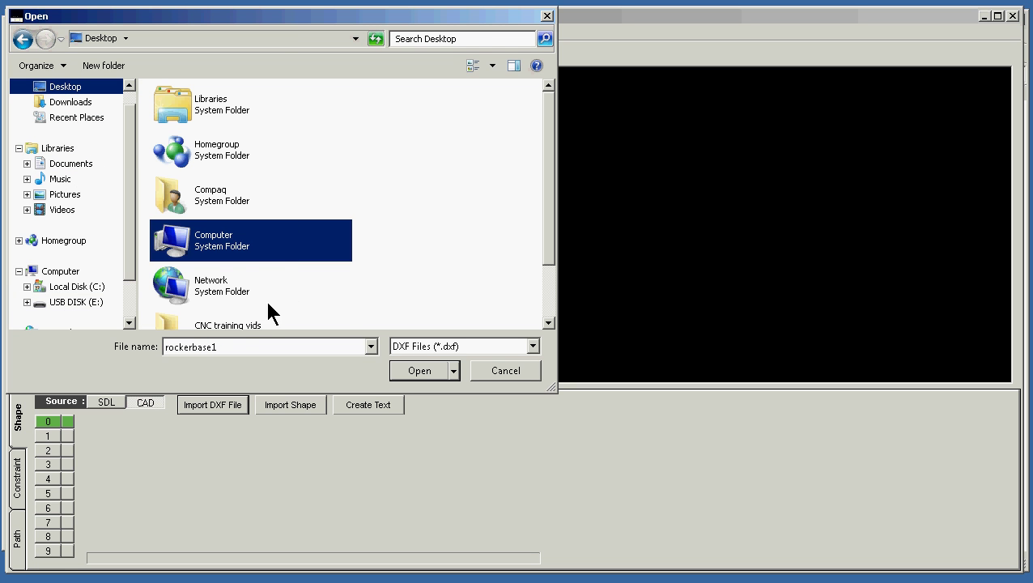
{"action": "double_click", "coordinate": [234, 321]}
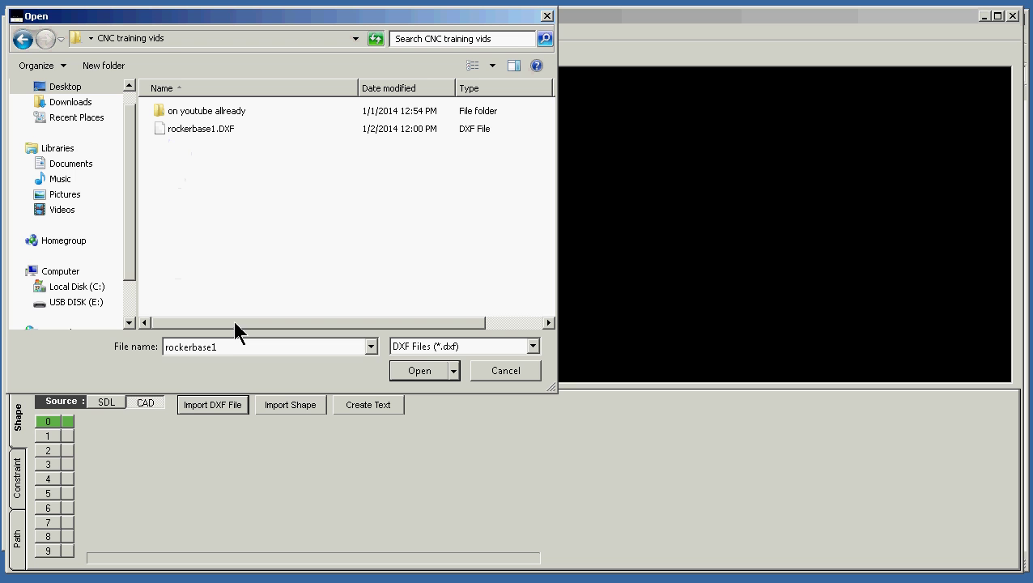
{"action": "left_click", "coordinate": [192, 131]}
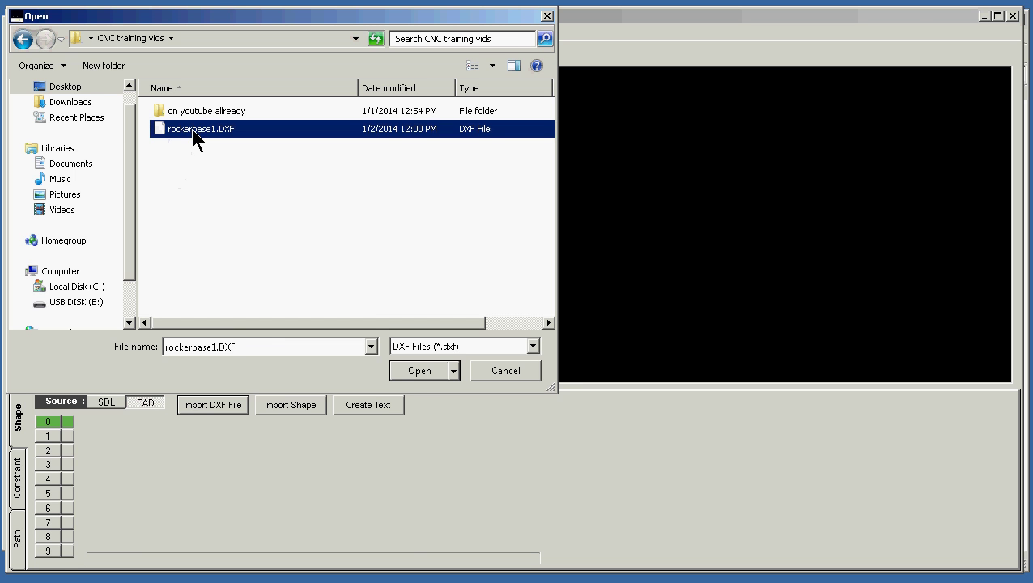
{"action": "left_click", "coordinate": [403, 371]}
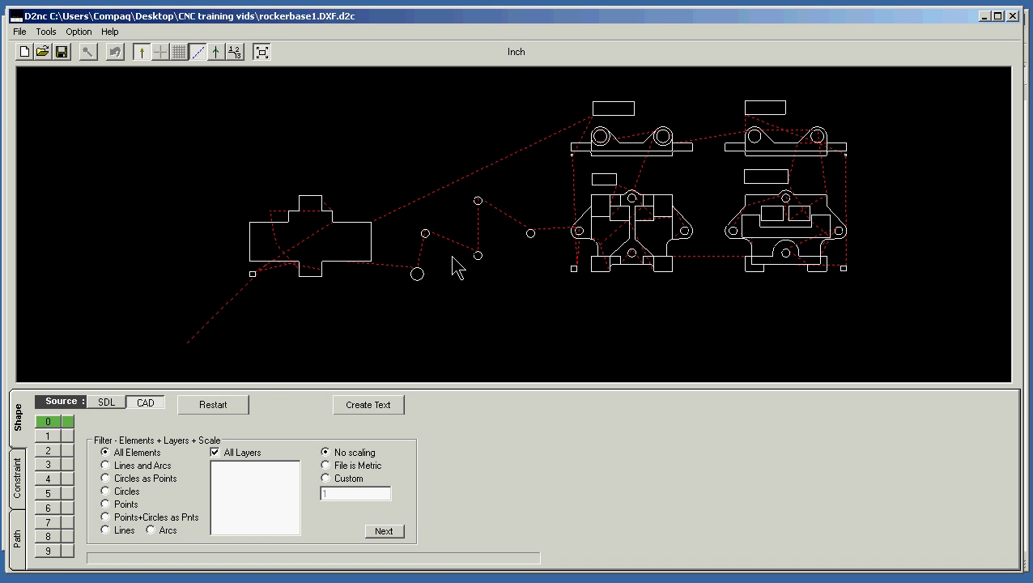
Try the Circles as Points filter, clear the shape and re-import rockerbase1.DXF with all elements.
{"action": "left_click", "coordinate": [148, 478]}
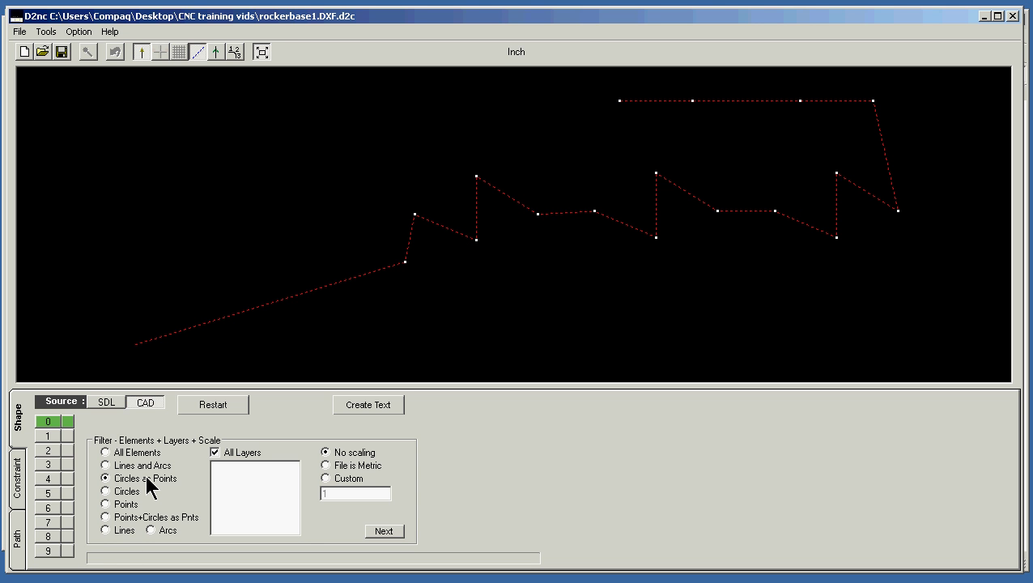
{"action": "left_click", "coordinate": [237, 407]}
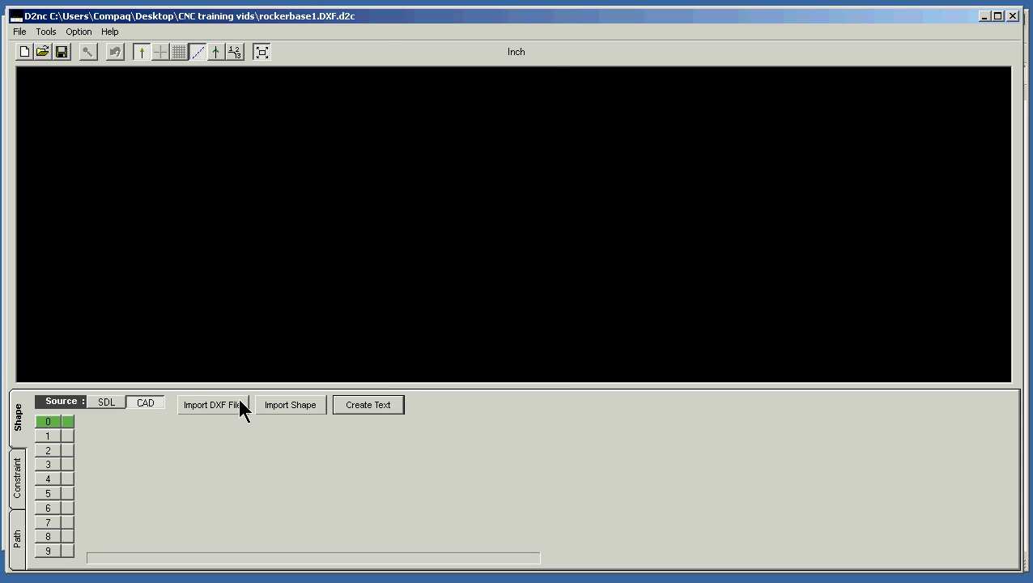
{"action": "left_click", "coordinate": [237, 407]}
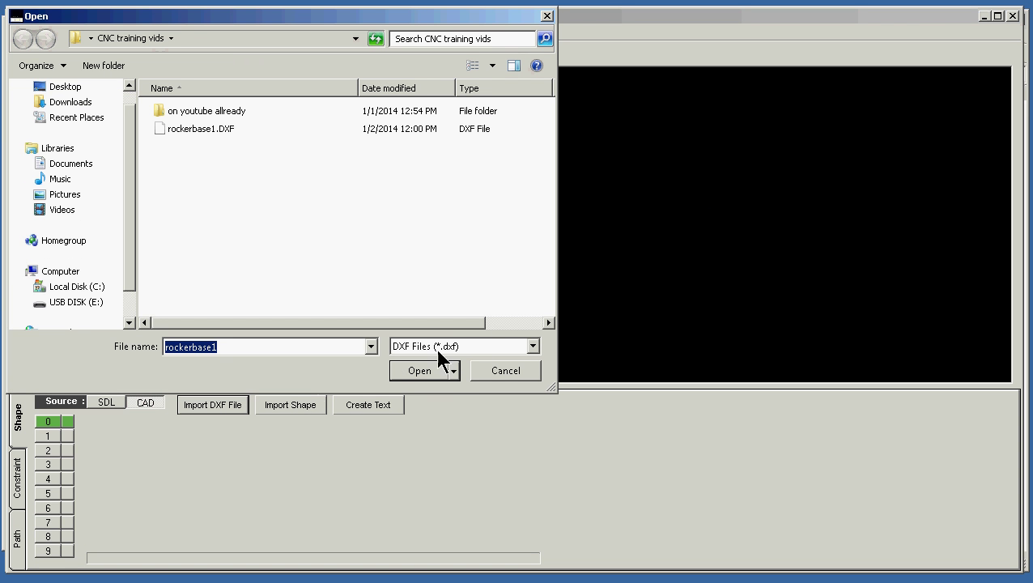
{"action": "left_click", "coordinate": [431, 370]}
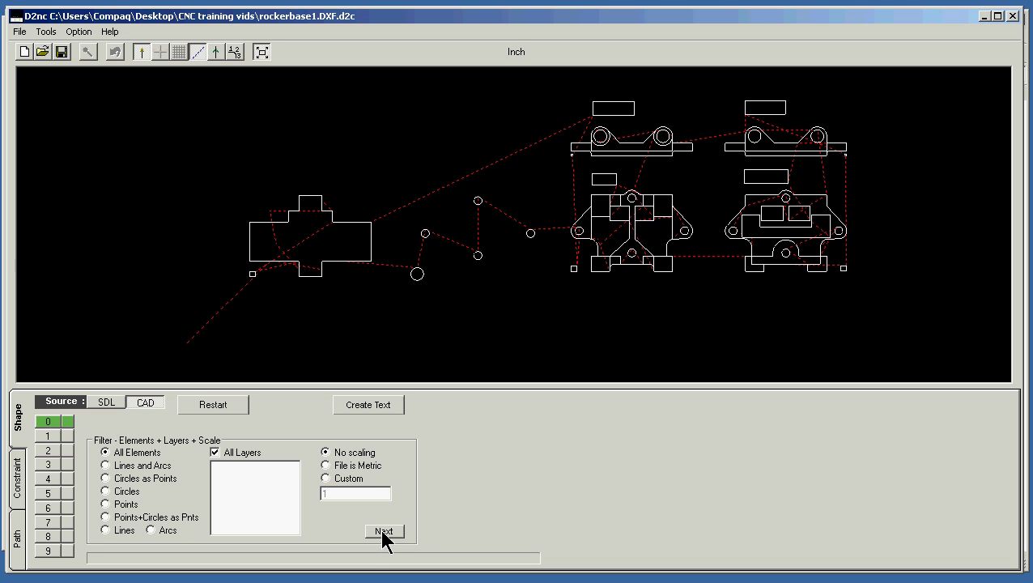
Apply the Circles as Points filter and remove the points belonging to the four part views, keeping only the separate hole group.
{"action": "left_click", "coordinate": [148, 478]}
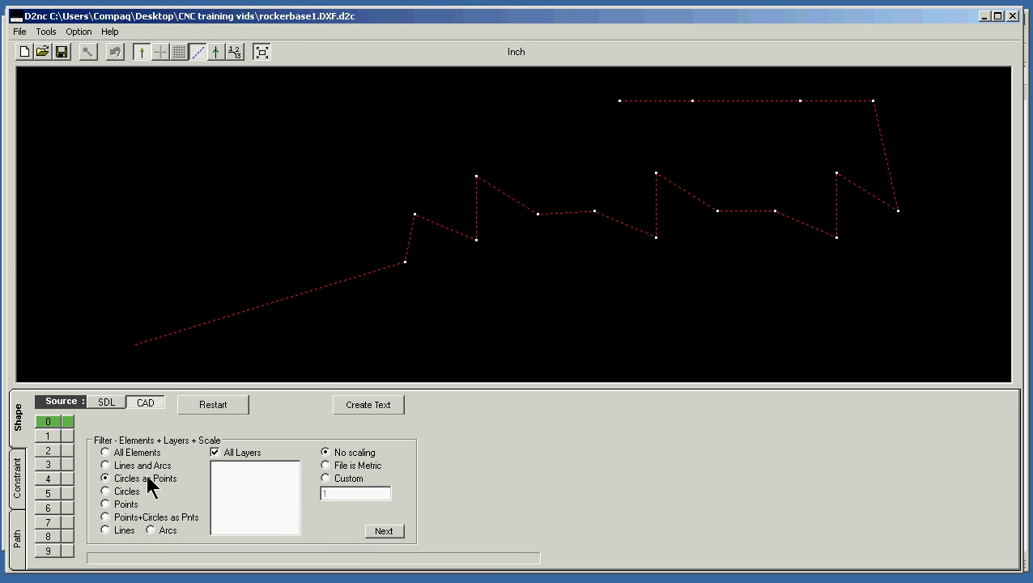
{"action": "left_click", "coordinate": [380, 531]}
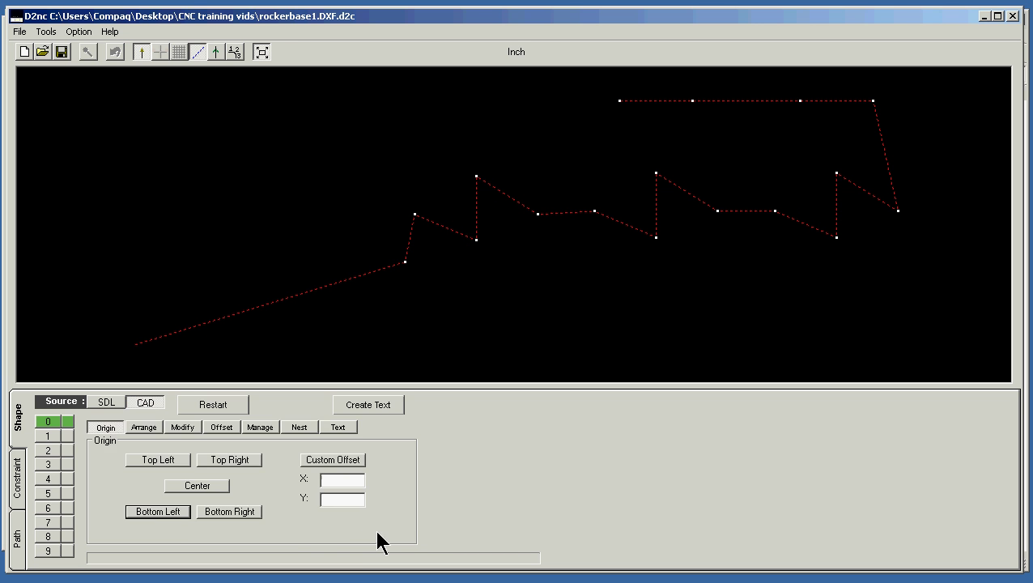
{"action": "left_click", "coordinate": [180, 427]}
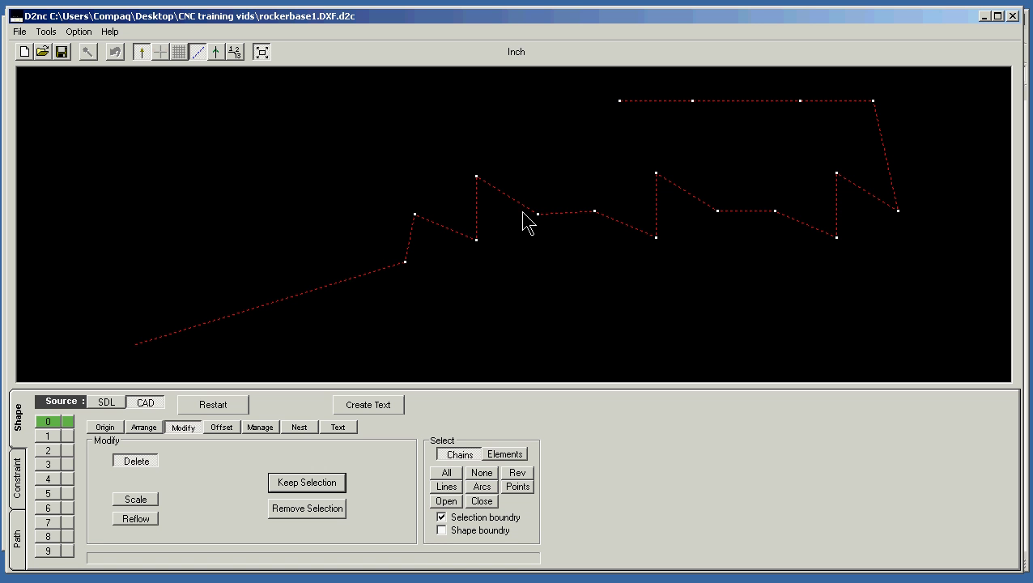
{"action": "left_click_drag", "start_coordinate": [582, 281], "coordinate": [935, 89]}
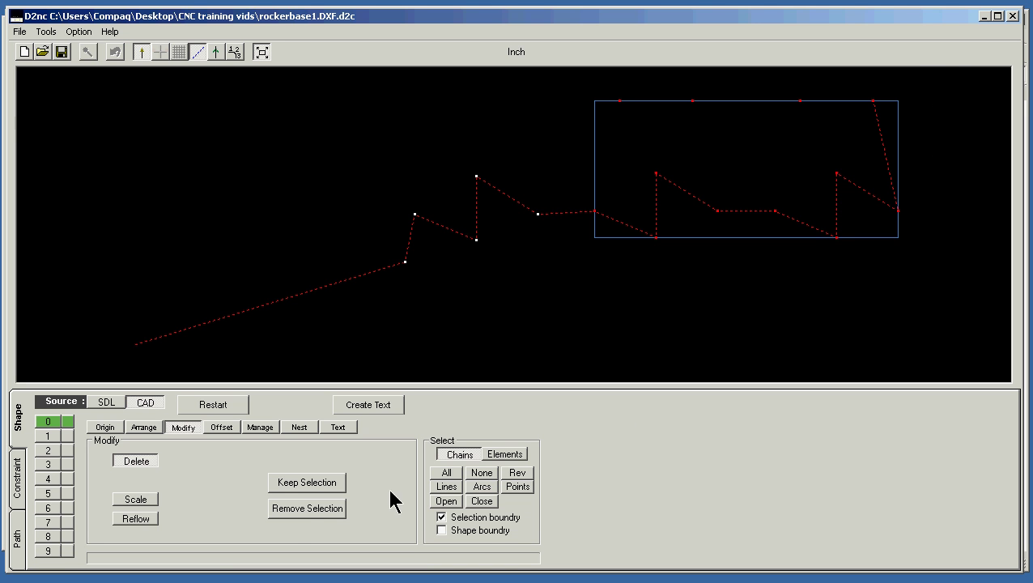
{"action": "left_click", "coordinate": [290, 514]}
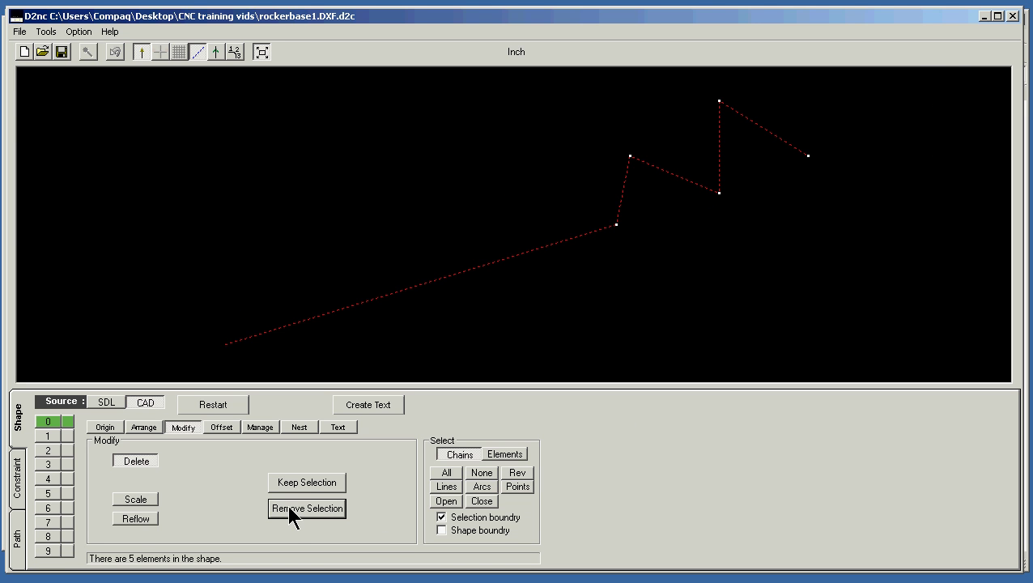
Set the hole points' origin to Bottom Left, generate G-code for a Pos/Pause operation on them and exit to Mach3.
{"action": "left_click", "coordinate": [104, 427]}
{"action": "left_click", "coordinate": [143, 513]}
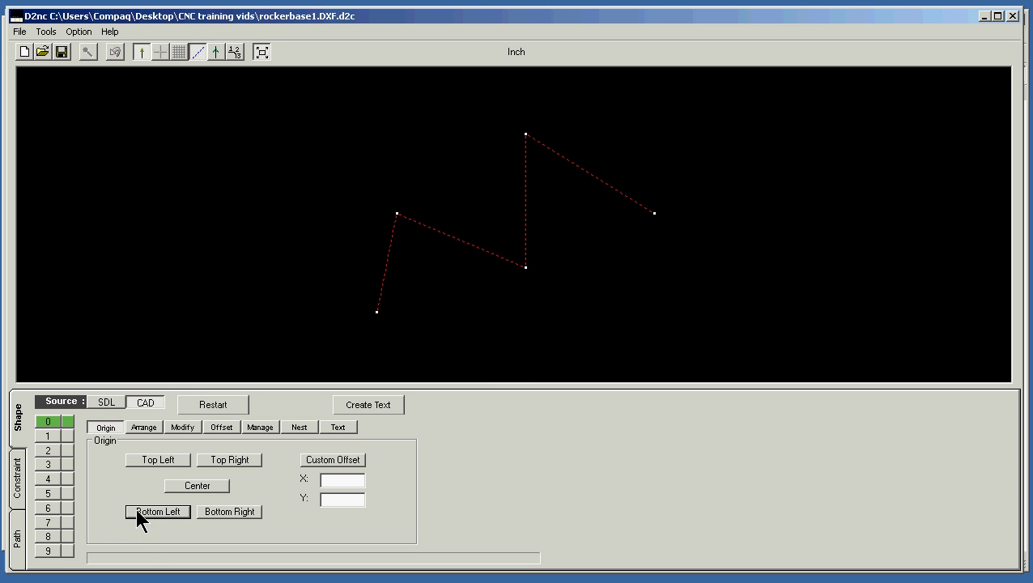
{"action": "left_click", "coordinate": [17, 536]}
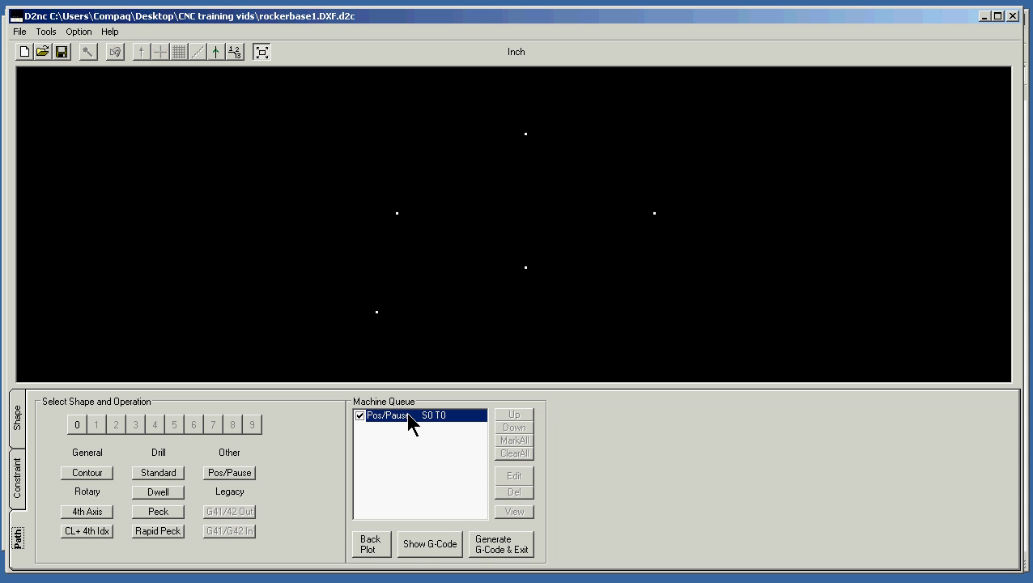
{"action": "left_click", "coordinate": [500, 549]}
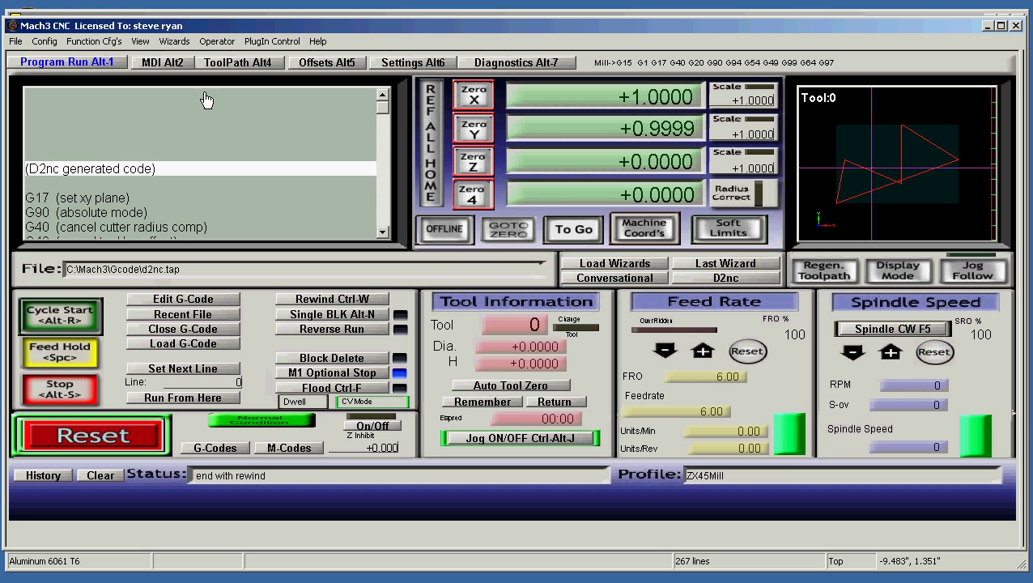
Examine the generated program line by line against the enlarged tool path up to the X.2460 Y1.2450 move, and rewind it.
{"action": "left_click", "coordinate": [241, 62]}
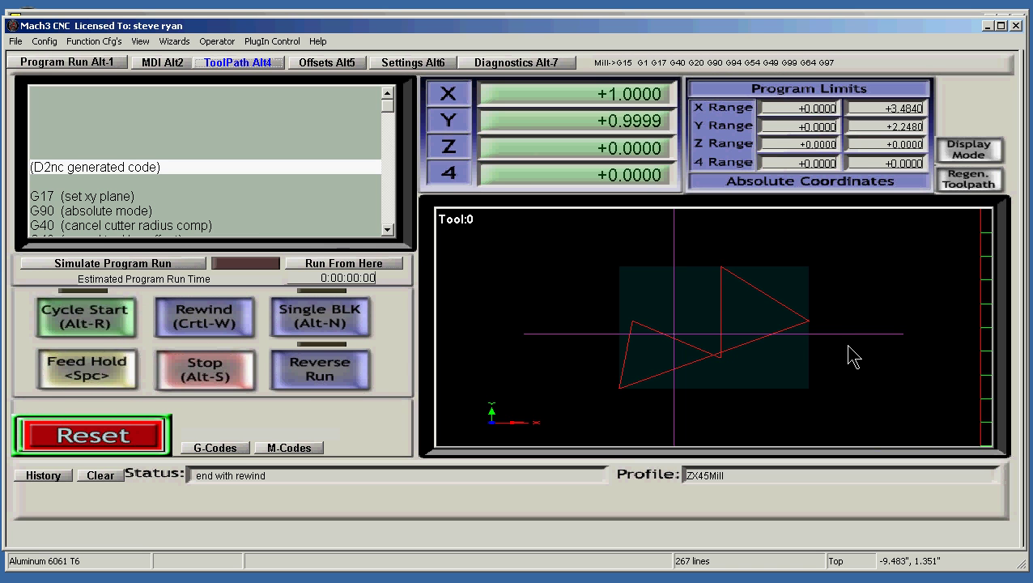
{"action": "scroll", "coordinate": [851, 356], "scroll_direction": "up", "scroll_amount": 2}
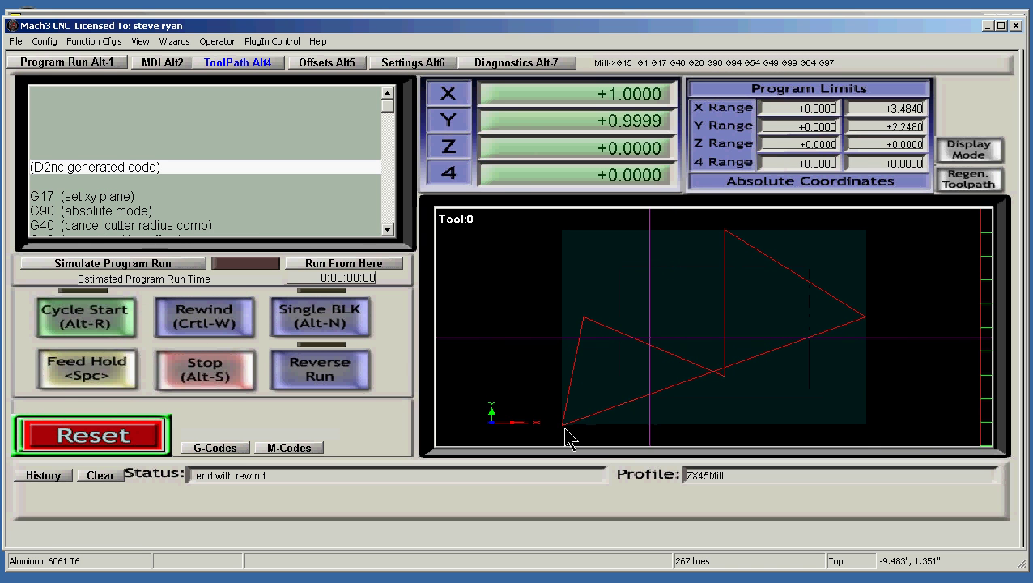
{"action": "left_click", "coordinate": [326, 182]}
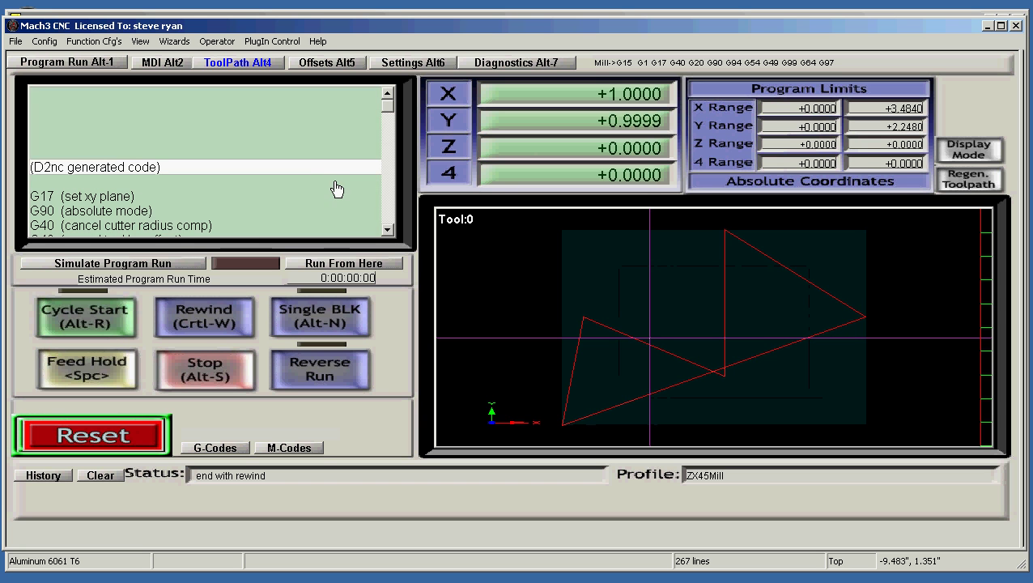
{"action": "left_click", "coordinate": [387, 230]}
{"action": "left_click", "coordinate": [387, 230]}
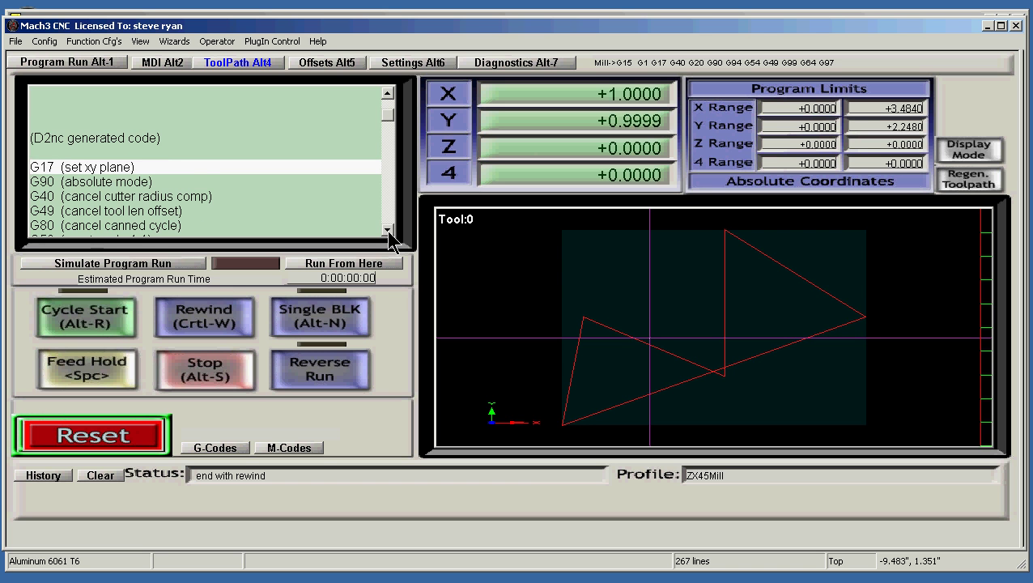
{"action": "left_click", "coordinate": [387, 230]}
{"action": "left_click", "coordinate": [386, 230]}
{"action": "left_click", "coordinate": [387, 230]}
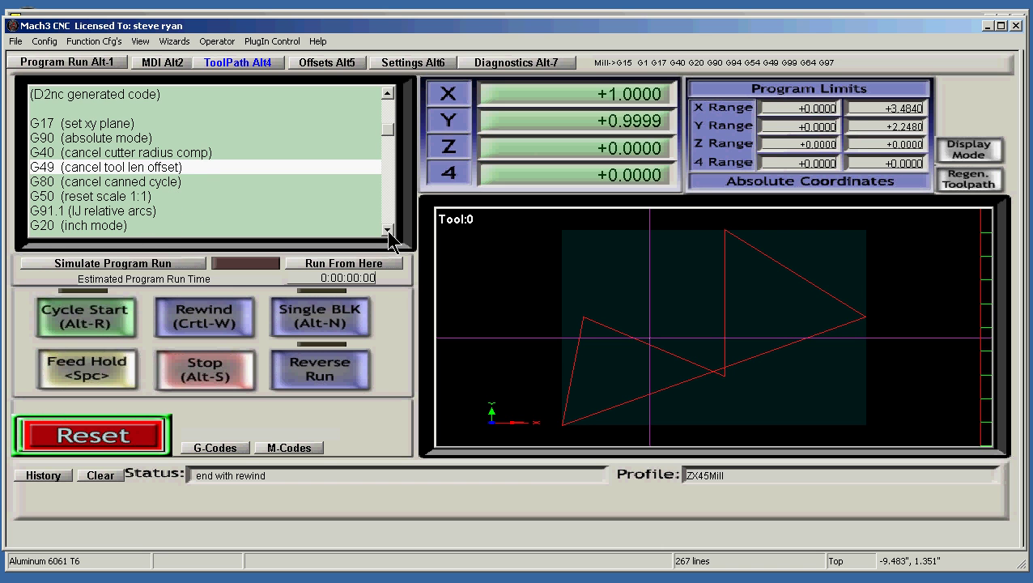
{"action": "left_click", "coordinate": [387, 229]}
{"action": "left_click", "coordinate": [387, 230]}
{"action": "left_click", "coordinate": [387, 229]}
{"action": "left_click", "coordinate": [387, 230]}
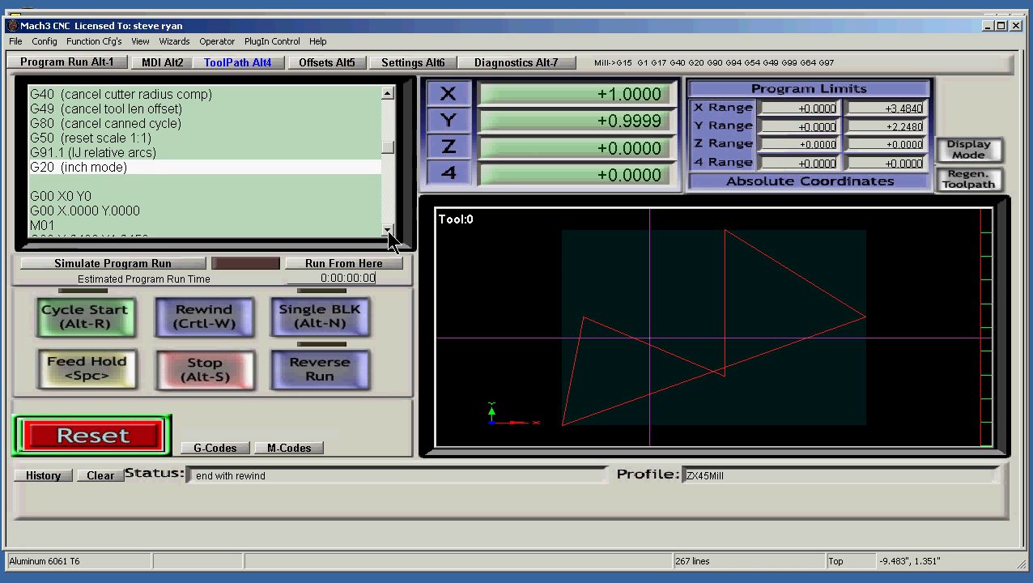
{"action": "left_click", "coordinate": [387, 230]}
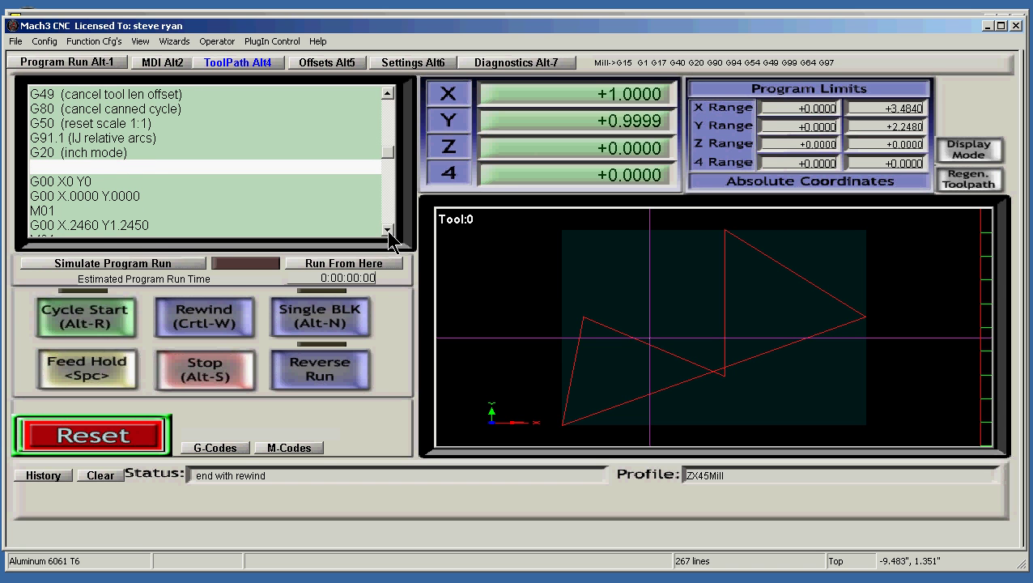
{"action": "left_click", "coordinate": [387, 229]}
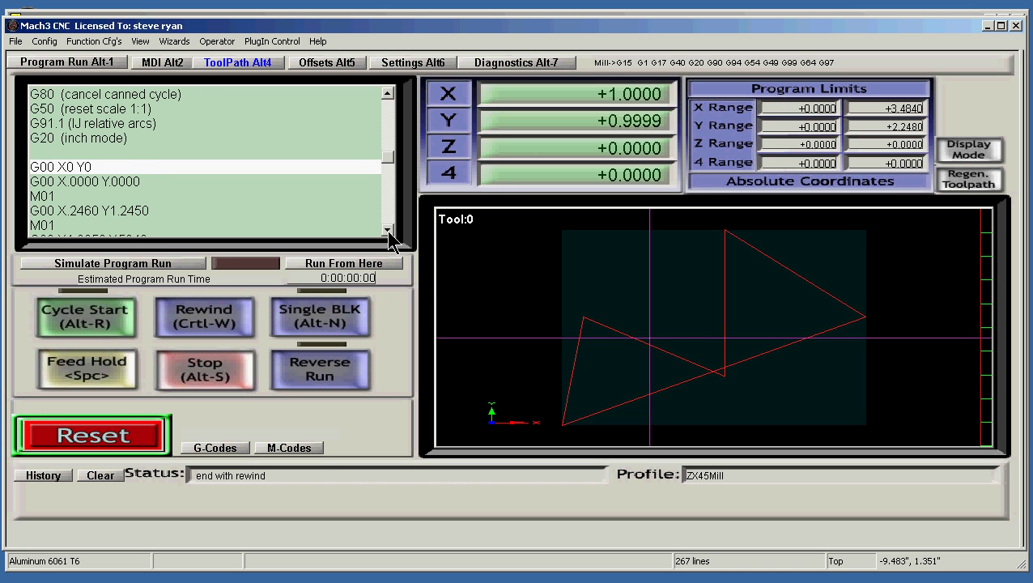
{"action": "left_click", "coordinate": [387, 230]}
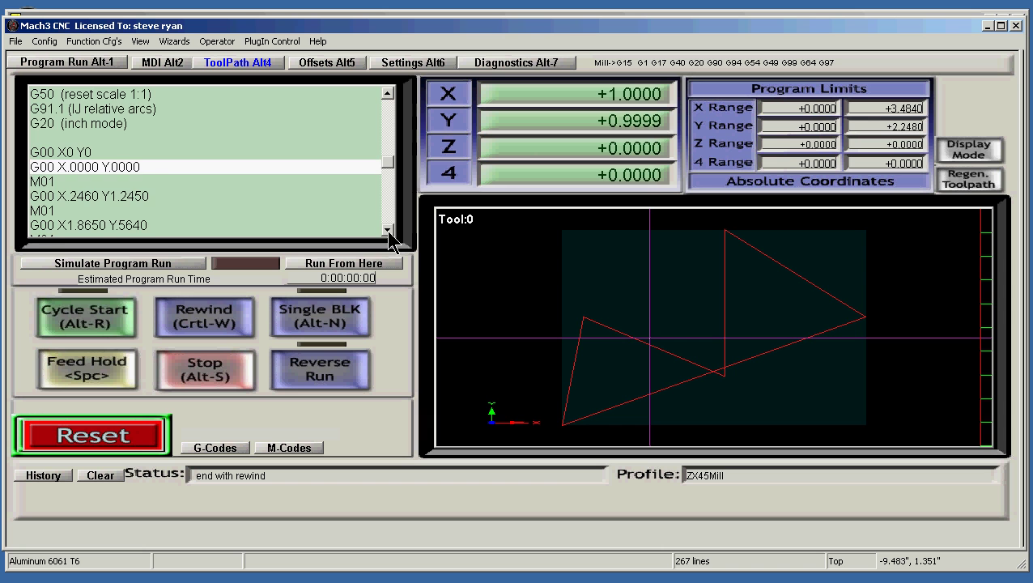
{"action": "left_click", "coordinate": [387, 230]}
{"action": "left_click", "coordinate": [387, 230]}
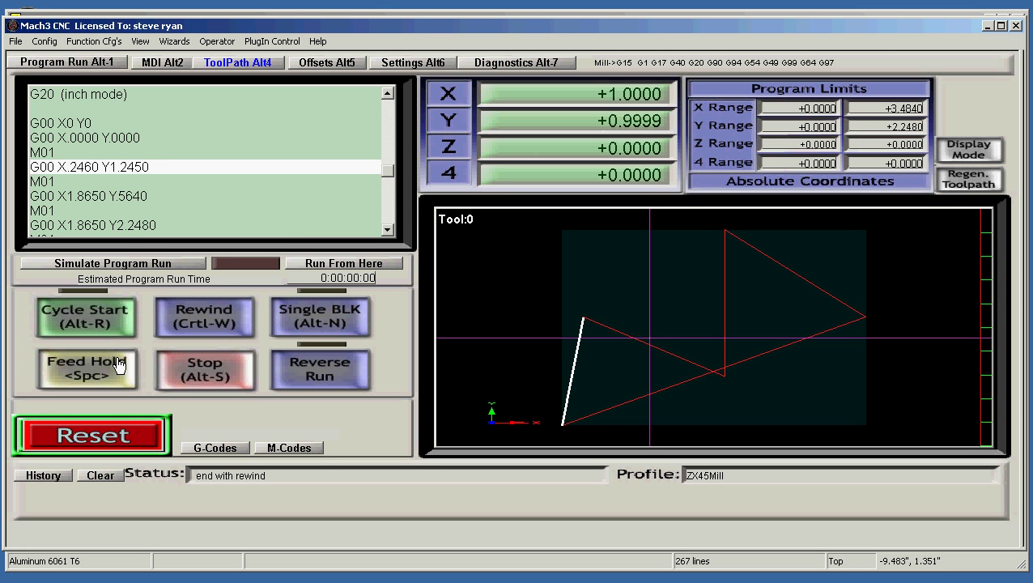
{"action": "left_click", "coordinate": [178, 317]}
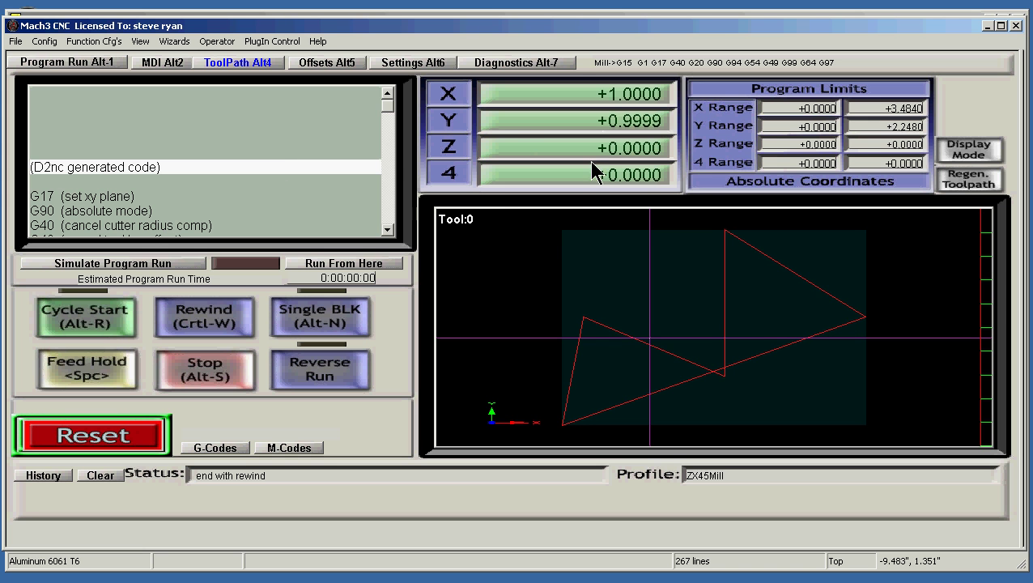
Zero the X and Y axes on the program run screen.
{"action": "left_click", "coordinate": [47, 67]}
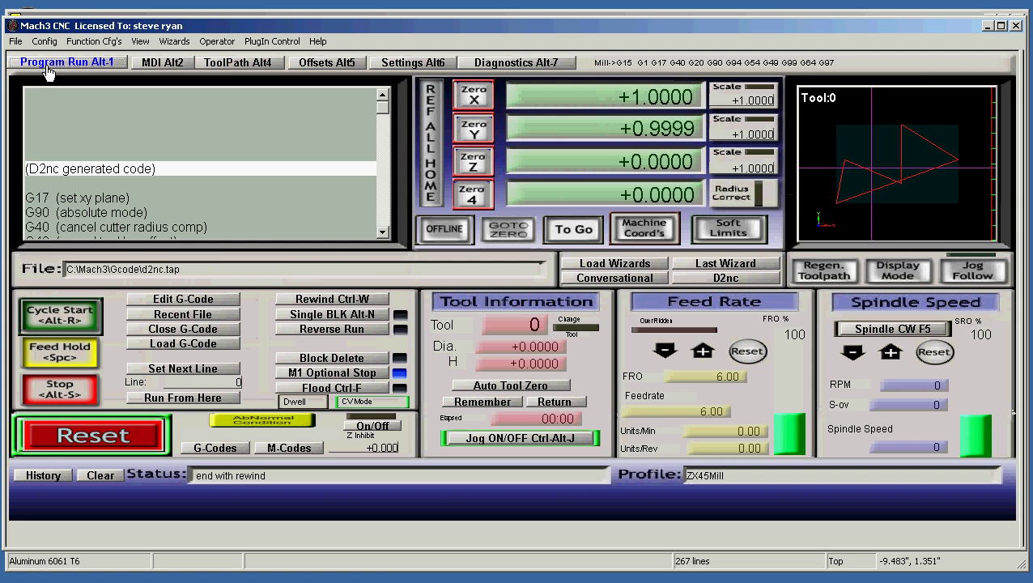
{"action": "left_click", "coordinate": [474, 97]}
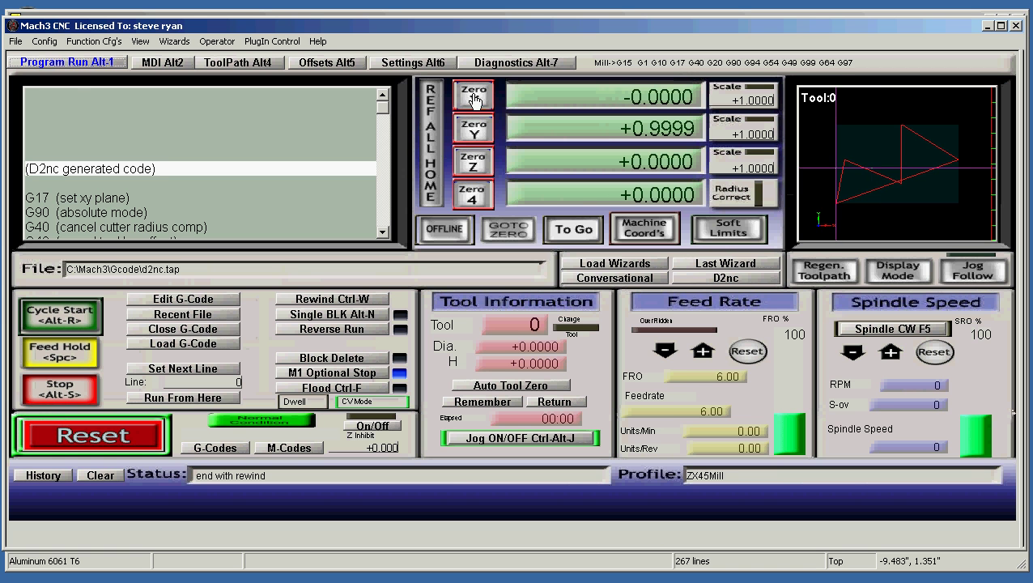
{"action": "left_click", "coordinate": [474, 135]}
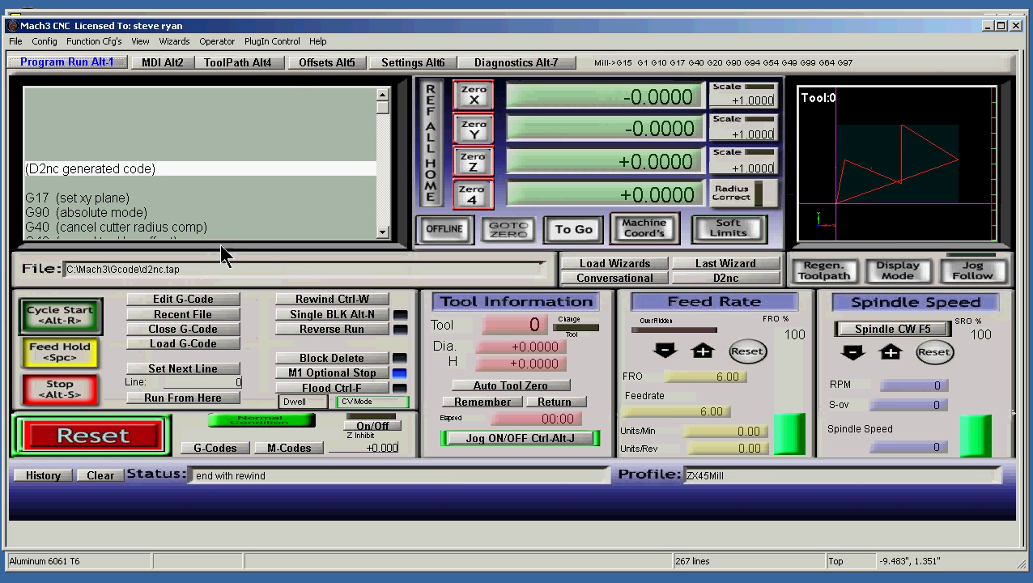
Examine the whole hole-position program on the tool path display, checking each rapid move and M01 stop through the last hole.
{"action": "left_click", "coordinate": [263, 64]}
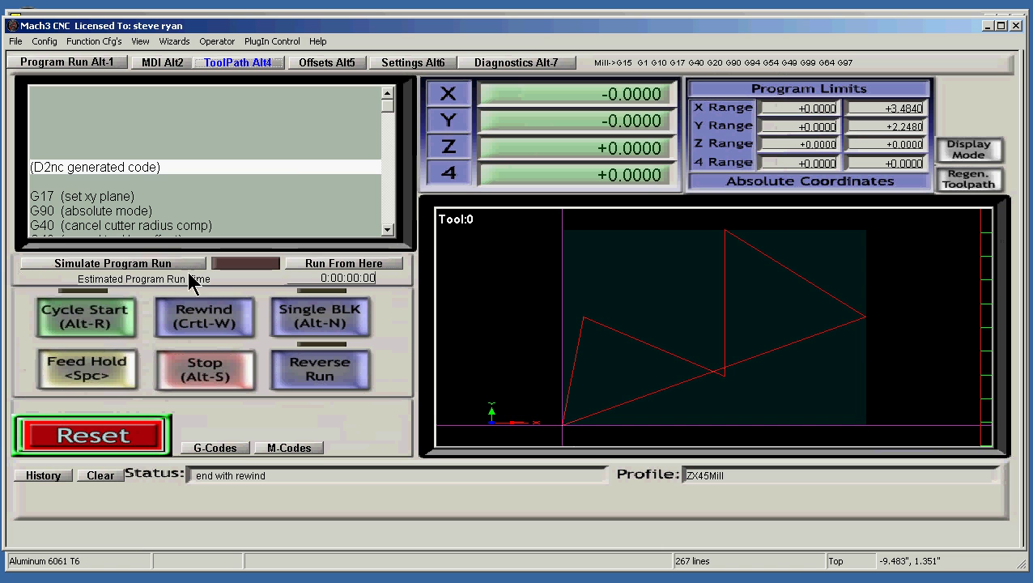
{"action": "left_click", "coordinate": [302, 181]}
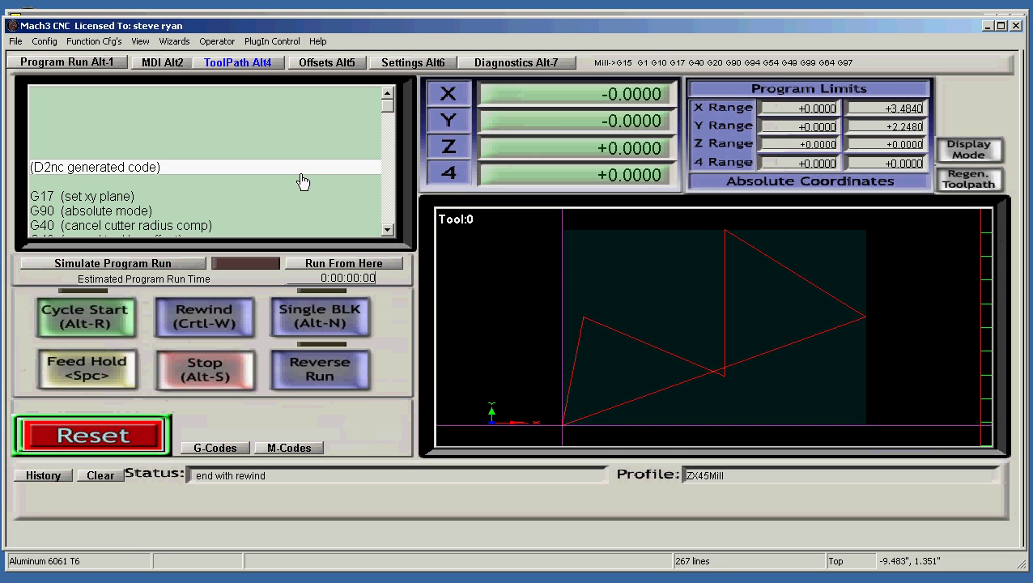
{"action": "left_click", "coordinate": [386, 229]}
{"action": "left_click", "coordinate": [387, 229]}
{"action": "left_click", "coordinate": [387, 229]}
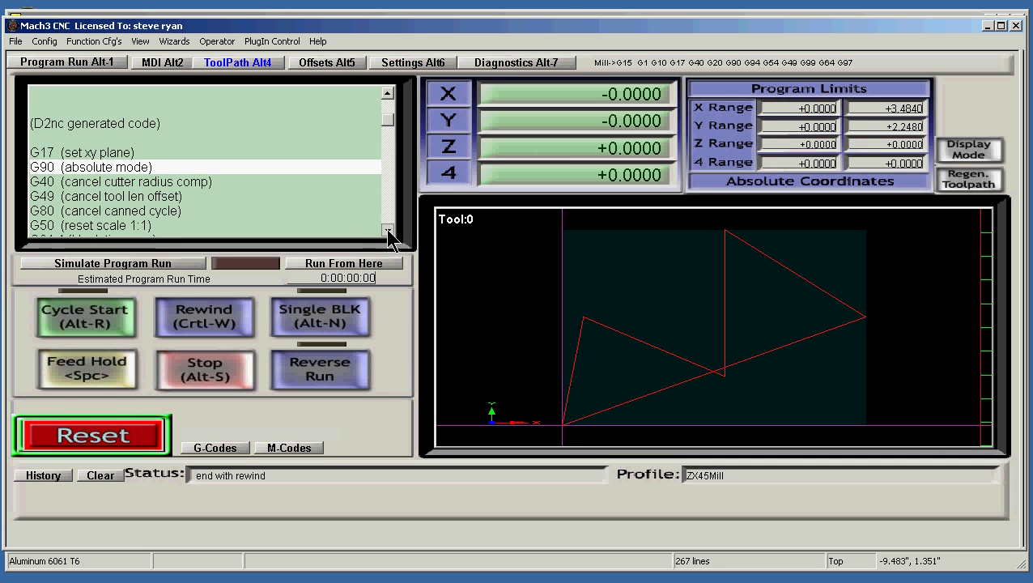
{"action": "left_click", "coordinate": [387, 229]}
{"action": "left_click", "coordinate": [387, 229]}
{"action": "left_click", "coordinate": [387, 229]}
{"action": "left_click", "coordinate": [387, 229]}
{"action": "left_click", "coordinate": [387, 229]}
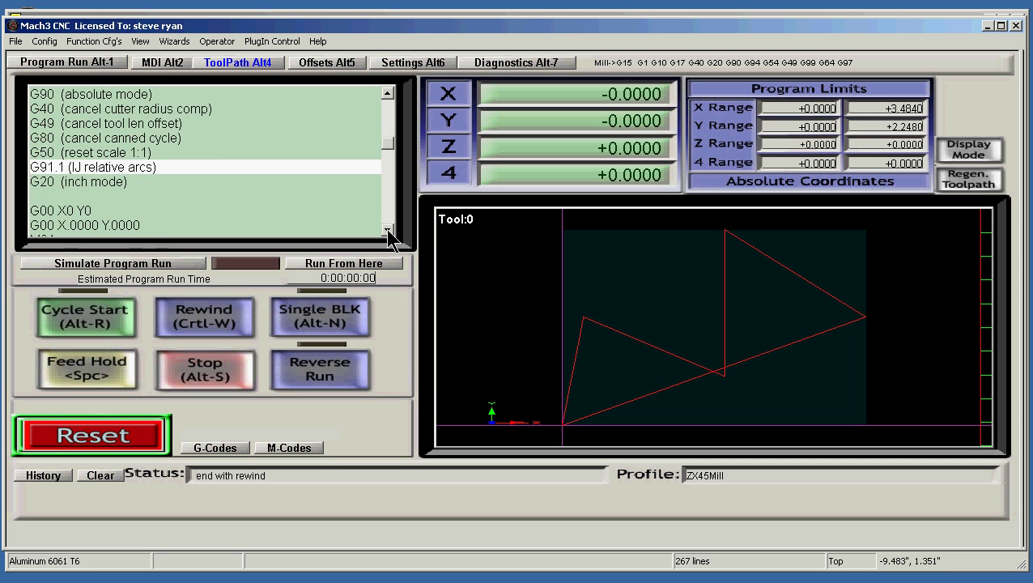
{"action": "left_click", "coordinate": [386, 229]}
{"action": "left_click", "coordinate": [387, 229]}
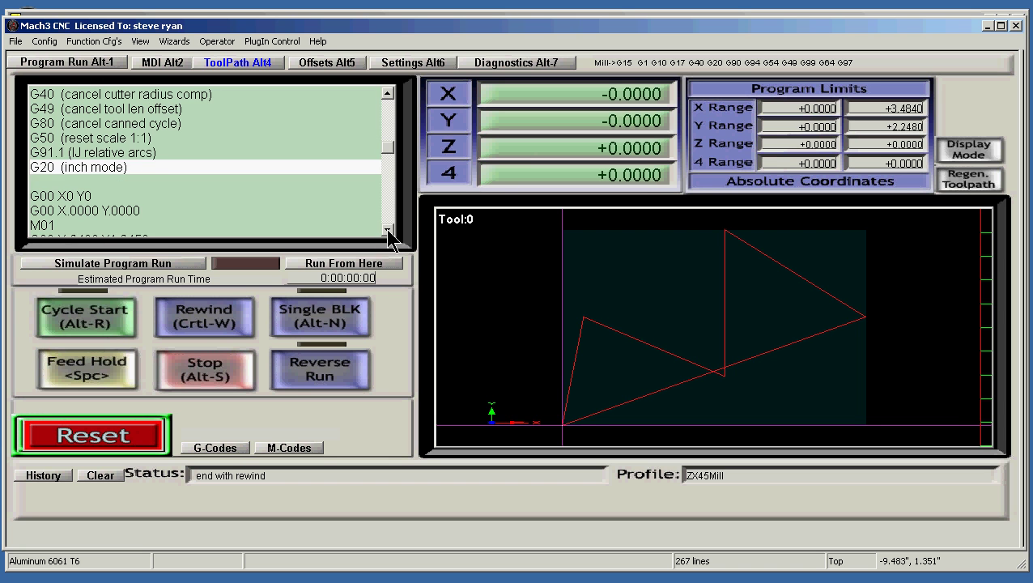
{"action": "left_click", "coordinate": [387, 229]}
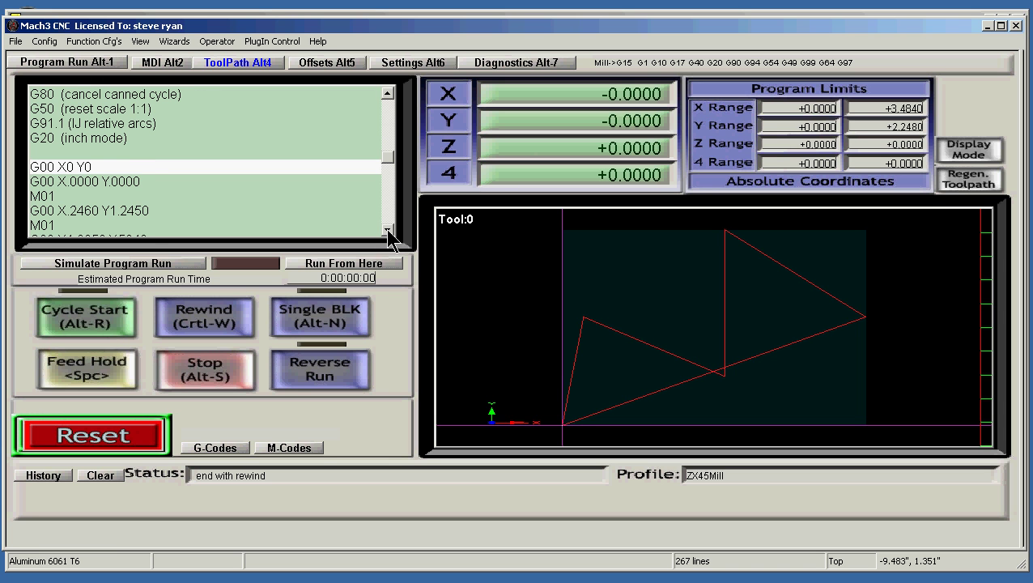
{"action": "left_click", "coordinate": [386, 229]}
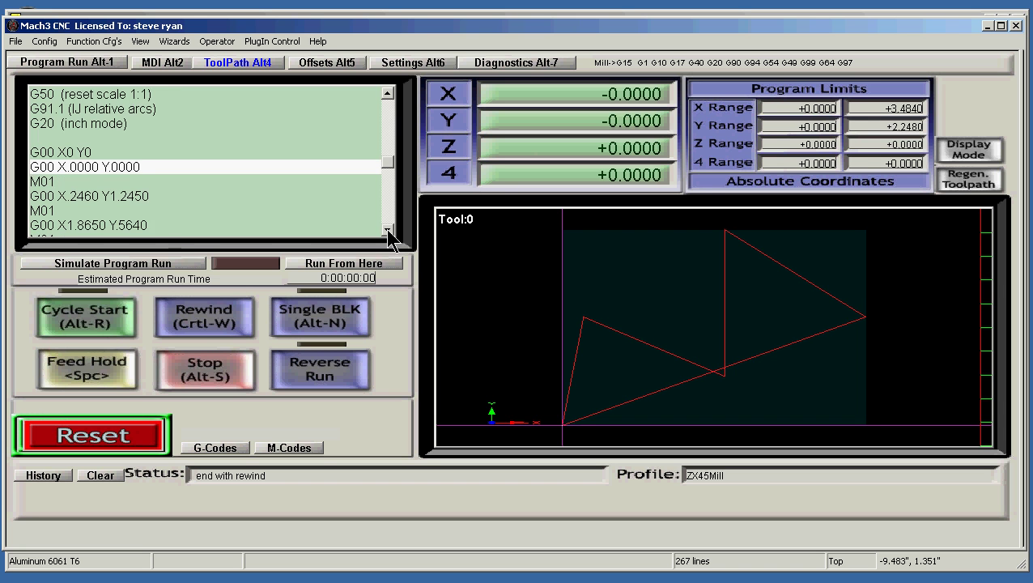
{"action": "left_click", "coordinate": [387, 229]}
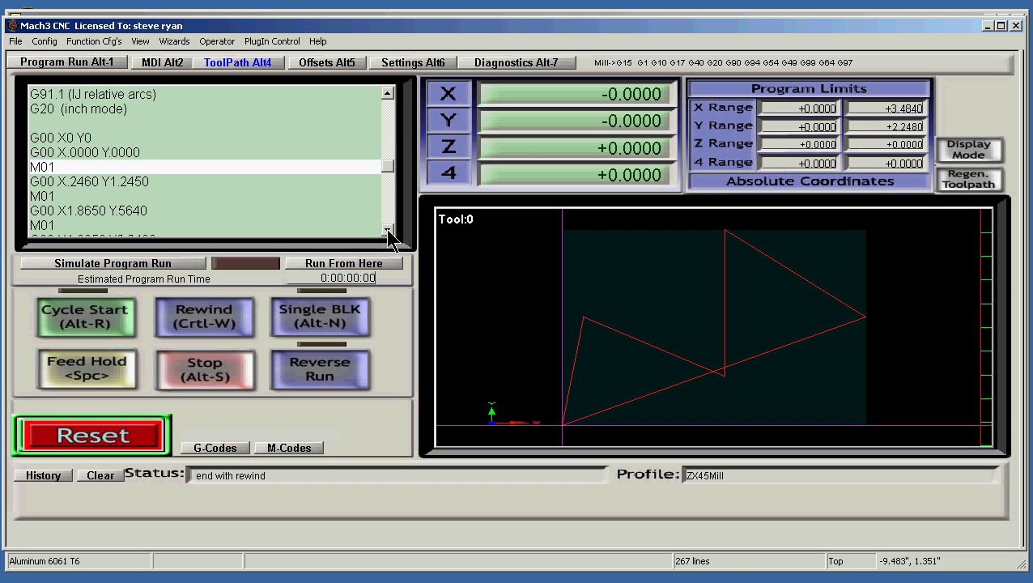
{"action": "left_click", "coordinate": [386, 229]}
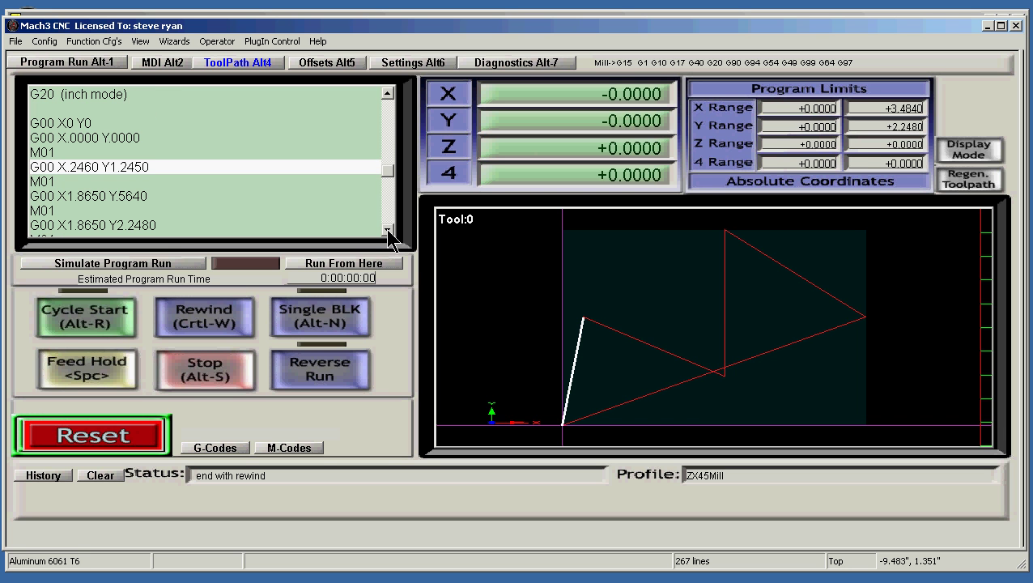
{"action": "left_click", "coordinate": [387, 229]}
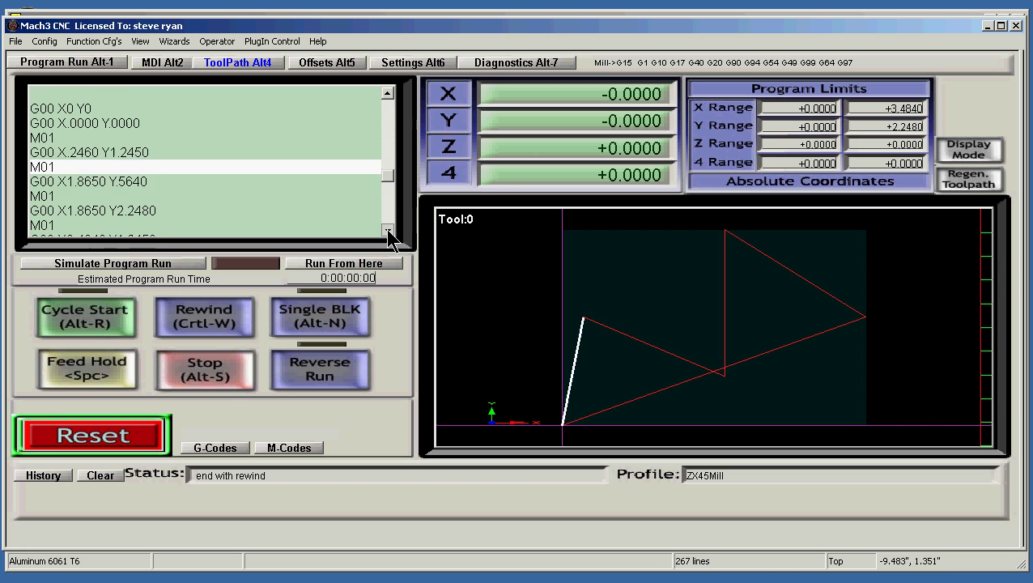
{"action": "left_click", "coordinate": [387, 229]}
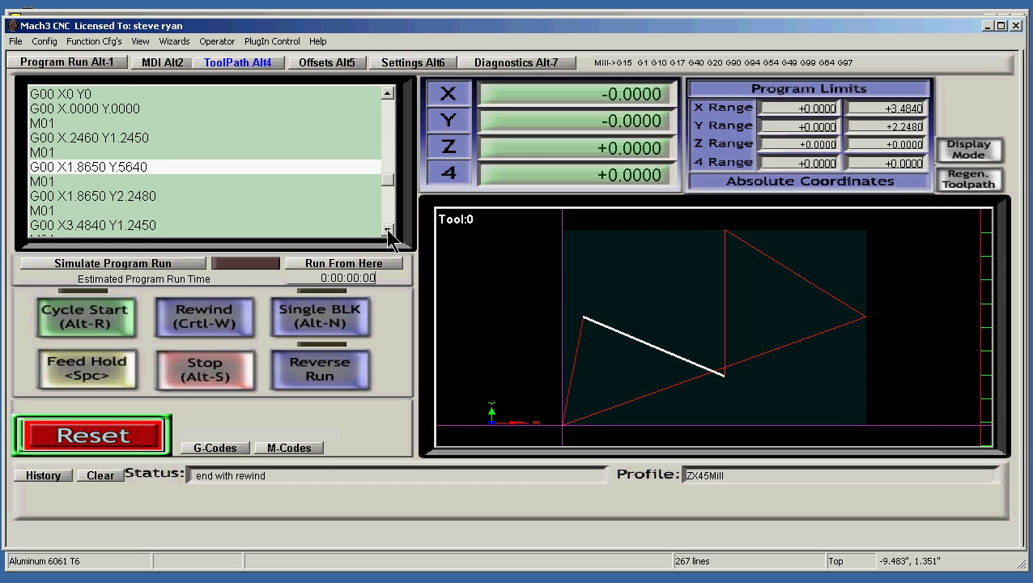
{"action": "left_click", "coordinate": [387, 229]}
{"action": "left_click", "coordinate": [387, 229]}
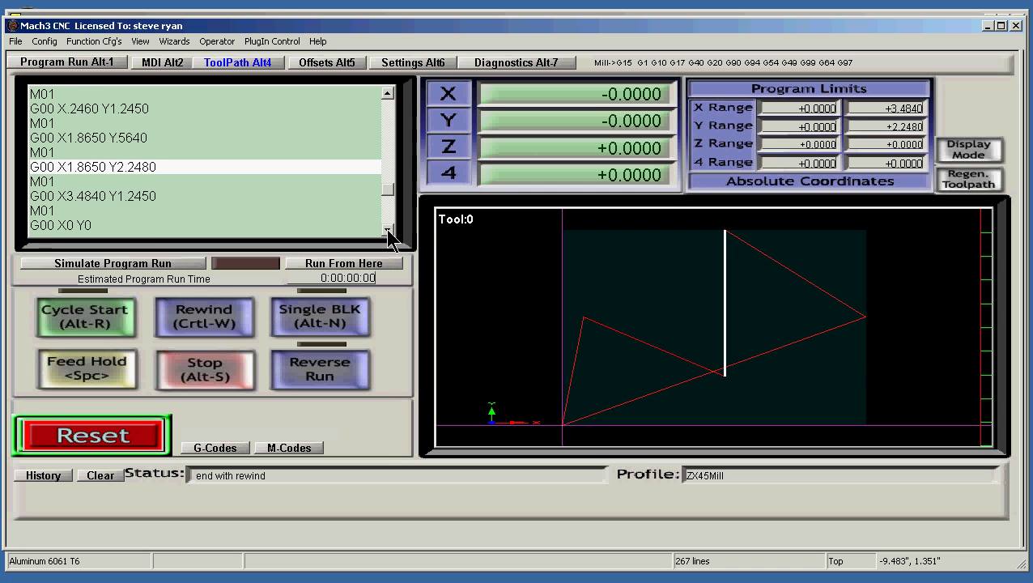
{"action": "left_click", "coordinate": [387, 229]}
{"action": "left_click", "coordinate": [387, 229]}
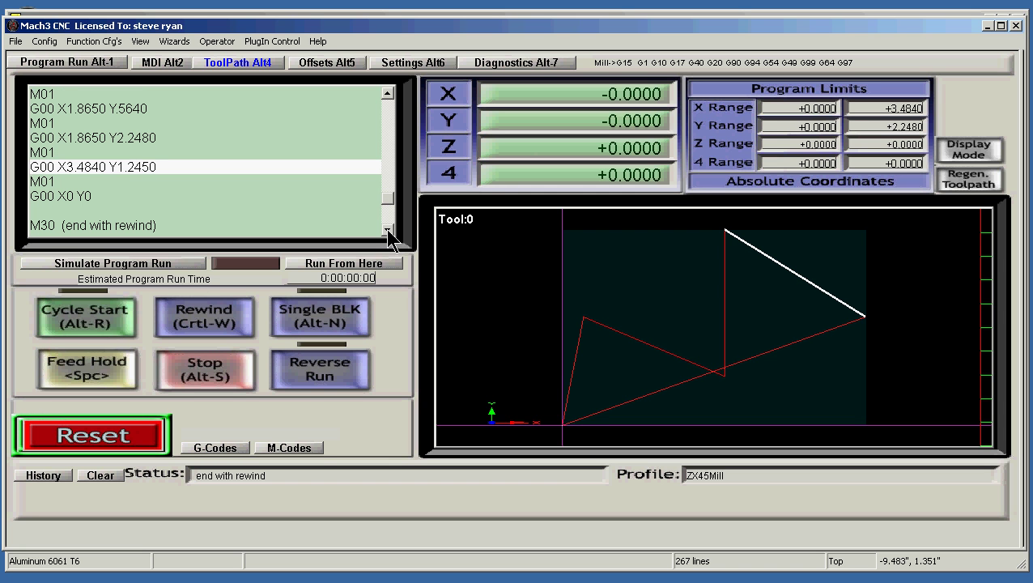
{"action": "left_click", "coordinate": [386, 228]}
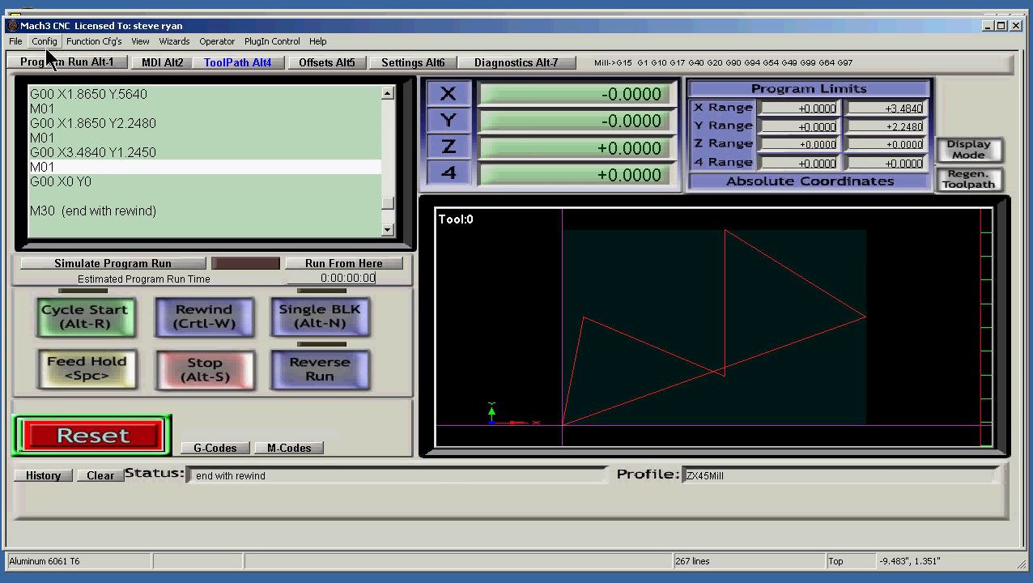
Open the loaded D2nc G-code for editing and choose the desktop's CNC training vids folder as the location for saving a copy.
{"action": "left_click", "coordinate": [59, 65]}
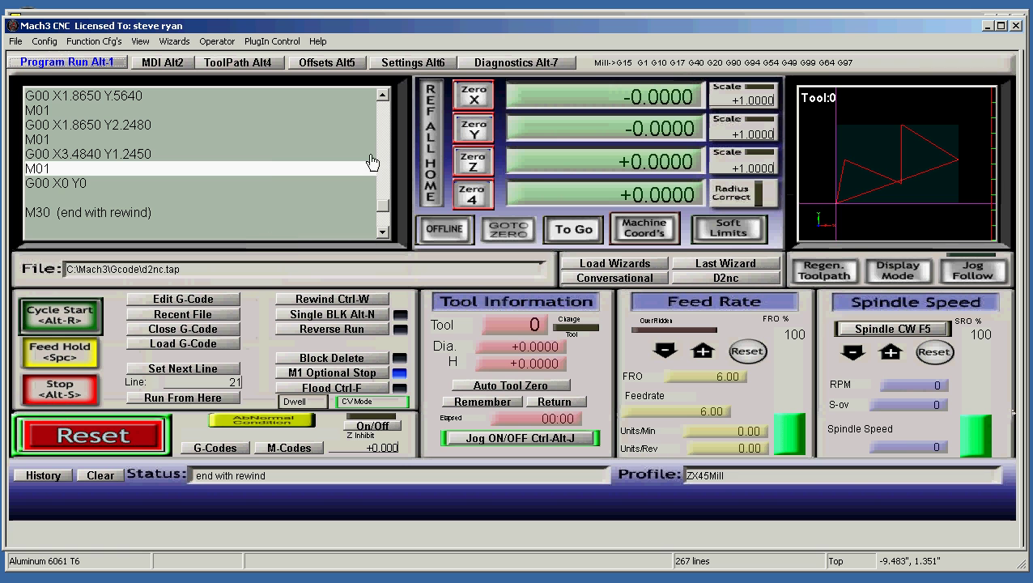
{"action": "left_click", "coordinate": [212, 301]}
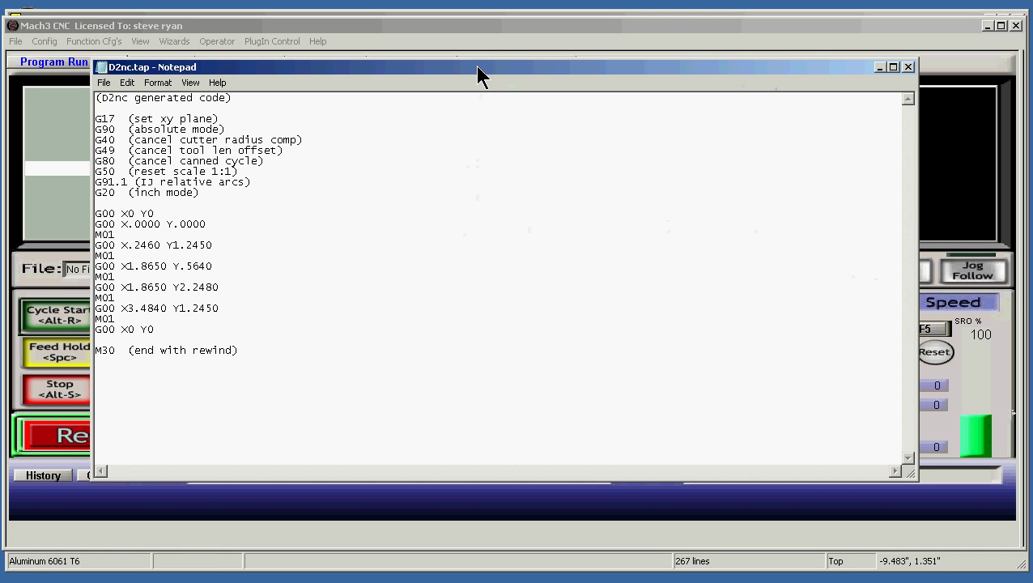
{"action": "left_click", "coordinate": [103, 83]}
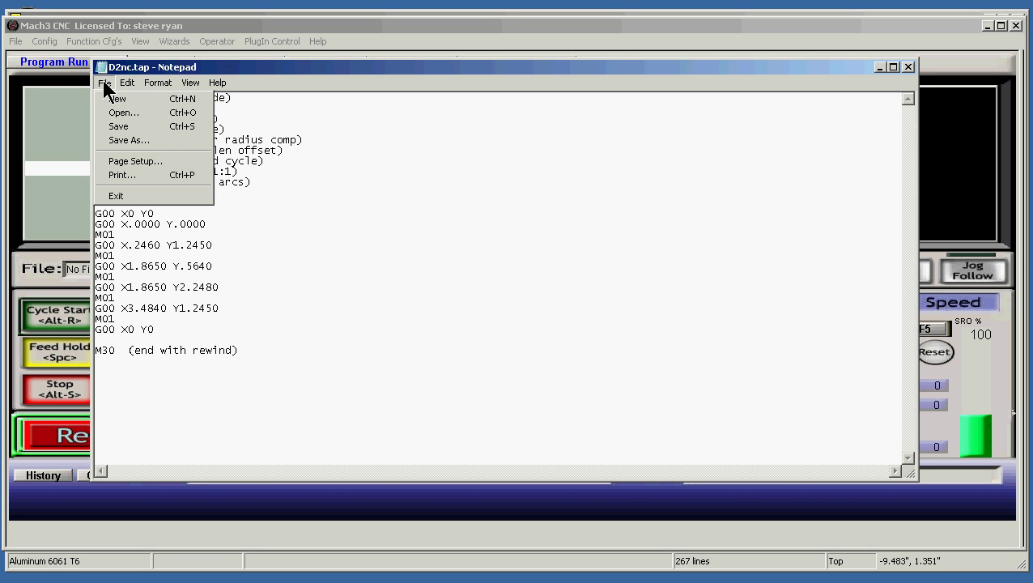
{"action": "left_click", "coordinate": [139, 142]}
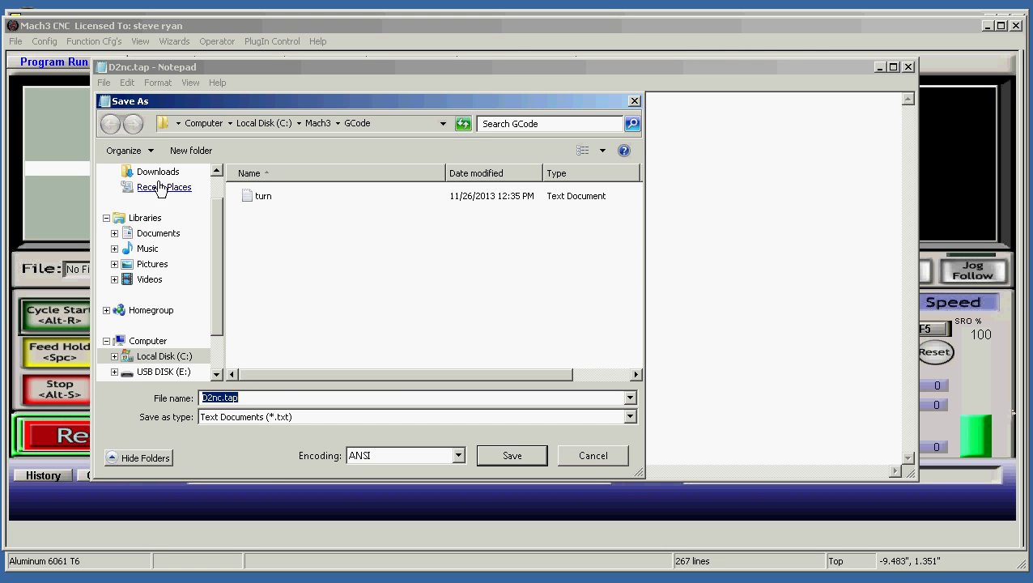
{"action": "scroll", "coordinate": [212, 226], "scroll_direction": "down", "scroll_amount": 1}
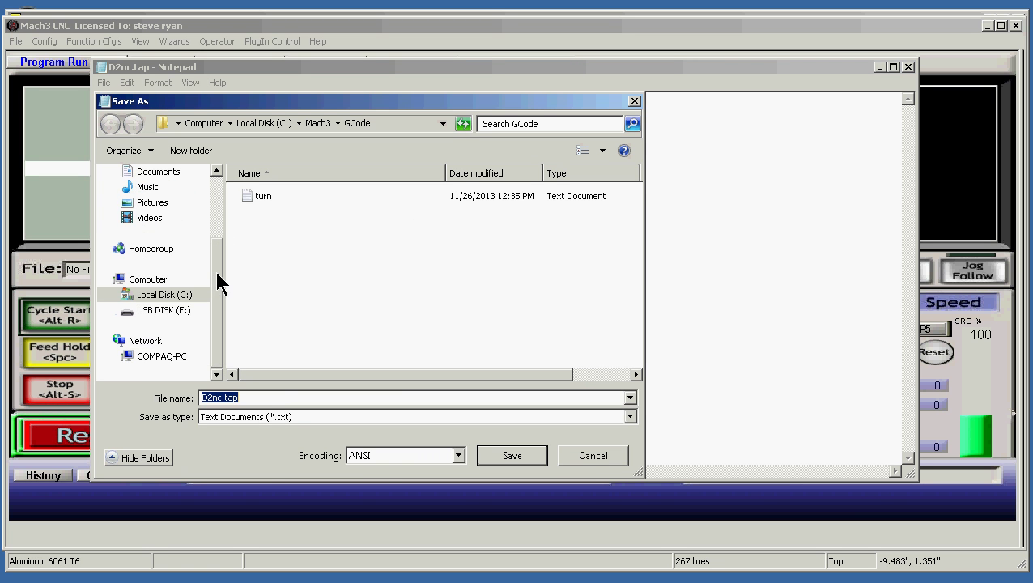
{"action": "left_click_drag", "start_coordinate": [218, 281], "coordinate": [219, 215]}
{"action": "left_click", "coordinate": [164, 196]}
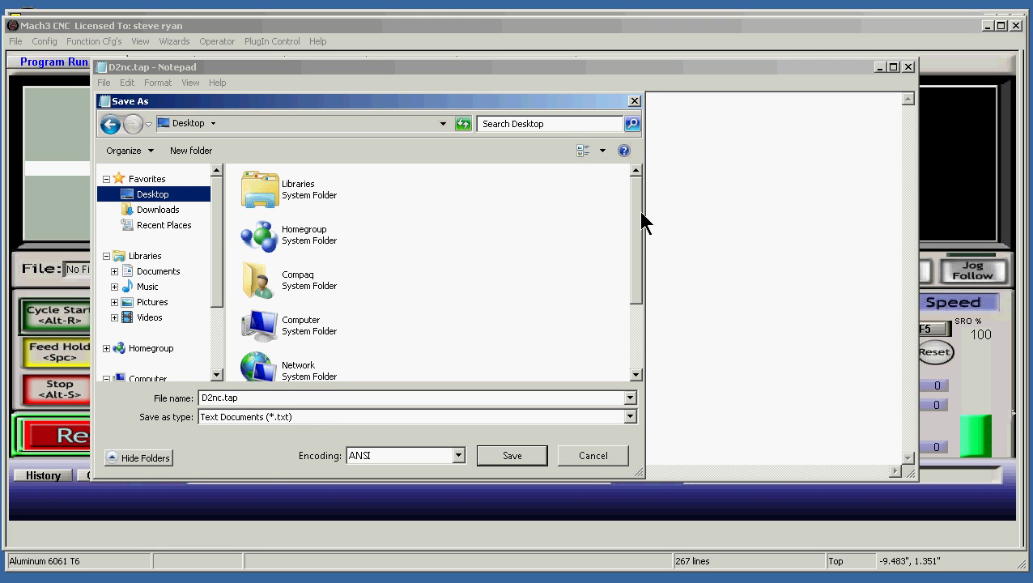
{"action": "left_click_drag", "start_coordinate": [635, 228], "coordinate": [638, 289]}
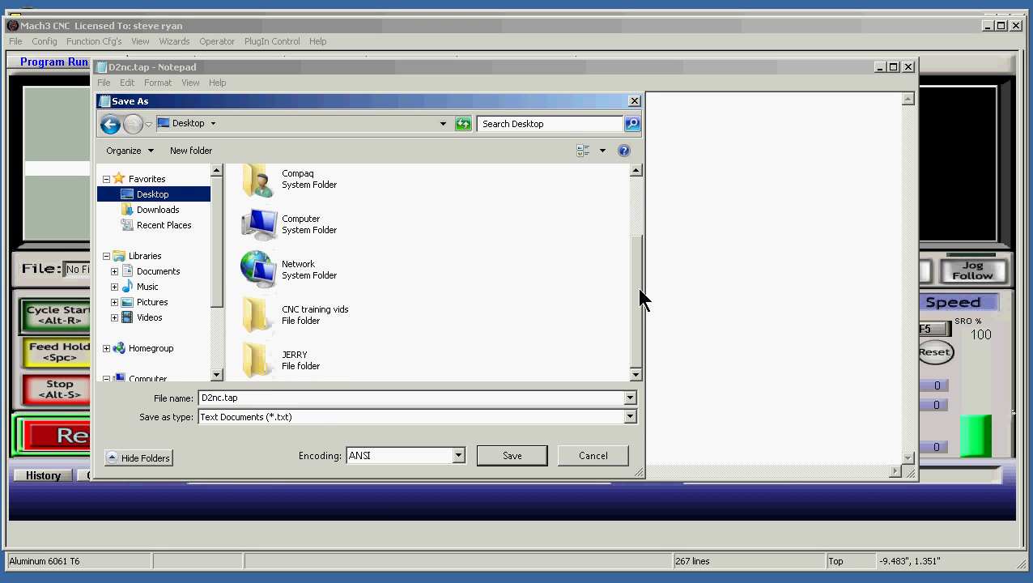
{"action": "left_click", "coordinate": [297, 312]}
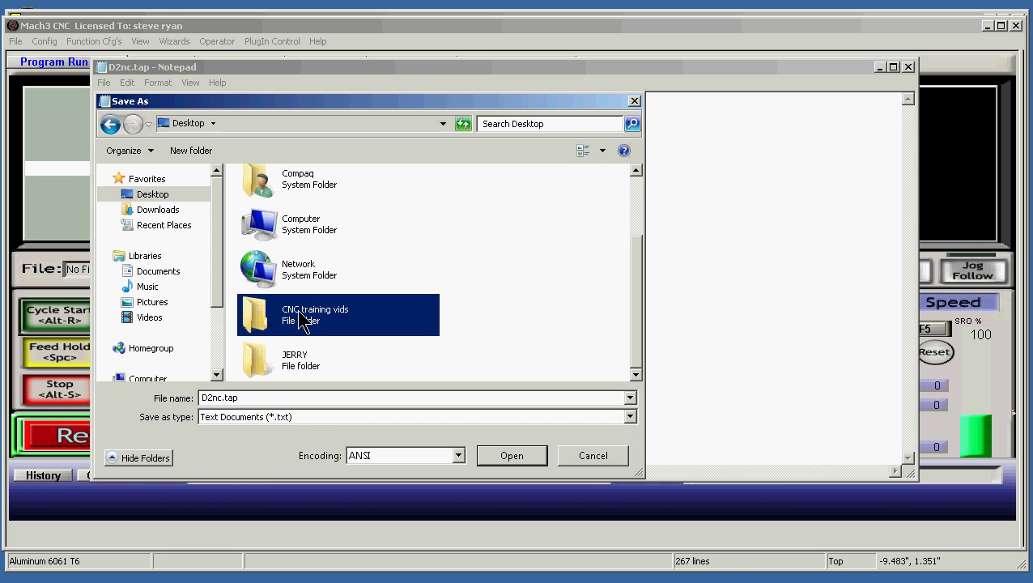
{"action": "double_click", "coordinate": [301, 317]}
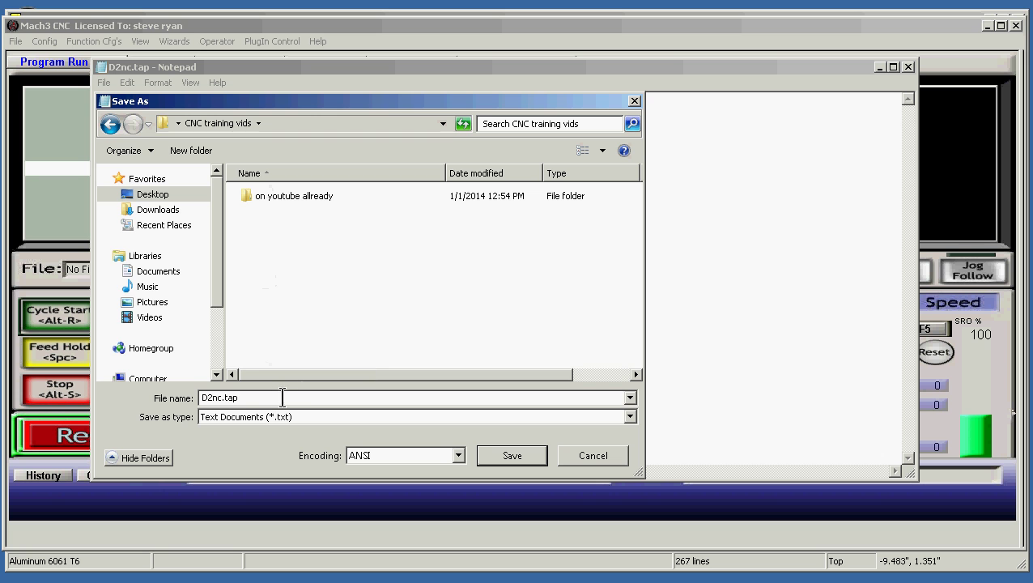
Save the G-code as step-1 drill-.2.tap and close the text editor.
{"action": "double_click", "coordinate": [222, 397]}
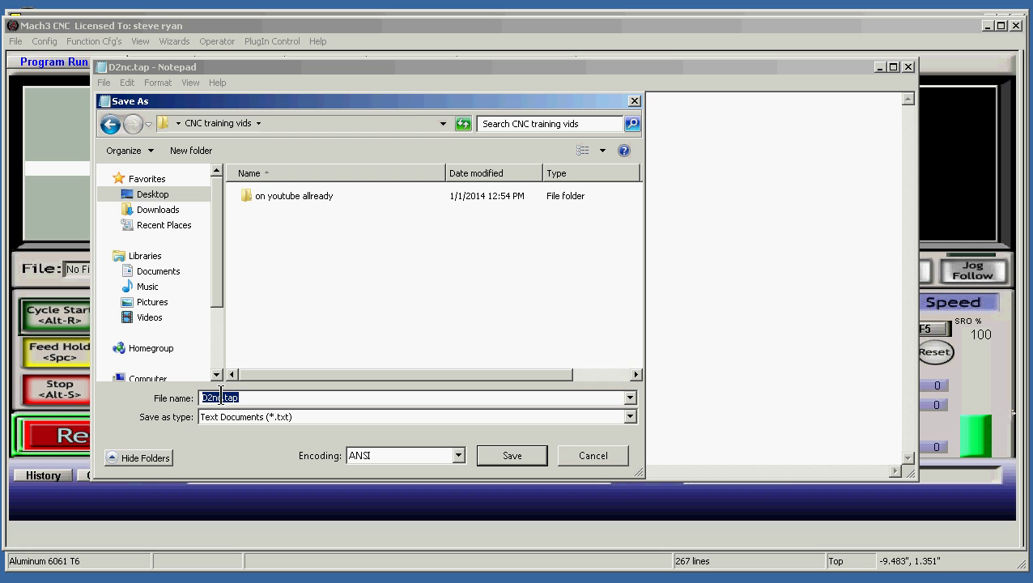
{"action": "left_click_drag", "start_coordinate": [219, 397], "coordinate": [202, 399]}
{"action": "type", "text": "step-1 drill"}
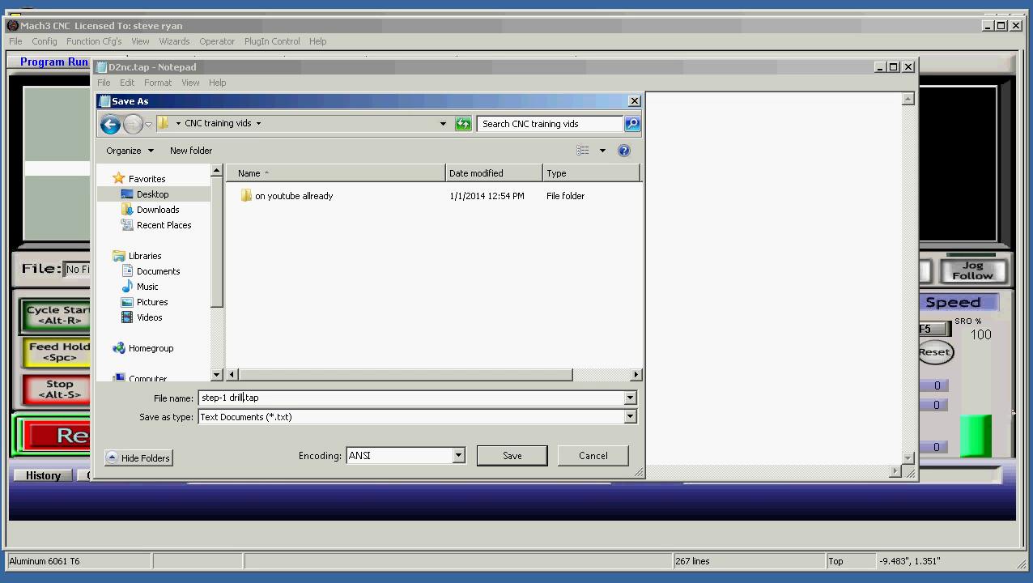
{"action": "type", "text": "-"}
{"action": "type", "text": ".2"}
{"action": "left_click", "coordinate": [518, 456]}
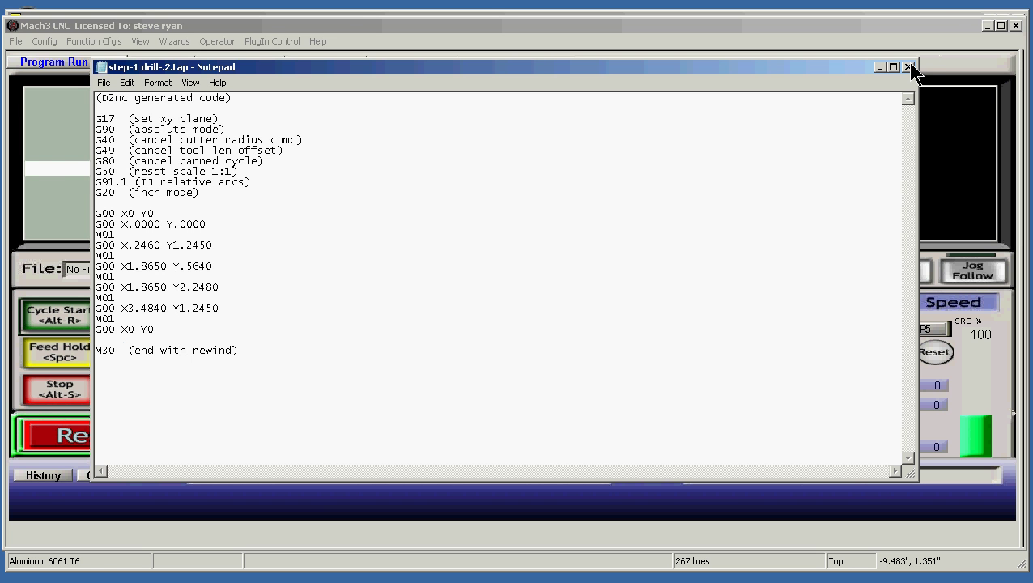
{"action": "left_click", "coordinate": [908, 67]}
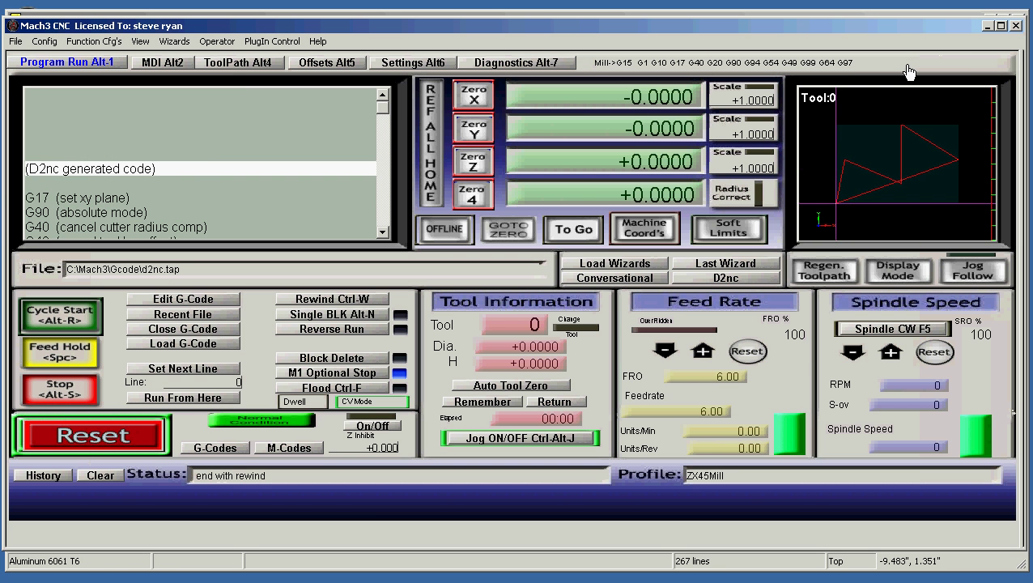
Close the current G-code and load step-1 drill-.2.tap from the desktop's CNC training vids folder.
{"action": "left_click", "coordinate": [180, 330]}
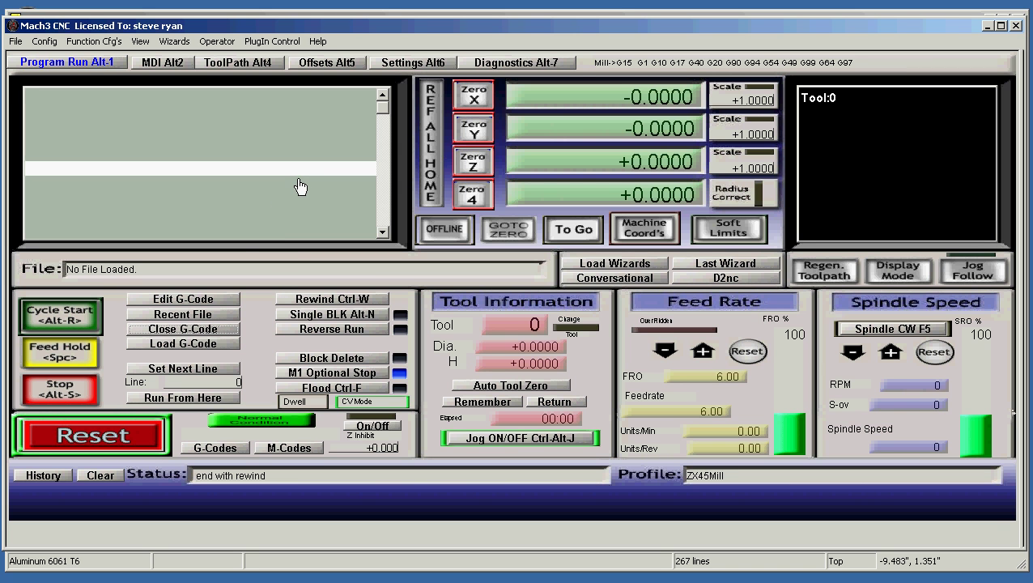
{"action": "left_click", "coordinate": [182, 347]}
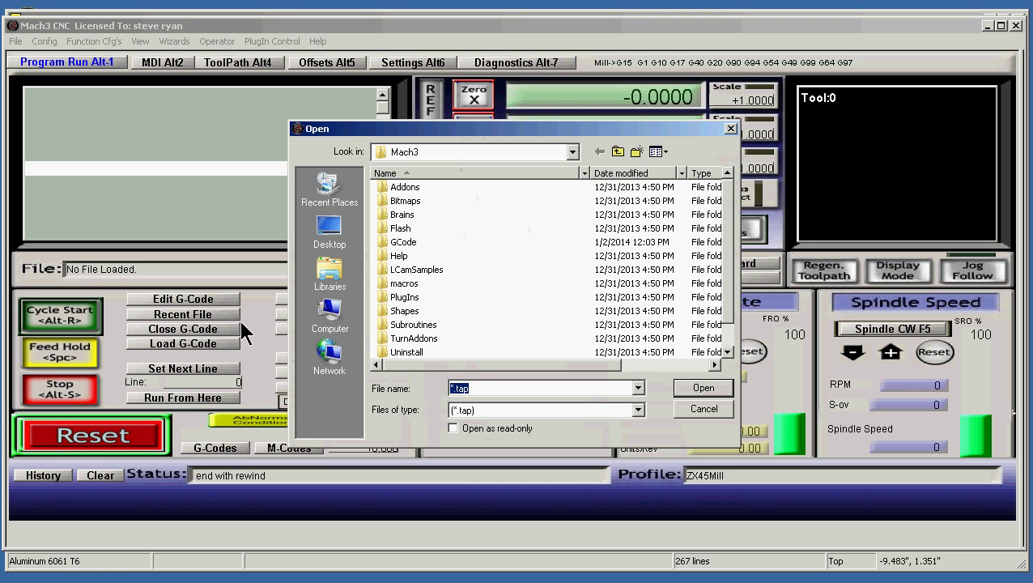
{"action": "left_click", "coordinate": [572, 153]}
{"action": "left_click", "coordinate": [572, 153]}
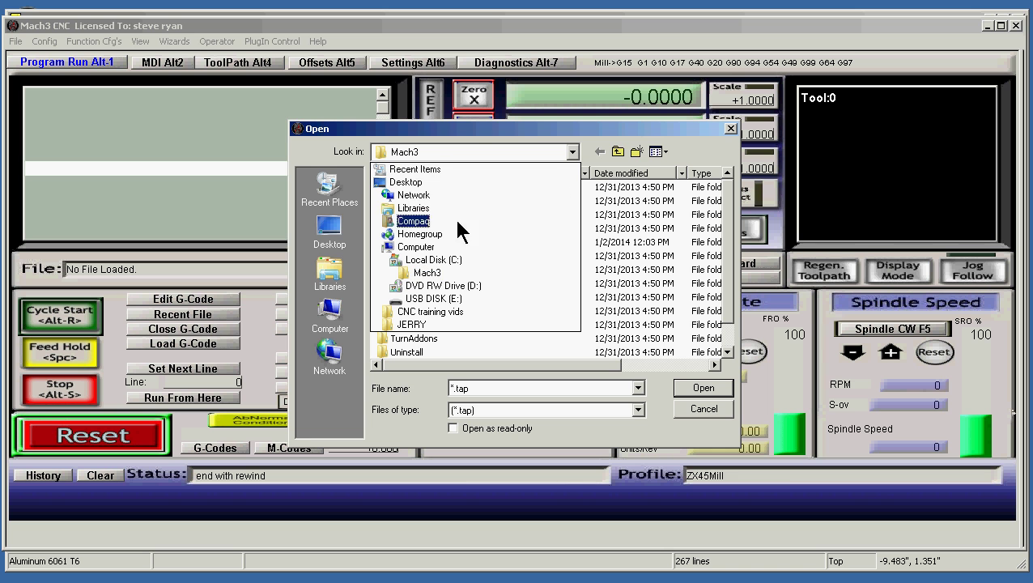
{"action": "left_click", "coordinate": [416, 184]}
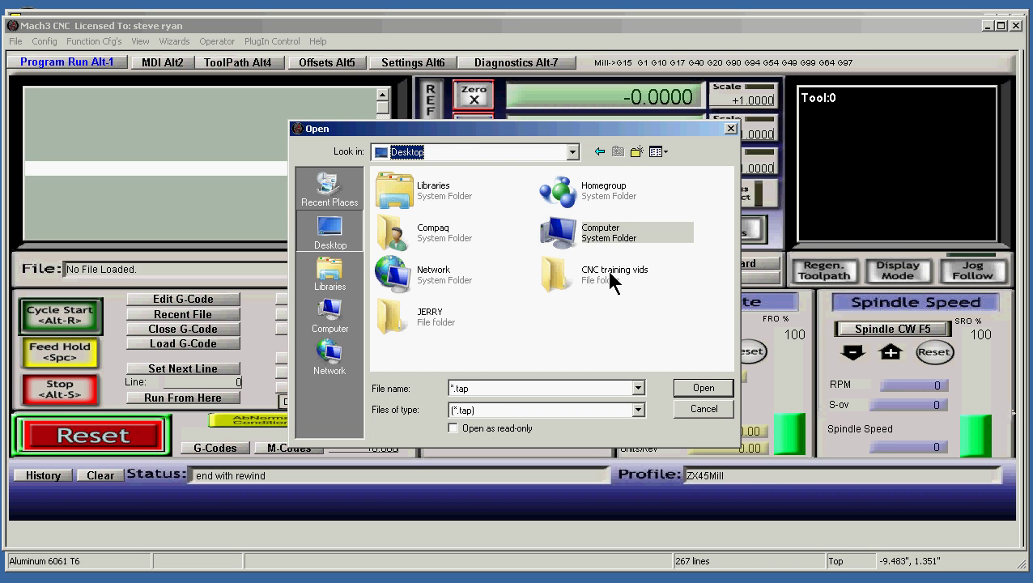
{"action": "double_click", "coordinate": [612, 275]}
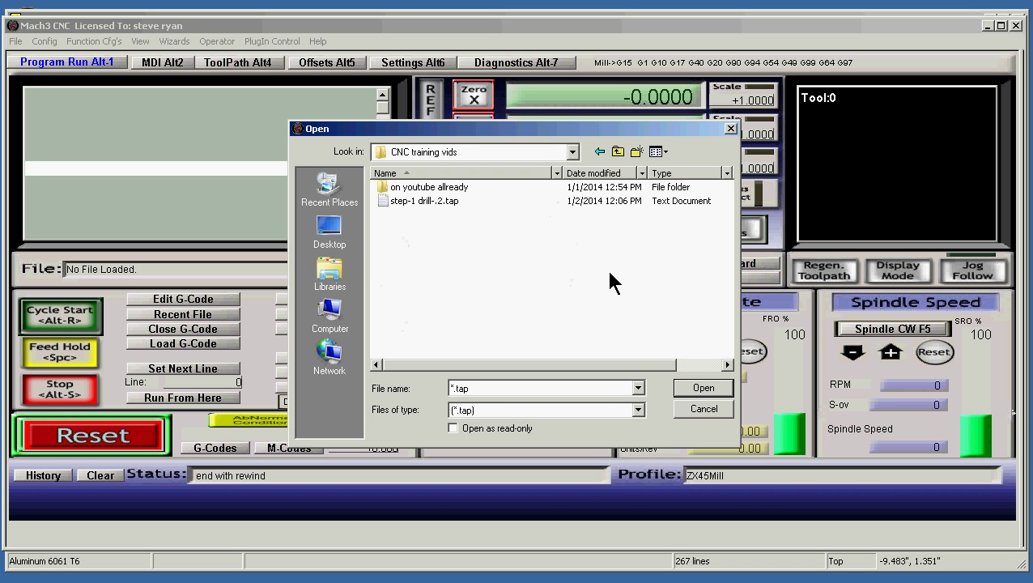
{"action": "left_click", "coordinate": [429, 201]}
{"action": "left_click", "coordinate": [692, 389]}
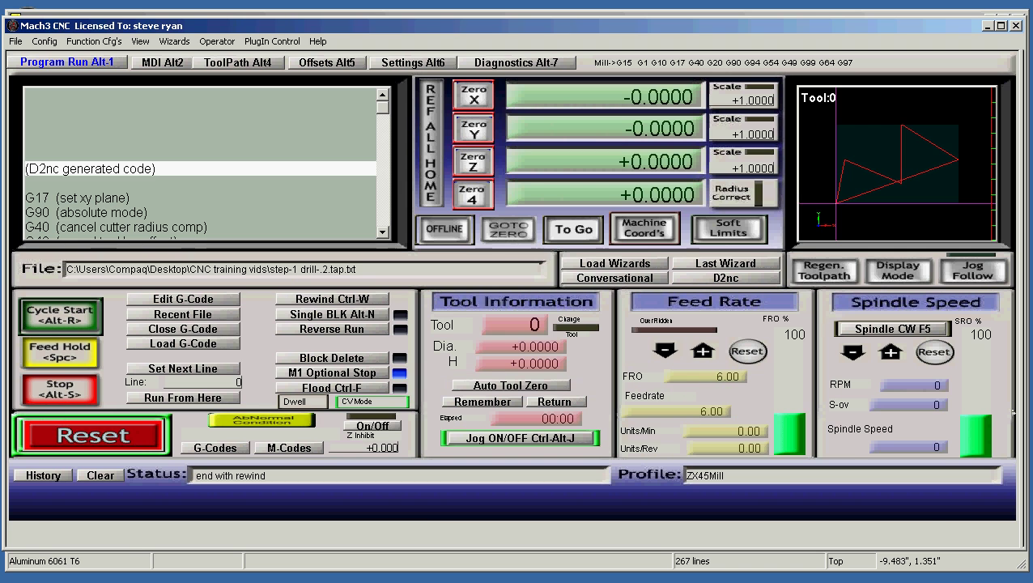
Switch to eMachineShop, draw a 0.700" horizontal line across the base of the stepped outline's upper tab, and delete it.
{"action": "key", "text": "alt+Tab"}
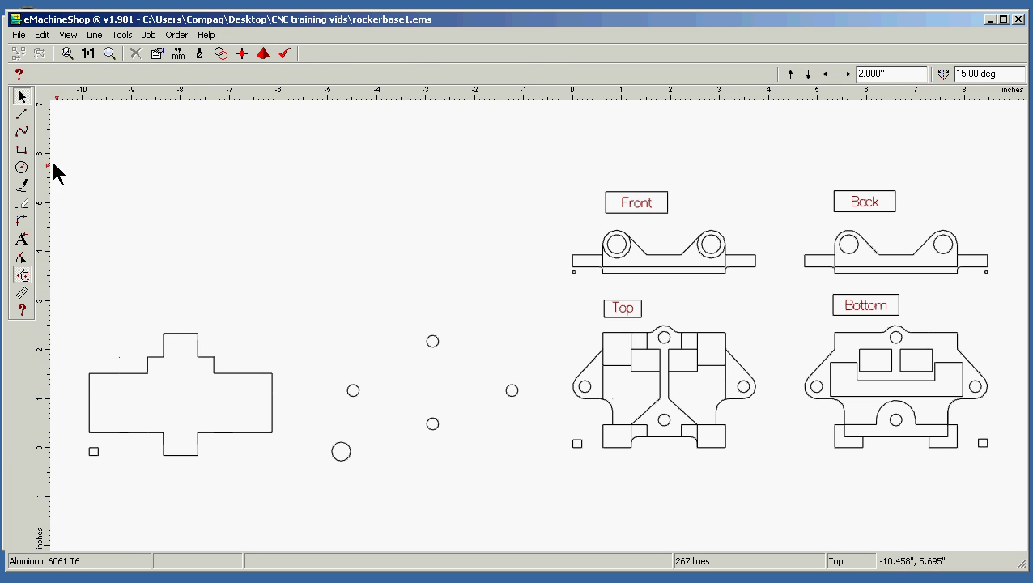
{"action": "left_click", "coordinate": [22, 116]}
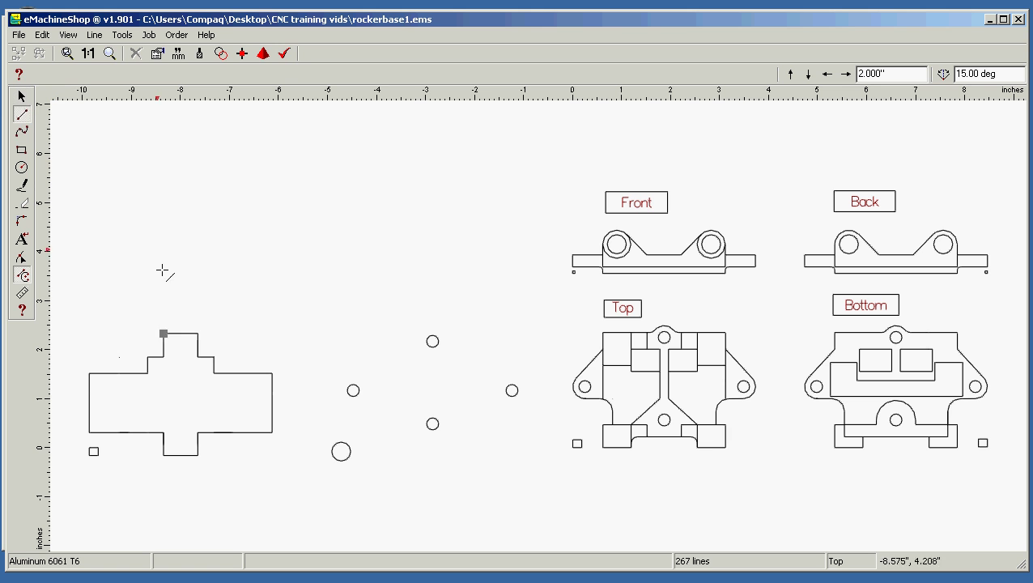
{"action": "left_click_drag", "start_coordinate": [163, 357], "coordinate": [197, 357]}
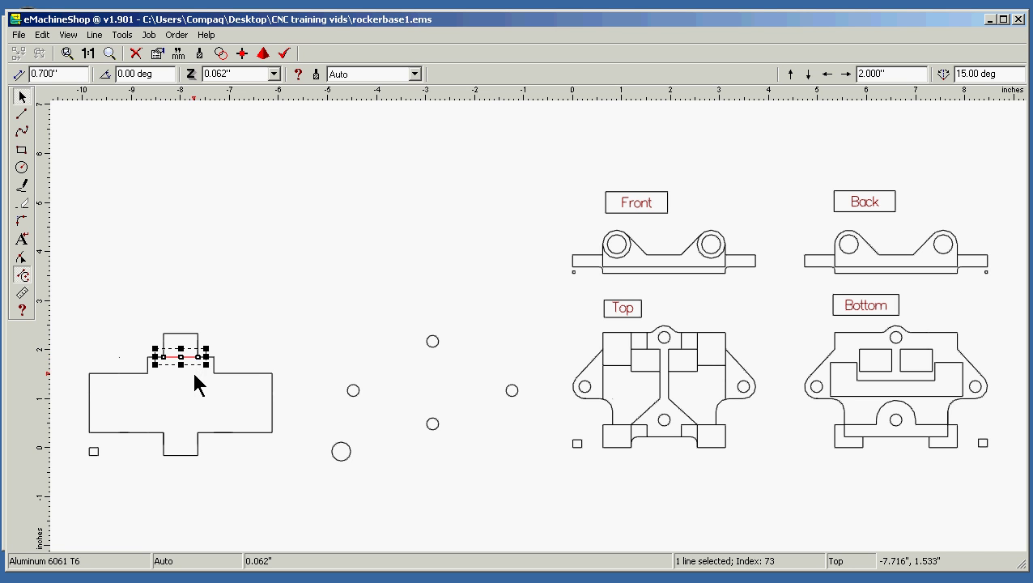
{"action": "left_click", "coordinate": [215, 306]}
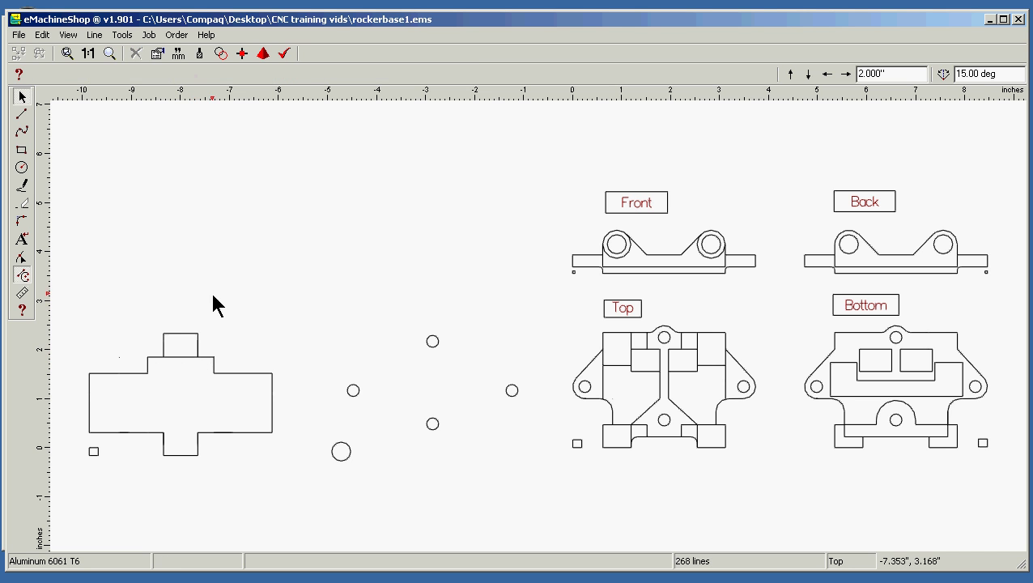
{"action": "left_click", "coordinate": [184, 357]}
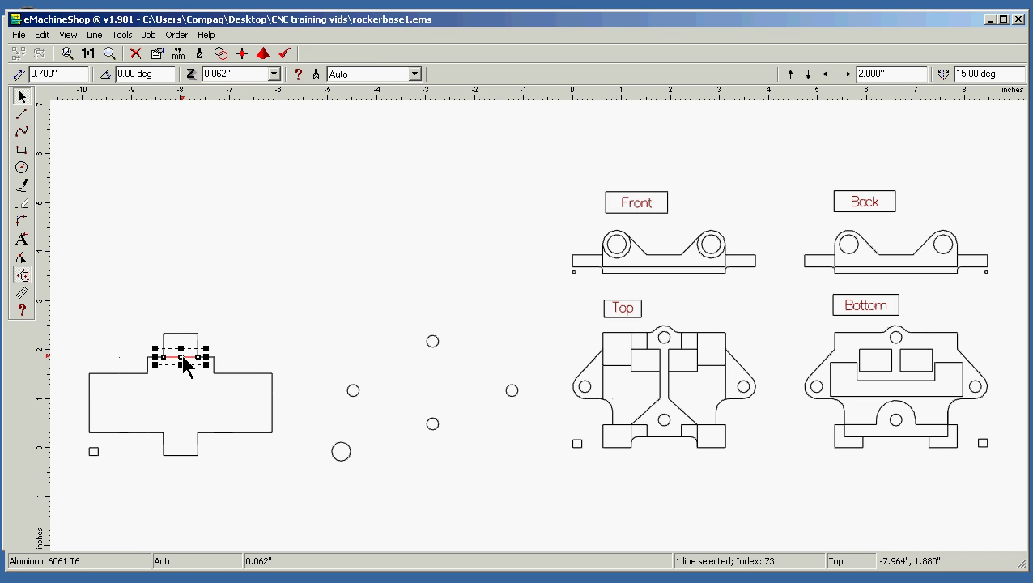
{"action": "key", "text": "Delete"}
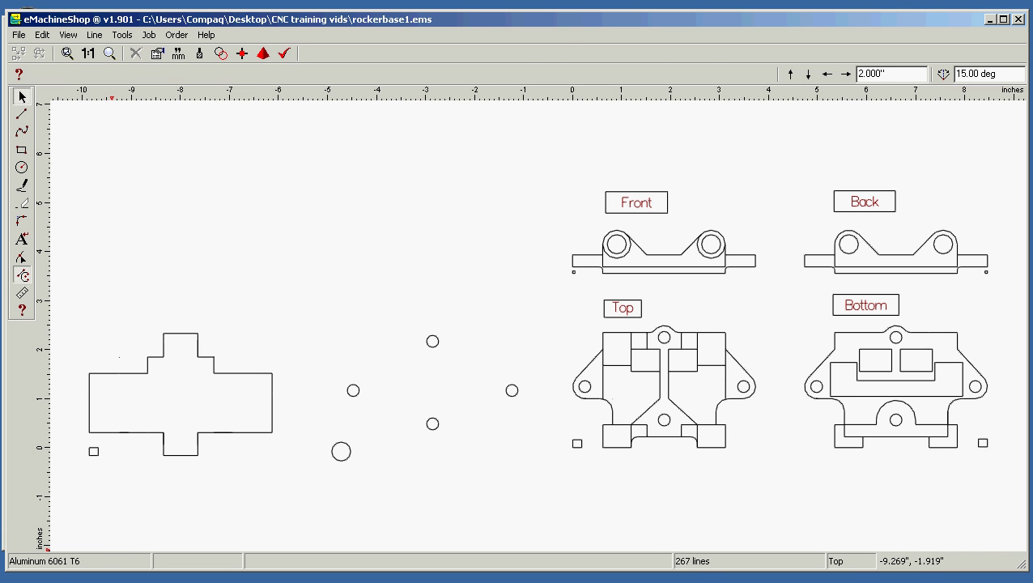
Switch back to Mach3 and start D2nc without reloading the last saved file.
{"action": "left_click", "coordinate": [118, 581]}
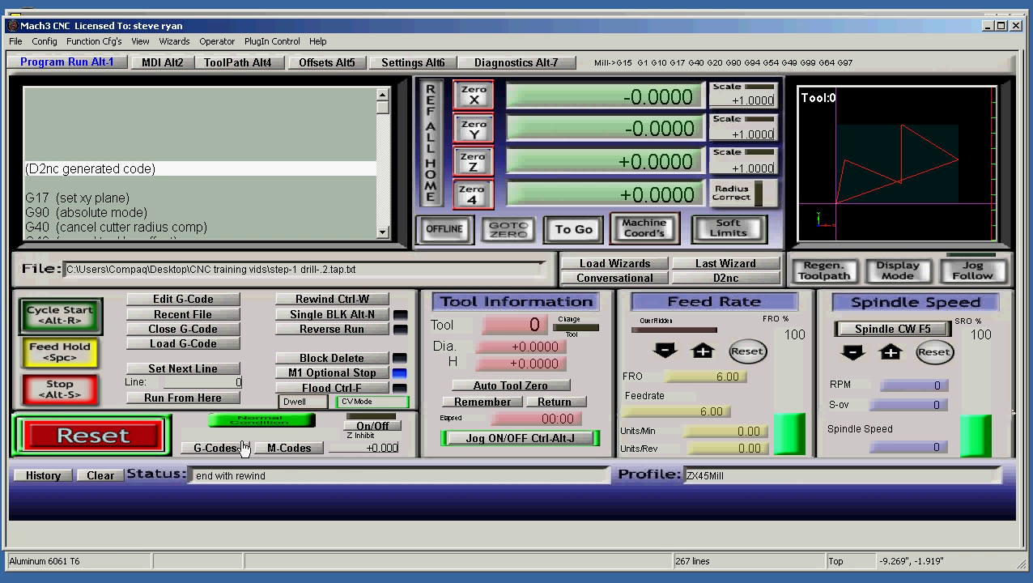
{"action": "left_click", "coordinate": [748, 280]}
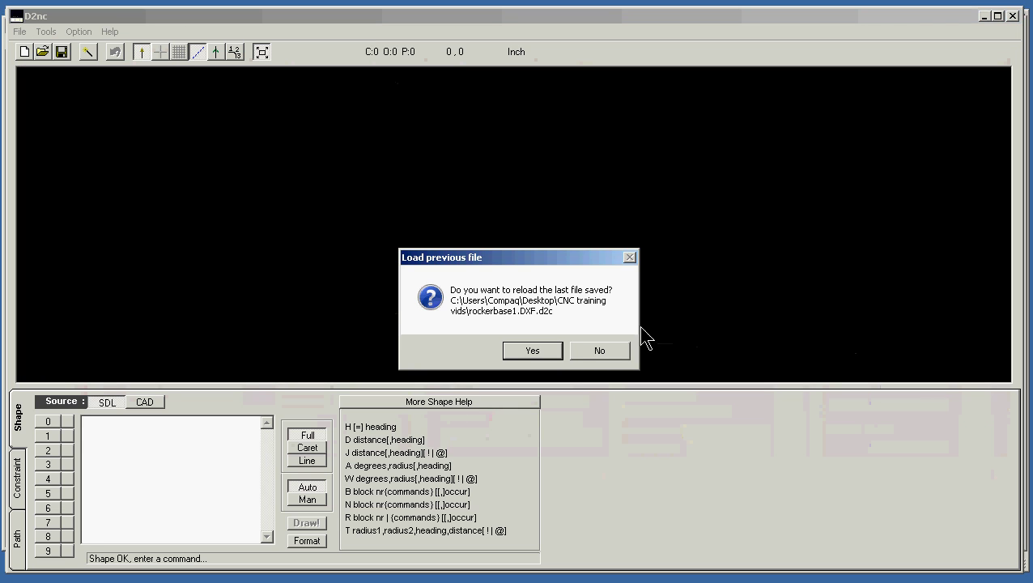
{"action": "left_click", "coordinate": [584, 348]}
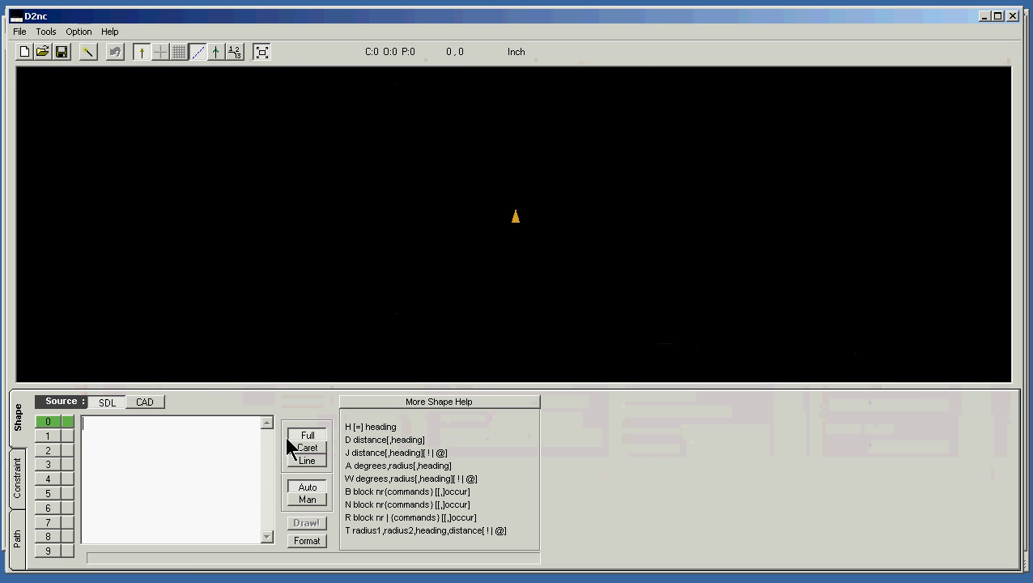
Import rockerbase1.DXF as a CAD shape with all elements, all layers and no scaling.
{"action": "left_click", "coordinate": [141, 402]}
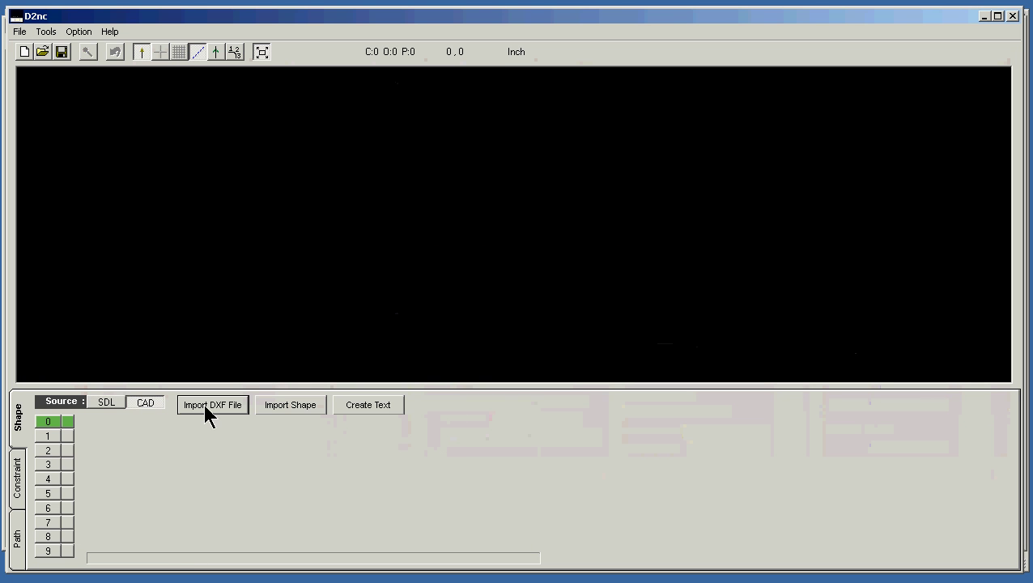
{"action": "left_click", "coordinate": [206, 407]}
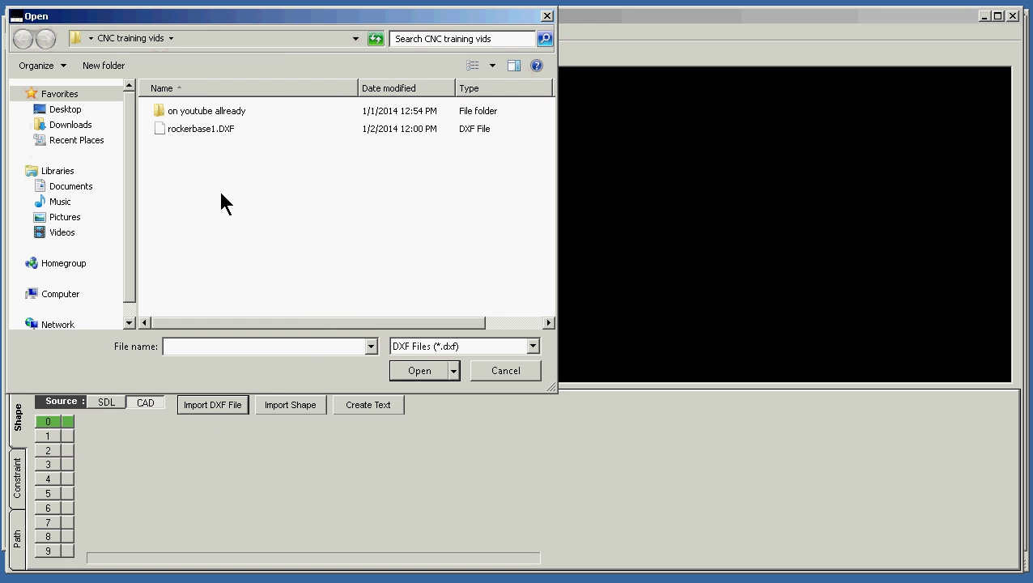
{"action": "left_click", "coordinate": [200, 129]}
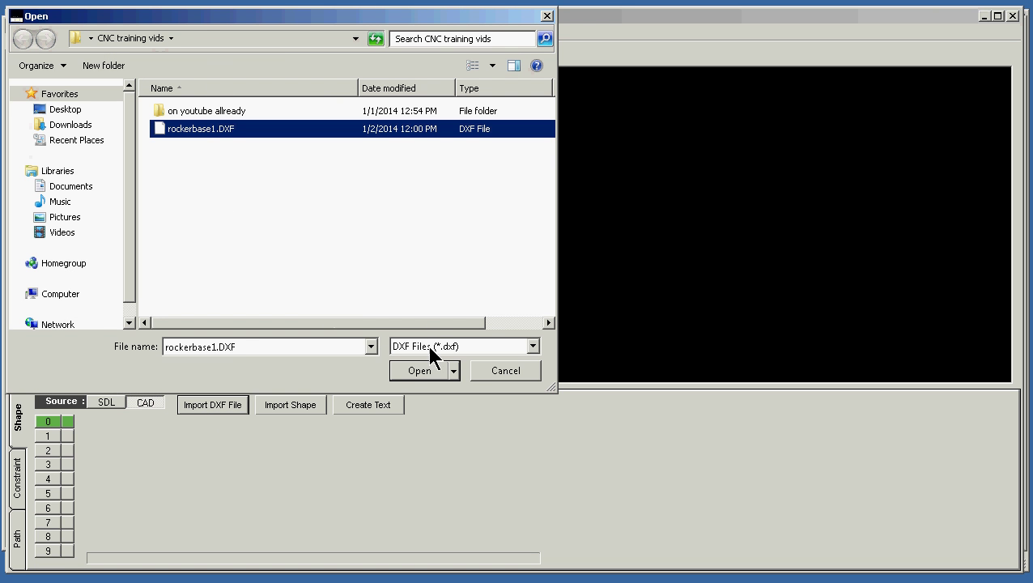
{"action": "left_click", "coordinate": [426, 370]}
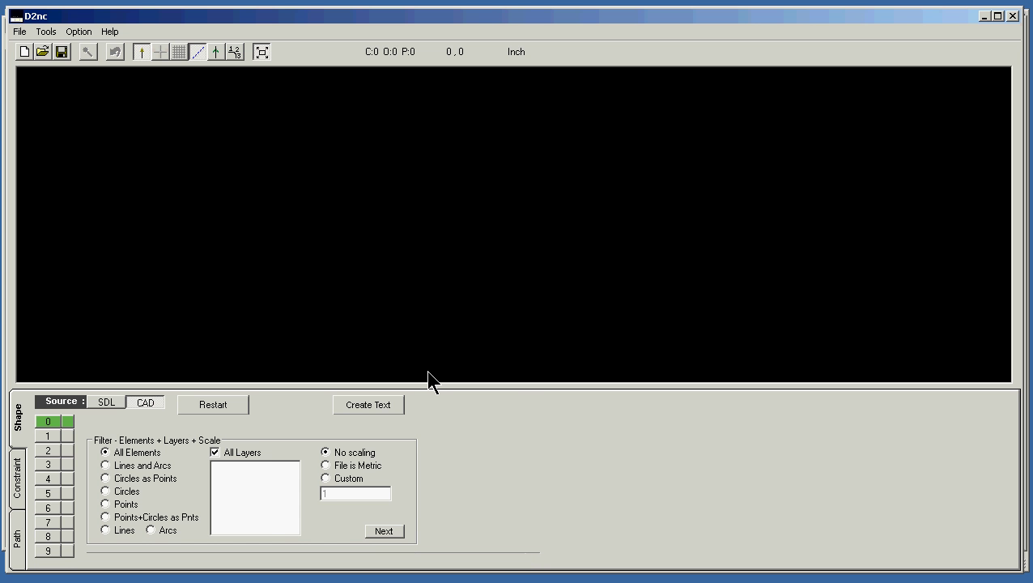
{"action": "left_click", "coordinate": [381, 532]}
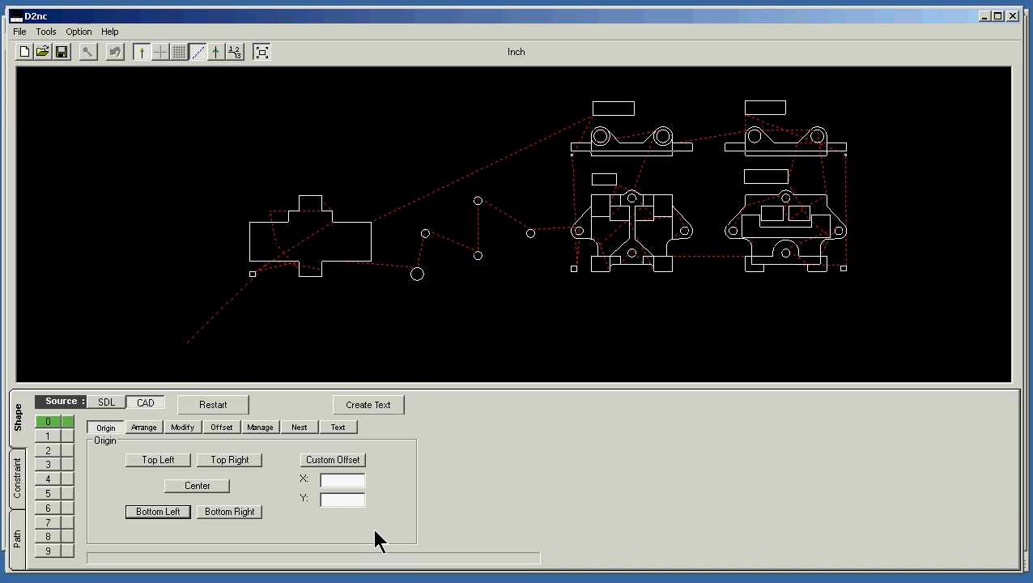
Remove all geometry except the stepped outline and its small reference square, and set the origin to bottom left.
{"action": "left_click", "coordinate": [185, 429]}
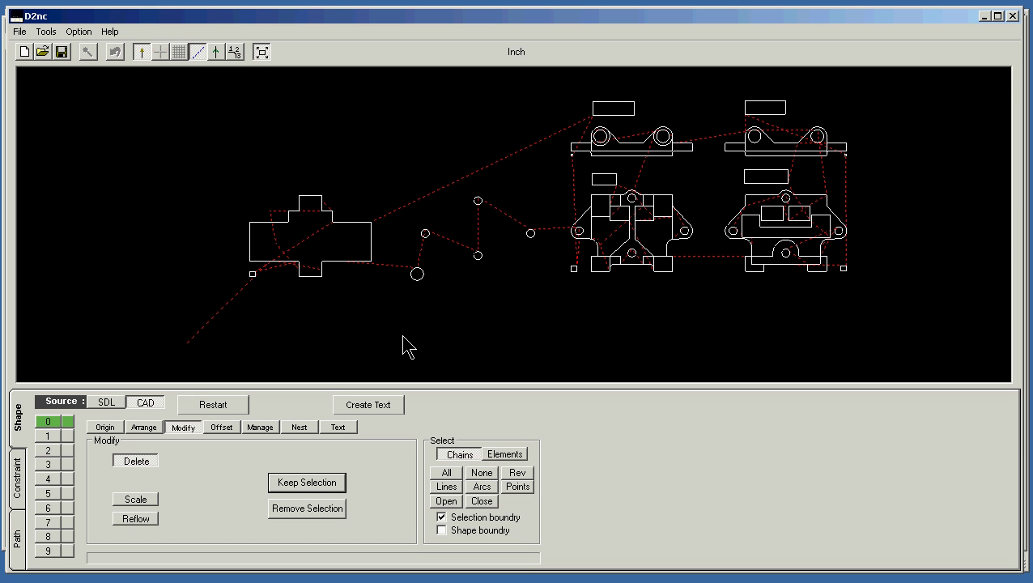
{"action": "left_click_drag", "start_coordinate": [386, 346], "coordinate": [987, 84]}
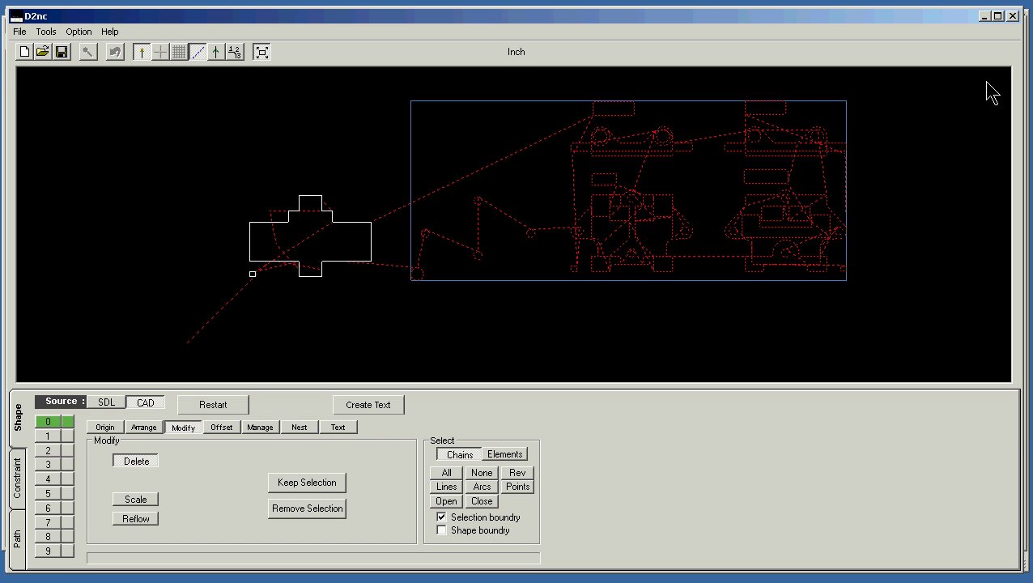
{"action": "left_click", "coordinate": [304, 508]}
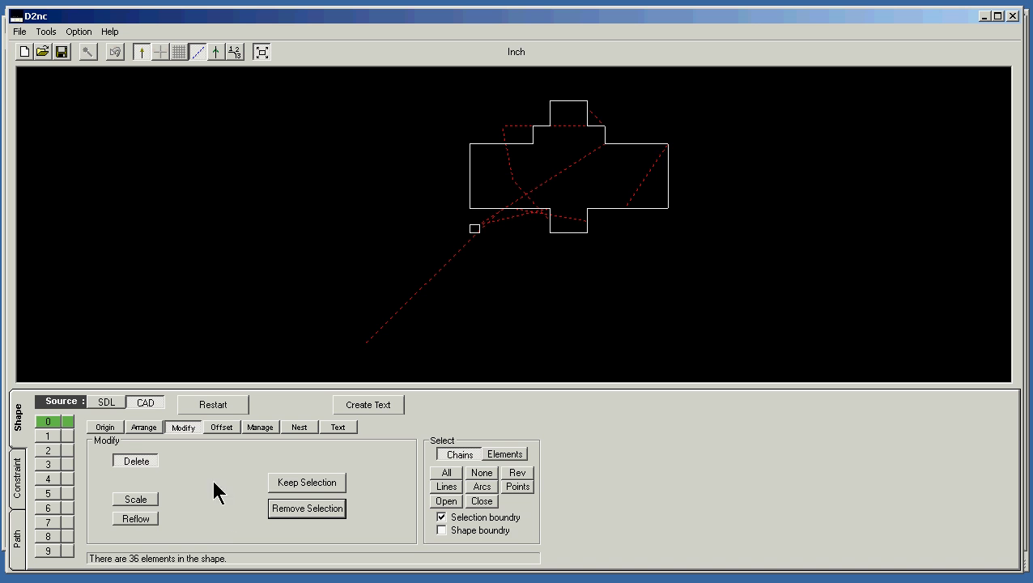
{"action": "left_click", "coordinate": [103, 429]}
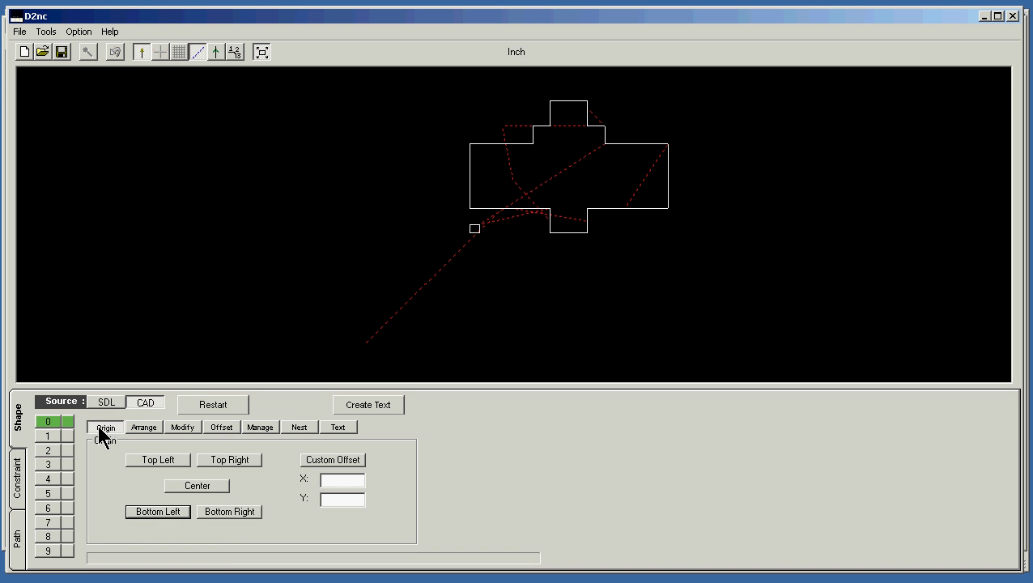
{"action": "left_click", "coordinate": [143, 516]}
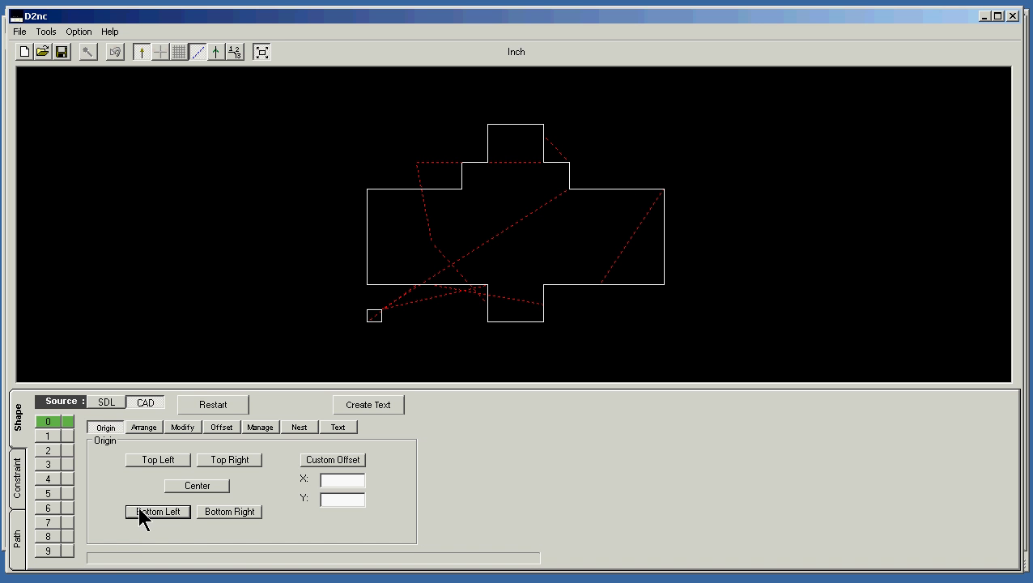
Try selecting the stepped outline's segments beside the lower tab for an In/Right offset.
{"action": "left_click", "coordinate": [221, 427]}
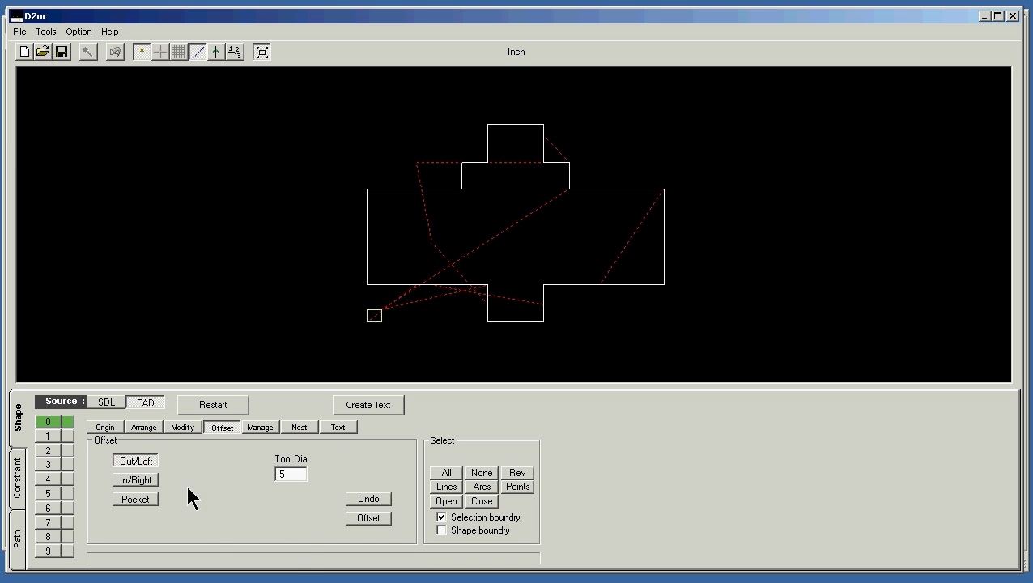
{"action": "left_click", "coordinate": [143, 479]}
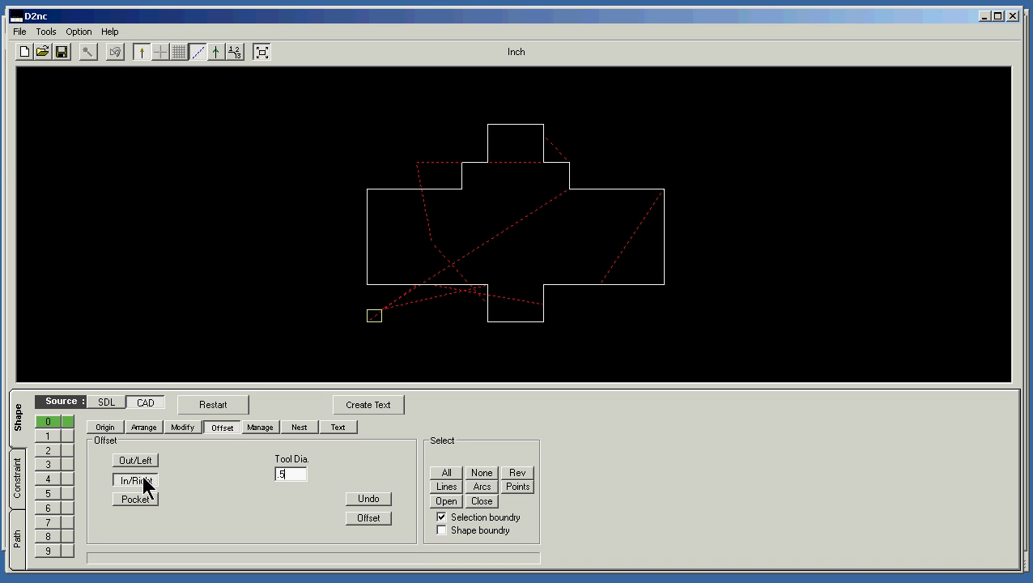
{"action": "left_click", "coordinate": [555, 287]}
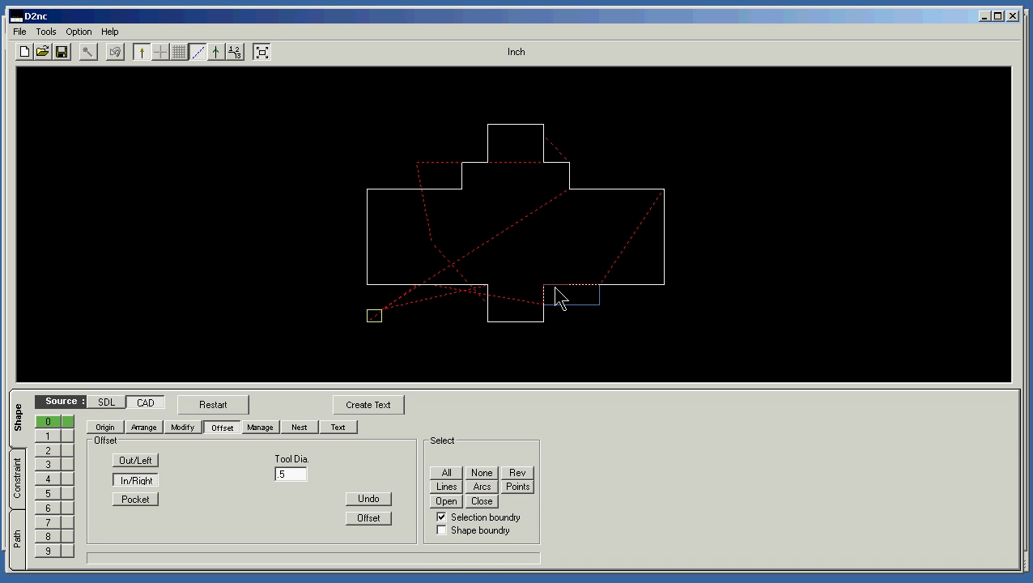
{"action": "left_click", "coordinate": [620, 288]}
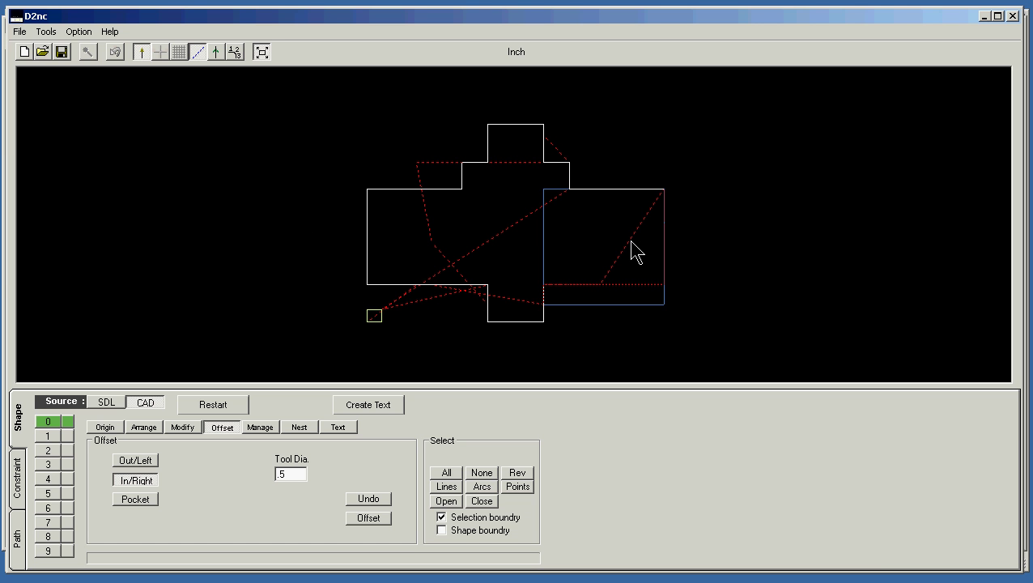
Close D2nc, switch to eMachineShop, and zoom to the selected stepped outline and its reference square.
{"action": "left_click", "coordinate": [1012, 16]}
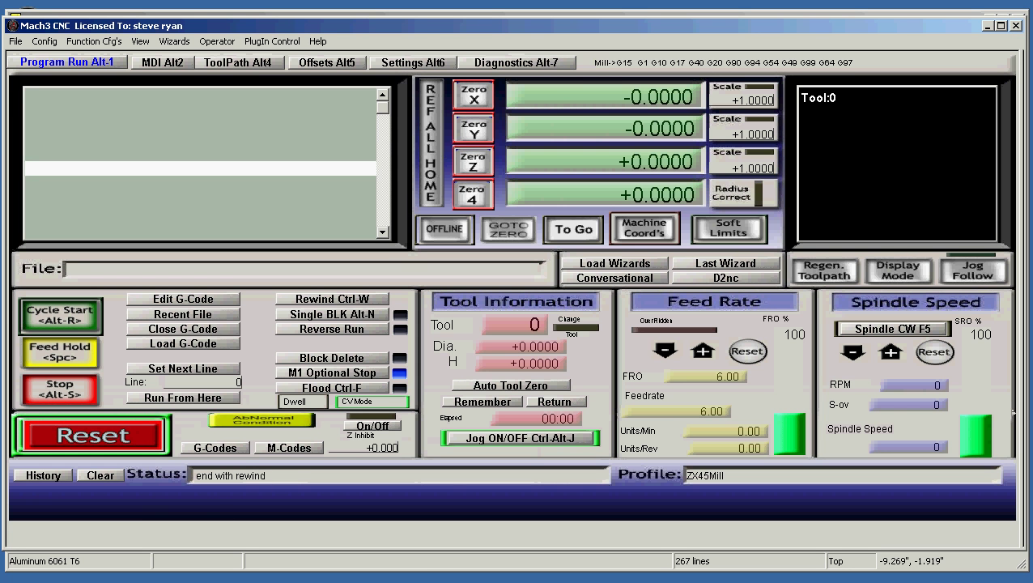
{"action": "key", "text": "alt+Tab"}
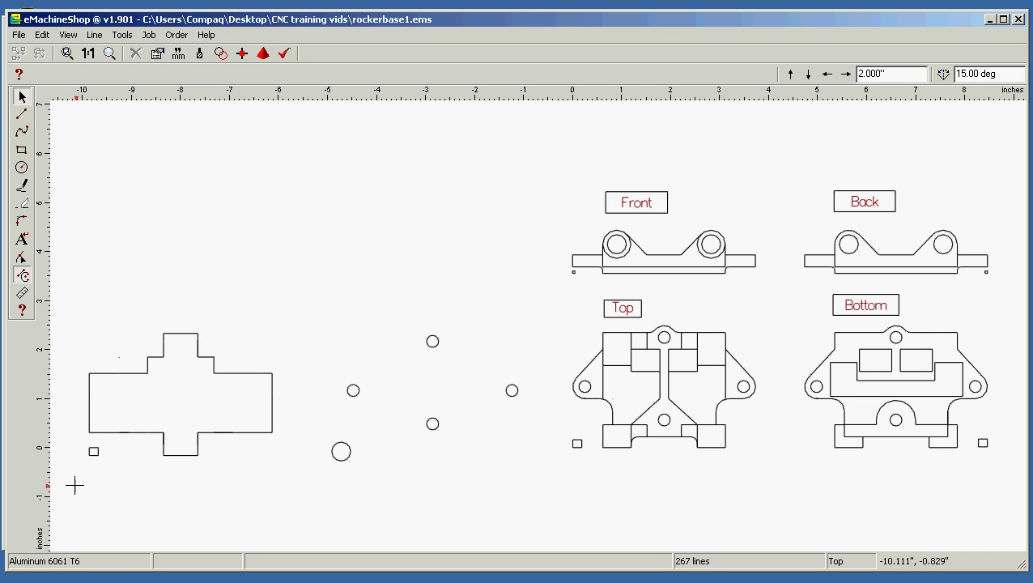
{"action": "left_click_drag", "start_coordinate": [77, 487], "coordinate": [289, 309]}
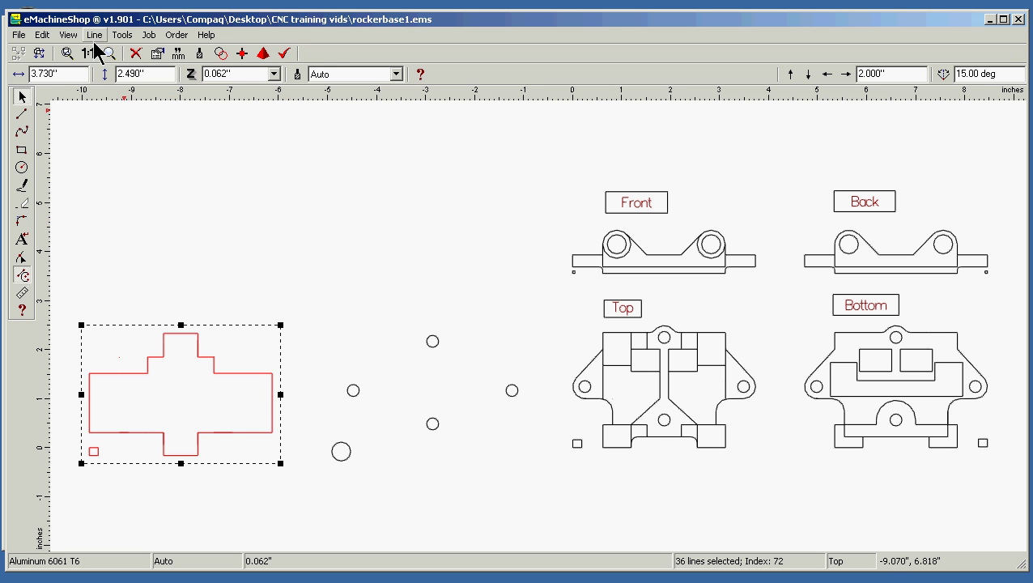
{"action": "left_click", "coordinate": [69, 36]}
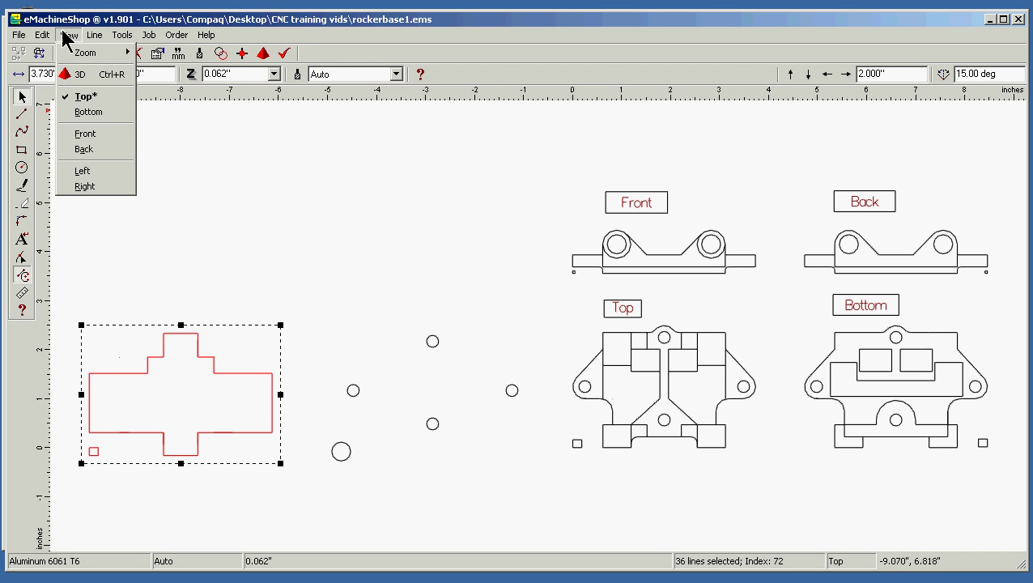
{"action": "mouse_move", "coordinate": [123, 52]}
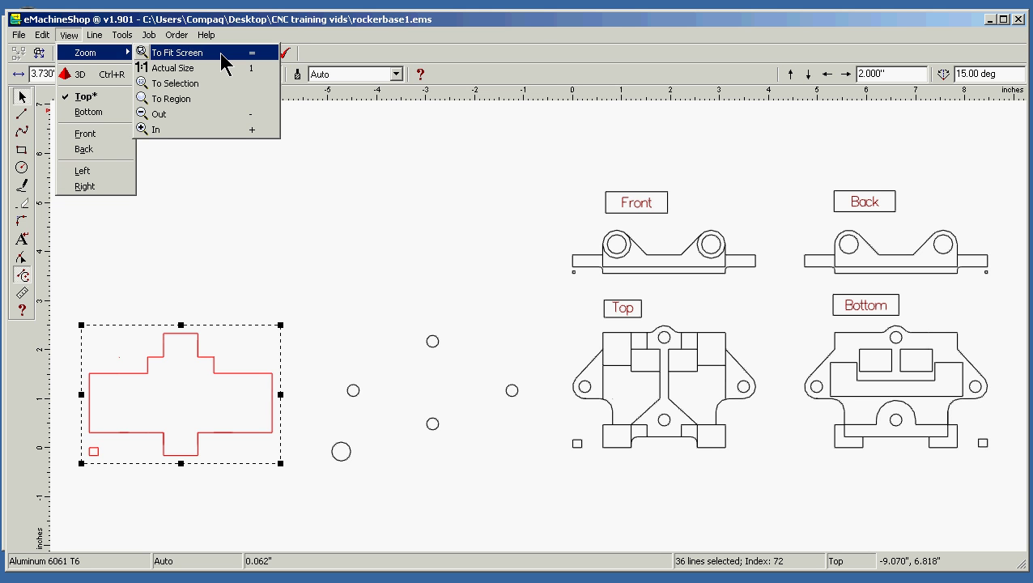
{"action": "left_click", "coordinate": [222, 89]}
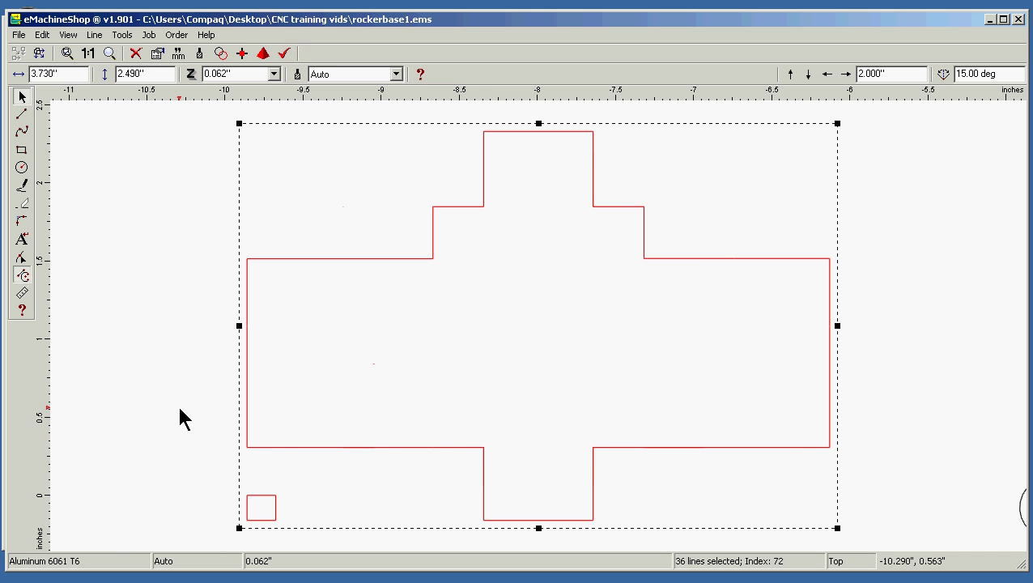
Try to intersect the selected lines of the stepped outline.
{"action": "left_click", "coordinate": [95, 35]}
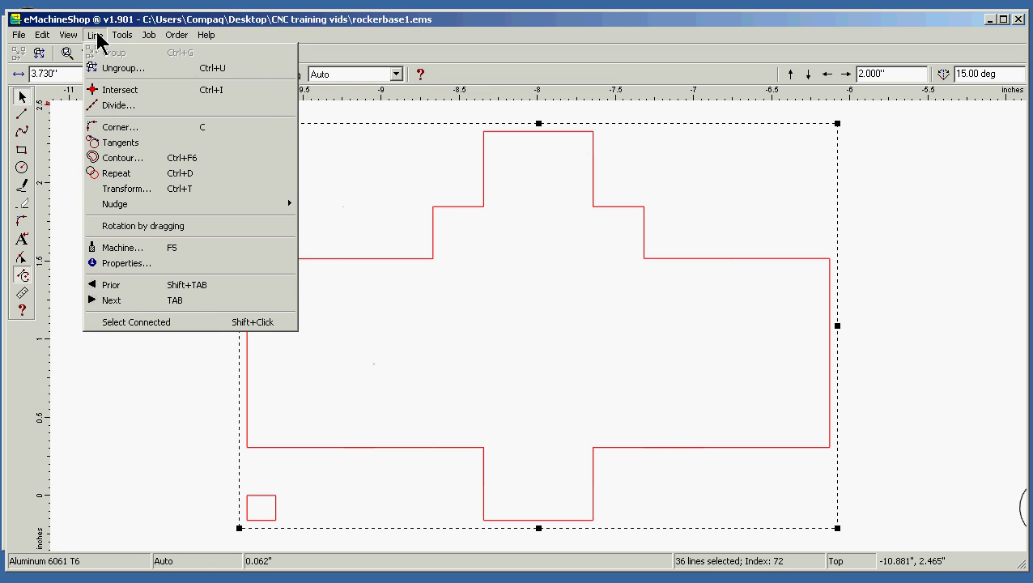
{"action": "left_click", "coordinate": [122, 92]}
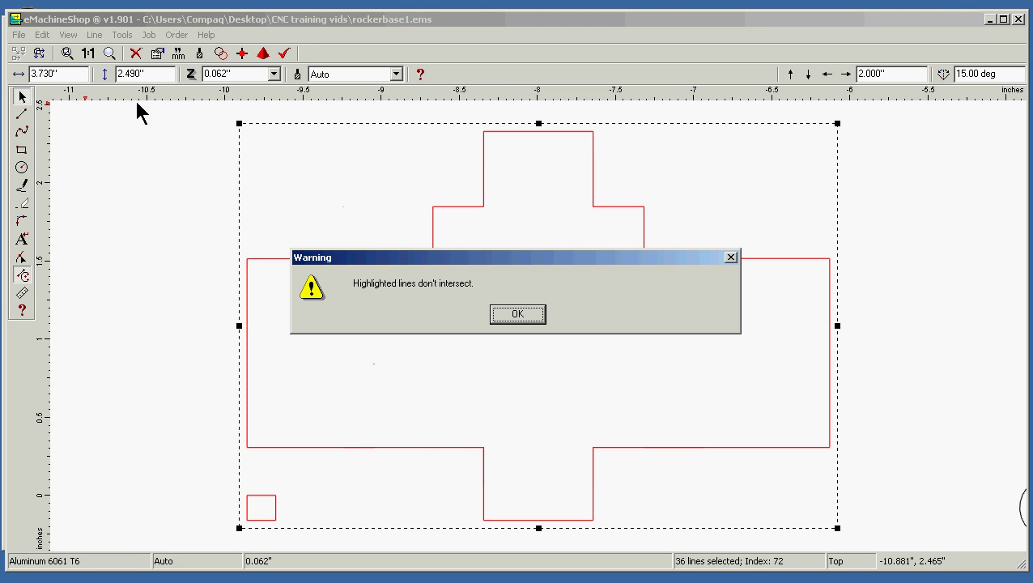
{"action": "left_click", "coordinate": [518, 314]}
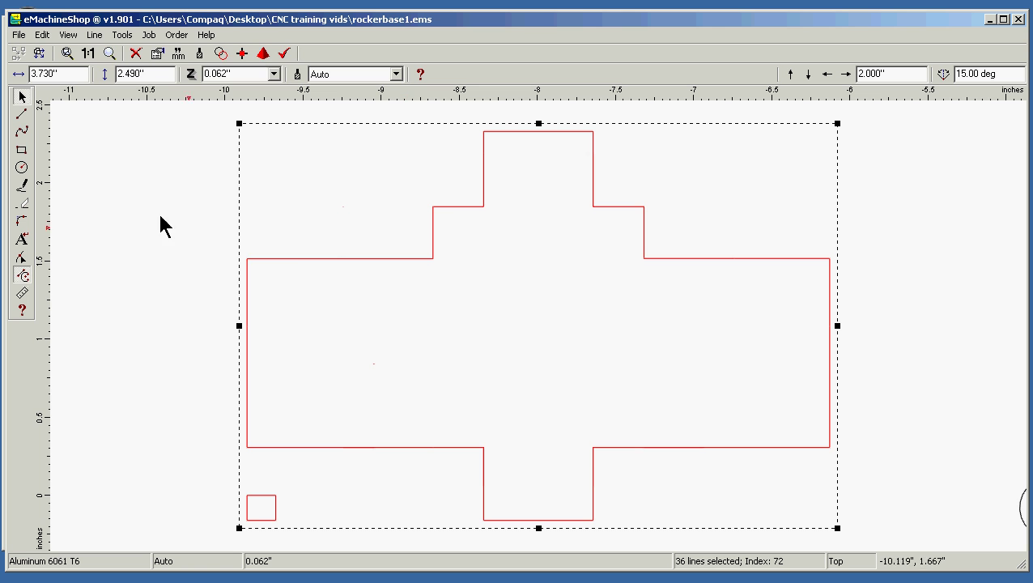
Delete the tiny stray 0.001" line inside the stepped outline.
{"action": "left_click", "coordinate": [95, 36]}
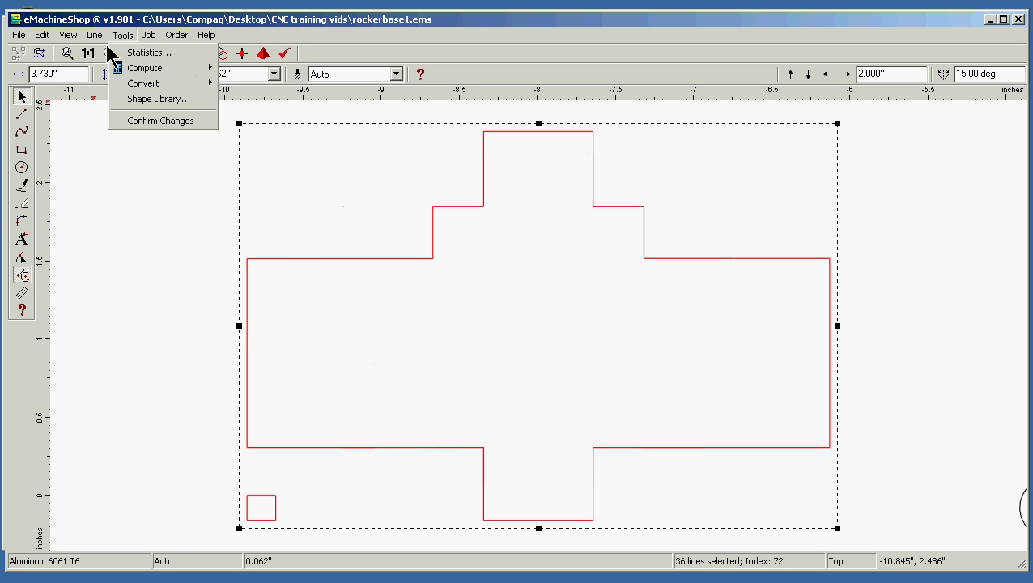
{"action": "left_click", "coordinate": [120, 68]}
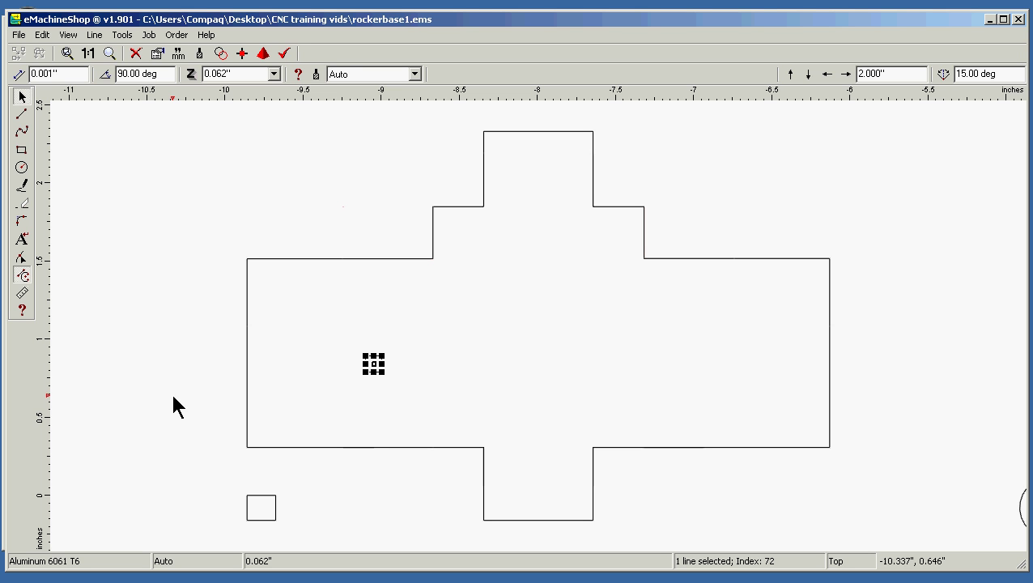
{"action": "left_click", "coordinate": [426, 362]}
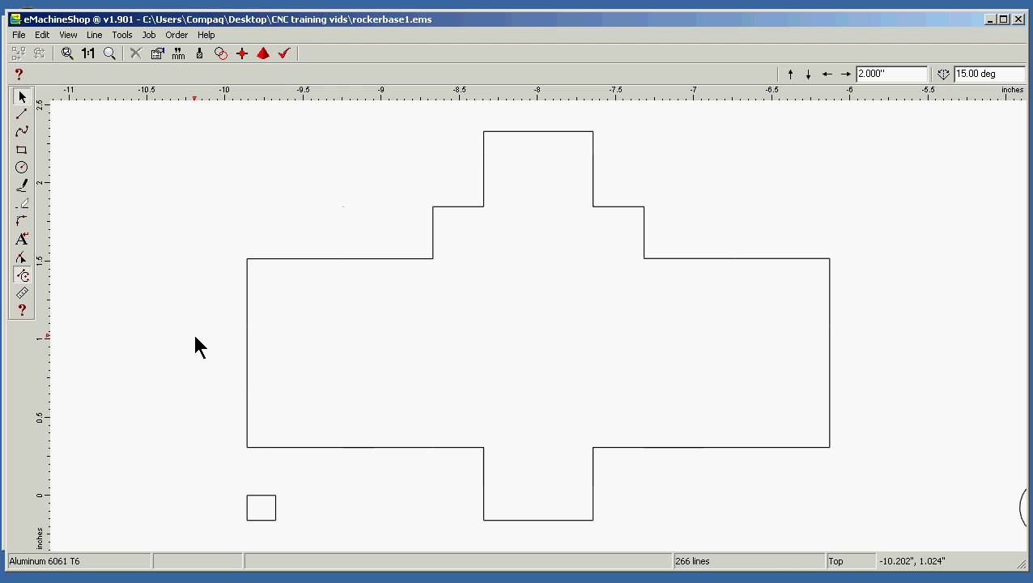
Select all the connected segments around the stepped outline, including both tabs, and group them.
{"action": "left_click", "coordinate": [246, 367]}
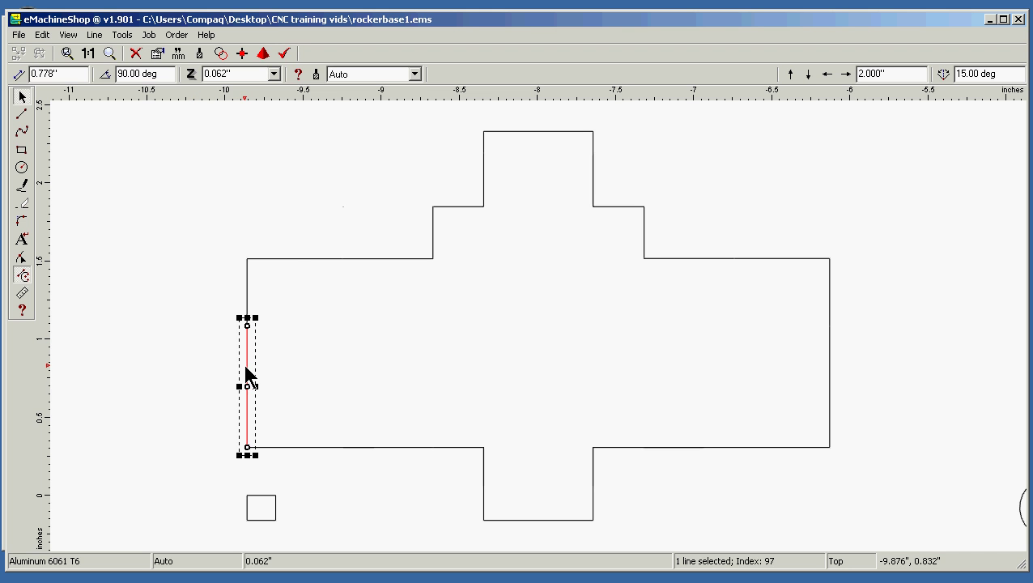
{"action": "left_click", "coordinate": [247, 293], "text": "shift"}
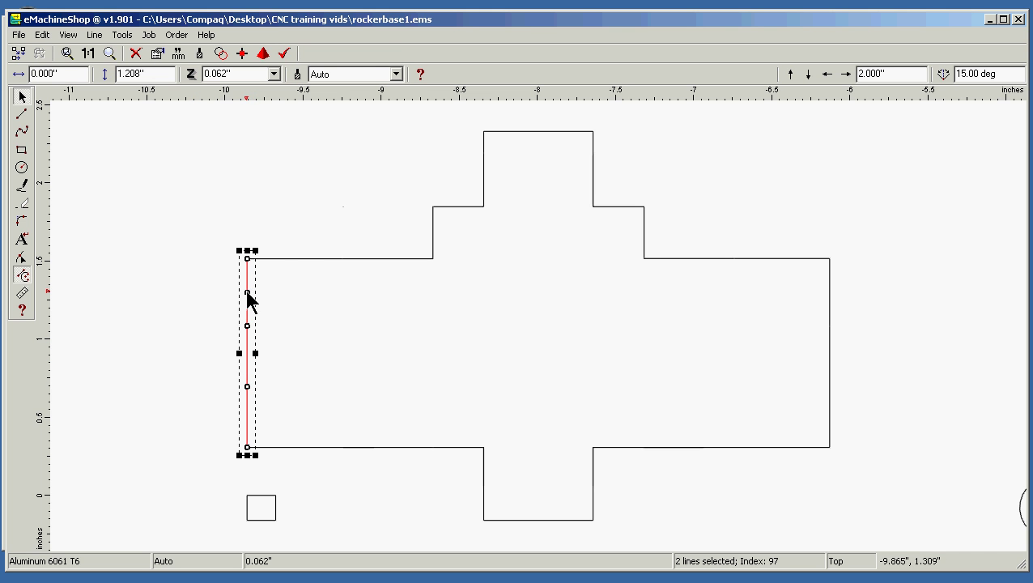
{"action": "left_click", "coordinate": [296, 259], "text": "shift"}
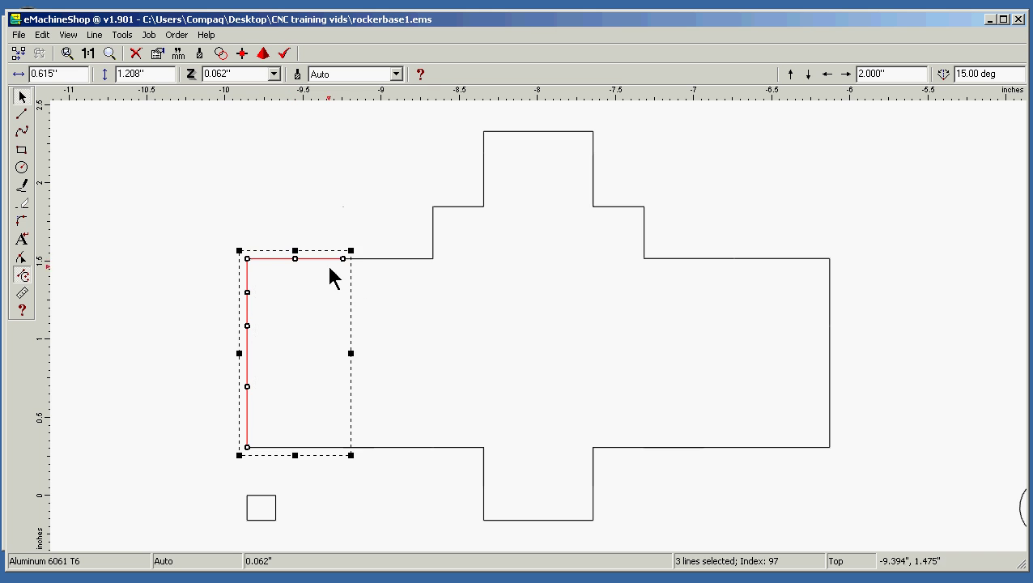
{"action": "left_click", "coordinate": [370, 259], "text": "shift"}
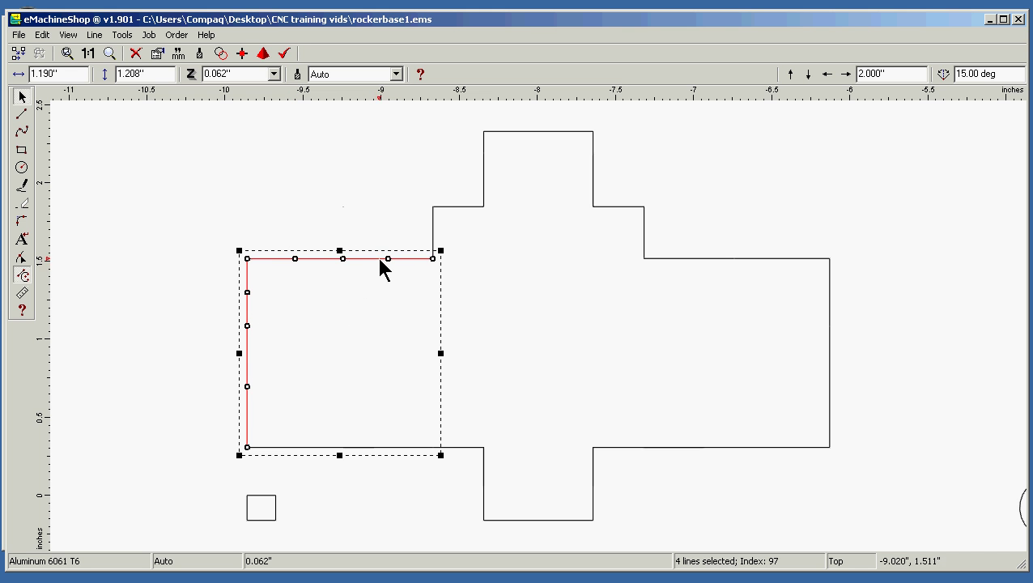
{"action": "left_click", "coordinate": [433, 230], "text": "shift"}
{"action": "left_click", "coordinate": [465, 208], "text": "shift"}
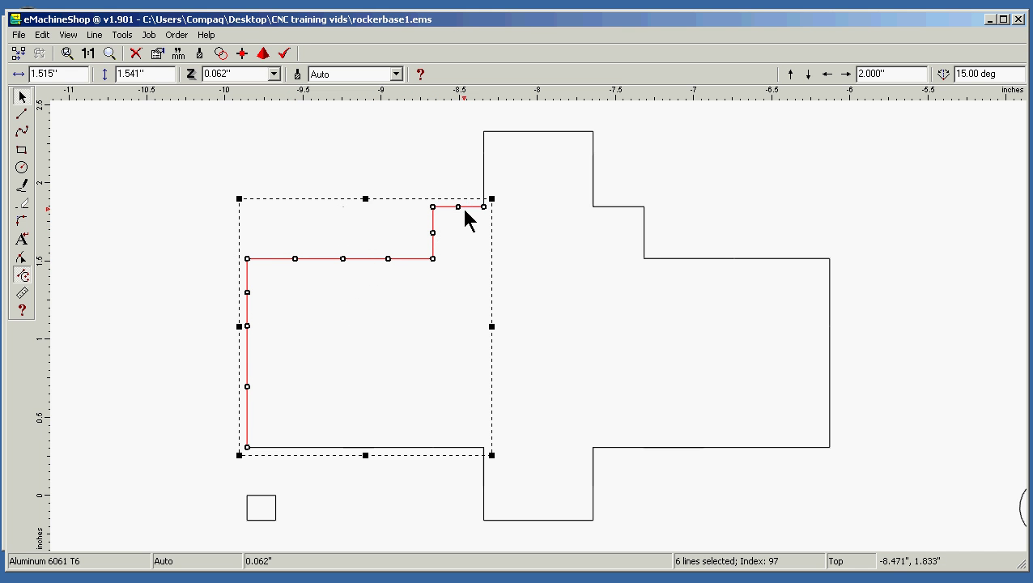
{"action": "left_click", "coordinate": [483, 180], "text": "shift"}
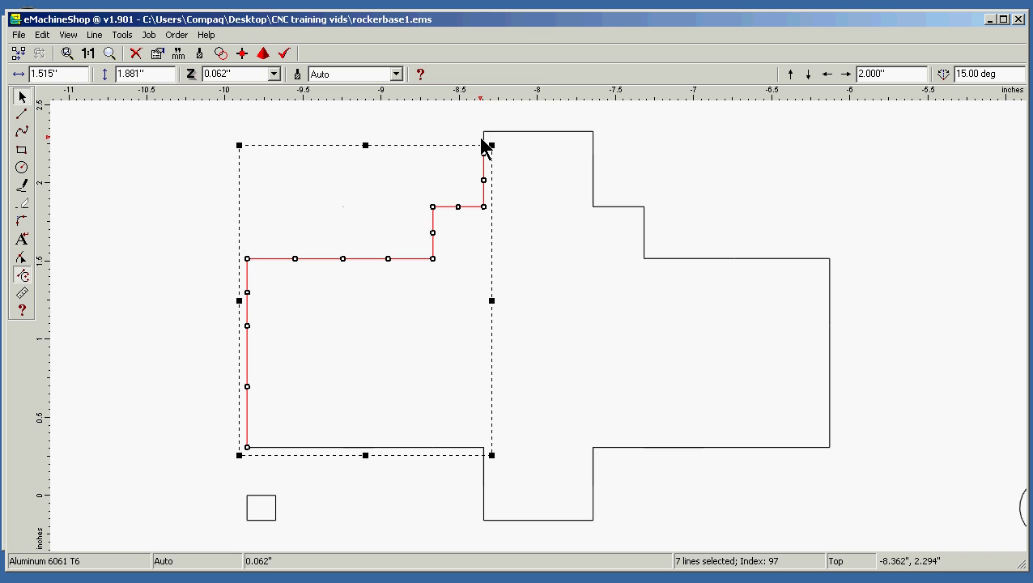
{"action": "left_click", "coordinate": [483, 142], "text": "shift"}
{"action": "left_click", "coordinate": [526, 132], "text": "shift"}
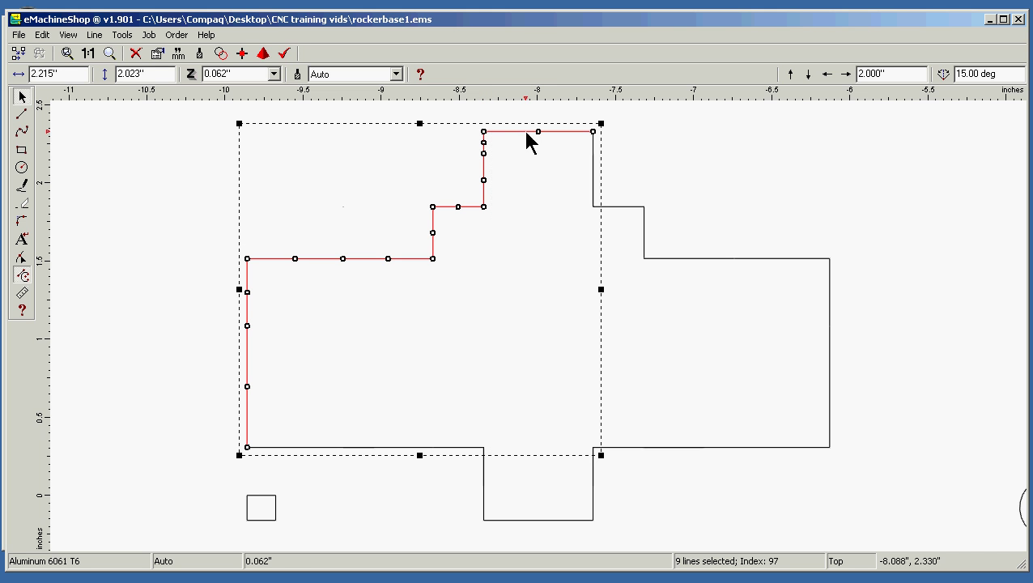
{"action": "left_click", "coordinate": [592, 169], "text": "shift"}
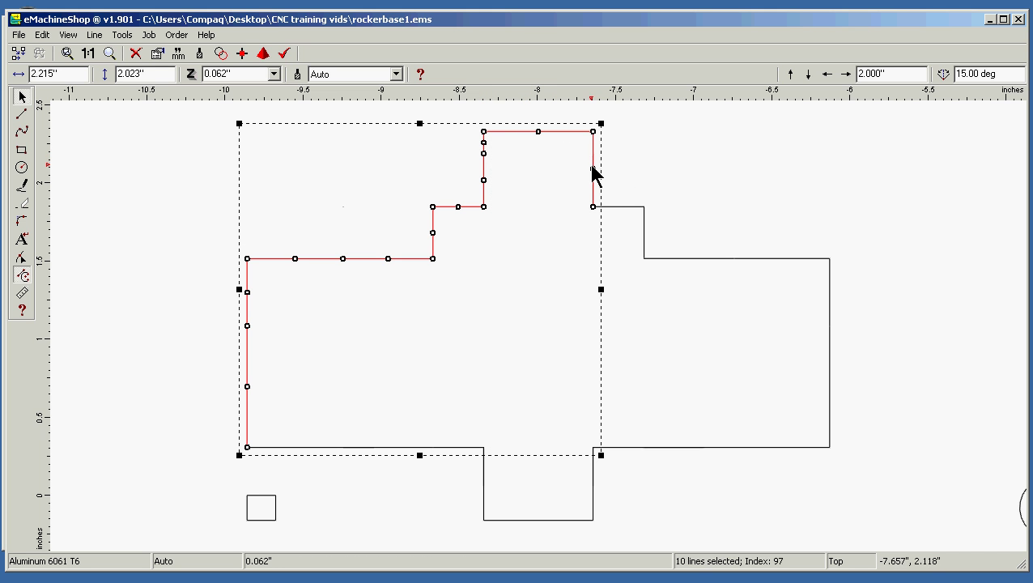
{"action": "left_click", "coordinate": [619, 207], "text": "shift"}
{"action": "left_click", "coordinate": [645, 235], "text": "shift"}
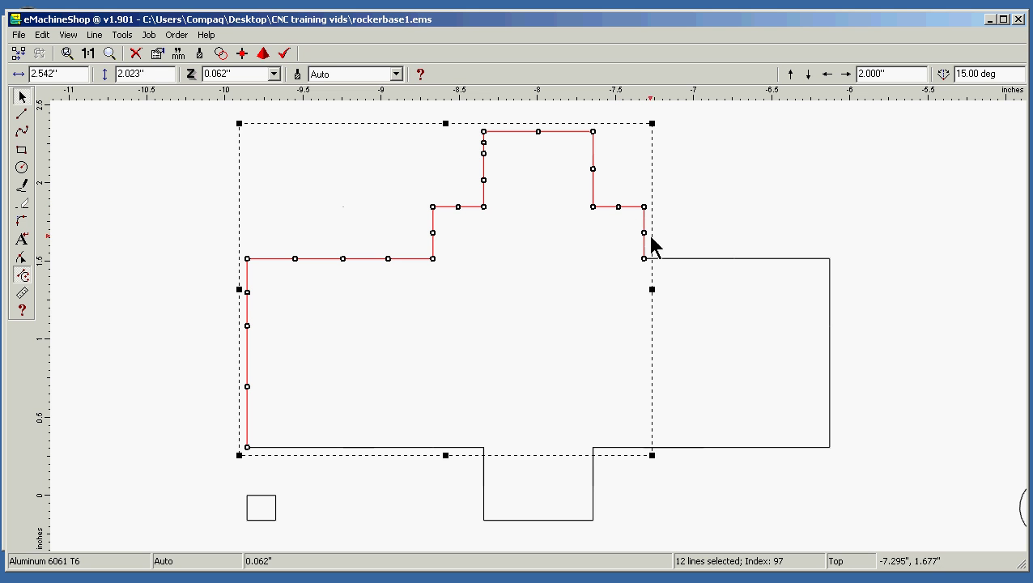
{"action": "left_click", "coordinate": [675, 258], "text": "shift"}
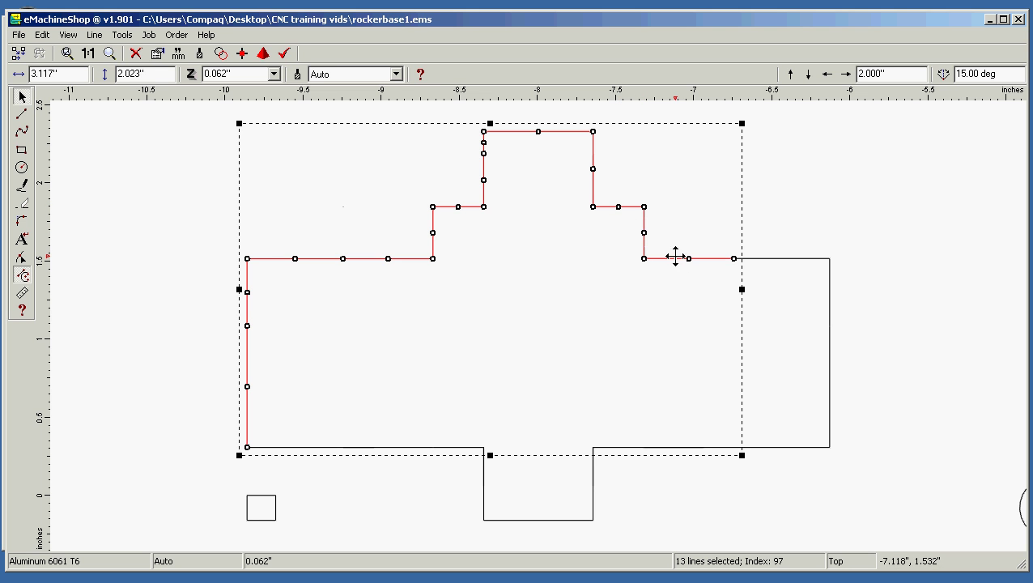
{"action": "left_click", "coordinate": [798, 258], "text": "shift"}
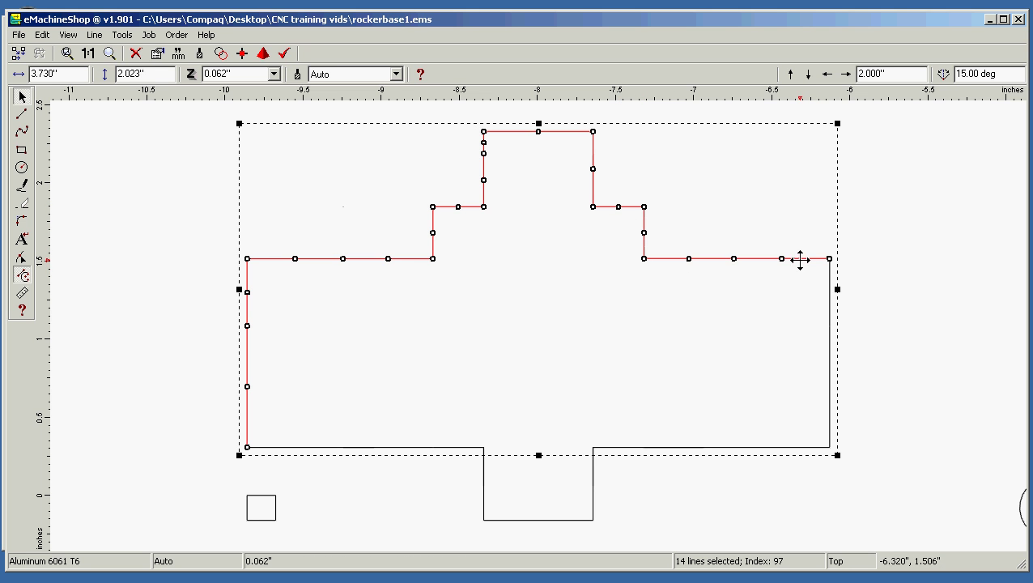
{"action": "left_click", "coordinate": [827, 315], "text": "shift"}
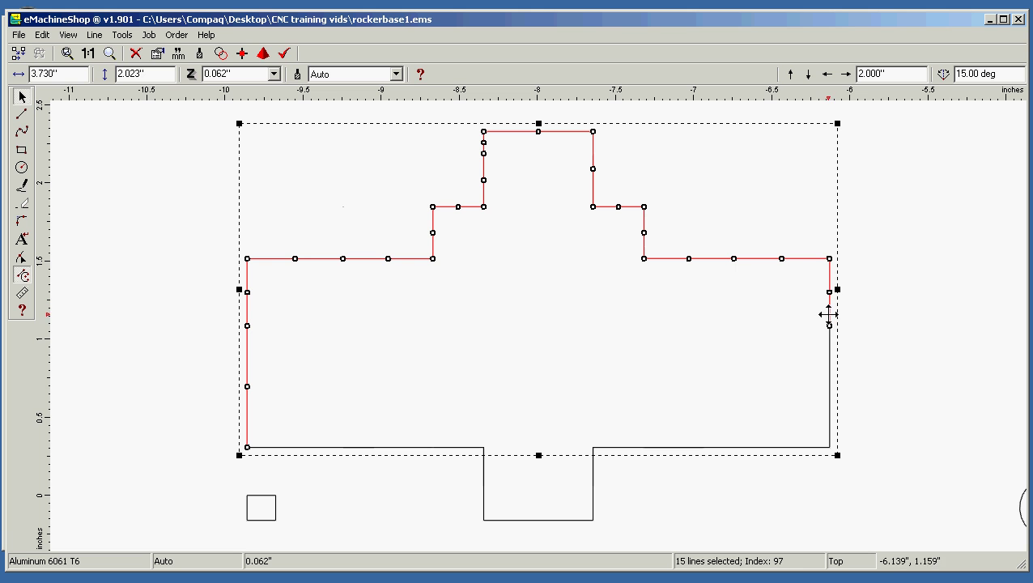
{"action": "left_click", "coordinate": [829, 393], "text": "shift"}
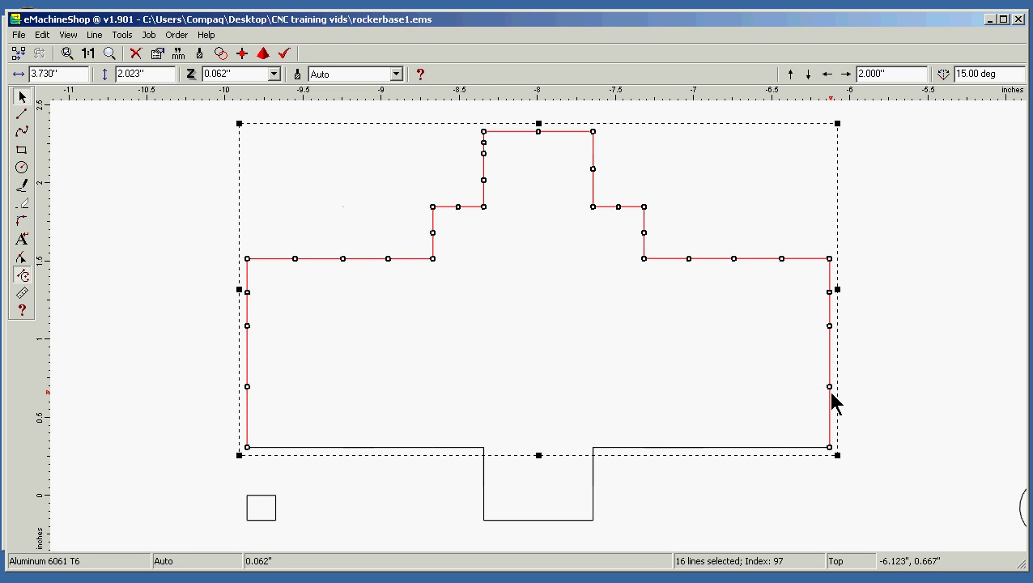
{"action": "left_click", "coordinate": [779, 448], "text": "shift"}
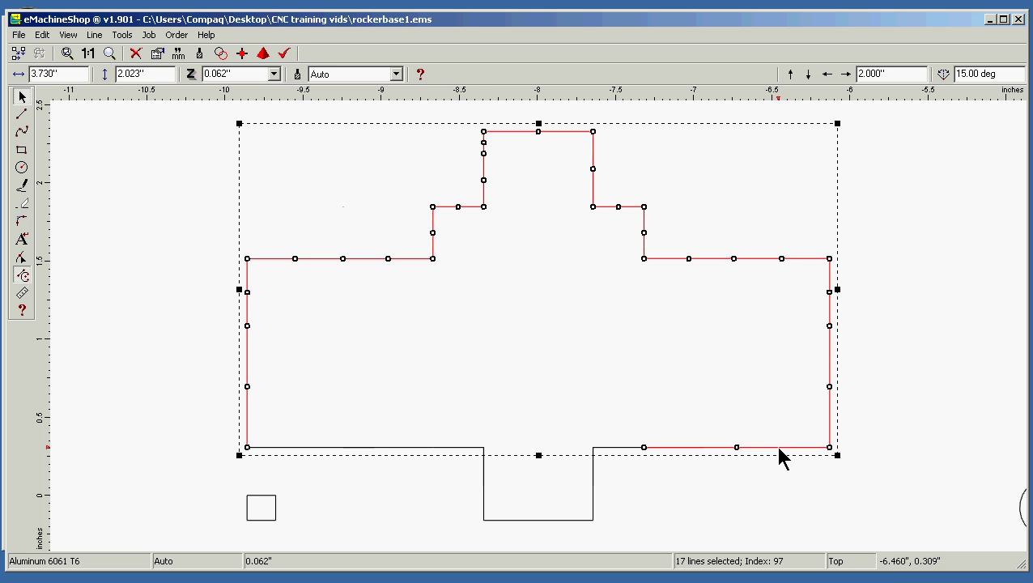
{"action": "left_click", "coordinate": [611, 447], "text": "shift"}
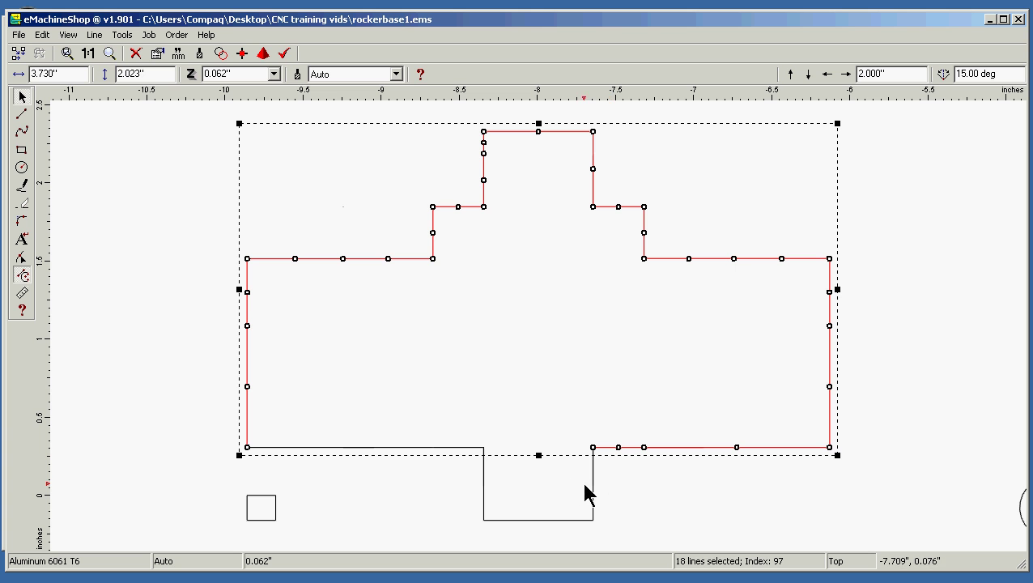
{"action": "left_click", "coordinate": [592, 482], "text": "shift"}
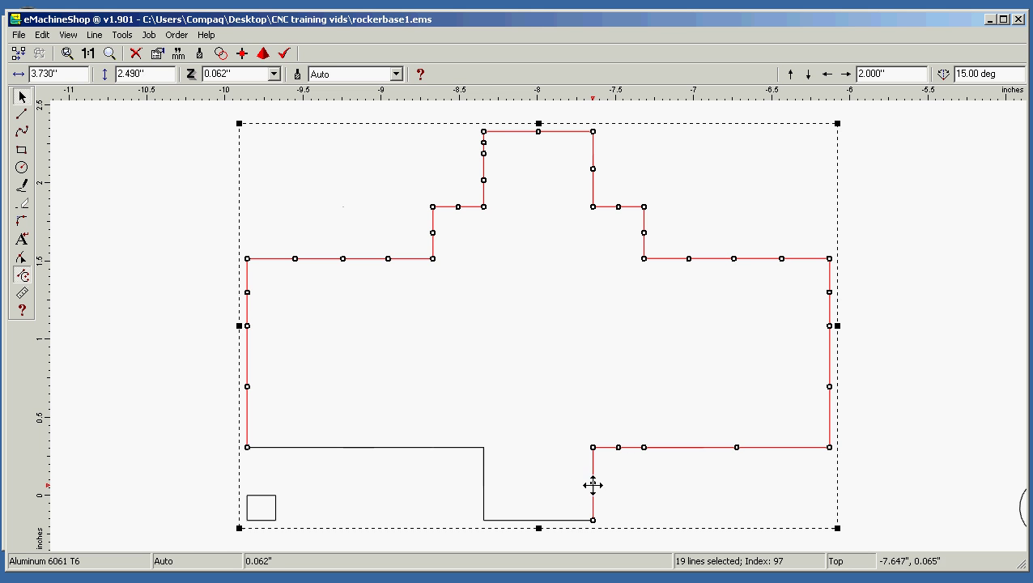
{"action": "left_click", "coordinate": [558, 519], "text": "shift"}
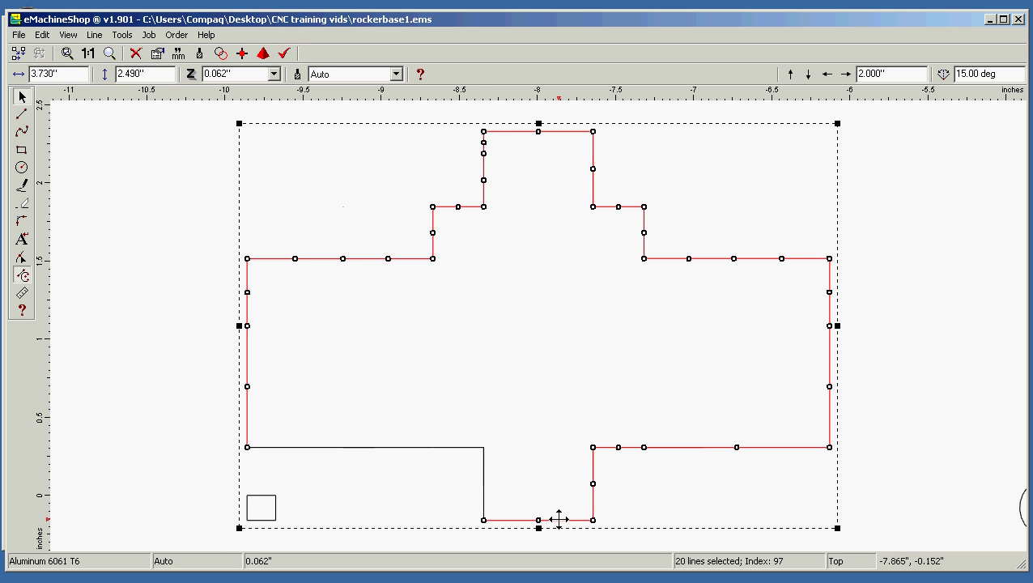
{"action": "left_click", "coordinate": [485, 494], "text": "shift"}
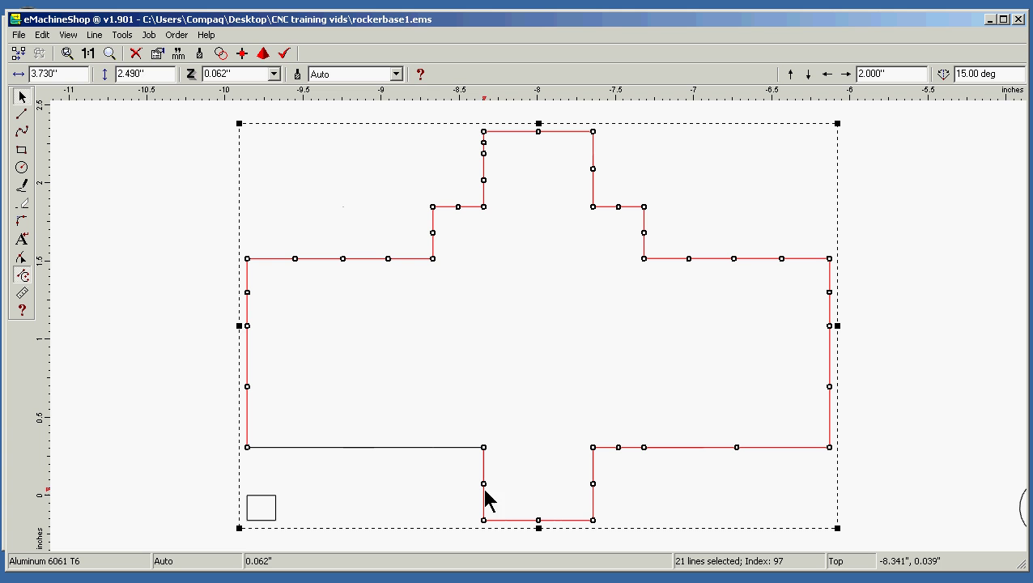
{"action": "left_click", "coordinate": [405, 447], "text": "shift"}
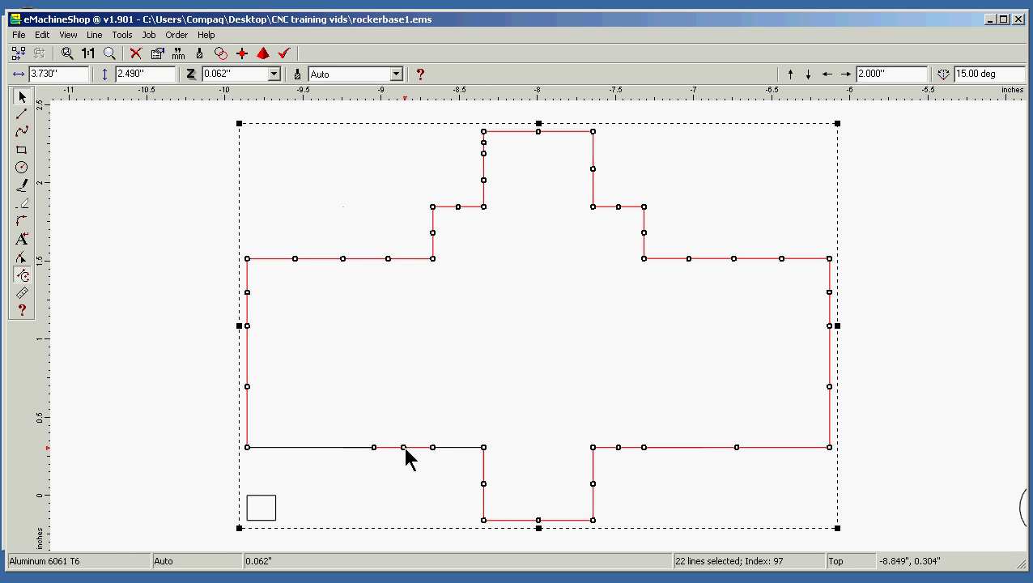
{"action": "left_click", "coordinate": [460, 448], "text": "shift"}
{"action": "left_click", "coordinate": [330, 448], "text": "shift"}
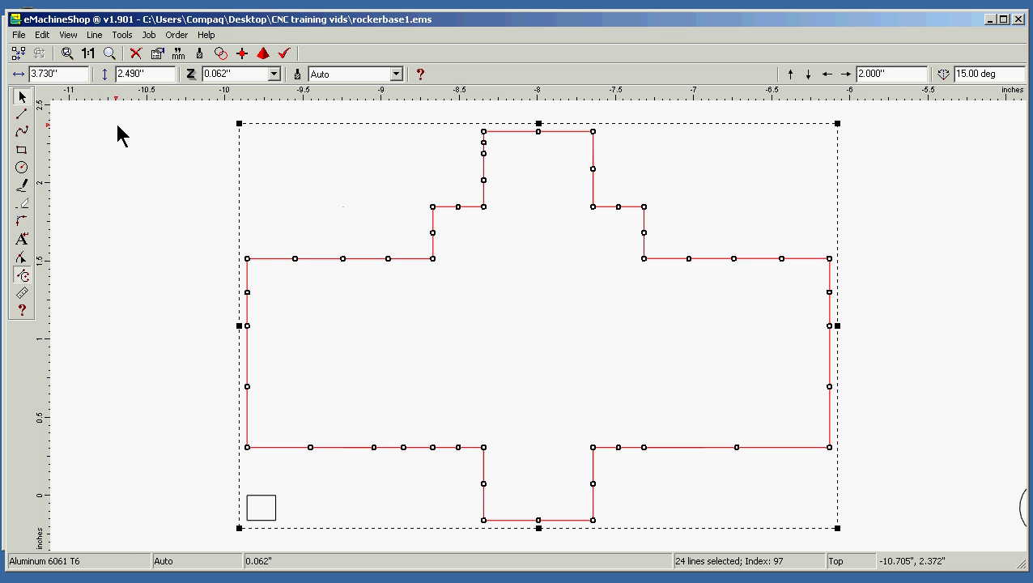
{"action": "left_click", "coordinate": [95, 35]}
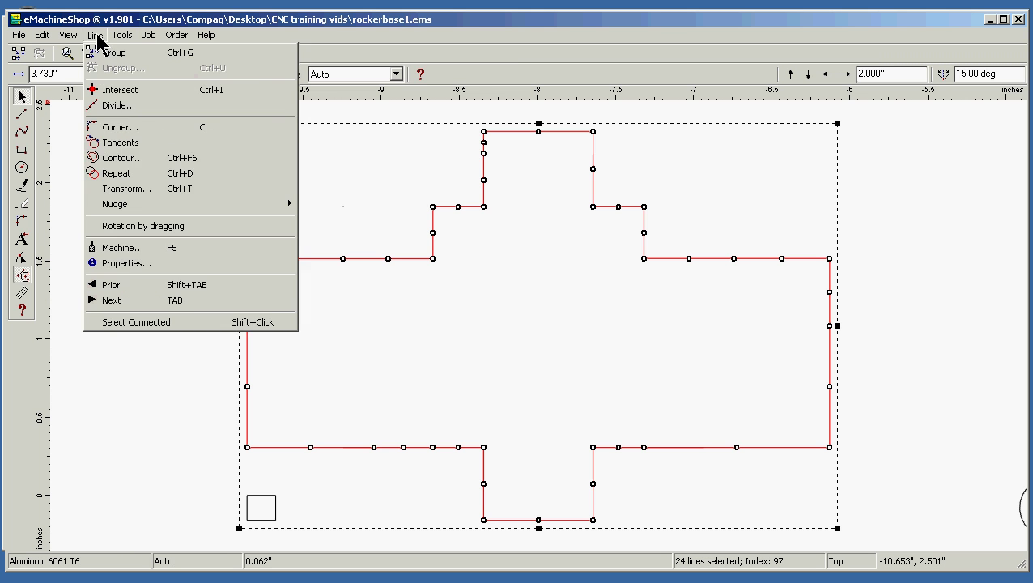
{"action": "left_click", "coordinate": [122, 53]}
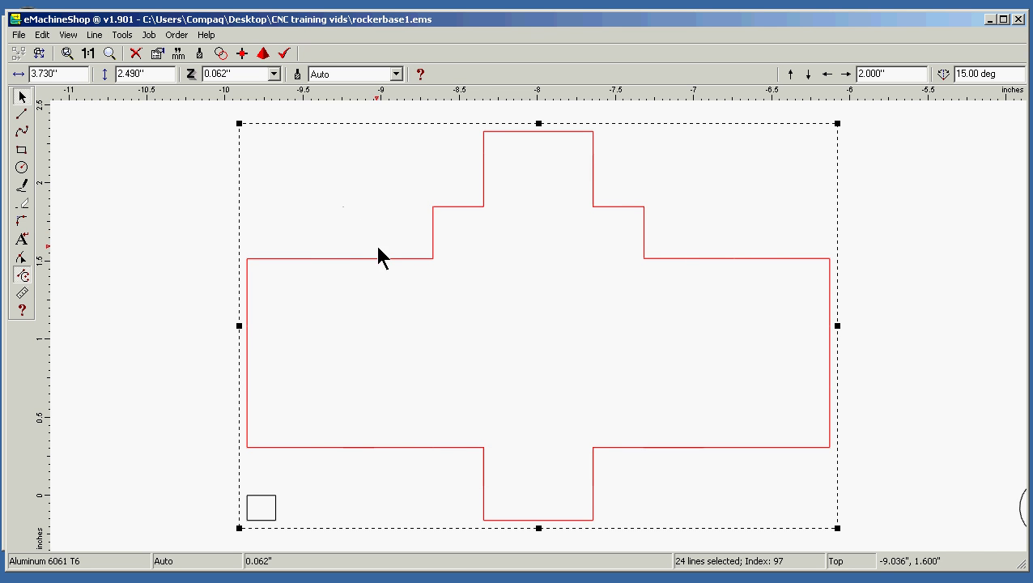
Move the grouped outline well clear of its original location and delete the leftover duplicate line fragments there.
{"action": "left_click_drag", "start_coordinate": [382, 258], "coordinate": [0, 180]}
{"action": "scroll", "coordinate": [0, 180], "scroll_direction": "down", "scroll_amount": 4}
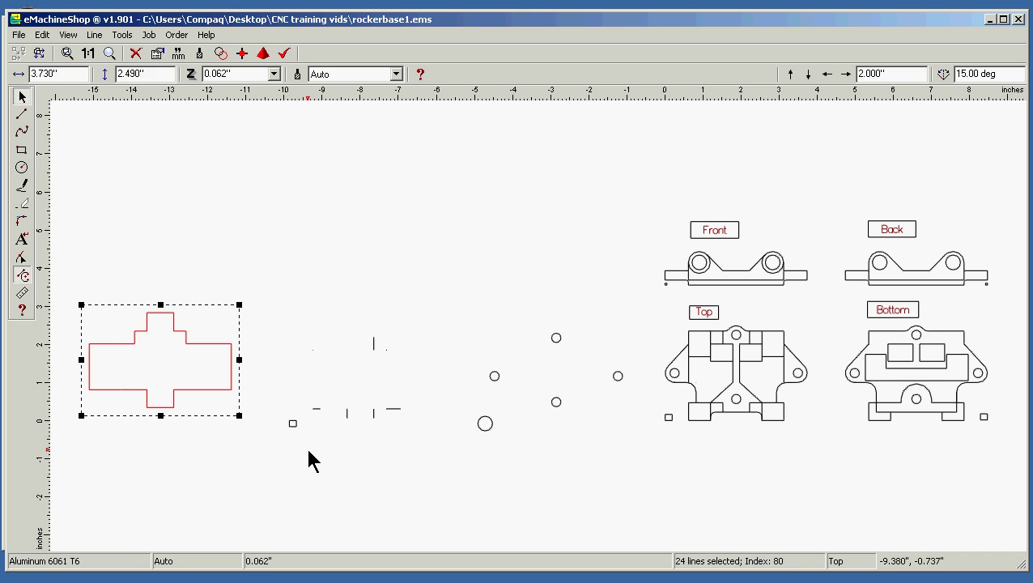
{"action": "left_click_drag", "start_coordinate": [308, 450], "coordinate": [411, 321]}
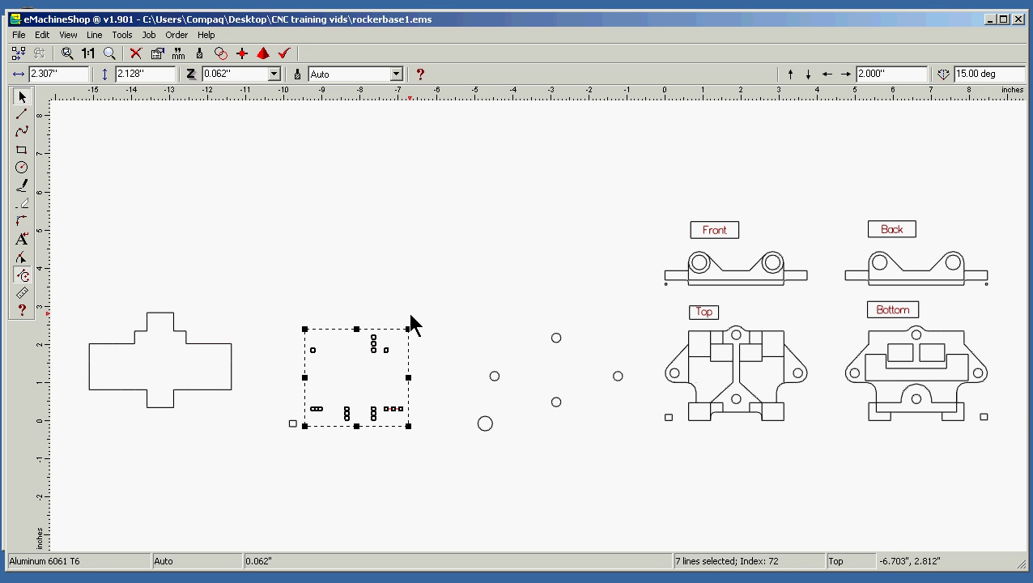
{"action": "key", "text": "Delete"}
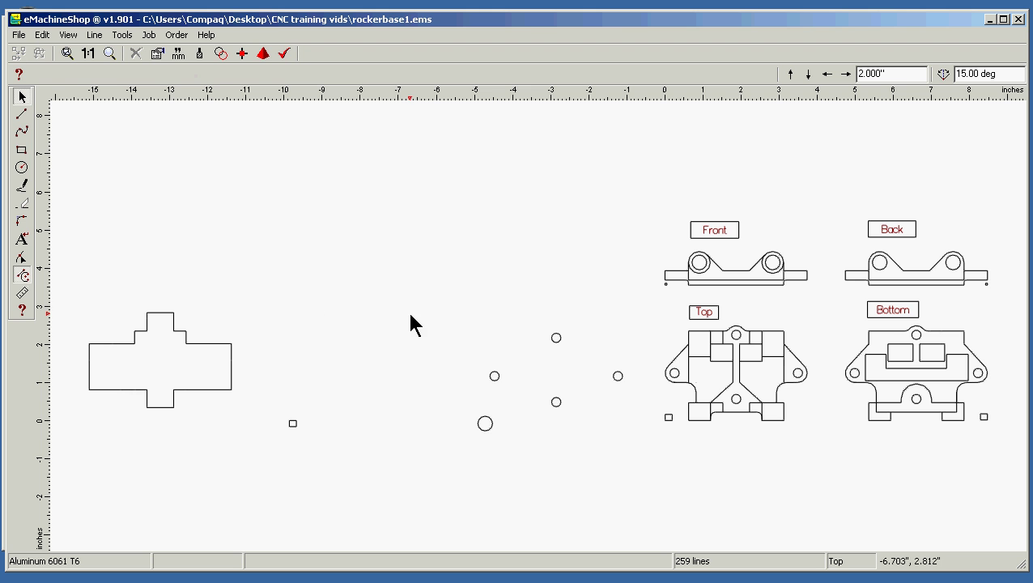
Move the grouped outline back beside the small reference square and zoom to both shapes.
{"action": "mouse_move", "coordinate": [166, 319]}
{"action": "left_mouse_down"}
{"action": "mouse_move", "coordinate": [260, 280]}
{"action": "mouse_move", "coordinate": [346, 293]}
{"action": "mouse_move", "coordinate": [363, 308]}
{"action": "mouse_move", "coordinate": [363, 333]}
{"action": "left_mouse_up"}
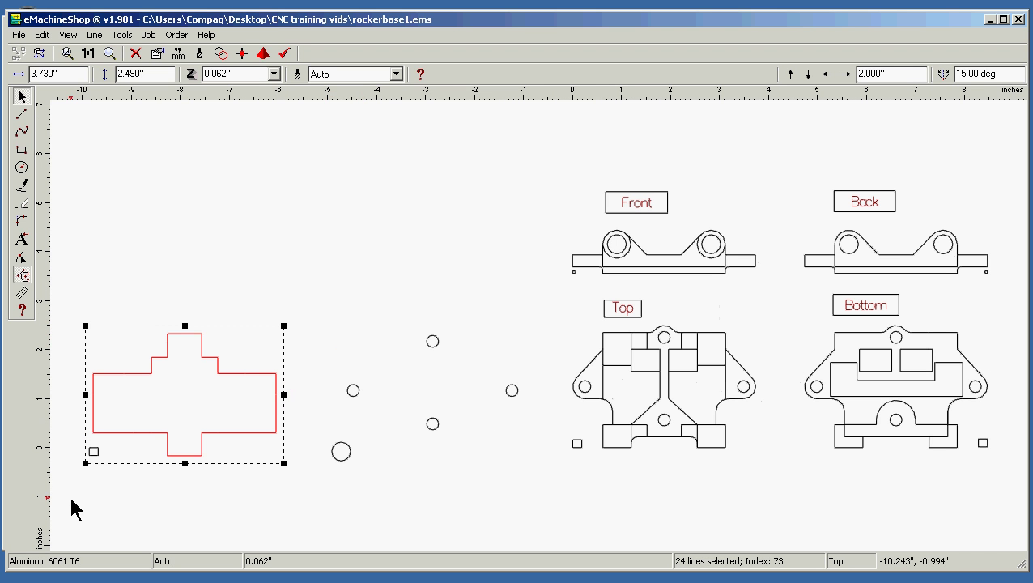
{"action": "left_click_drag", "start_coordinate": [63, 508], "coordinate": [290, 308]}
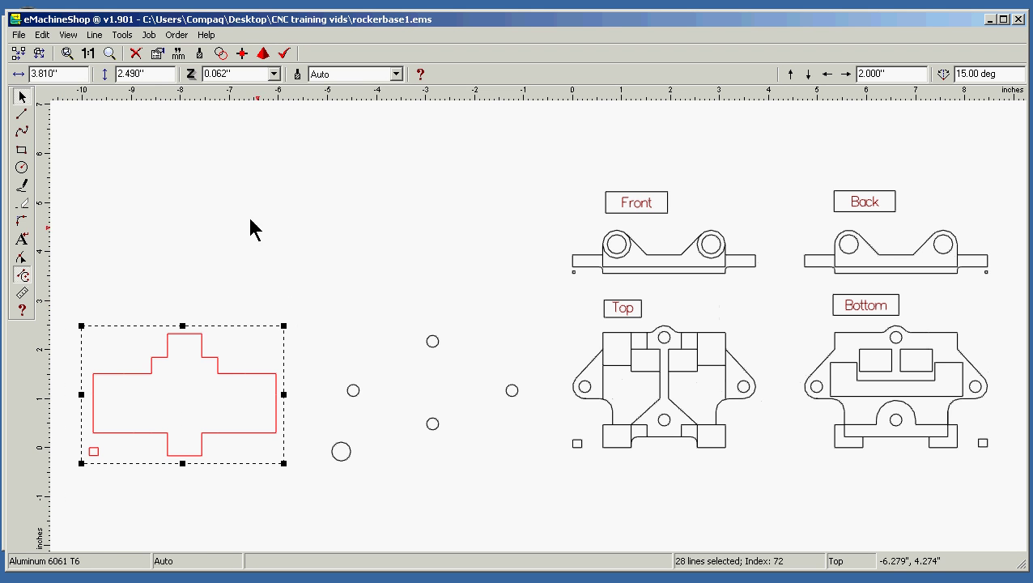
{"action": "left_click", "coordinate": [19, 35]}
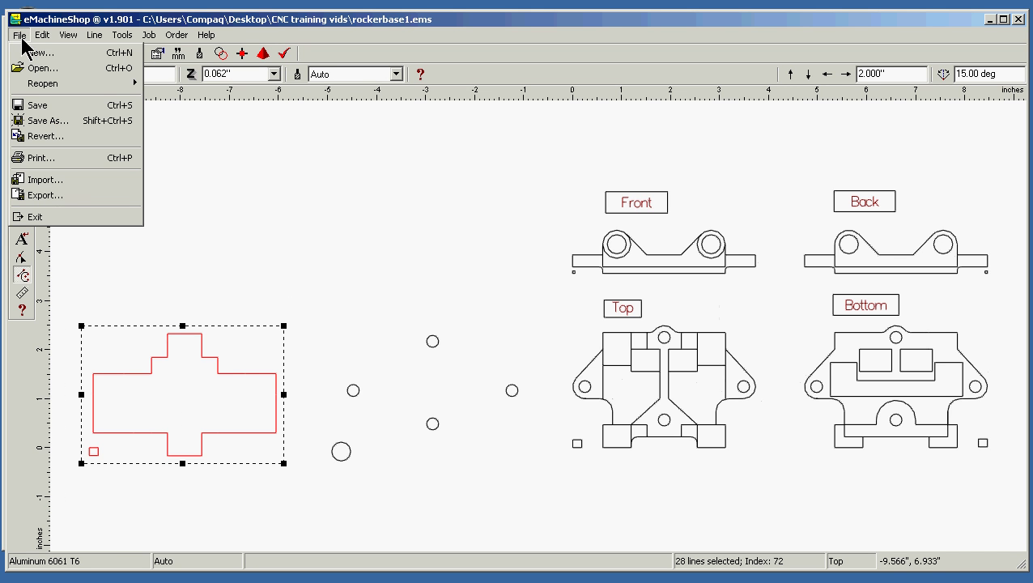
{"action": "mouse_move", "coordinate": [76, 35]}
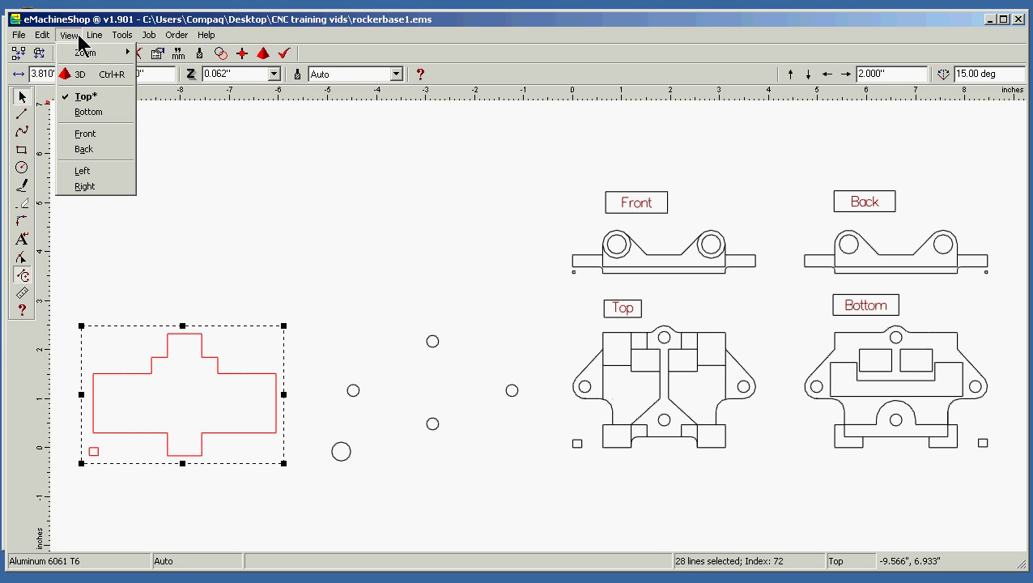
{"action": "mouse_move", "coordinate": [95, 53]}
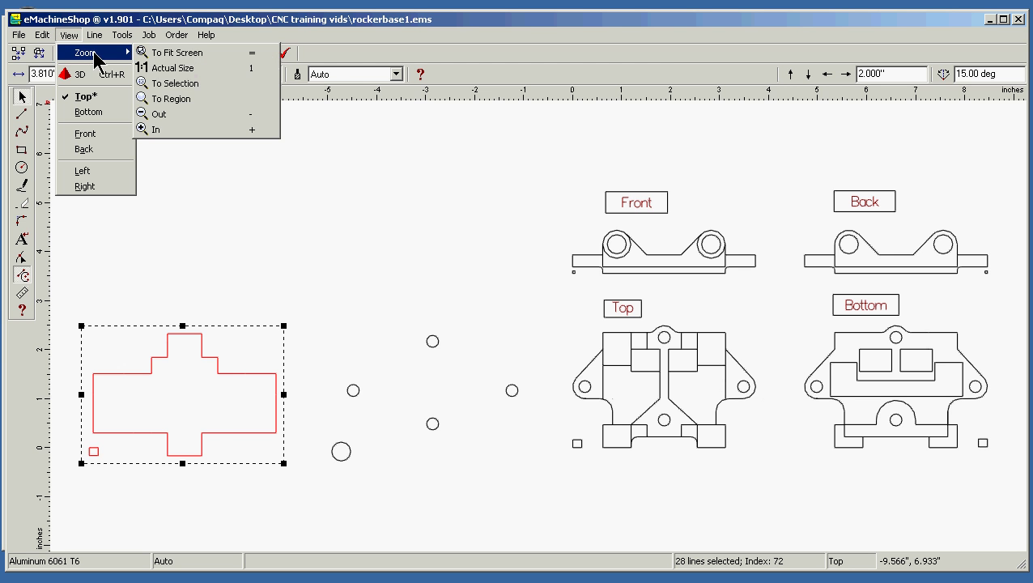
{"action": "left_click", "coordinate": [211, 83]}
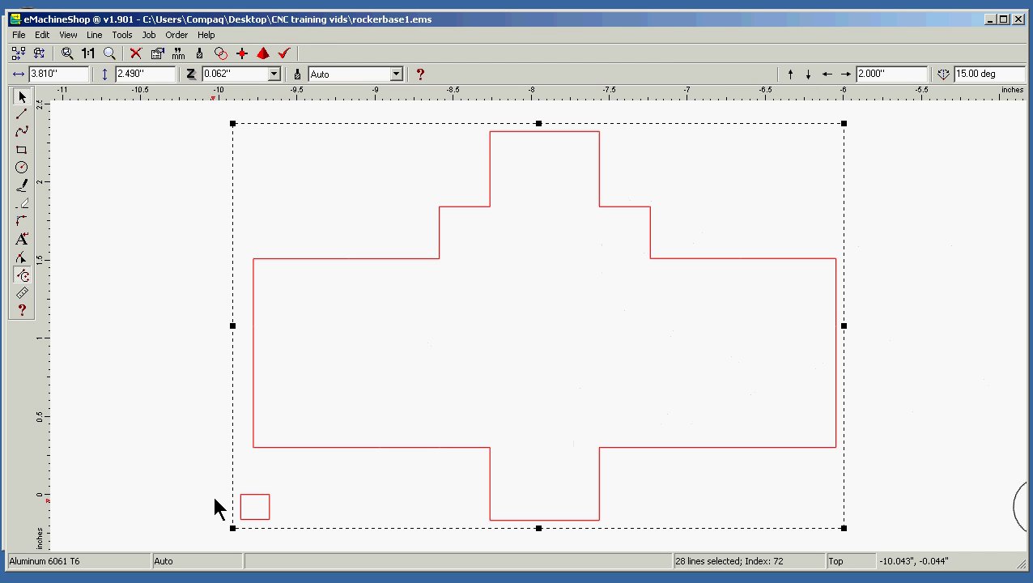
Draw a rectangle about 4.11" by 2.53" from the small square's lower-left corner and move the stepped outline against its left edge.
{"action": "left_click", "coordinate": [170, 399]}
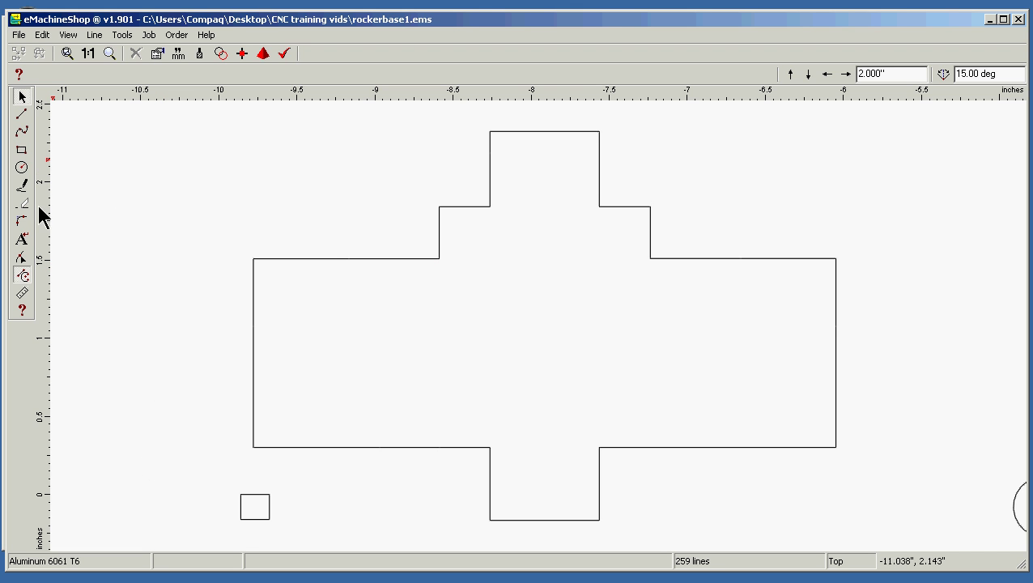
{"action": "left_click", "coordinate": [22, 150]}
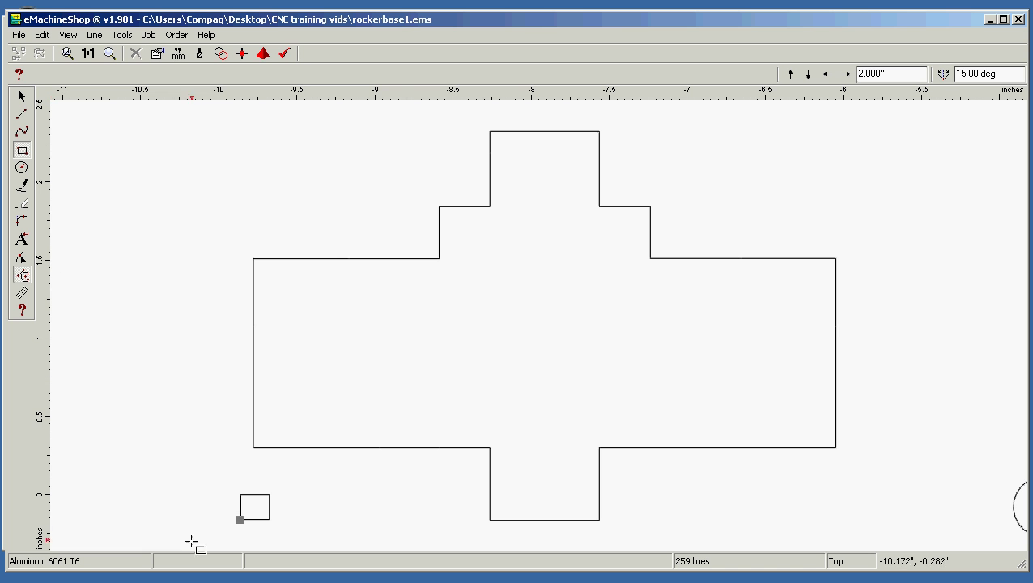
{"action": "left_click_drag", "start_coordinate": [241, 519], "coordinate": [883, 123]}
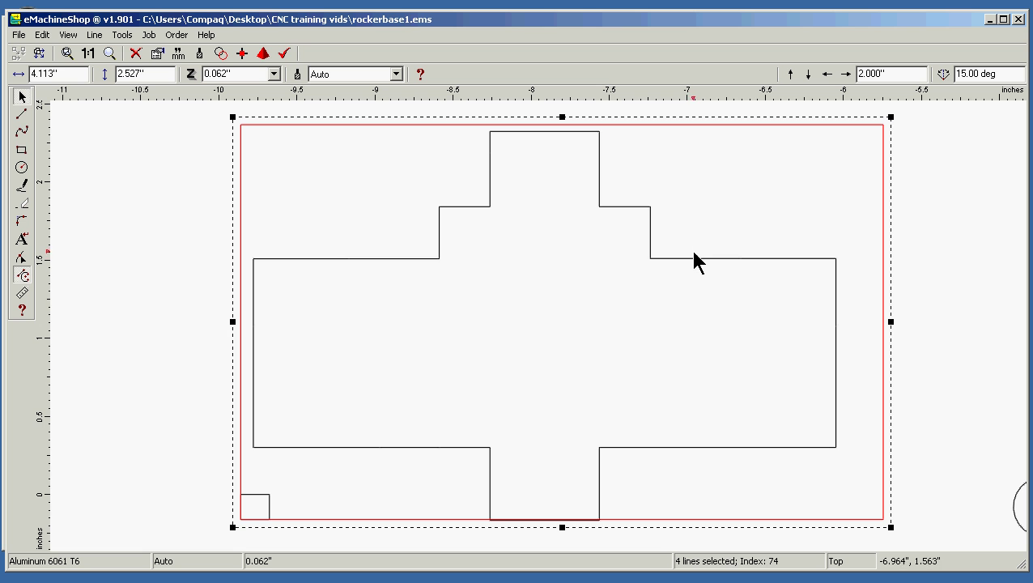
{"action": "left_click_drag", "start_coordinate": [688, 258], "coordinate": [683, 256]}
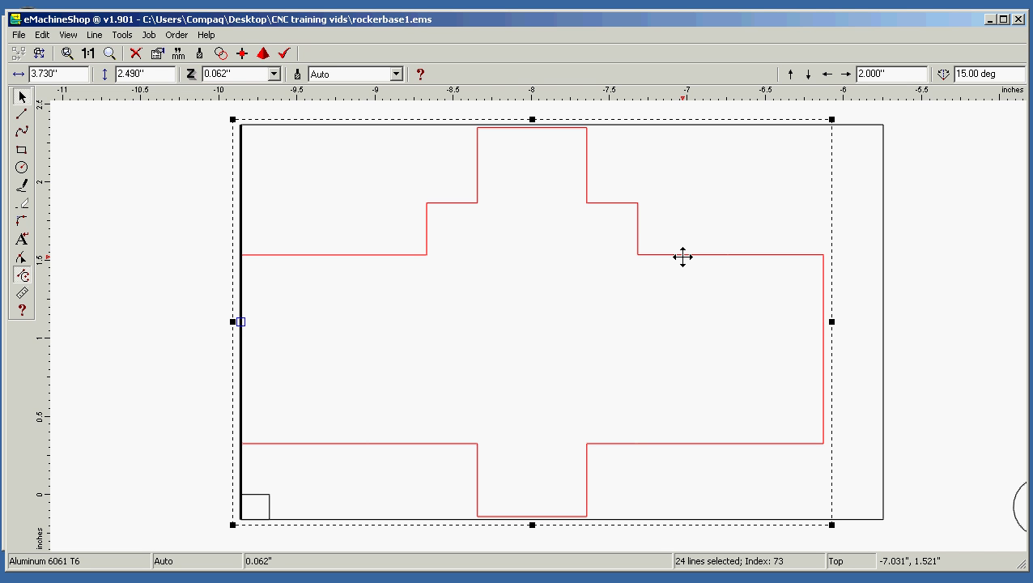
{"action": "left_click_drag", "start_coordinate": [682, 256], "coordinate": [682, 257]}
Set the surrounding guide rectangle's vertical size to 2.490".
{"action": "left_click", "coordinate": [273, 126]}
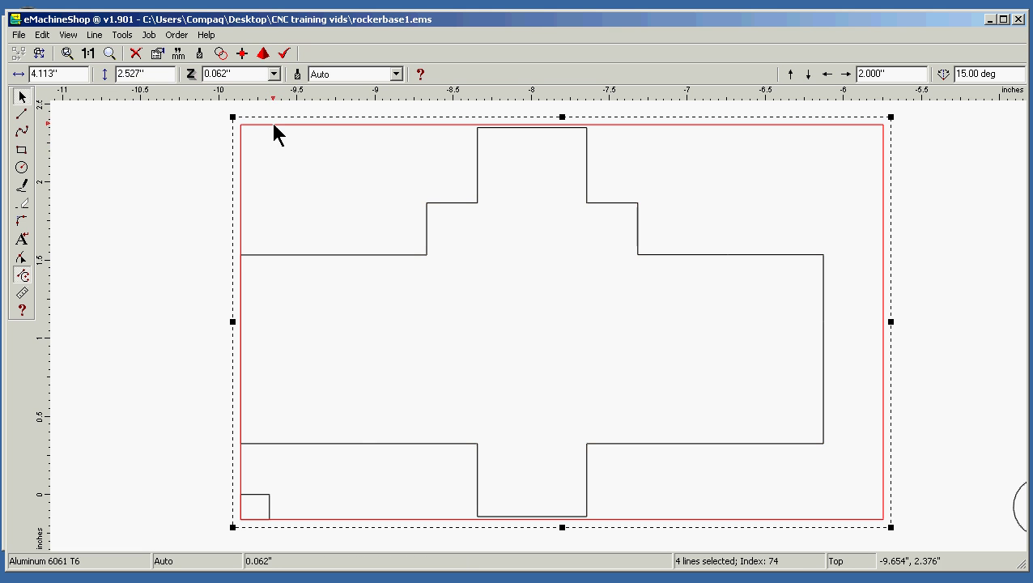
{"action": "double_click", "coordinate": [131, 73]}
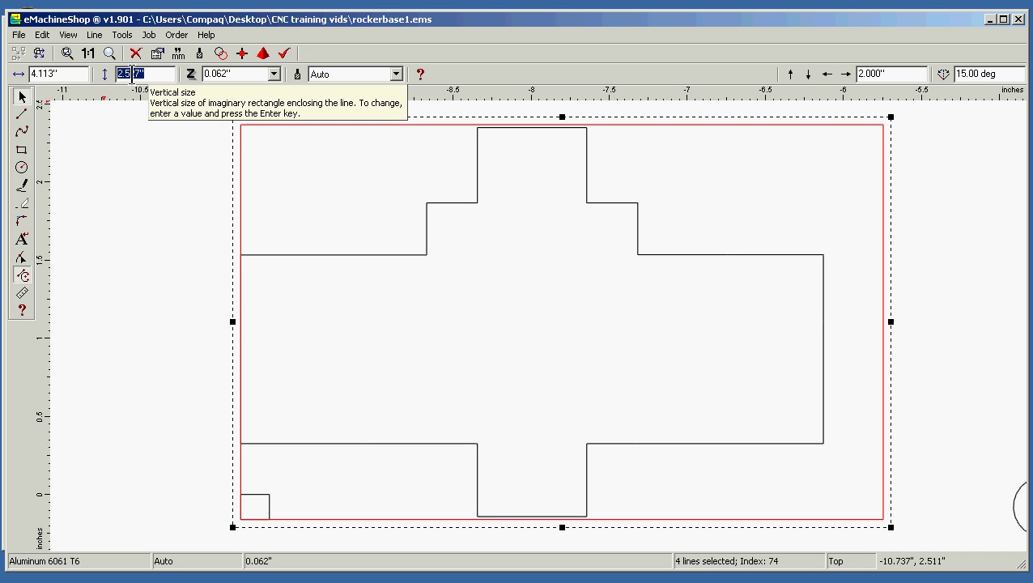
{"action": "type", "text": "2.490"}
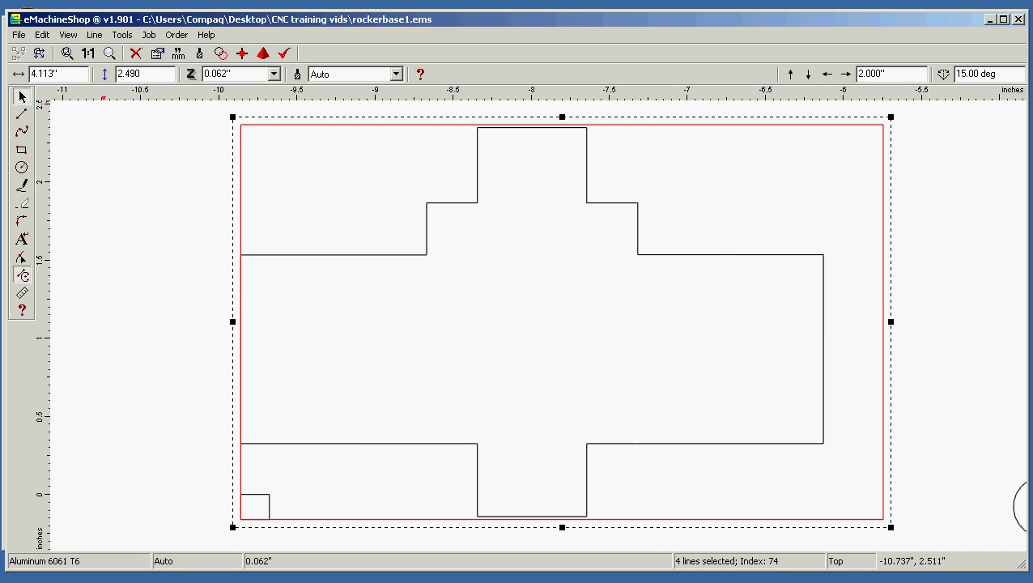
{"action": "key", "text": "Return"}
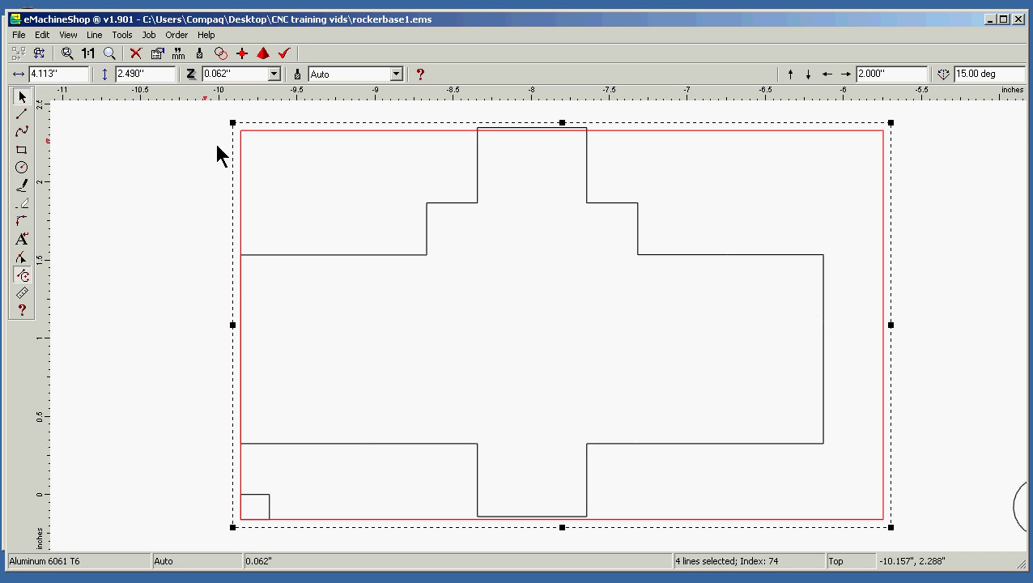
Move the stepped outline down to align with the guide rectangle's top and bottom edges, and delete the rectangle.
{"action": "left_click", "coordinate": [594, 201]}
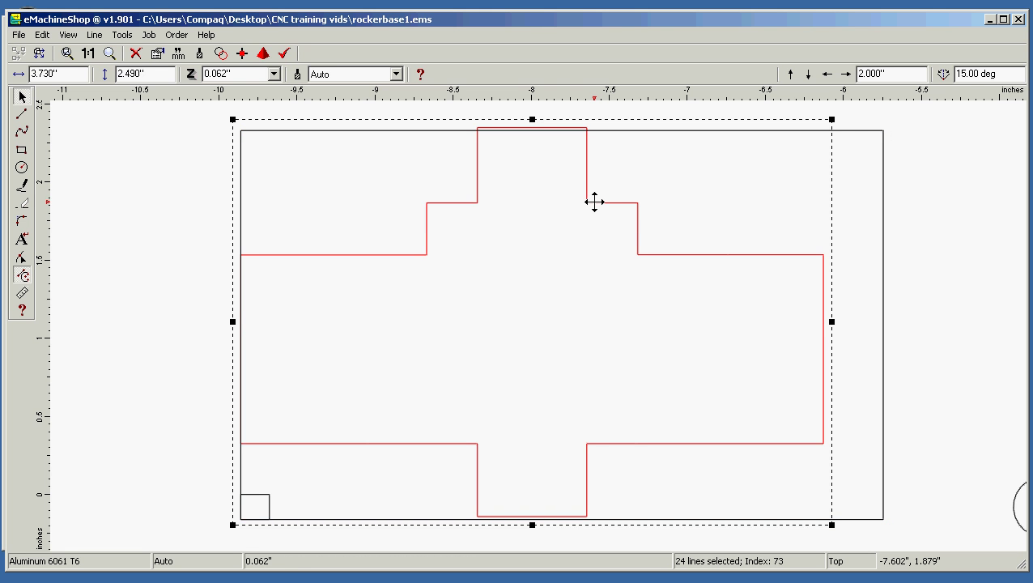
{"action": "left_click_drag", "start_coordinate": [594, 201], "coordinate": [594, 206]}
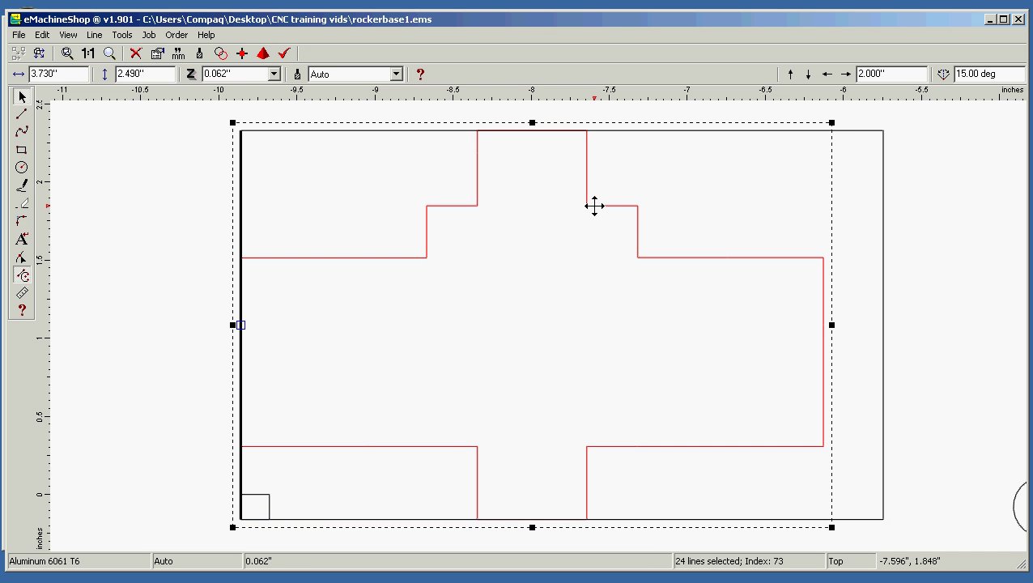
{"action": "left_click", "coordinate": [428, 132]}
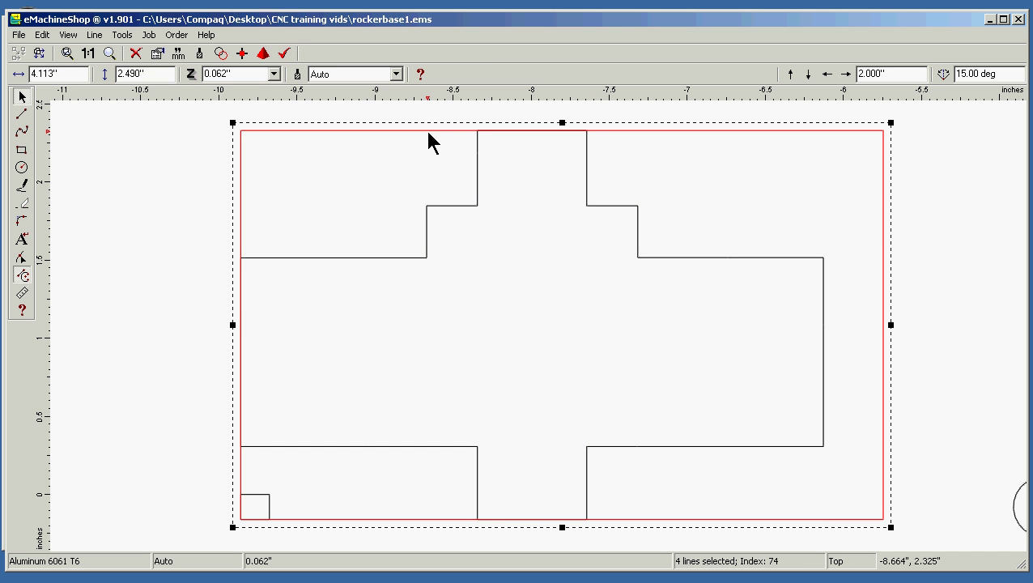
{"action": "key", "text": "Delete"}
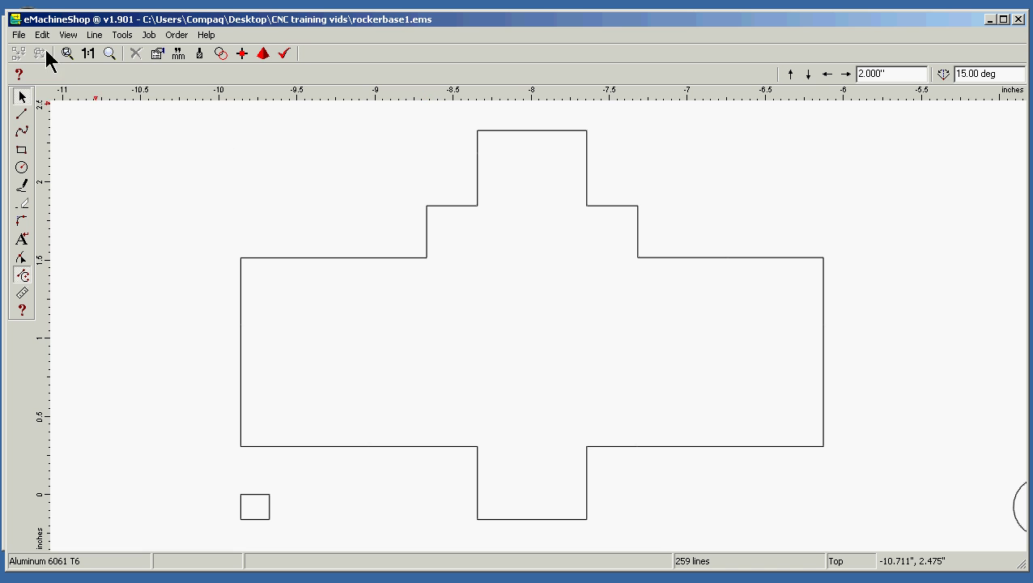
Save the drawing and export it as rockerbase1 in AutoCAD R12/LT12 DXF format, replacing the existing file.
{"action": "left_click", "coordinate": [17, 34]}
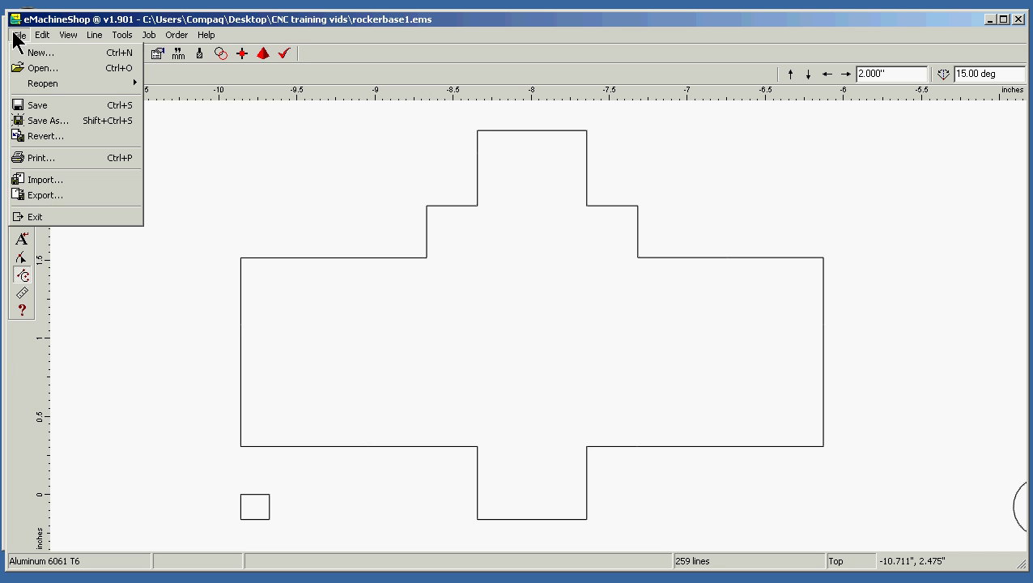
{"action": "left_click", "coordinate": [60, 107]}
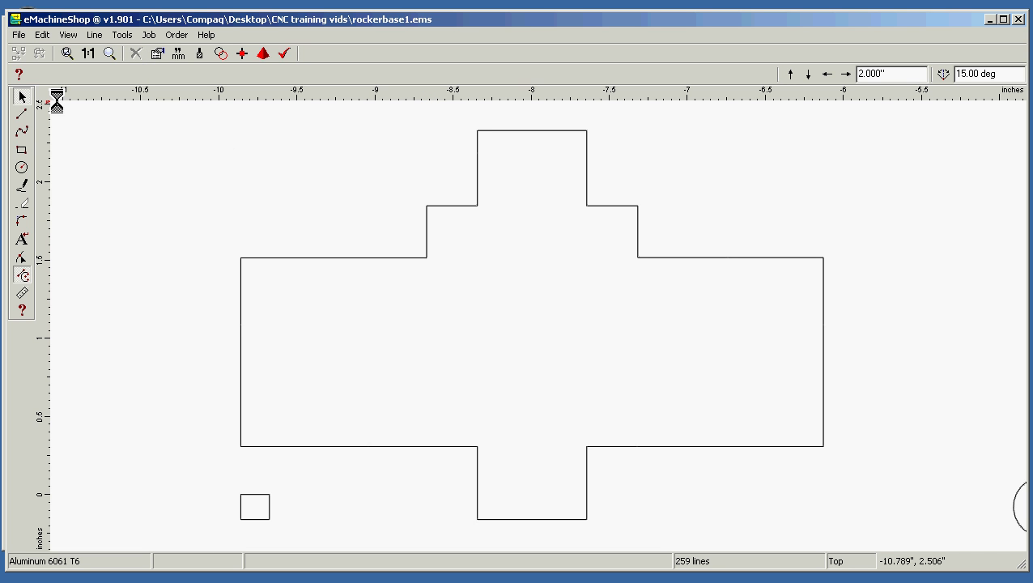
{"action": "left_click", "coordinate": [19, 34]}
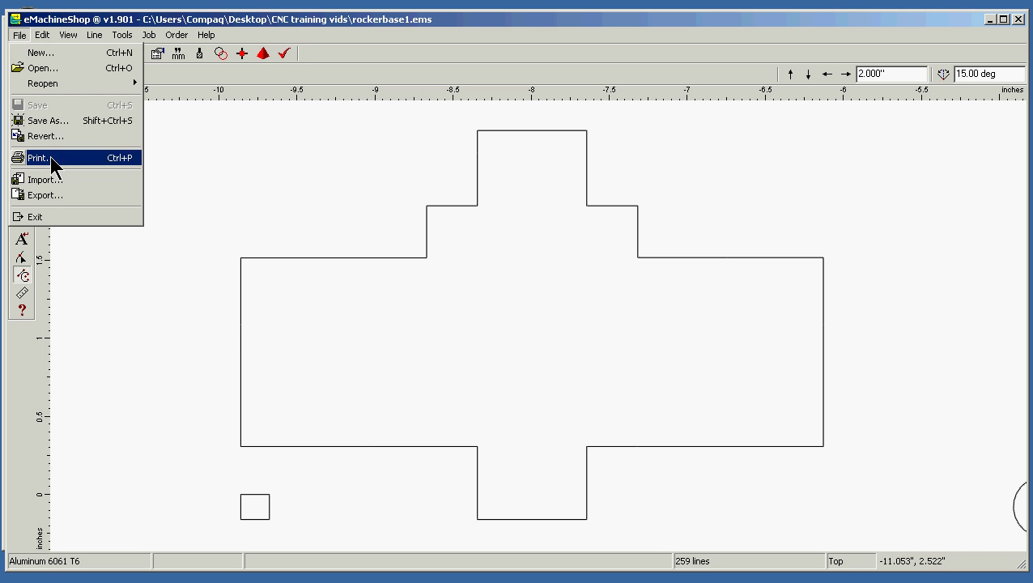
{"action": "left_click", "coordinate": [74, 195]}
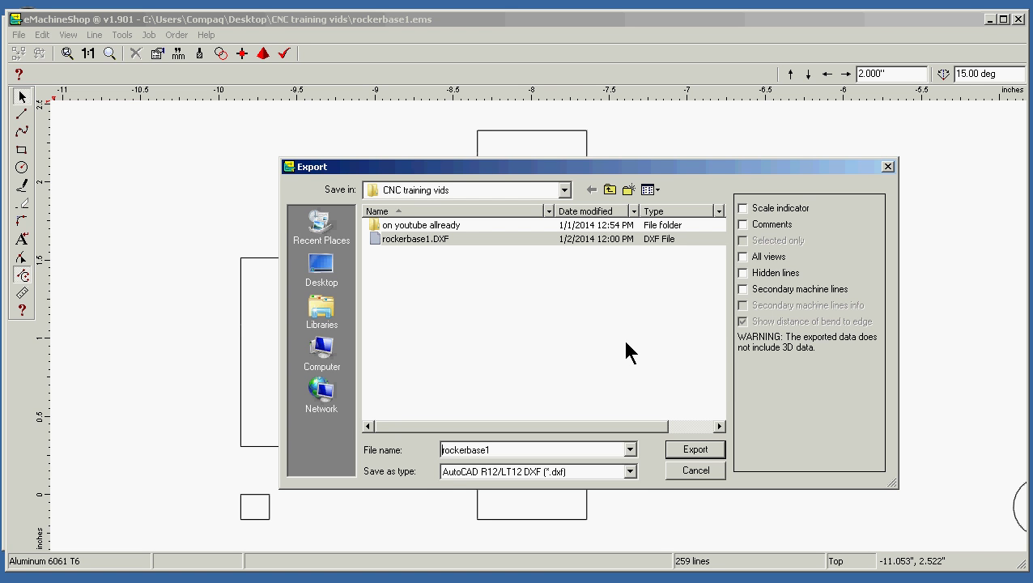
{"action": "left_click", "coordinate": [693, 450]}
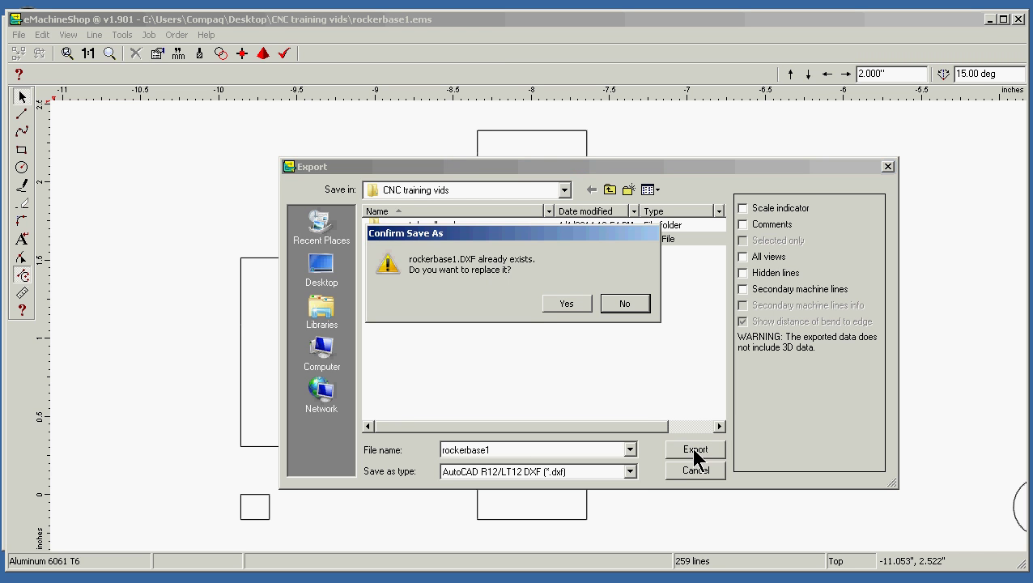
{"action": "left_click", "coordinate": [564, 304]}
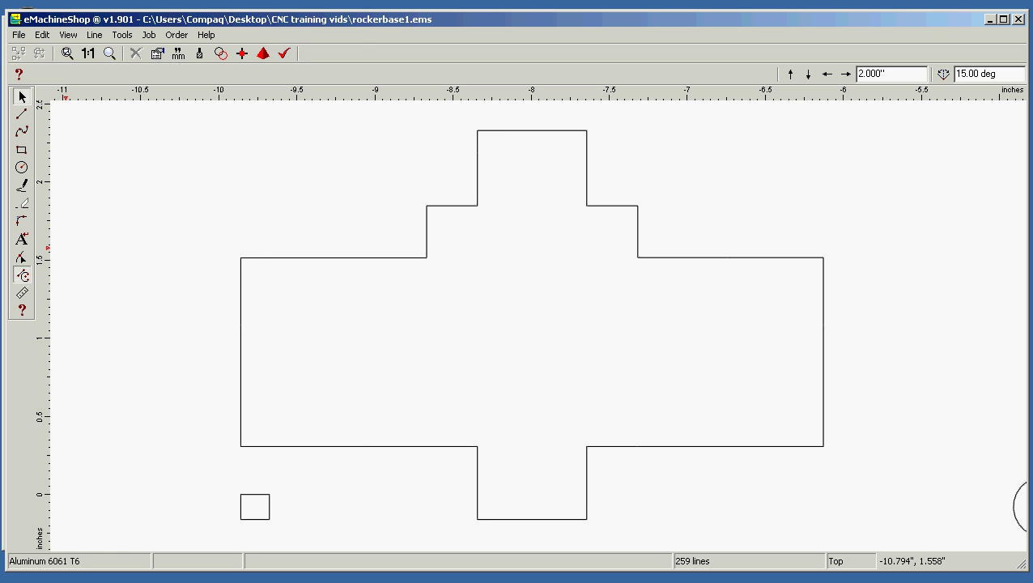
Switch to Mach3 and launch D2nc without reloading the last saved file.
{"action": "left_click", "coordinate": [173, 582]}
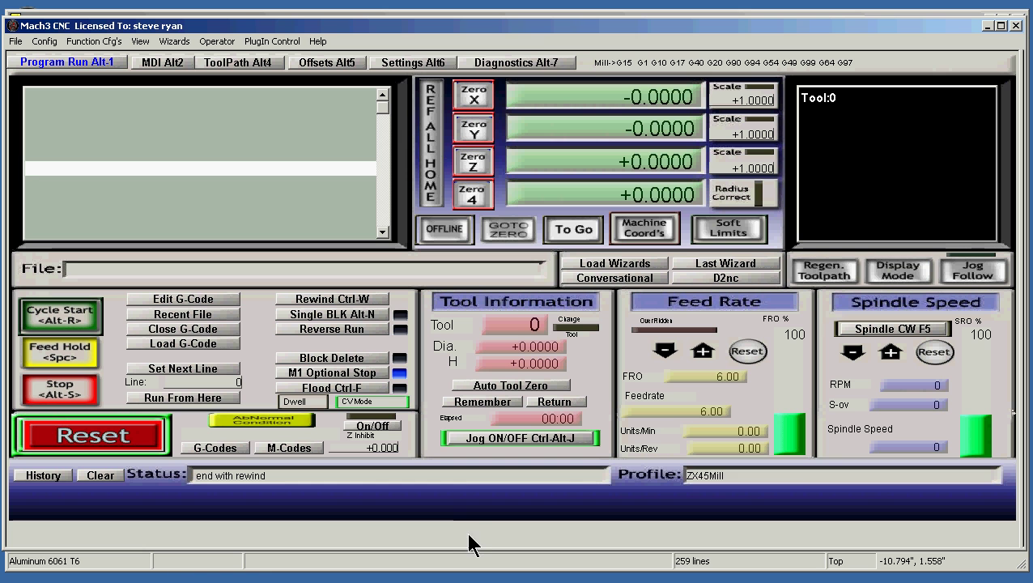
{"action": "left_click", "coordinate": [707, 278]}
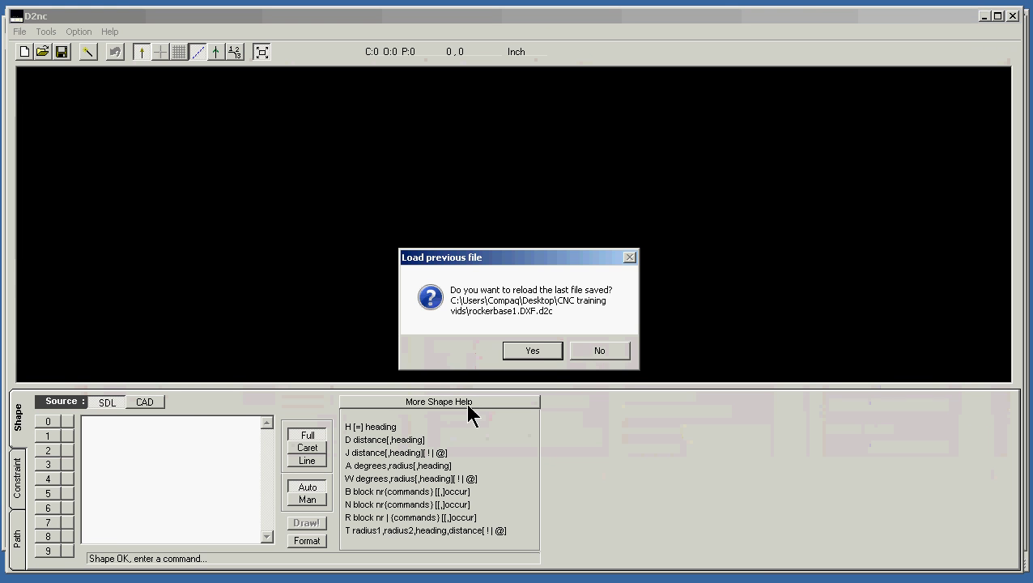
{"action": "left_click", "coordinate": [584, 344]}
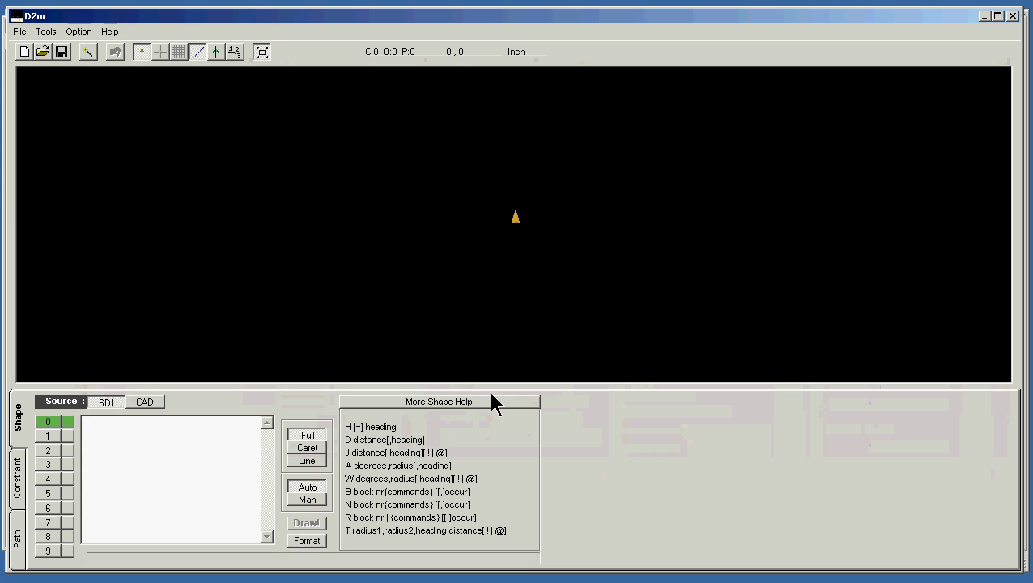
Import rockerbase1.DXF as CAD geometry with all elements, all layers and no scaling.
{"action": "left_click", "coordinate": [152, 400]}
{"action": "left_click", "coordinate": [216, 403]}
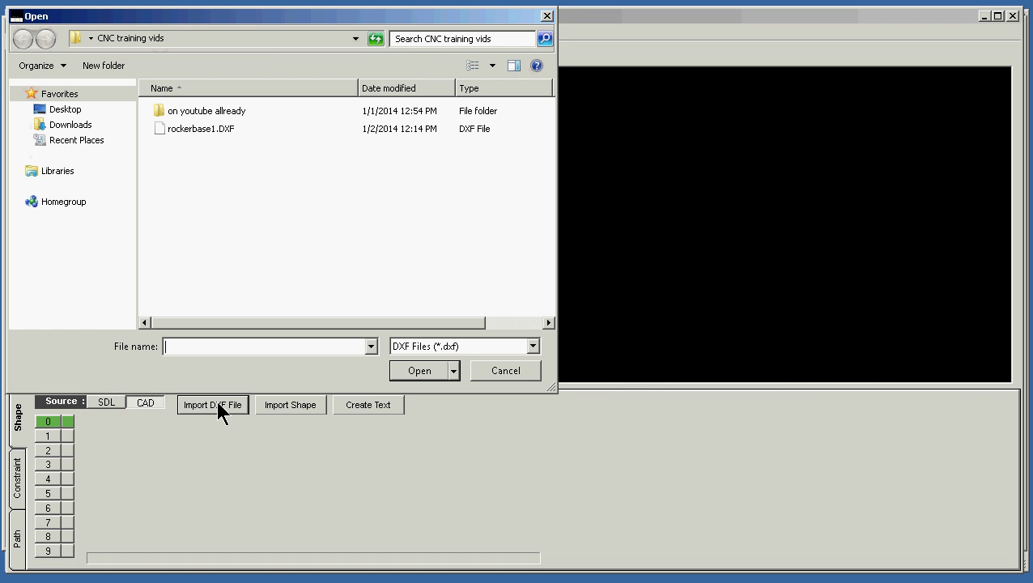
{"action": "left_click", "coordinate": [199, 129]}
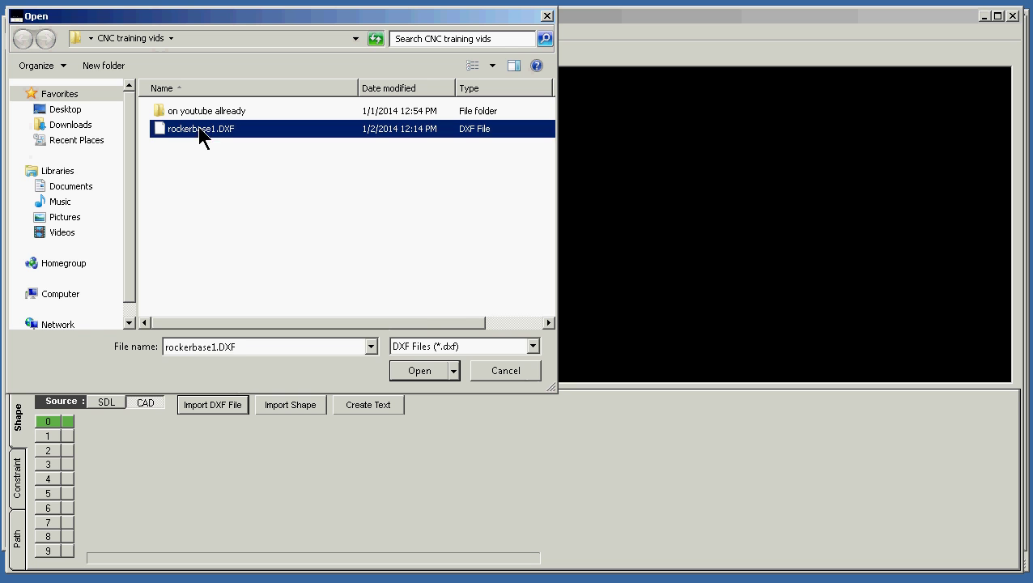
{"action": "left_click", "coordinate": [414, 371]}
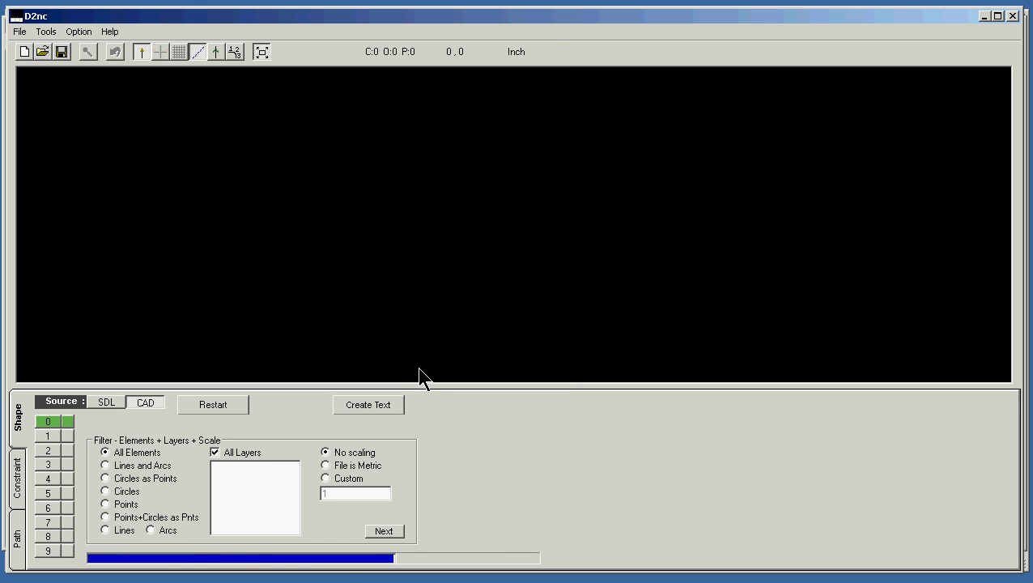
{"action": "left_click", "coordinate": [380, 535]}
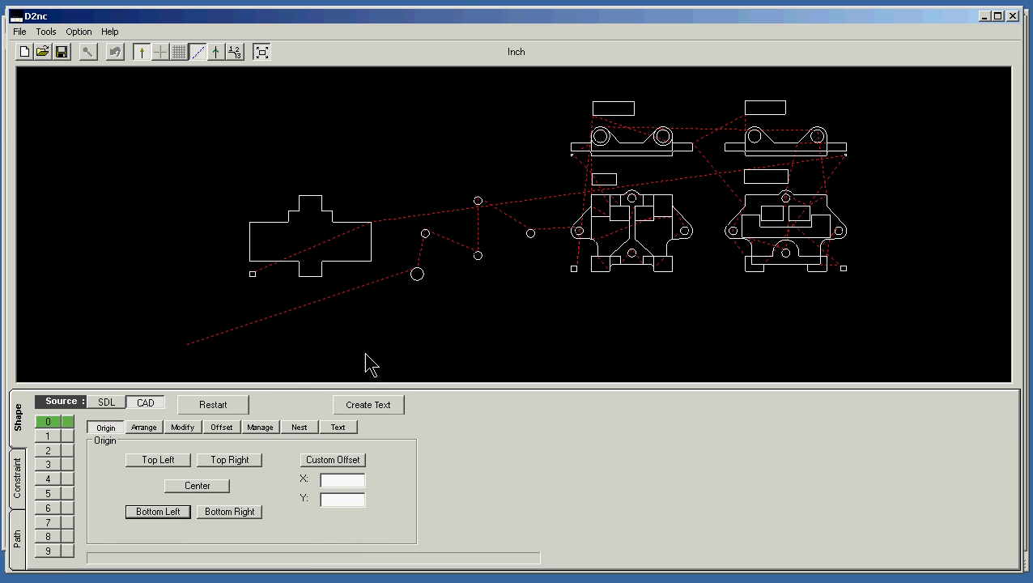
Remove all imported shapes except the stepped outline and the small square, and set the origin to the bottom left.
{"action": "left_click", "coordinate": [181, 427]}
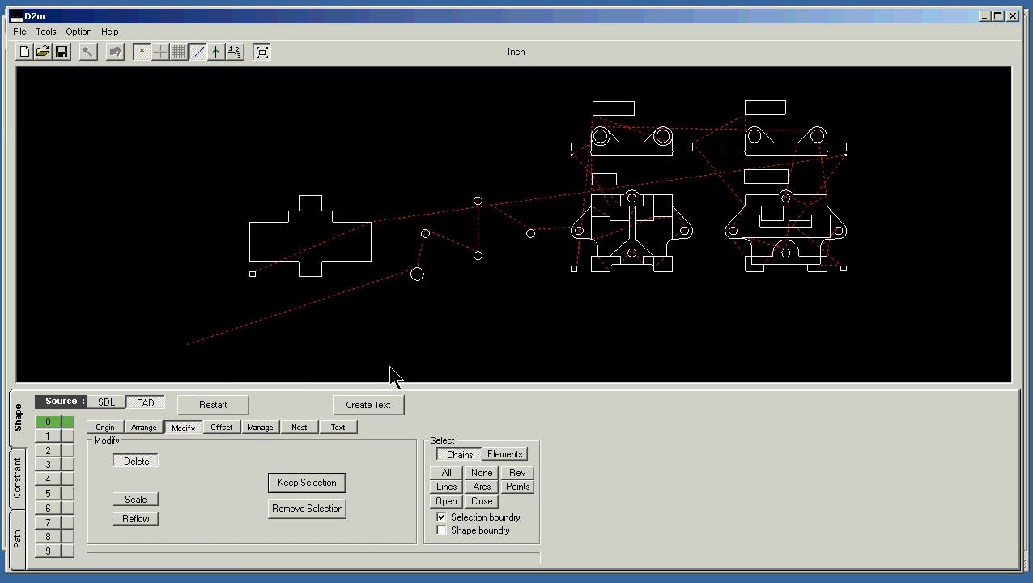
{"action": "left_click_drag", "start_coordinate": [392, 345], "coordinate": [997, 80]}
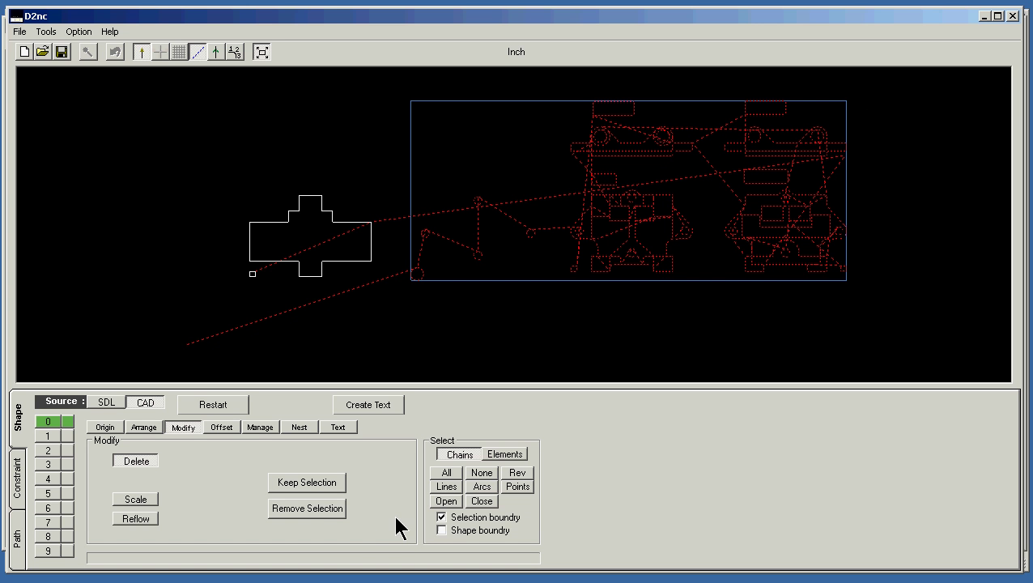
{"action": "left_click", "coordinate": [325, 507]}
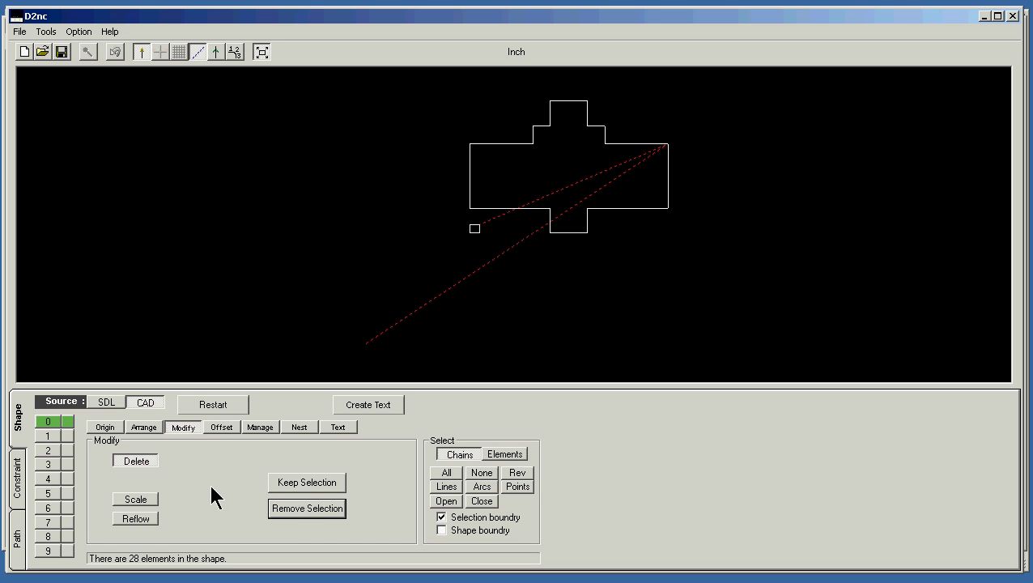
{"action": "left_click", "coordinate": [104, 427]}
{"action": "left_click", "coordinate": [155, 511]}
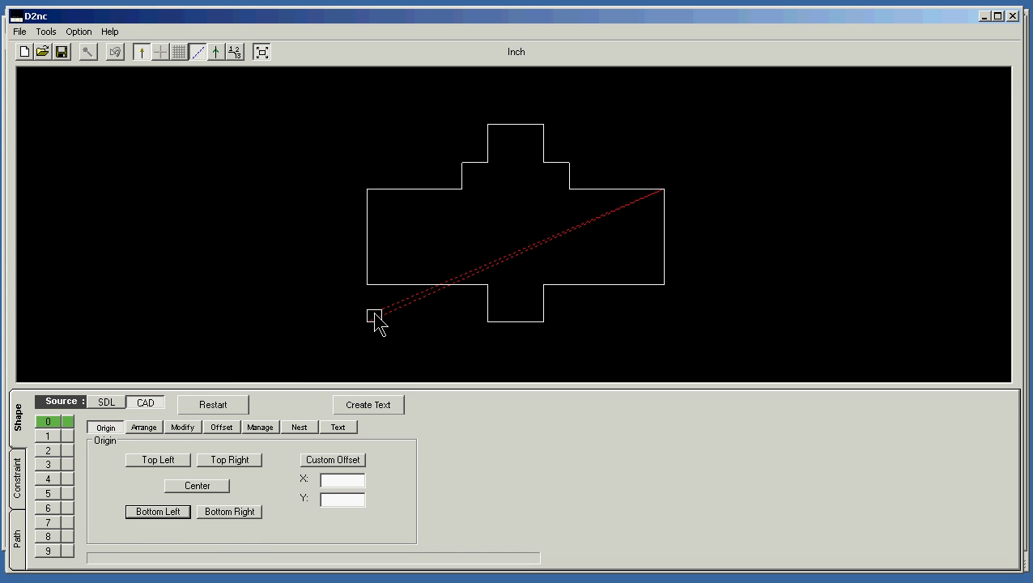
Offset the stepped outline inward (In/Right) for a tool diameter of .5.
{"action": "left_click", "coordinate": [224, 428]}
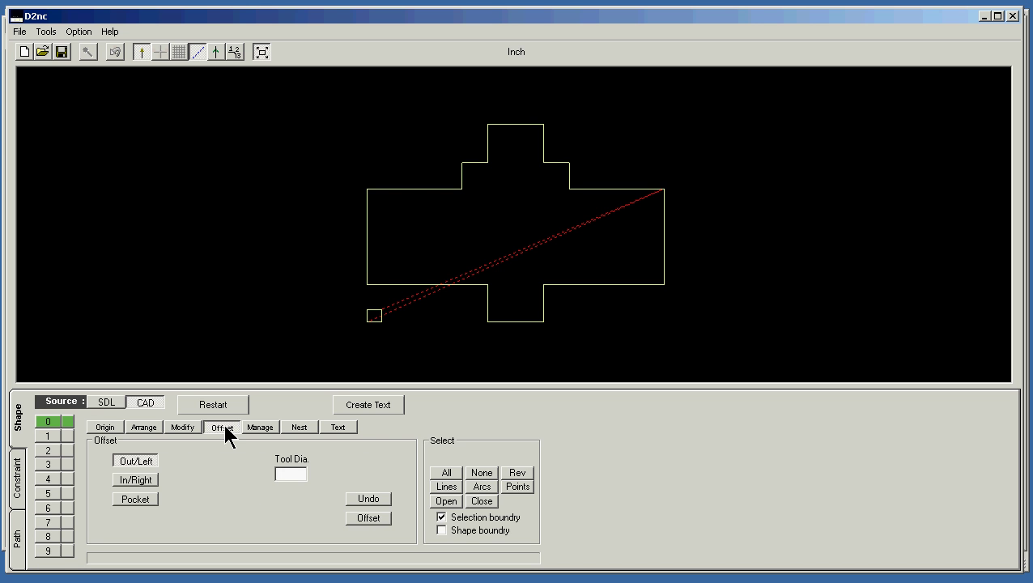
{"action": "left_click", "coordinate": [297, 476]}
{"action": "type", "text": ".5"}
{"action": "left_click", "coordinate": [140, 480]}
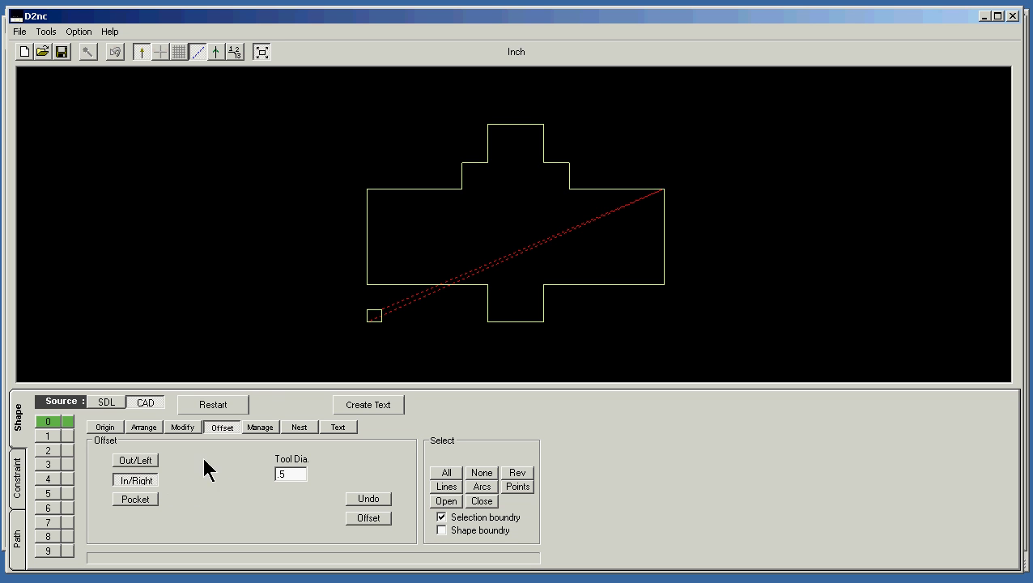
{"action": "left_click", "coordinate": [482, 288]}
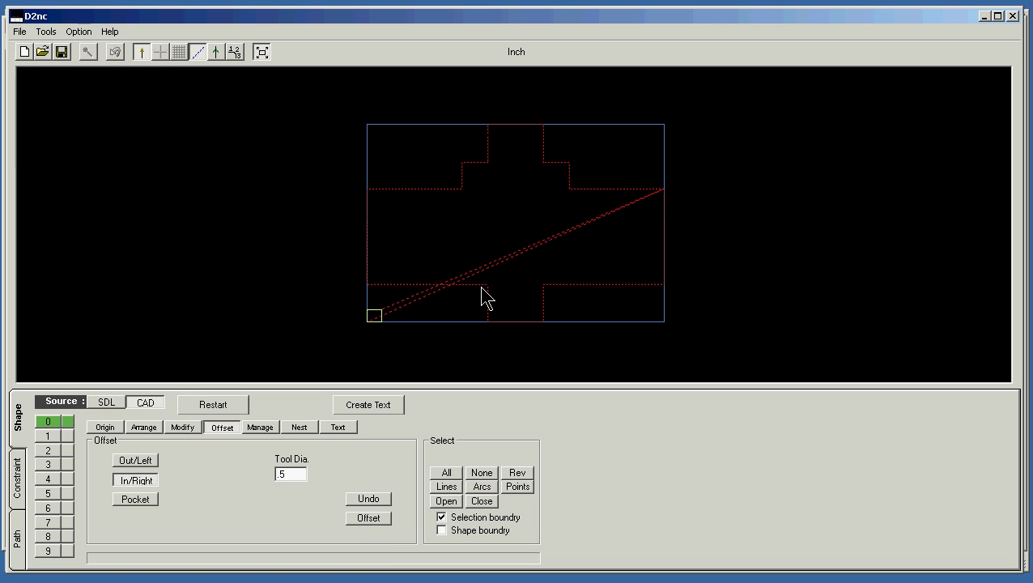
{"action": "left_click", "coordinate": [369, 517]}
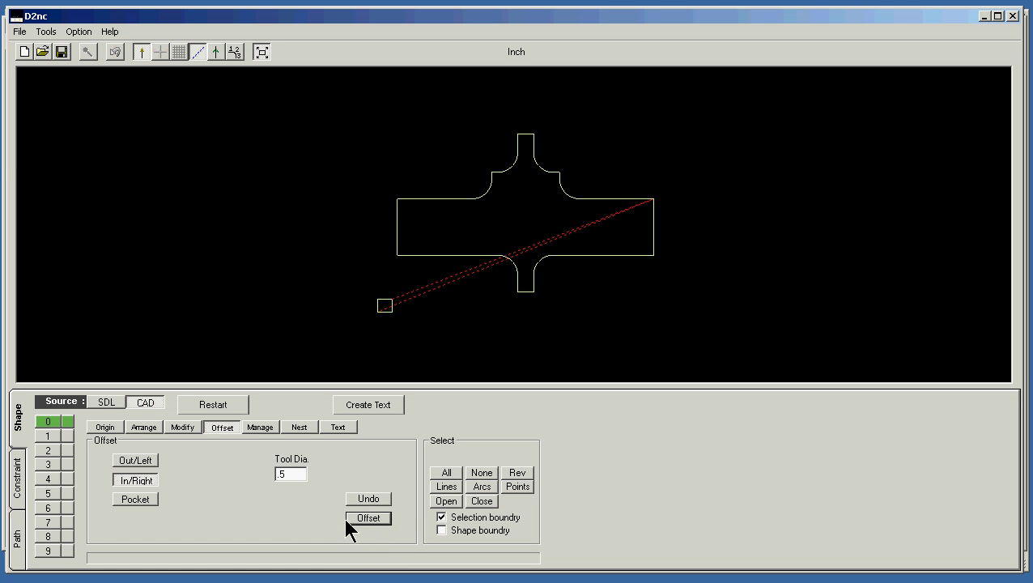
Start a Contour path operation and move only the stepped outline into its local shape, leaving out the small square.
{"action": "left_click", "coordinate": [24, 532]}
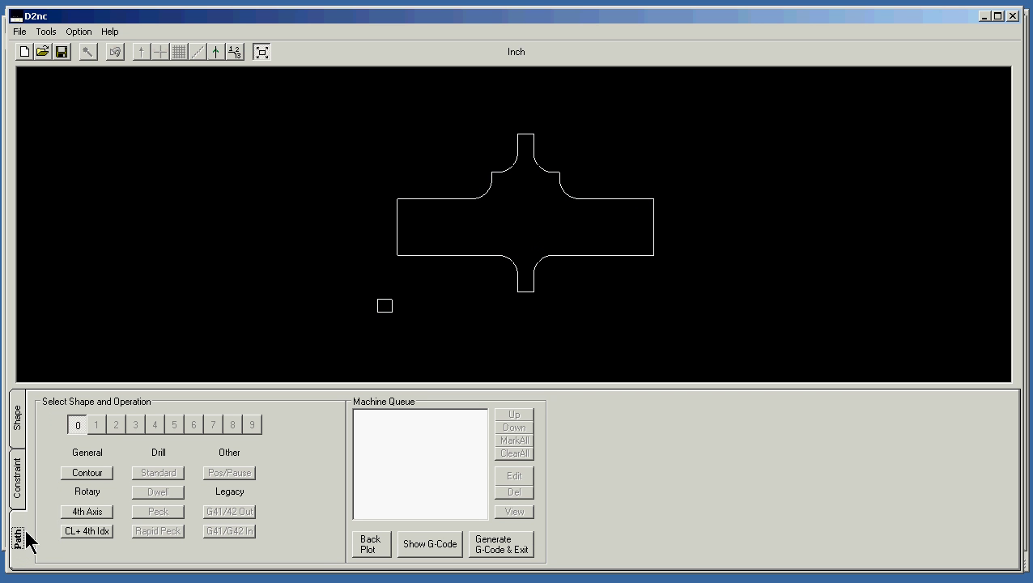
{"action": "left_click", "coordinate": [84, 472]}
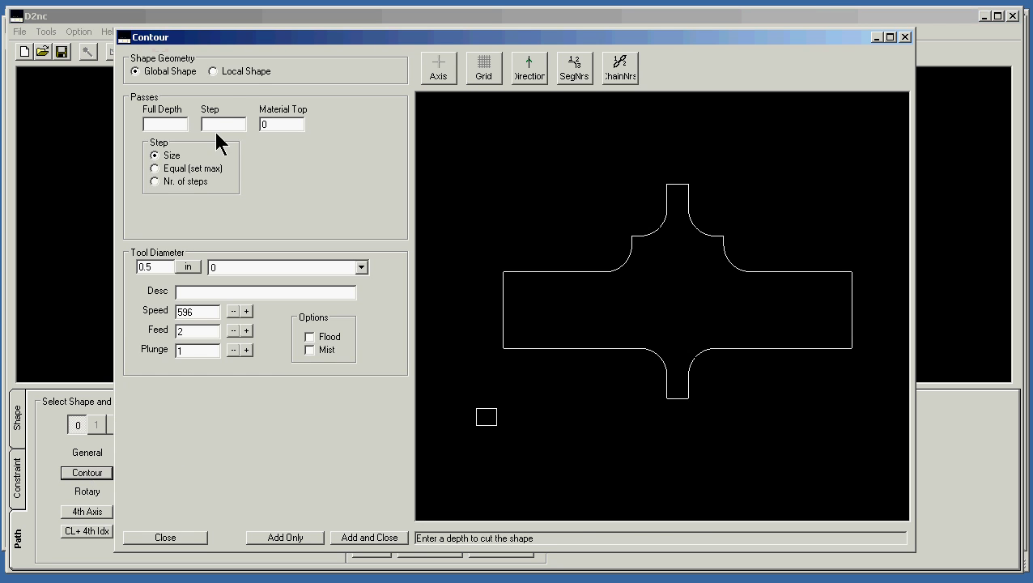
{"action": "left_click", "coordinate": [238, 71]}
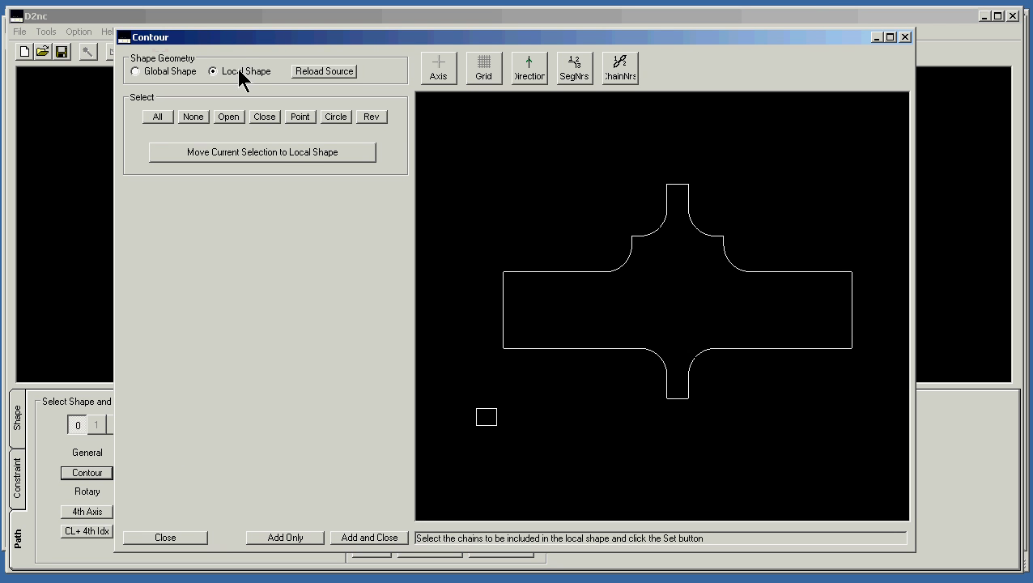
{"action": "left_click", "coordinate": [194, 117]}
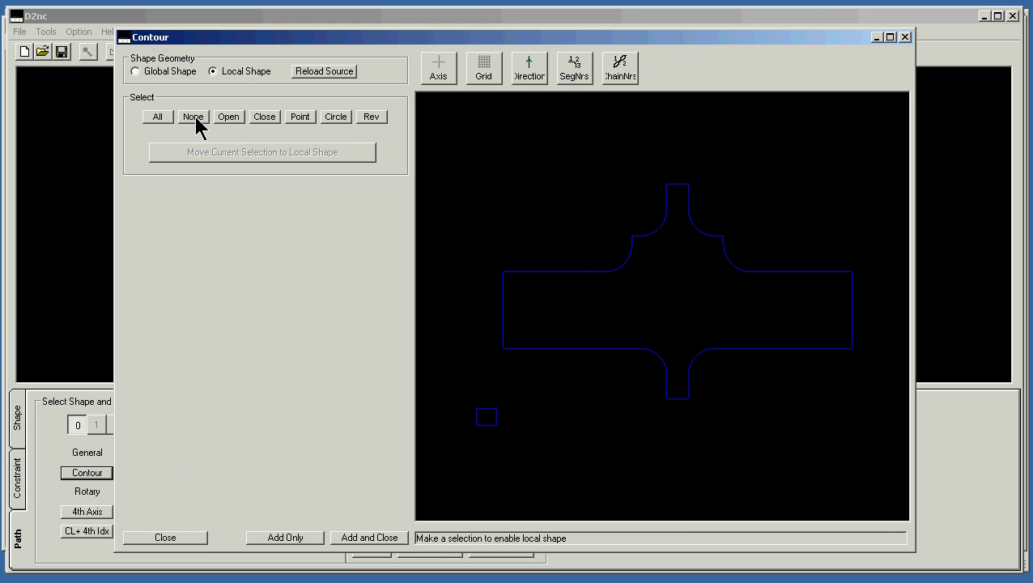
{"action": "left_click", "coordinate": [570, 283]}
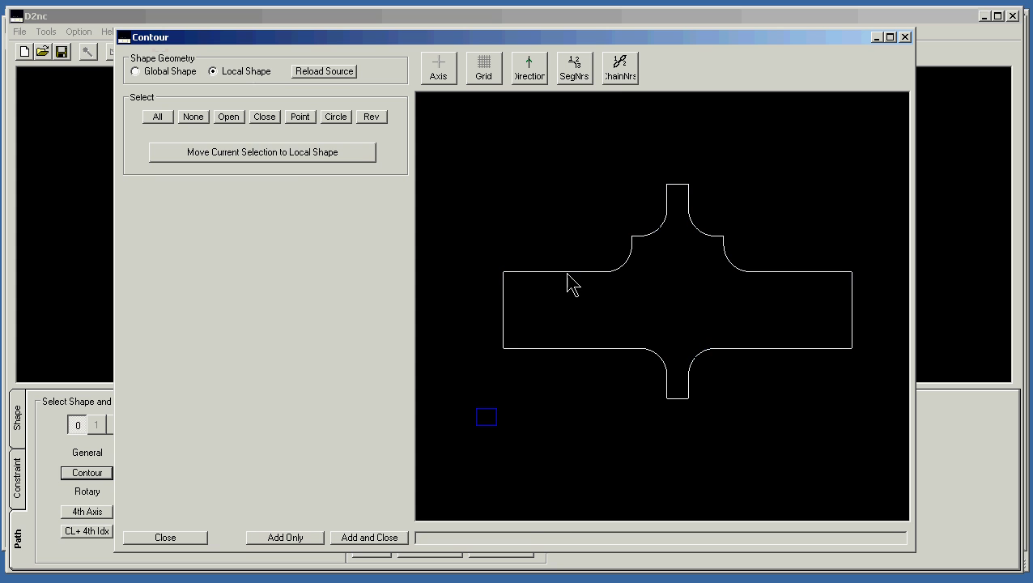
{"action": "left_click", "coordinate": [279, 153]}
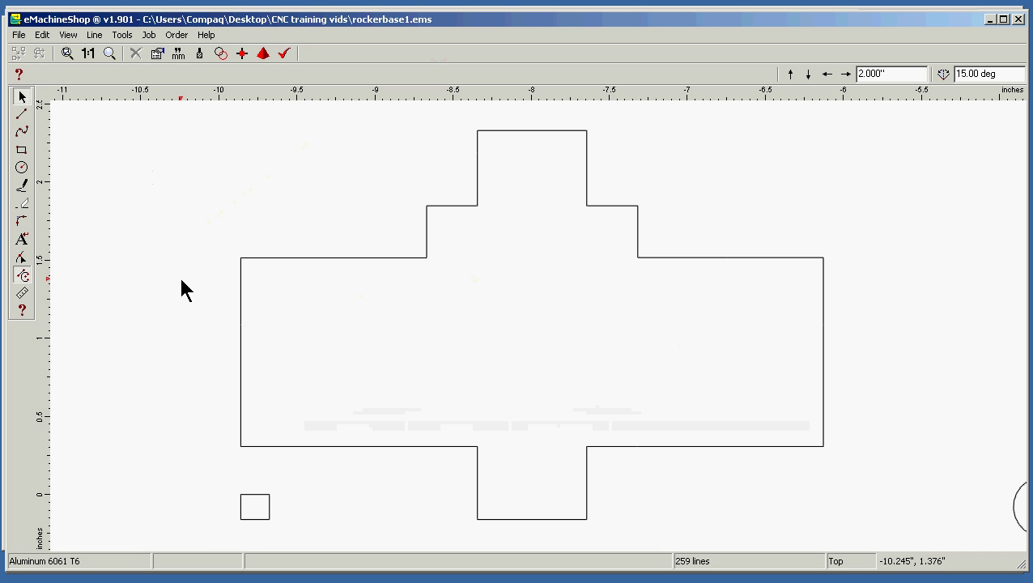
In eMachineShop, draw a line across the Front view's two boss tops and a vertical line from its midpoint down to the recess floor.
{"action": "scroll", "coordinate": [180, 279], "scroll_direction": "down", "scroll_amount": 5}
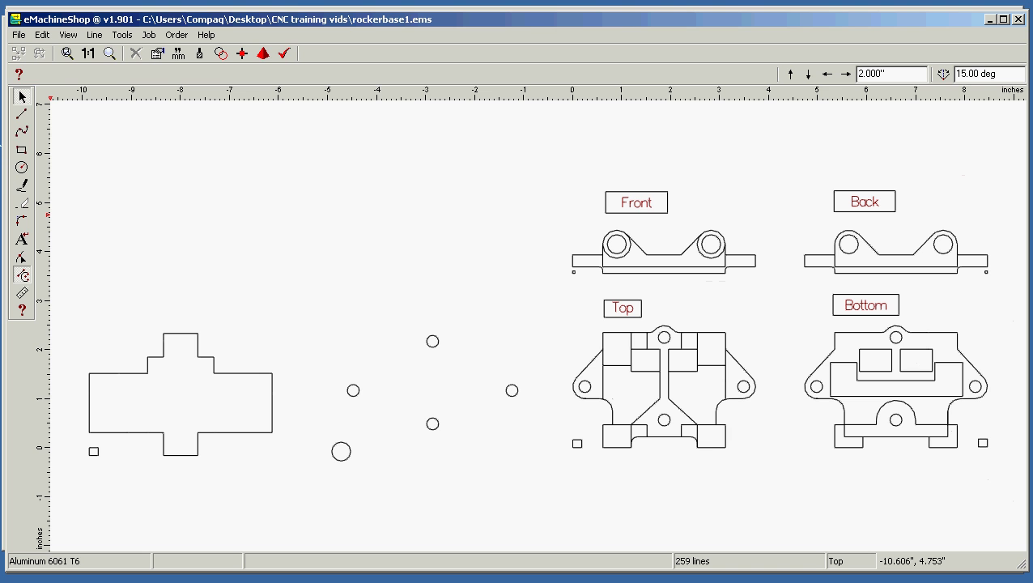
{"action": "left_click", "coordinate": [23, 115]}
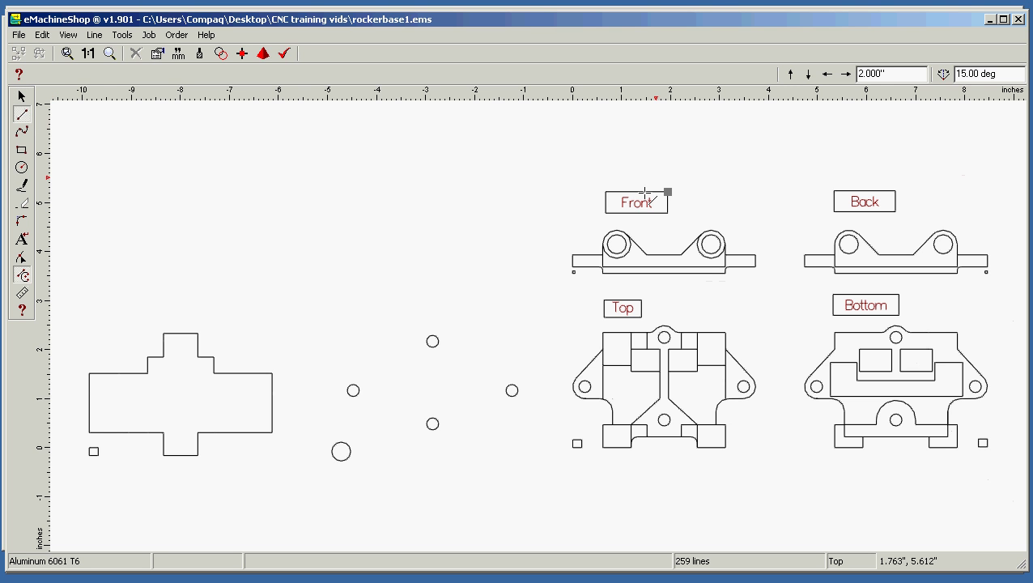
{"action": "left_click", "coordinate": [637, 224]}
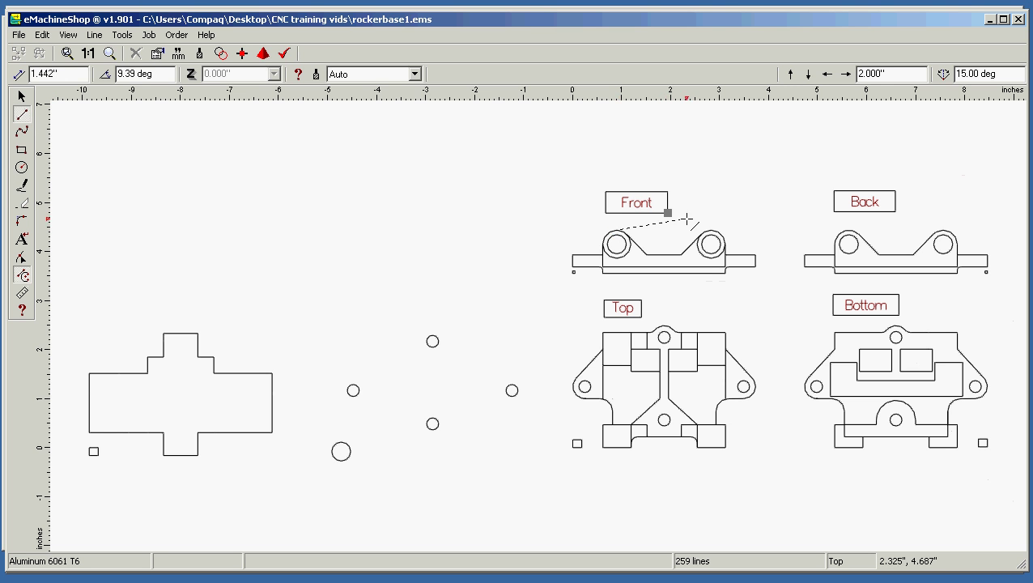
{"action": "left_click", "coordinate": [709, 234]}
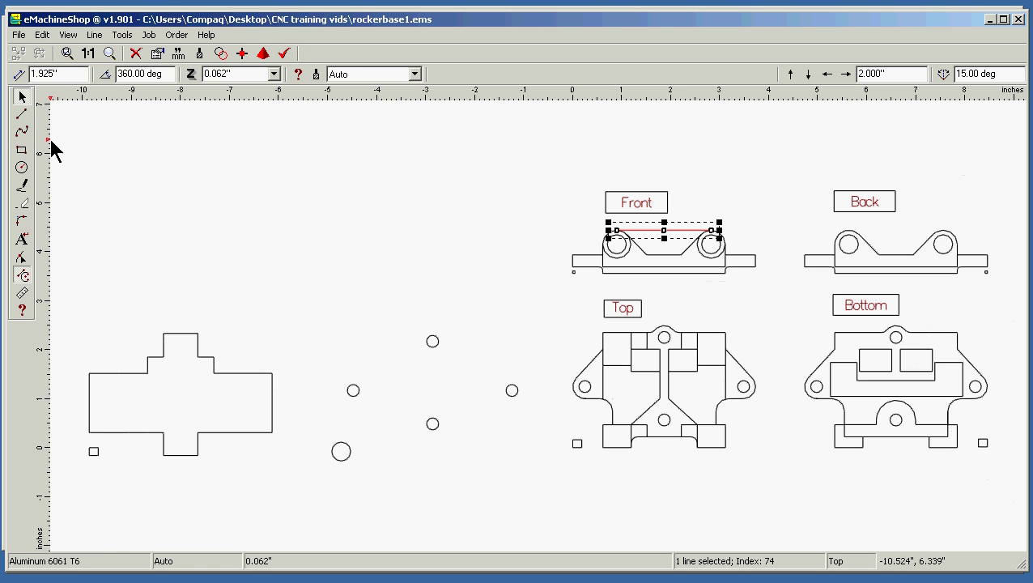
{"action": "left_click", "coordinate": [22, 115]}
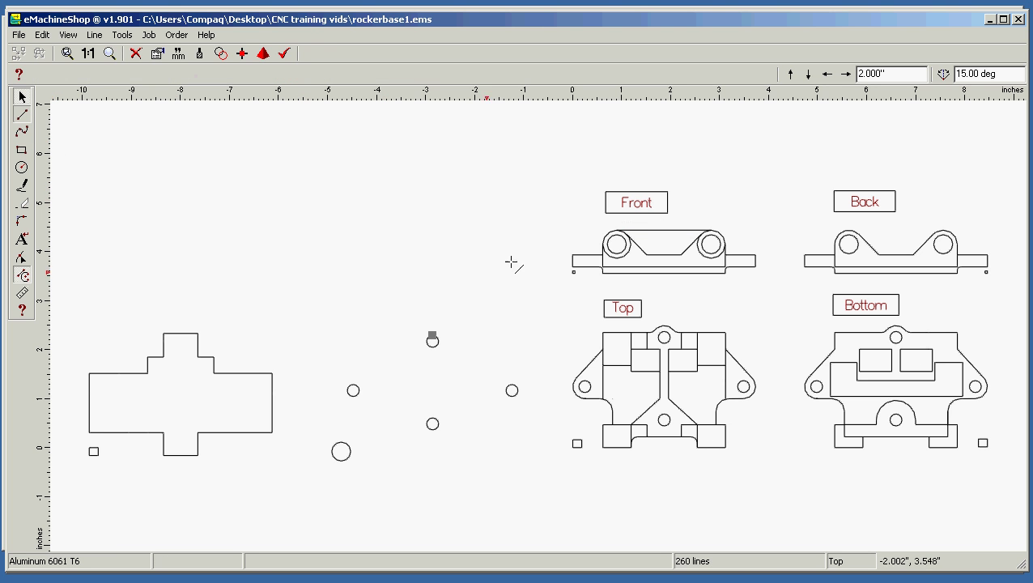
{"action": "left_click", "coordinate": [664, 231]}
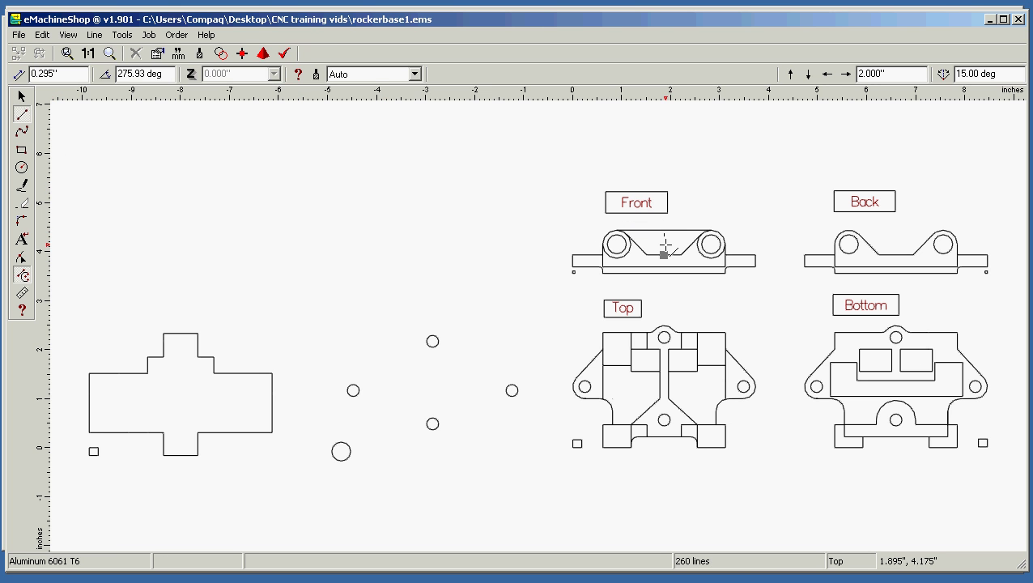
{"action": "left_click", "coordinate": [663, 254]}
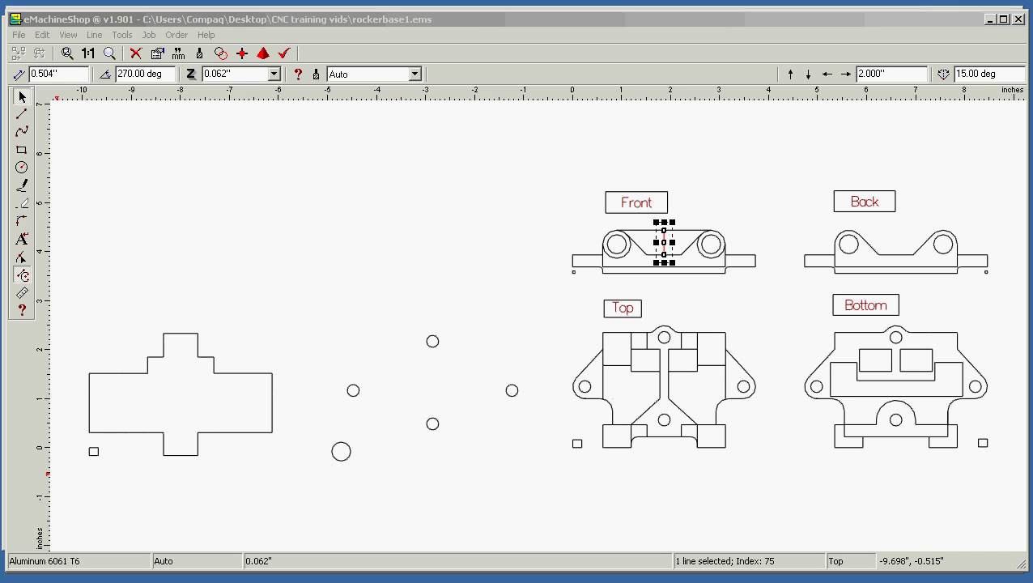
Switch back to D2nc and set the contour's full depth to .504 with a step of .020.
{"action": "key", "text": "alt+Tab"}
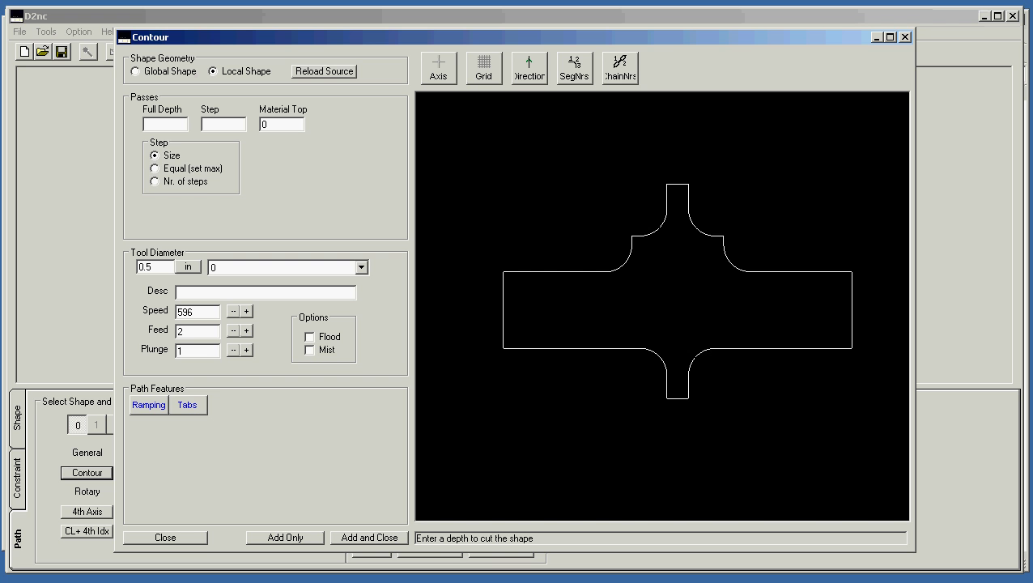
{"action": "left_click", "coordinate": [169, 121]}
{"action": "type", "text": "."}
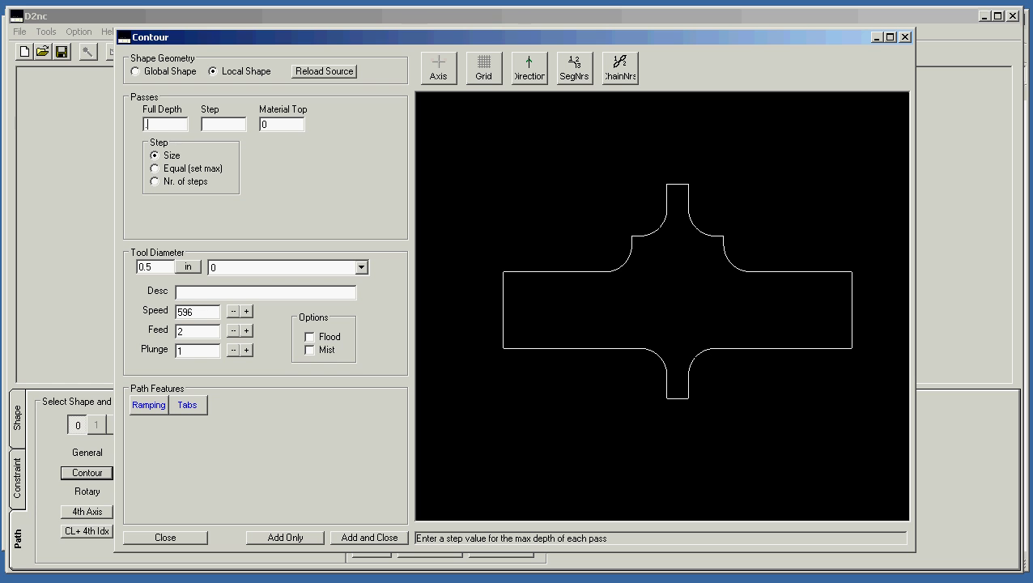
{"action": "type", "text": "504"}
{"action": "left_click", "coordinate": [226, 122]}
{"action": "type", "text": "."}
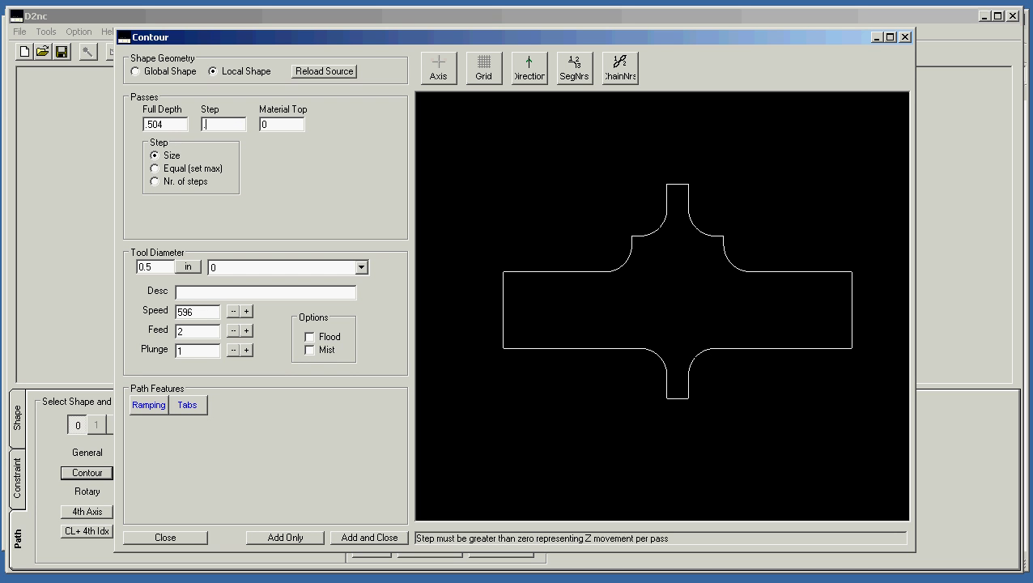
{"action": "type", "text": "020"}
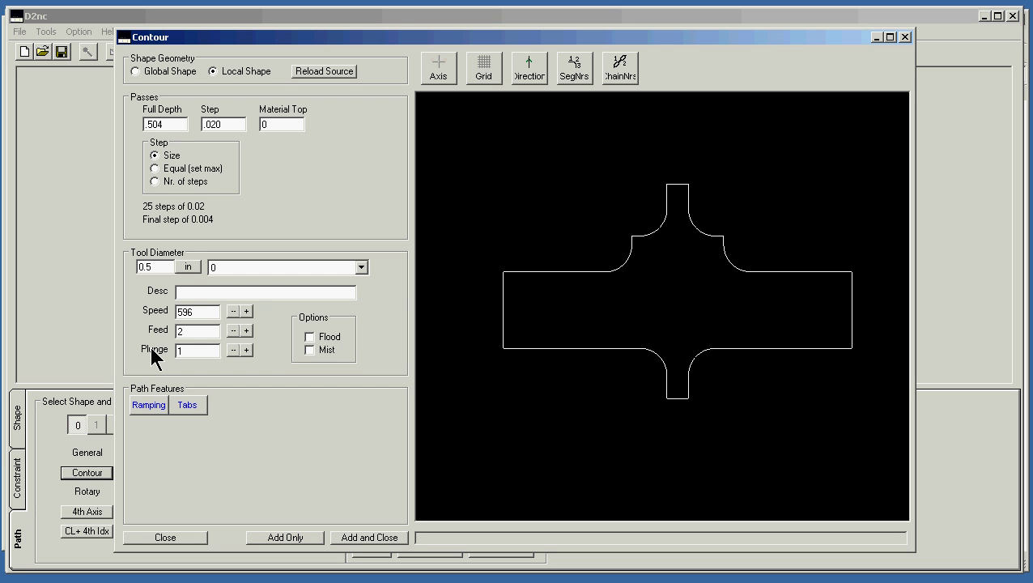
Enable ramping for the contour with a ramp distance of 4 and set the pass step to .05.
{"action": "left_click", "coordinate": [145, 408]}
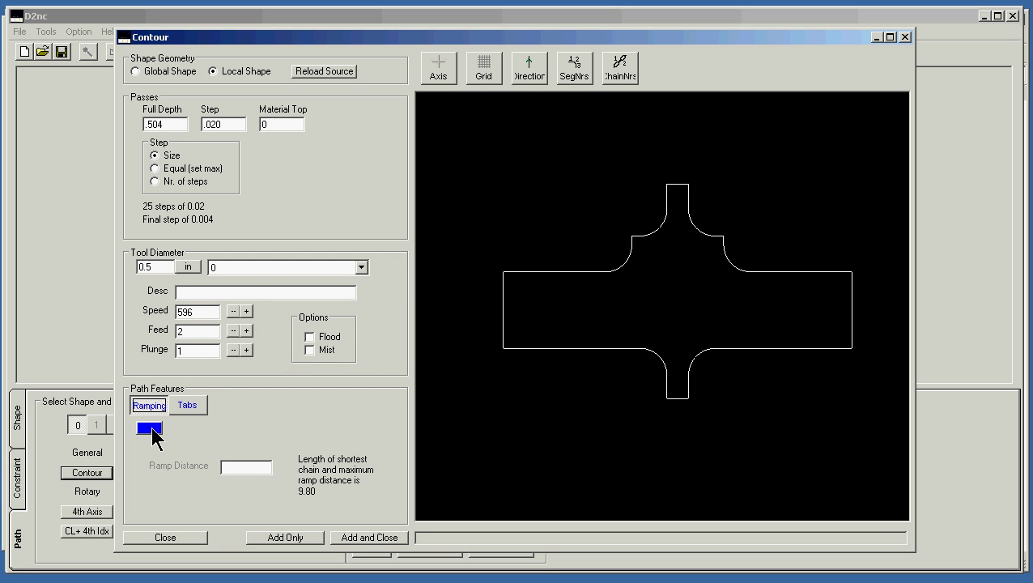
{"action": "left_click", "coordinate": [150, 429]}
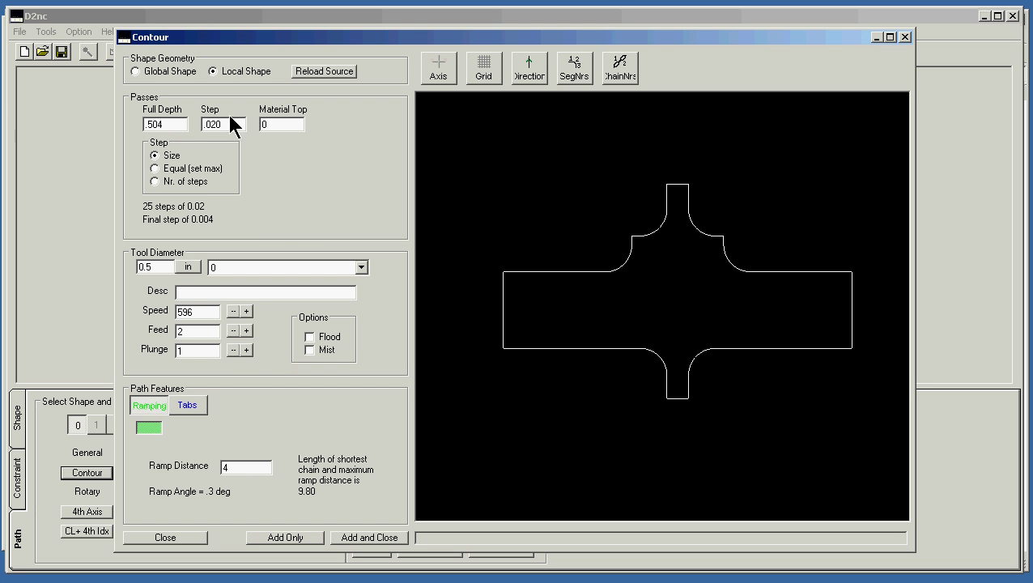
{"action": "left_click_drag", "start_coordinate": [228, 123], "coordinate": [202, 124]}
{"action": "type", "text": "."}
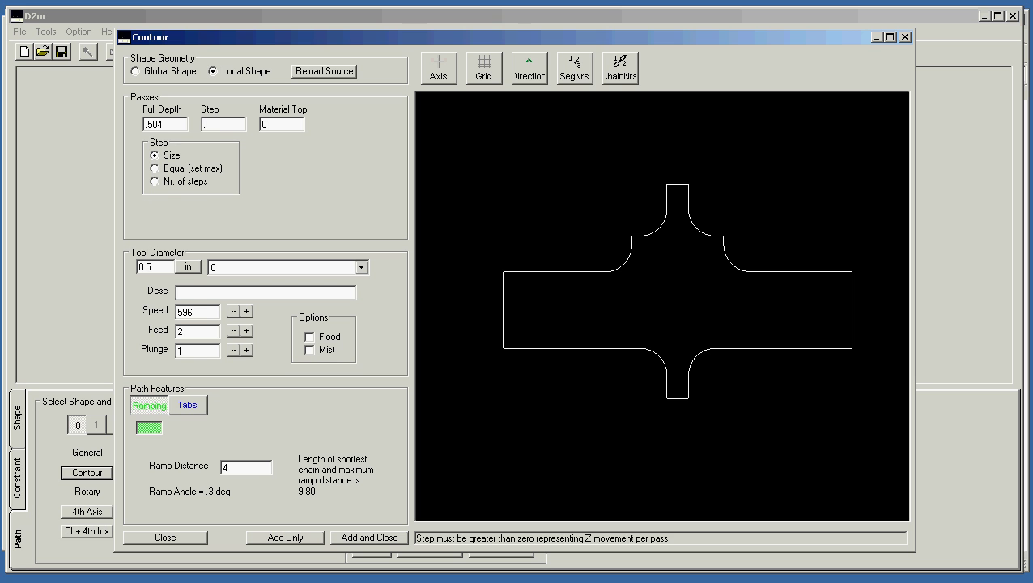
{"action": "type", "text": "05"}
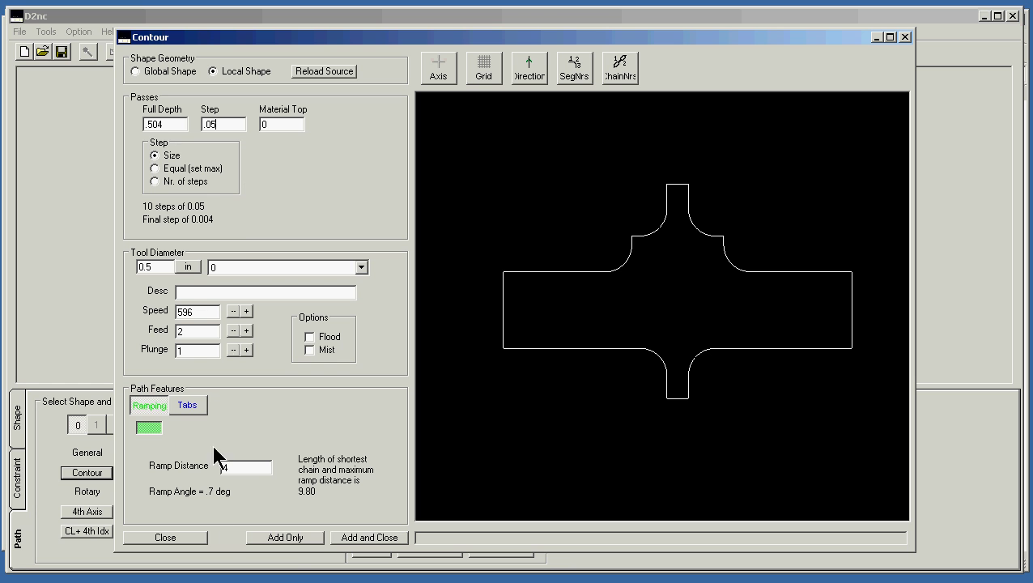
Add the contour operation to the machine queue, then generate the G-code and exit to Mach3.
{"action": "left_click", "coordinate": [343, 540]}
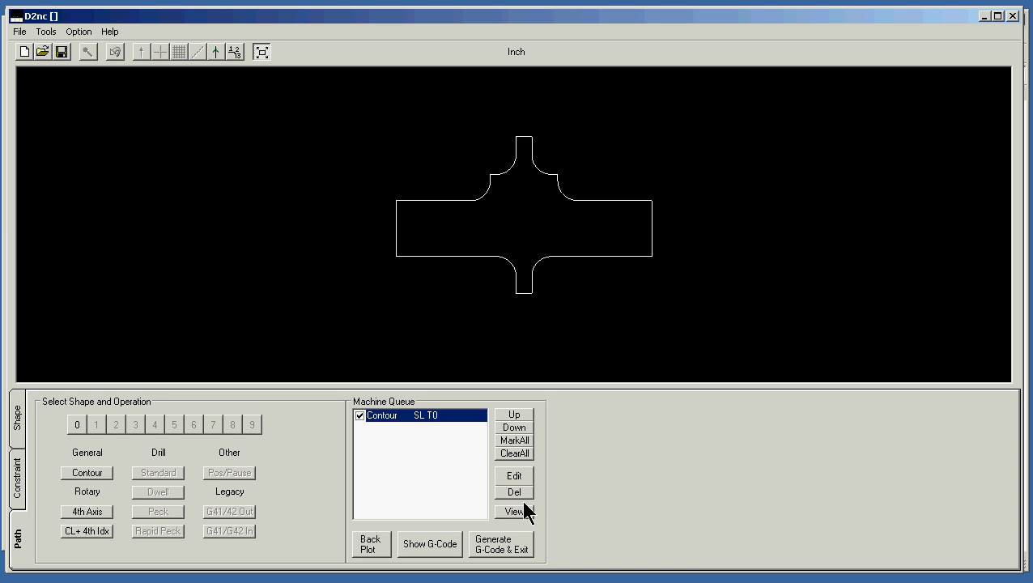
{"action": "left_click", "coordinate": [497, 547]}
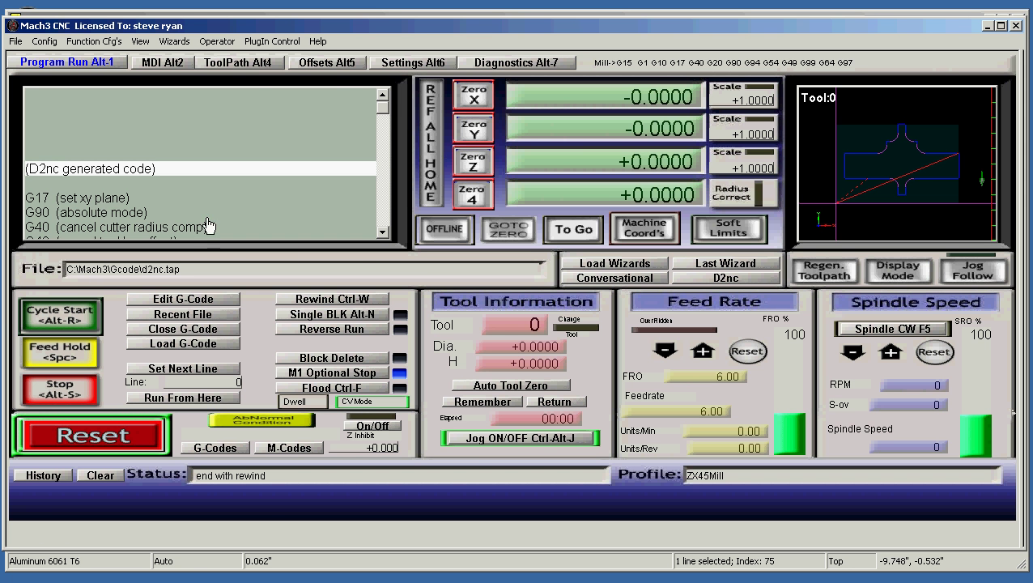
Regenerate the toolpath in Mach3 and examine the stepped contour passes from a tilted 3D view.
{"action": "left_click", "coordinate": [276, 65]}
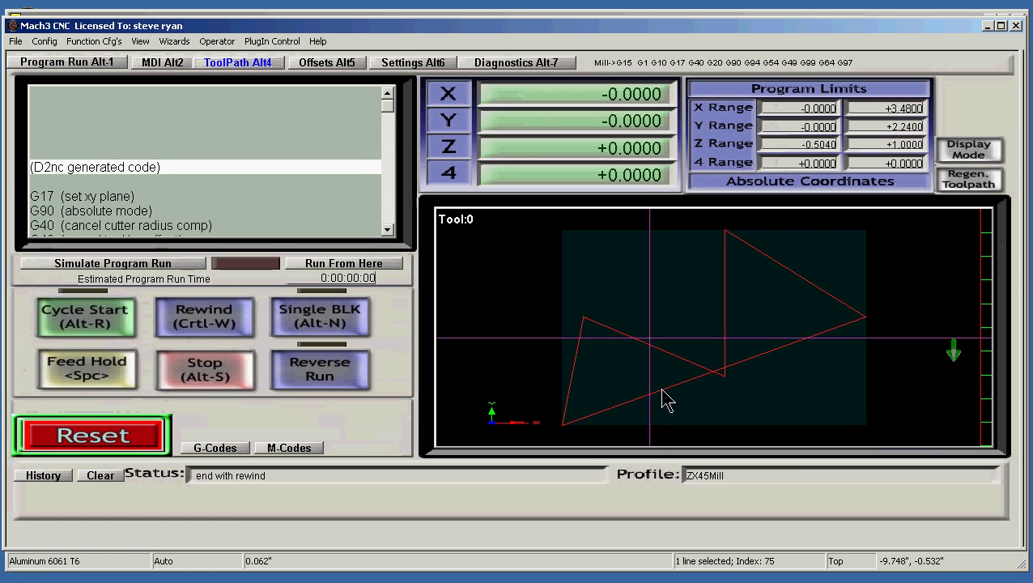
{"action": "left_click", "coordinate": [981, 179]}
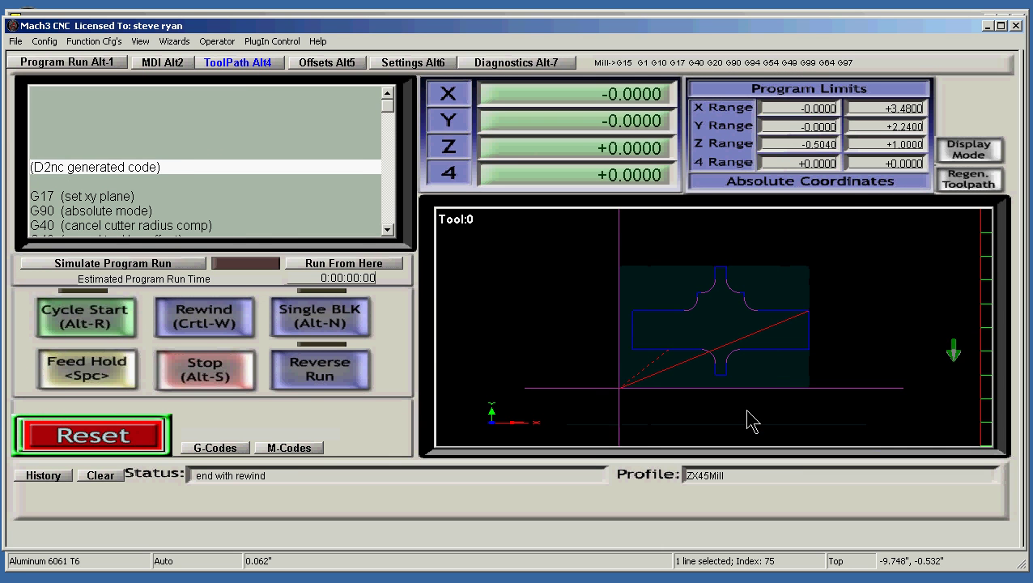
{"action": "left_click_drag", "start_coordinate": [751, 422], "coordinate": [837, 442]}
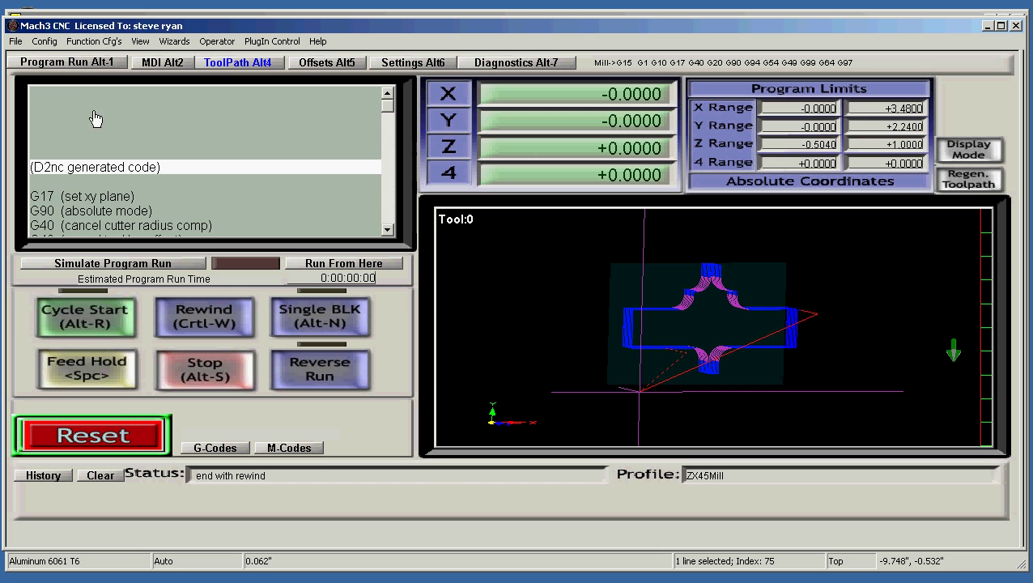
Open the generated D2nc.tap program for editing in Notepad and start saving it as a separate file.
{"action": "left_click", "coordinate": [80, 61]}
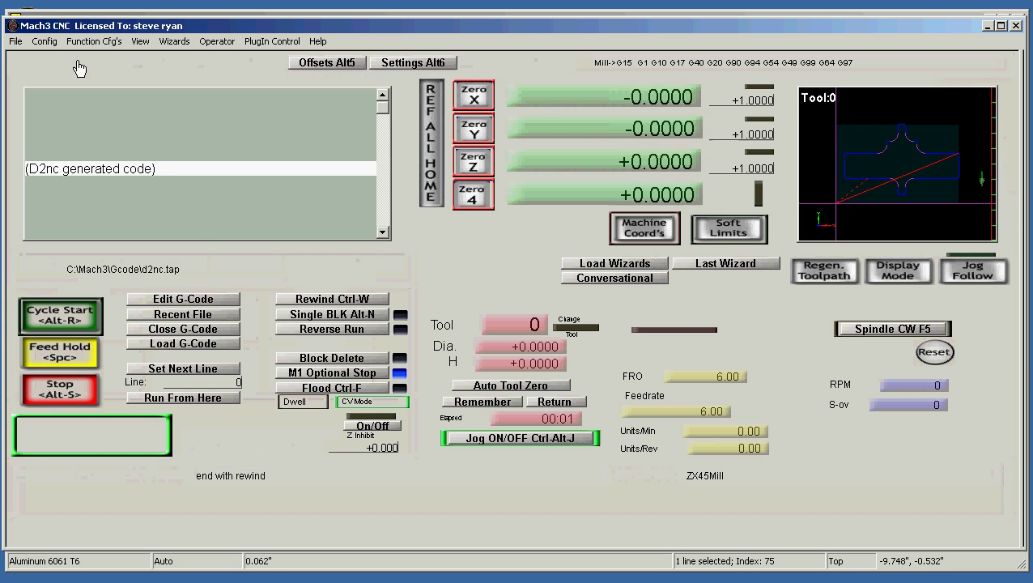
{"action": "left_click", "coordinate": [167, 300]}
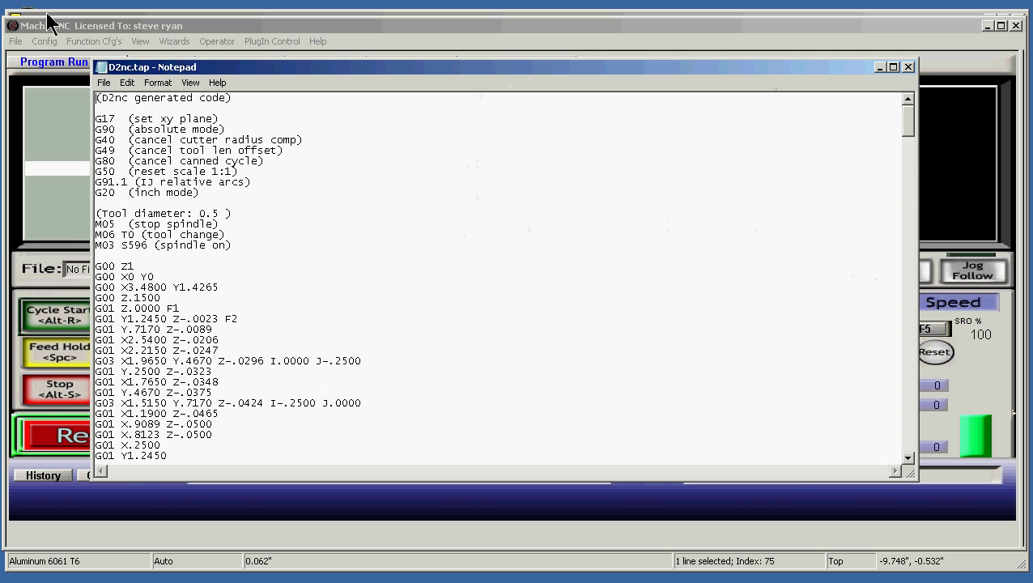
{"action": "left_click", "coordinate": [105, 84]}
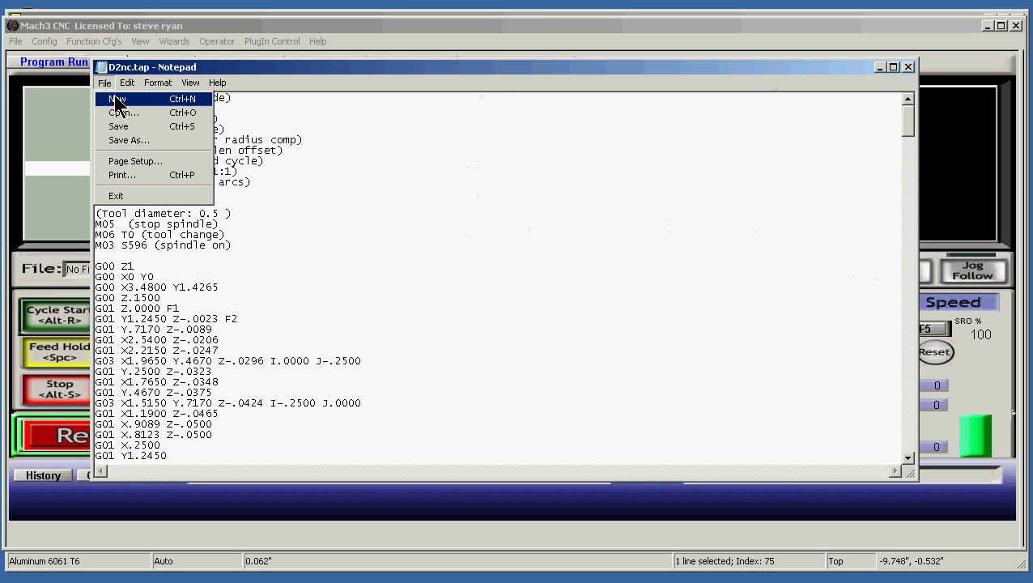
{"action": "left_click", "coordinate": [126, 143]}
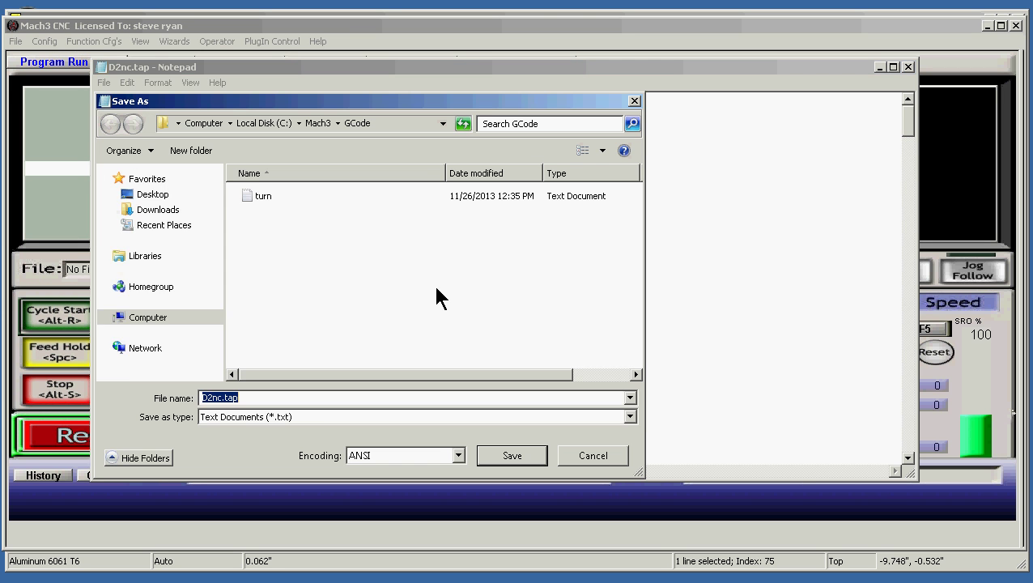
Set the save location to the CNC training vids folder on the desktop.
{"action": "left_click", "coordinate": [207, 398]}
{"action": "left_click_drag", "start_coordinate": [207, 398], "coordinate": [197, 405]}
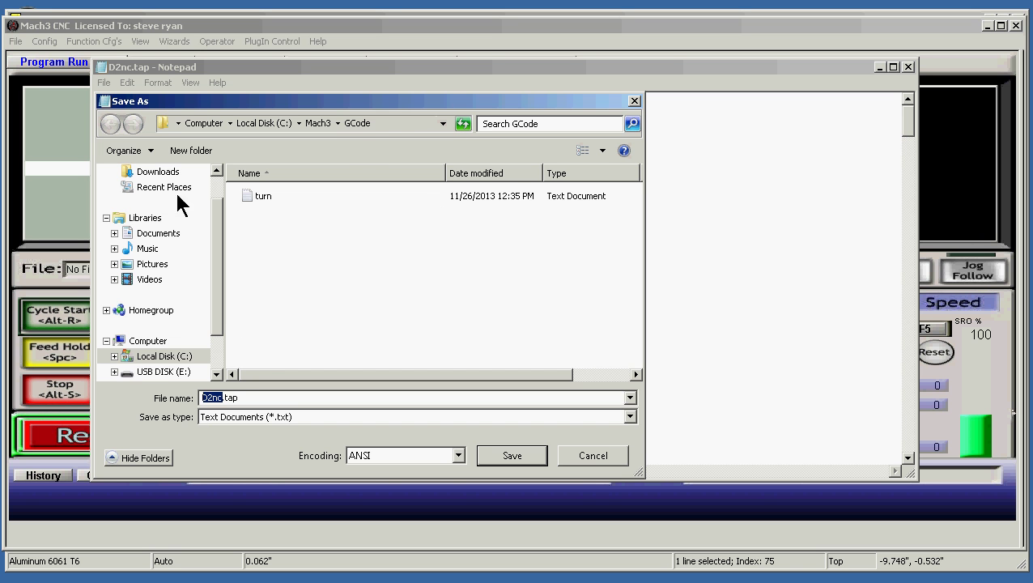
{"action": "scroll", "coordinate": [209, 198], "scroll_direction": "up", "scroll_amount": 1}
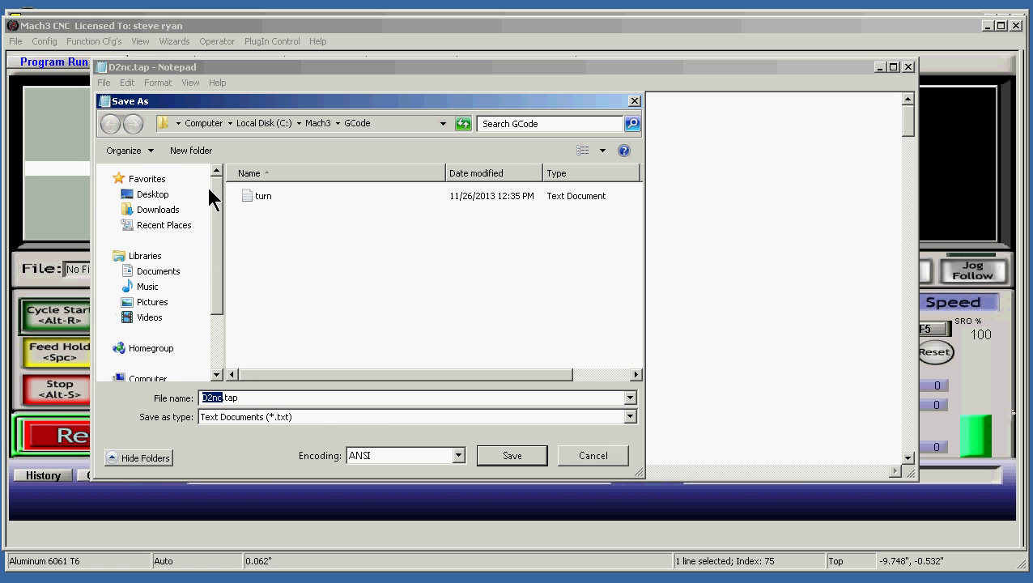
{"action": "left_click", "coordinate": [162, 201]}
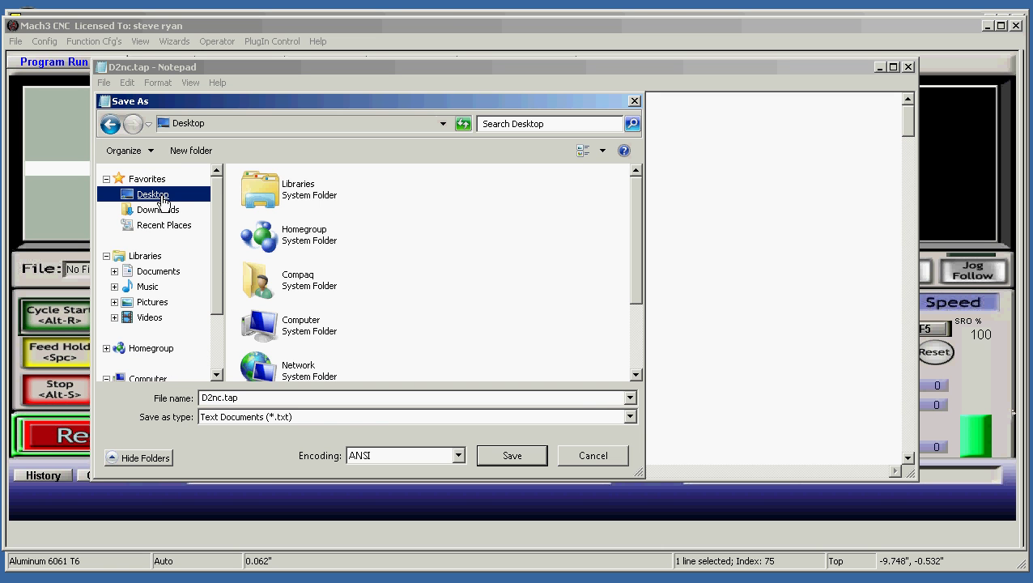
{"action": "left_click_drag", "start_coordinate": [638, 223], "coordinate": [636, 292]}
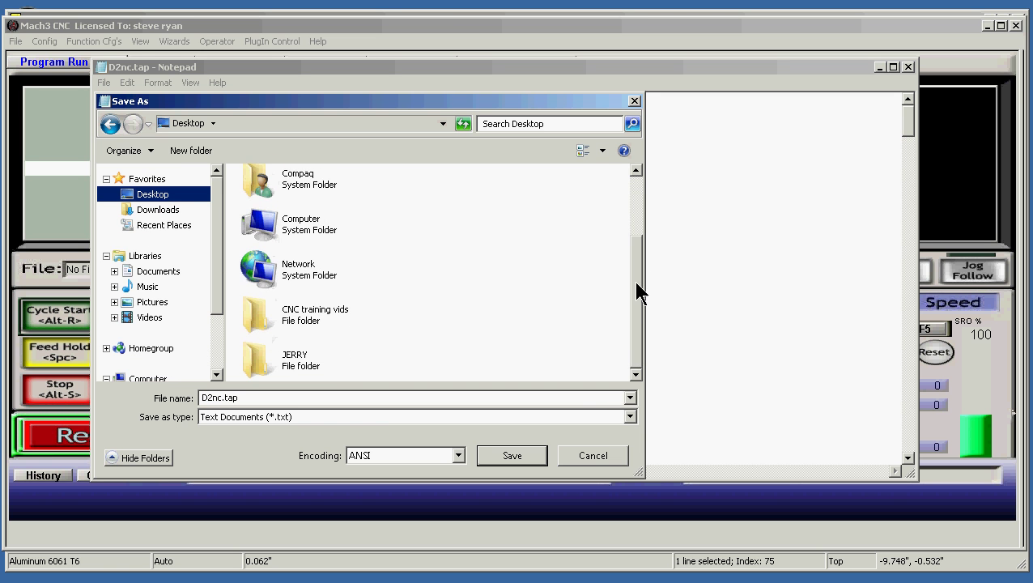
{"action": "double_click", "coordinate": [308, 322]}
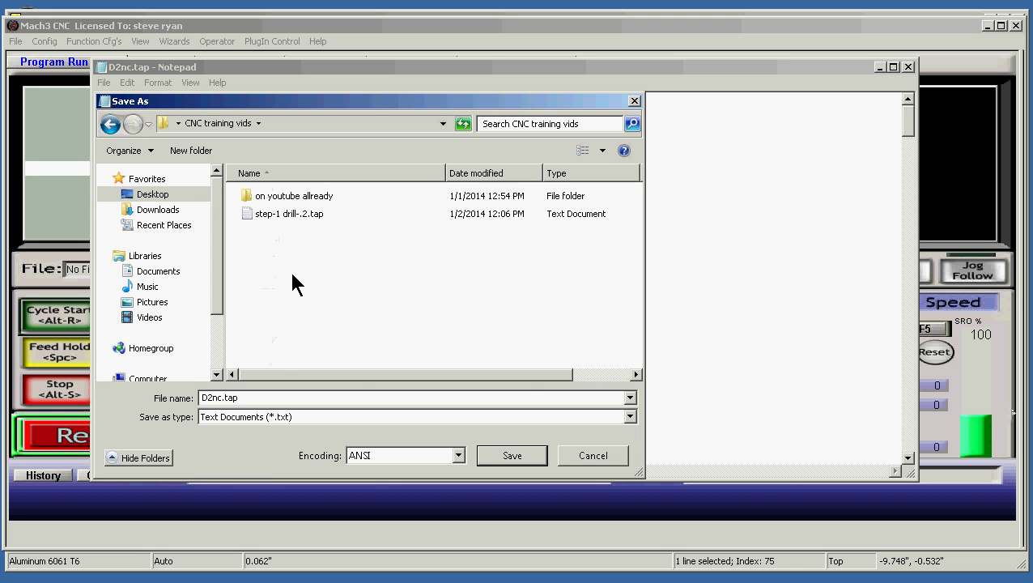
Save the contour program in the training folder as step-2-.500.tap and close the Notepad editor.
{"action": "double_click", "coordinate": [209, 398]}
{"action": "left_click_drag", "start_coordinate": [221, 397], "coordinate": [177, 399]}
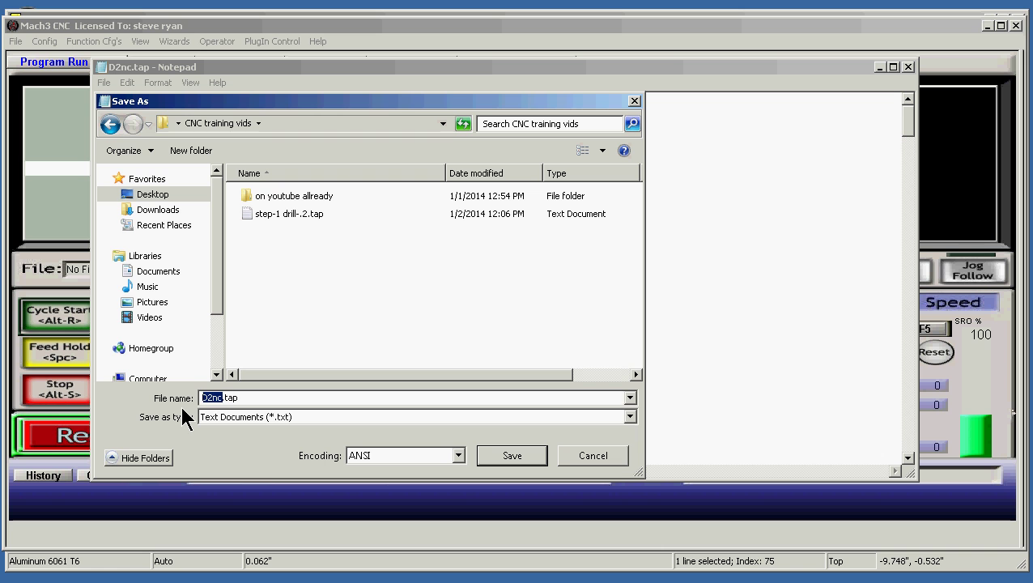
{"action": "type", "text": "step"}
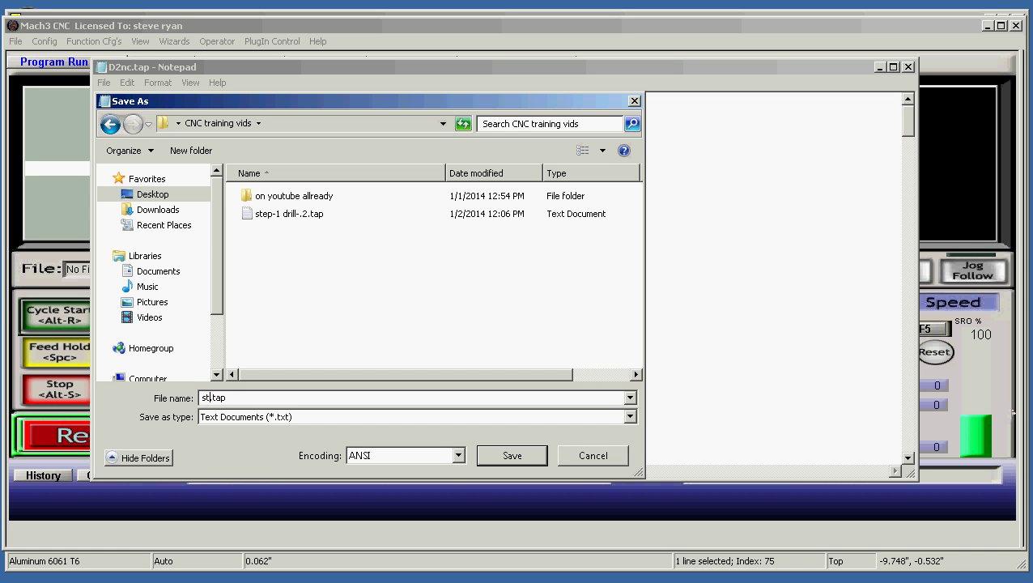
{"action": "type", "text": "-2-.500"}
{"action": "left_click", "coordinate": [513, 454]}
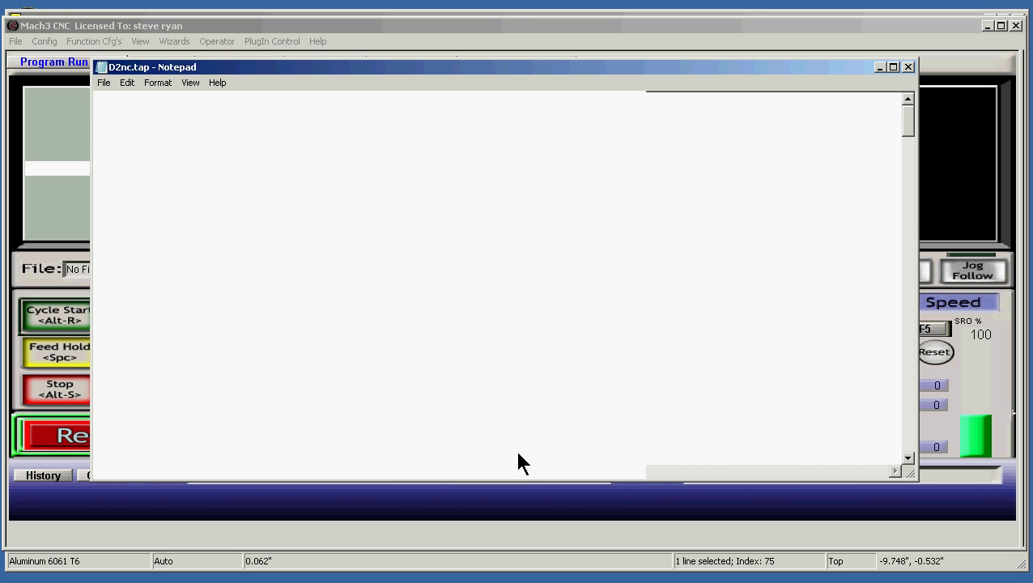
{"action": "left_click", "coordinate": [908, 67]}
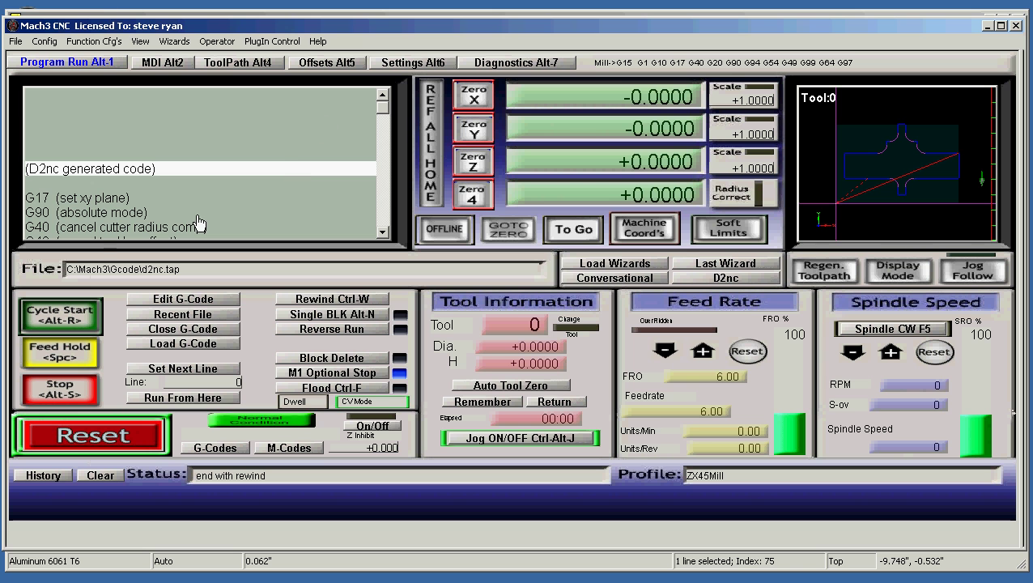
Check the G-code files available to load from the CNC training vids folder in Mach3, without opening any.
{"action": "left_click", "coordinate": [166, 347]}
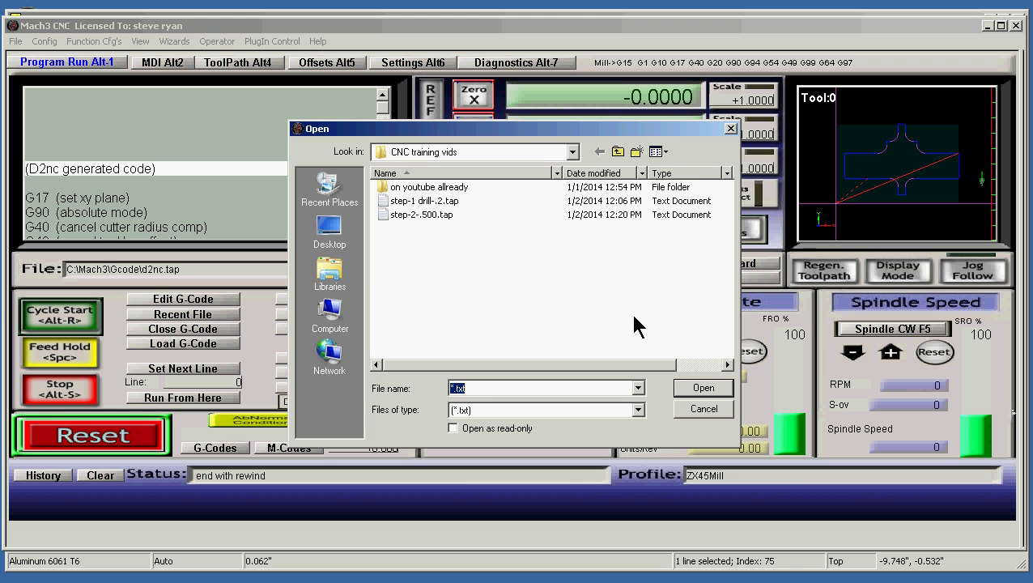
{"action": "left_click", "coordinate": [703, 409]}
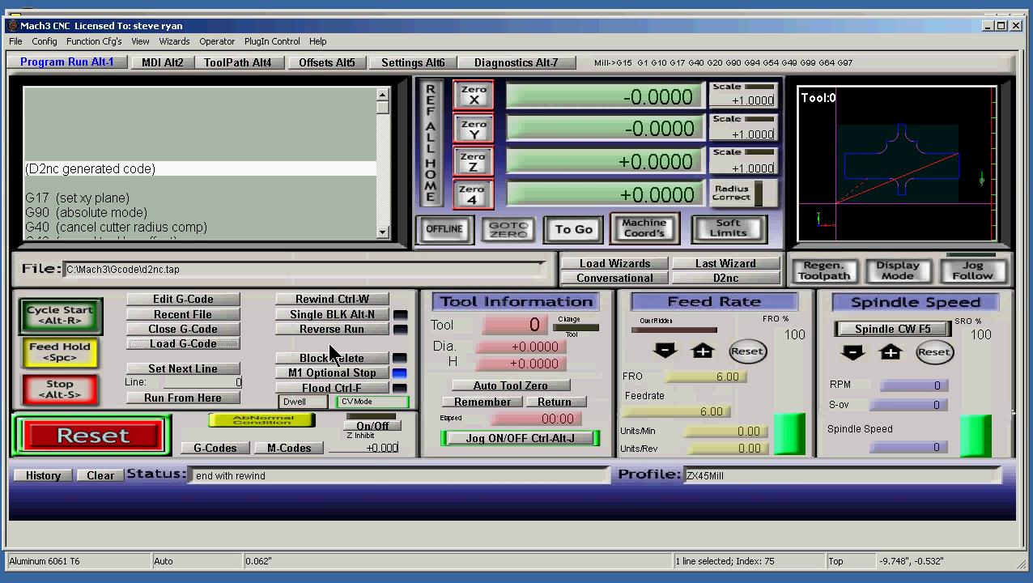